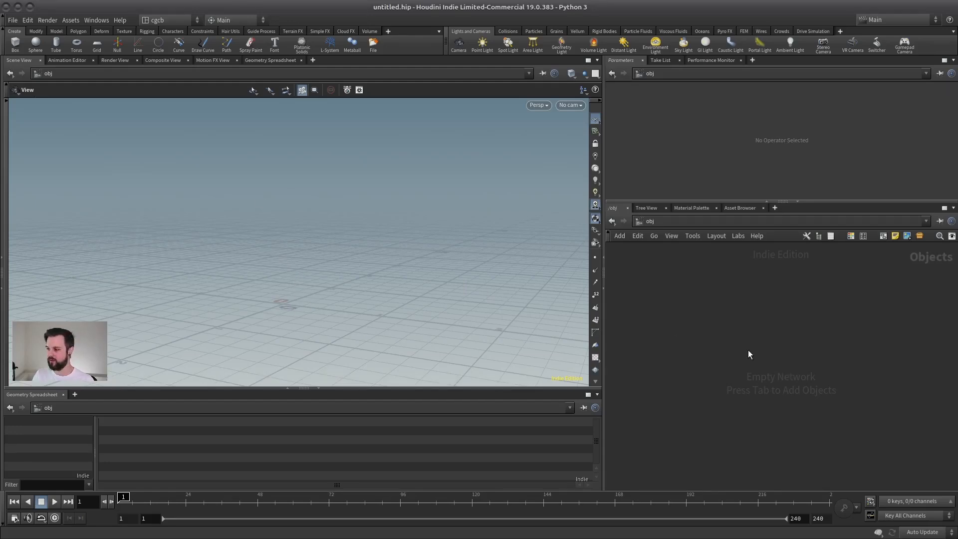
- Create a Geometry object in the scene and go inside its network
key("Tab")
type("geo")
key("Return")
left_click(758, 319)
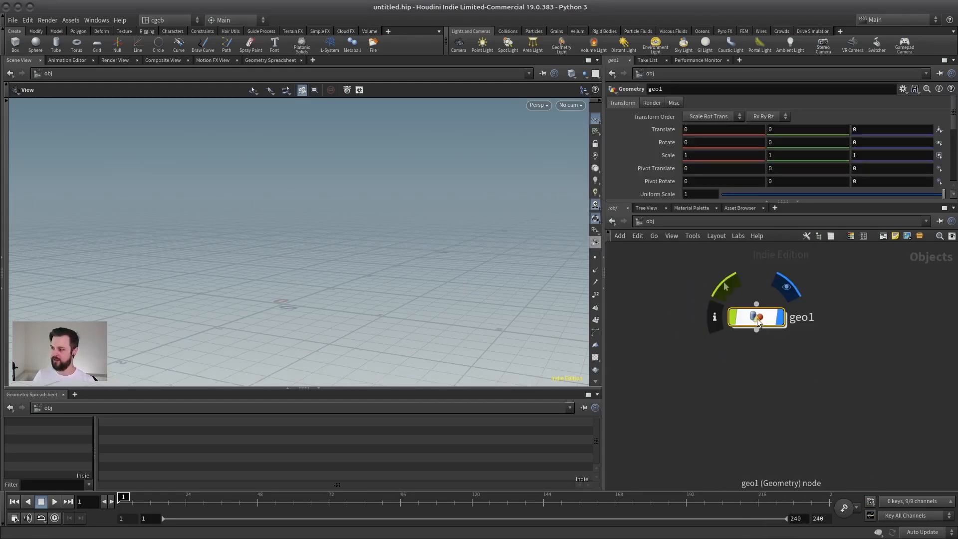
double_click(751, 319)
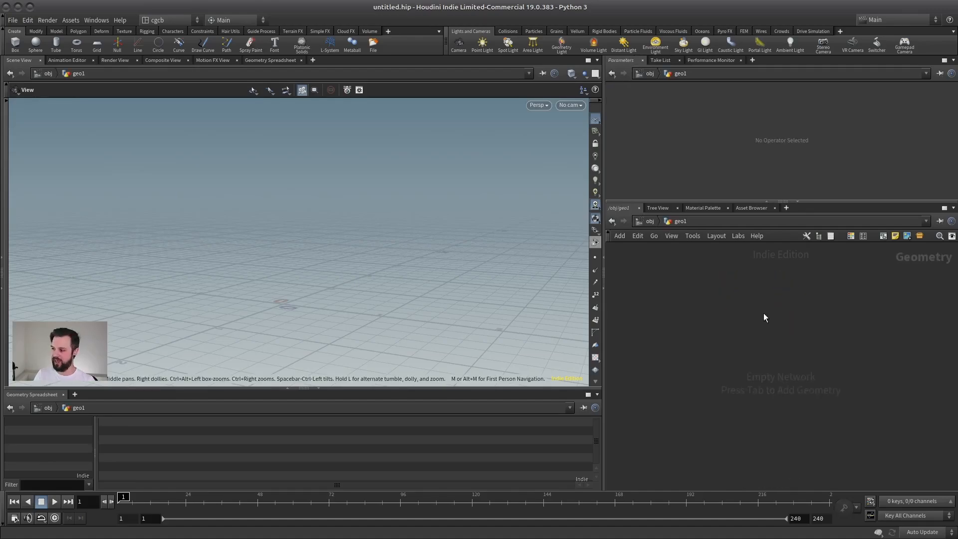
- Add a Tube node to the geometry network
key("Tab")
type("tub")
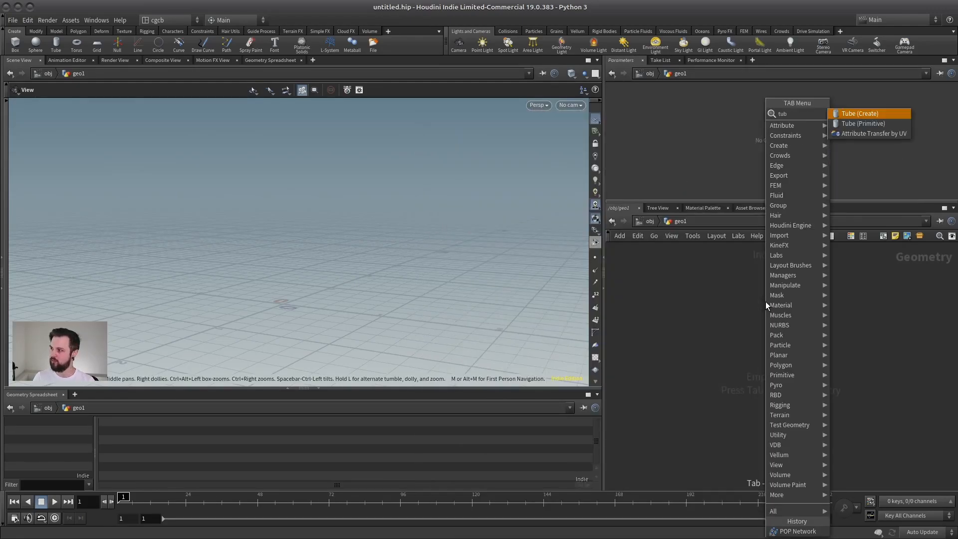
key("Return")
left_click(780, 319)
mouse_move(369, 218)
left_mouse_down()
mouse_move(332, 242)
mouse_move(349, 204)
mouse_move(357, 217)
left_mouse_up()
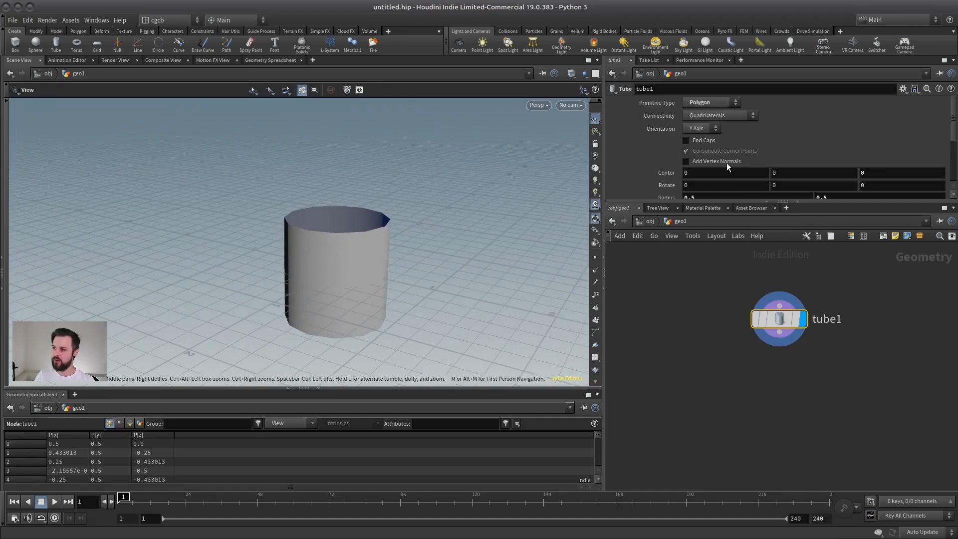
- Add a Tommy test geometry node beside the tube as a templated scale reference
left_click_drag(724, 202, 718, 245)
left_click(669, 364)
key("Tab")
type("tom")
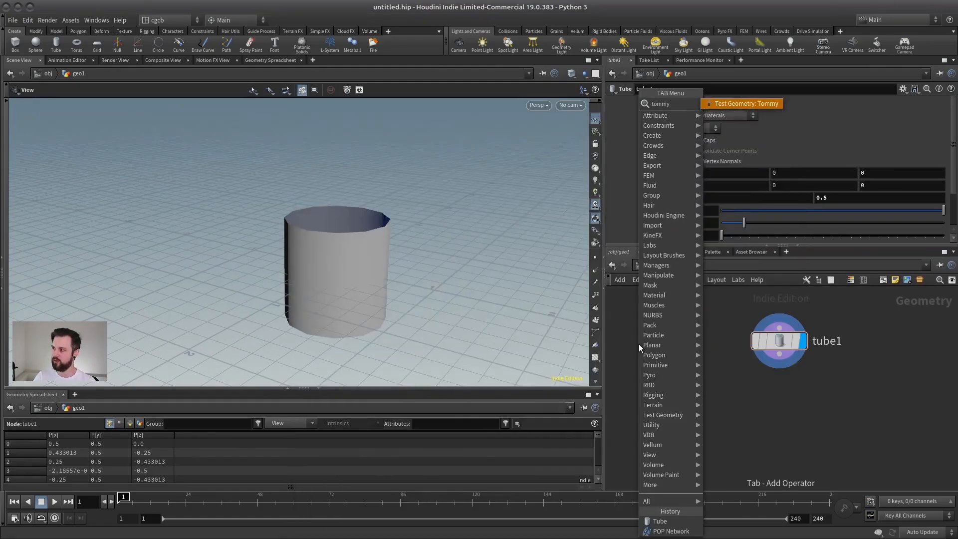
key("Return")
left_click(844, 347)
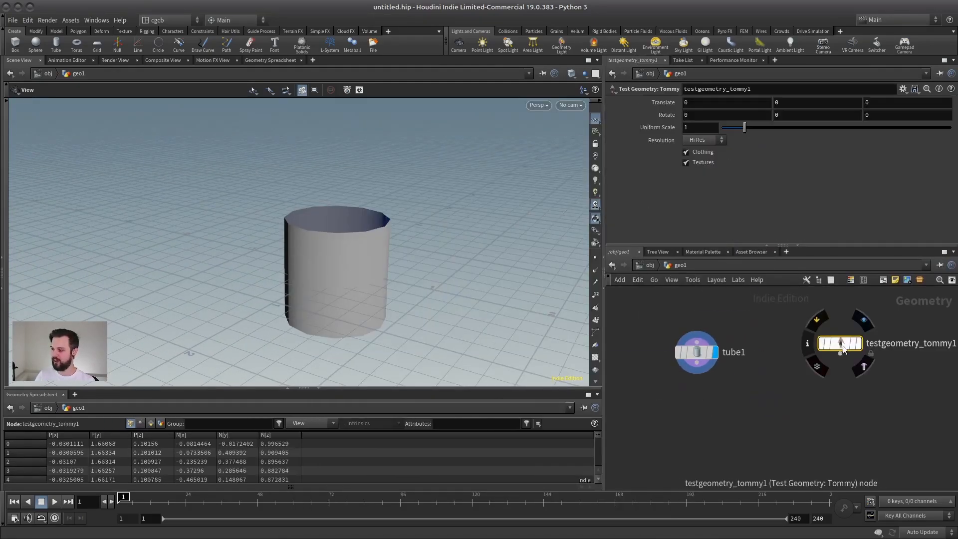
- Set the tube's radius scale to 7 and its columns to 50
left_click(697, 352)
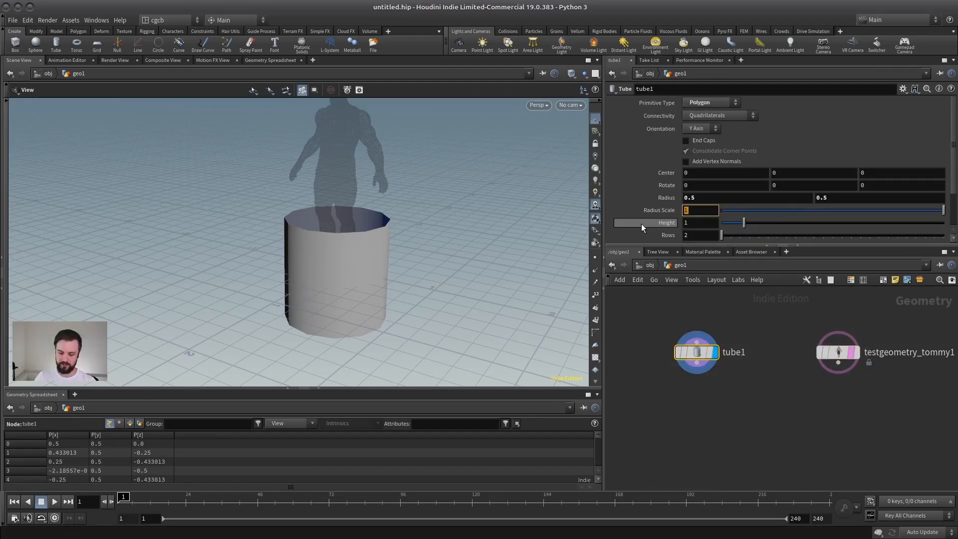
type("7")
key("Return")
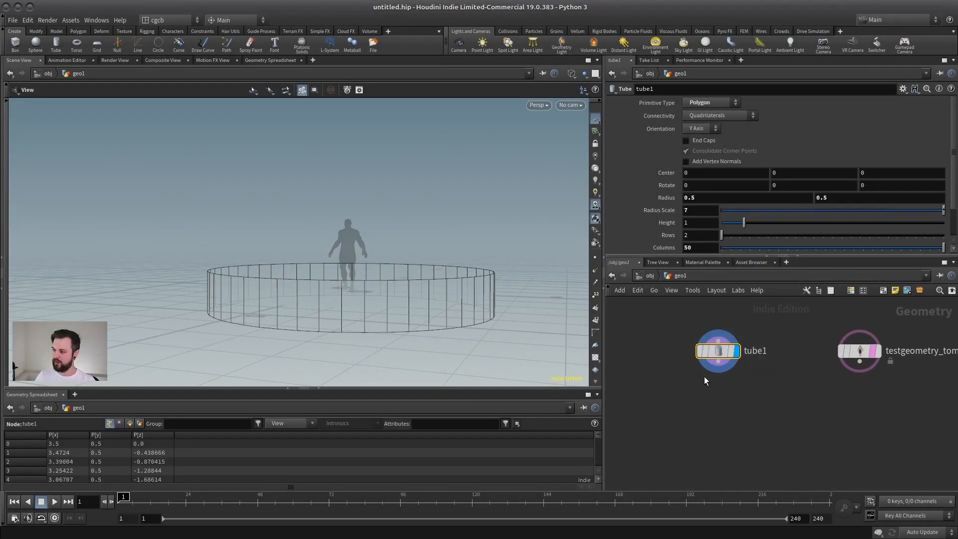
- Append a PolyExtrude to the tube with a distance of 0.524 and display the model shaded instead of wireframe
key("Tab")
type("polyex")
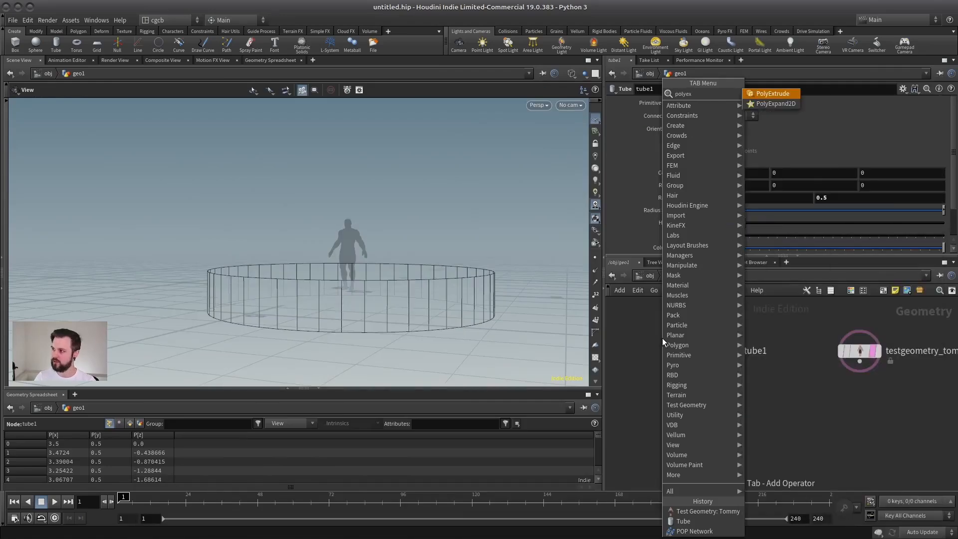
key("Return")
mouse_move(384, 213)
left_mouse_down()
mouse_move(355, 284)
mouse_move(346, 252)
left_mouse_up()
key("w")
left_click_drag(834, 154, 891, 154)
right_click_drag(365, 209, 455, 223)
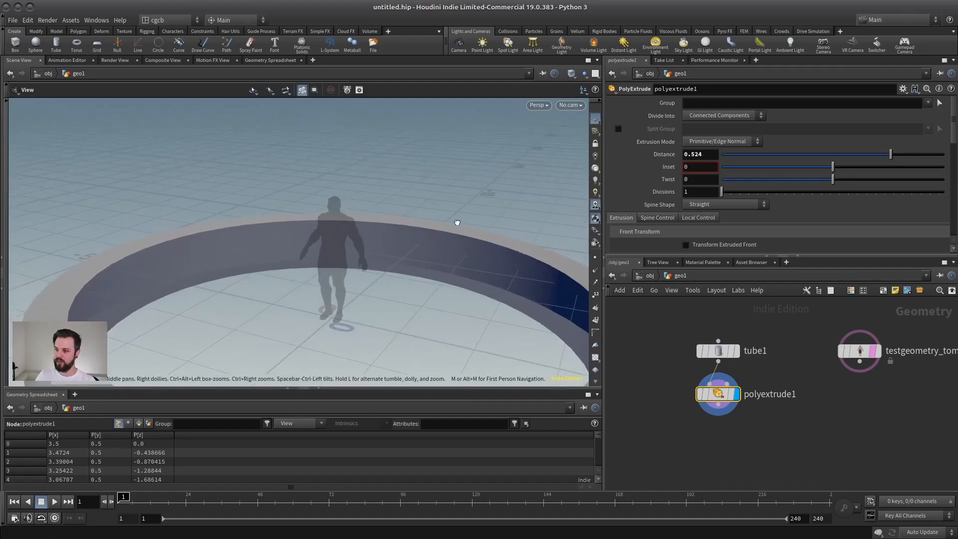
left_click_drag(456, 223, 380, 216)
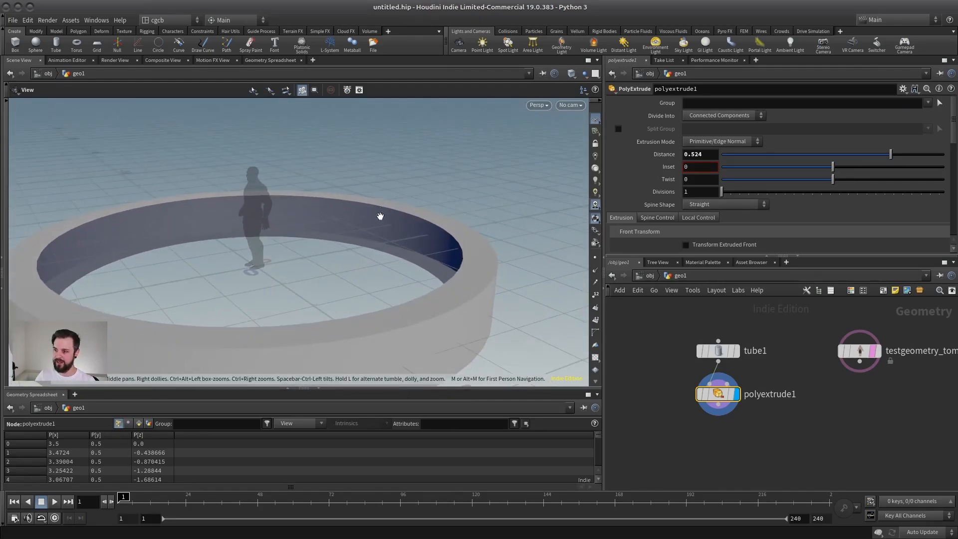
- Enable Output Back and the extrudeSide side group on the first PolyExtrude
left_click_drag(765, 255, 741, 364)
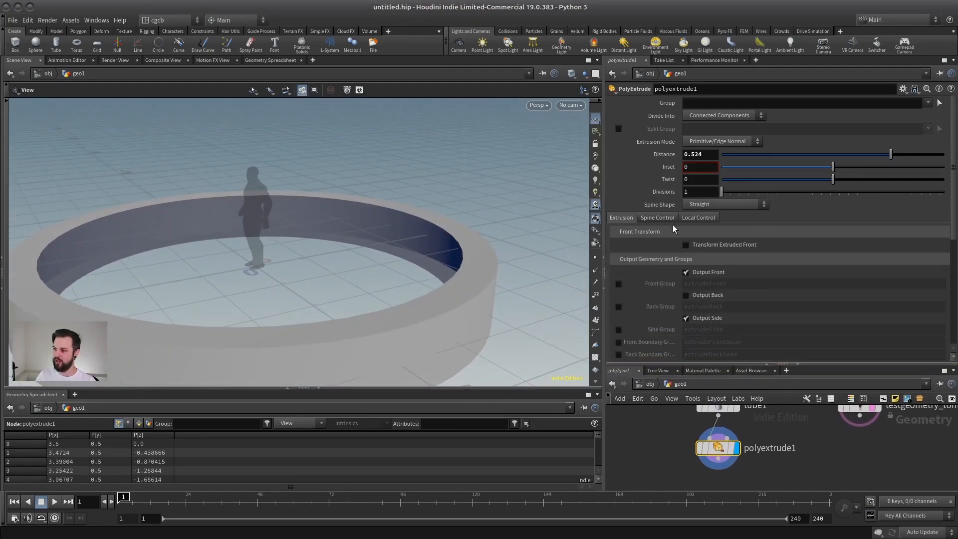
left_click(687, 295)
left_click_drag(503, 265, 439, 278)
left_click_drag(452, 226, 201, 286)
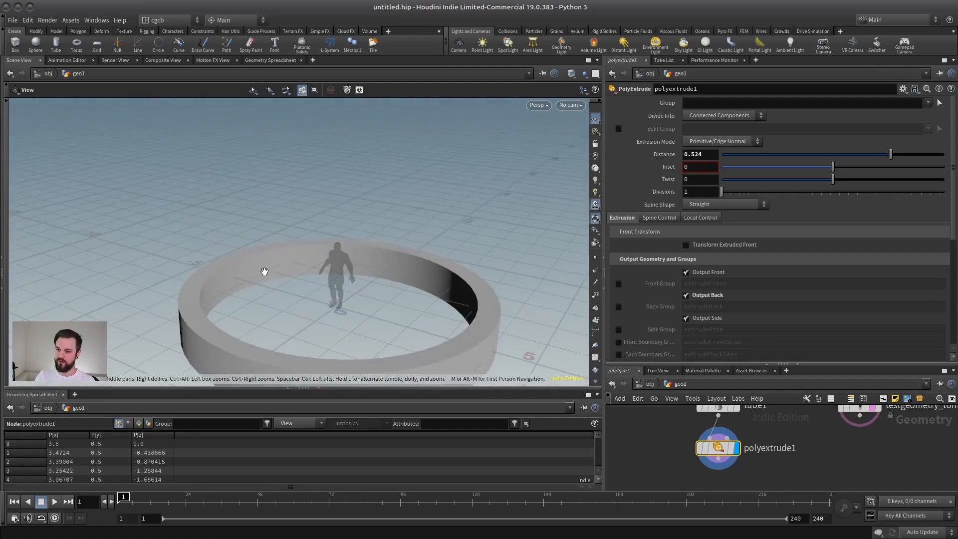
middle_click_drag(265, 271, 252, 234)
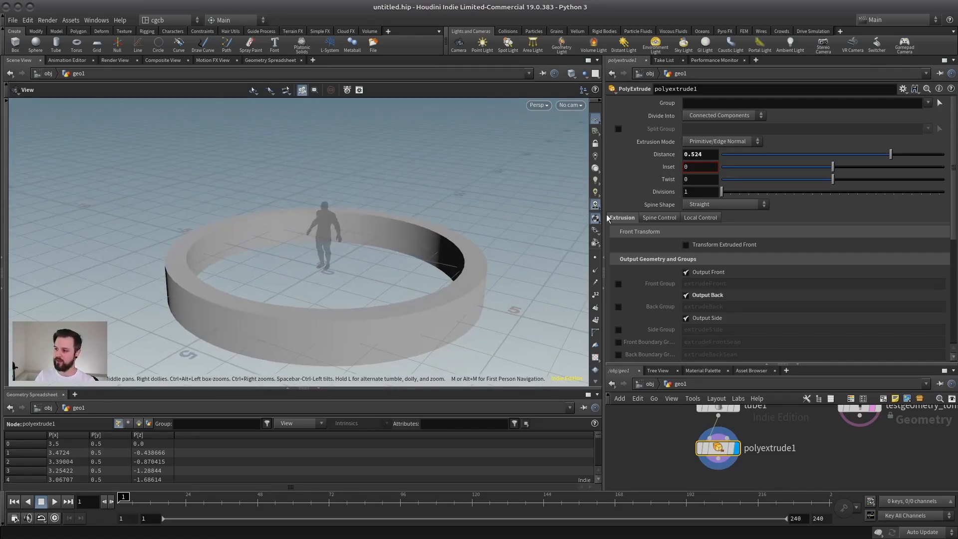
left_click(618, 330)
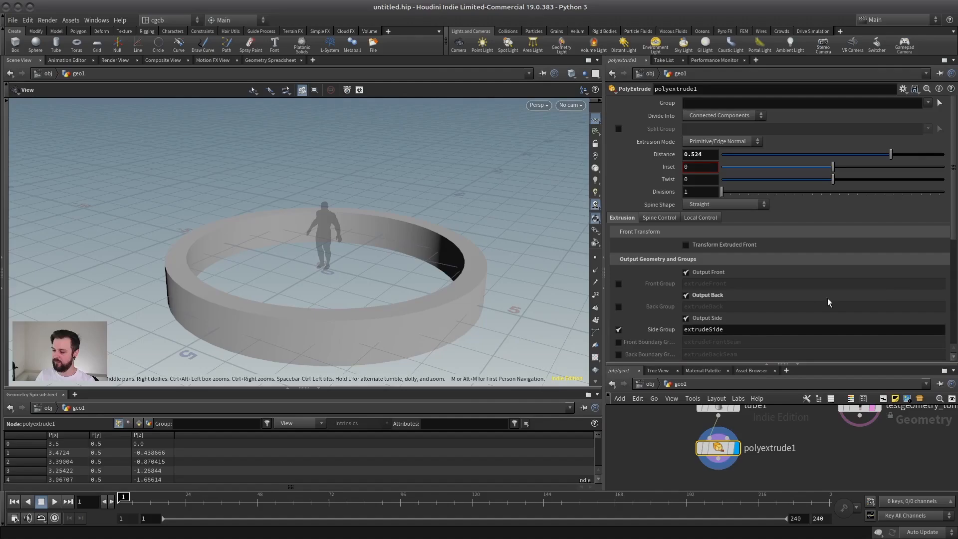
scroll(828, 302, "down", 3)
left_click_drag(763, 363, 763, 241)
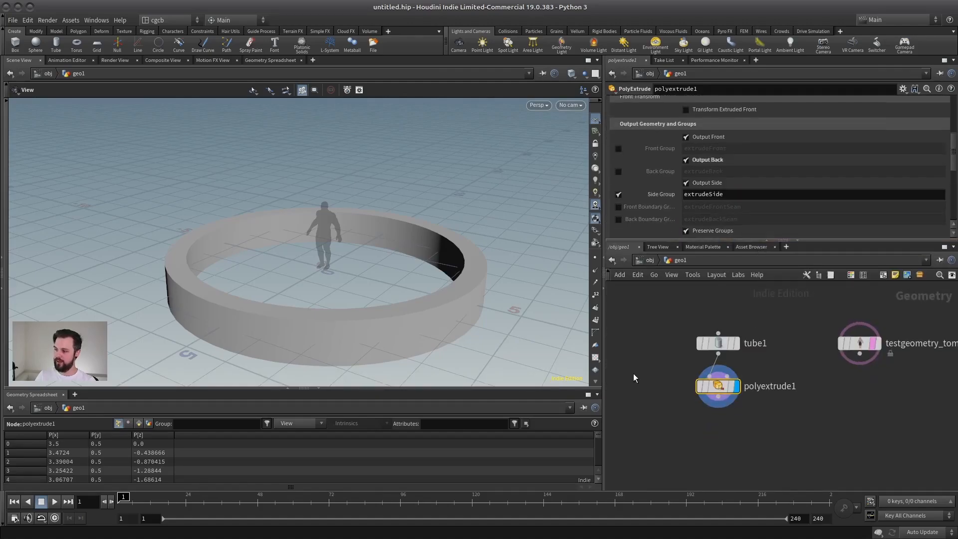
- Append a second PolyExtrude and restrict it to the extrudeSide group
key("Tab")
type("polyext")
key("Return")
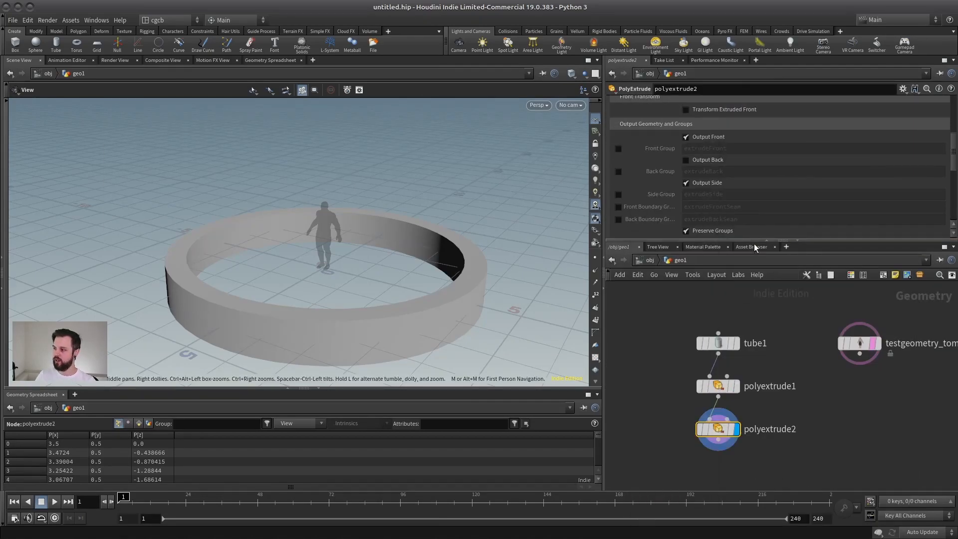
left_click_drag(754, 243, 754, 334)
scroll(947, 198, "up", 4)
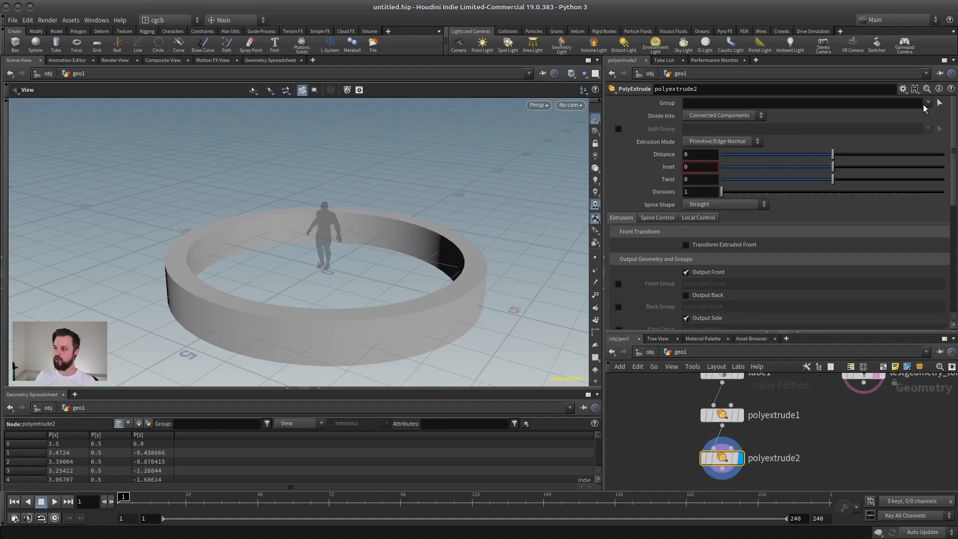
left_click(925, 105)
left_click(913, 115)
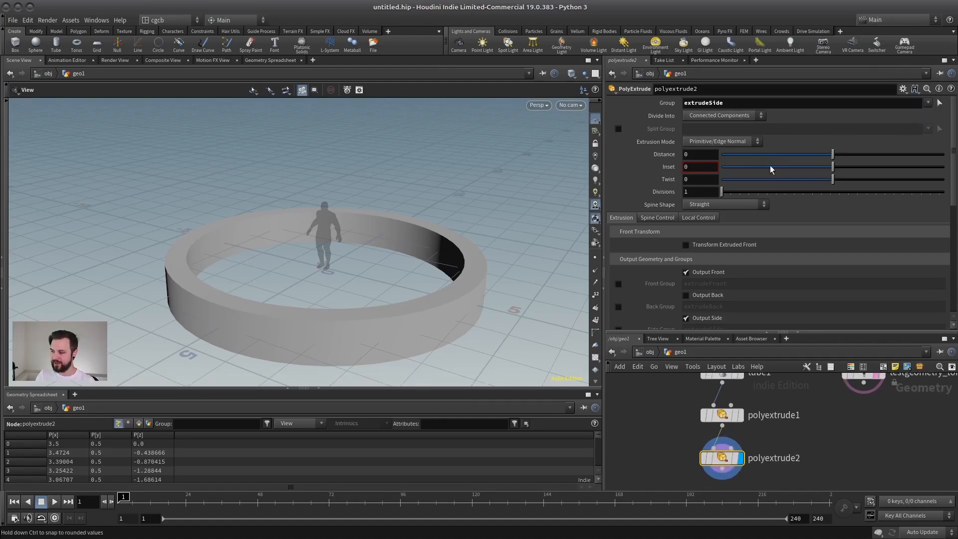
- Set the second PolyExtrude's distance to 0.398 and show wireframe lines over the shaded model
left_click_drag(833, 156, 855, 155)
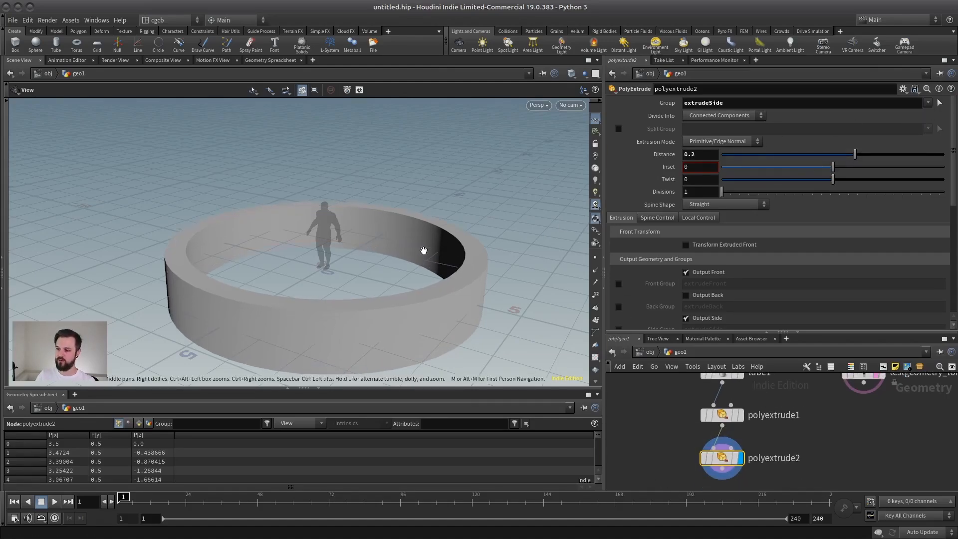
key("w")
left_click_drag(428, 257, 389, 255)
left_click_drag(855, 154, 877, 154)
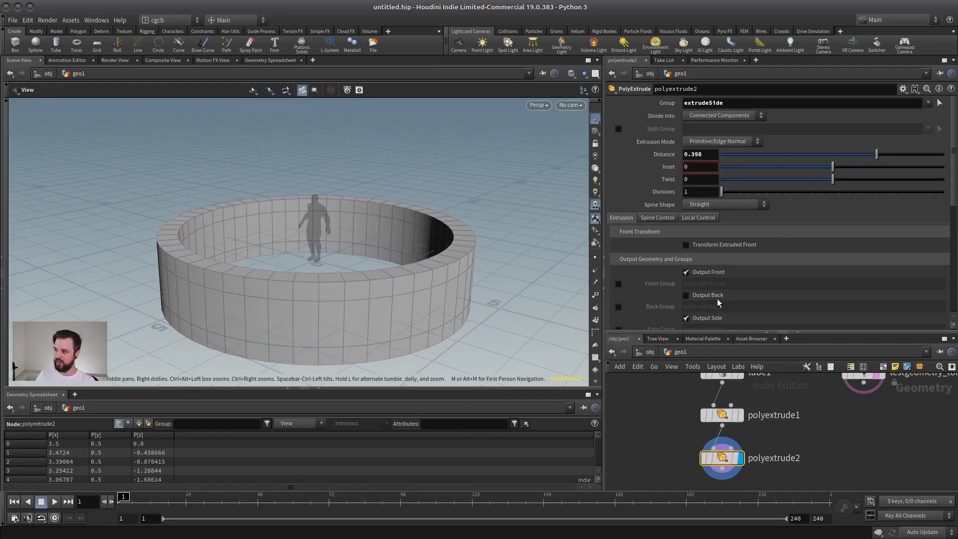
- Enable the side group output on the second PolyExtrude
scroll(952, 233, "down", 5)
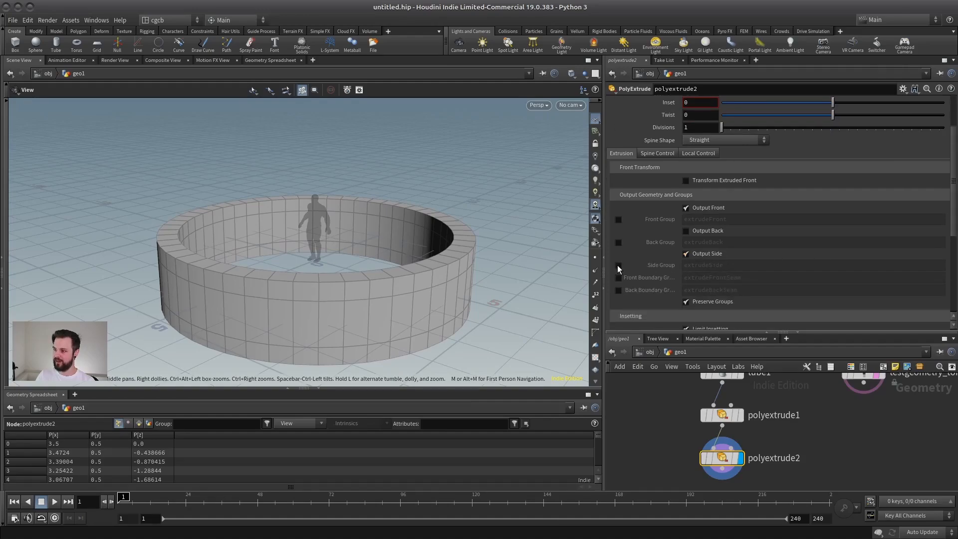
left_click(618, 265)
left_click_drag(771, 331, 768, 230)
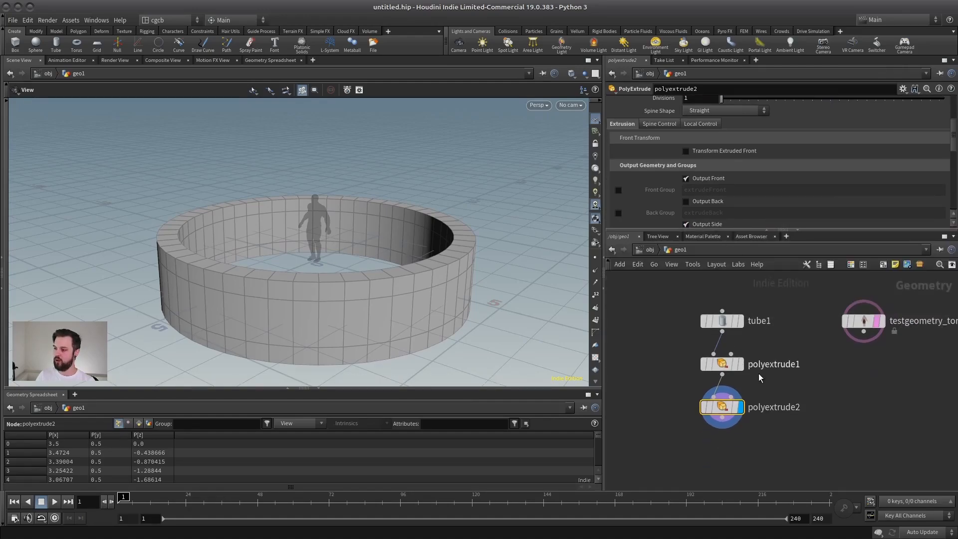
- Append a third PolyExtrude restricted to the extrudeSide group with a distance of 0.317
key("Tab")
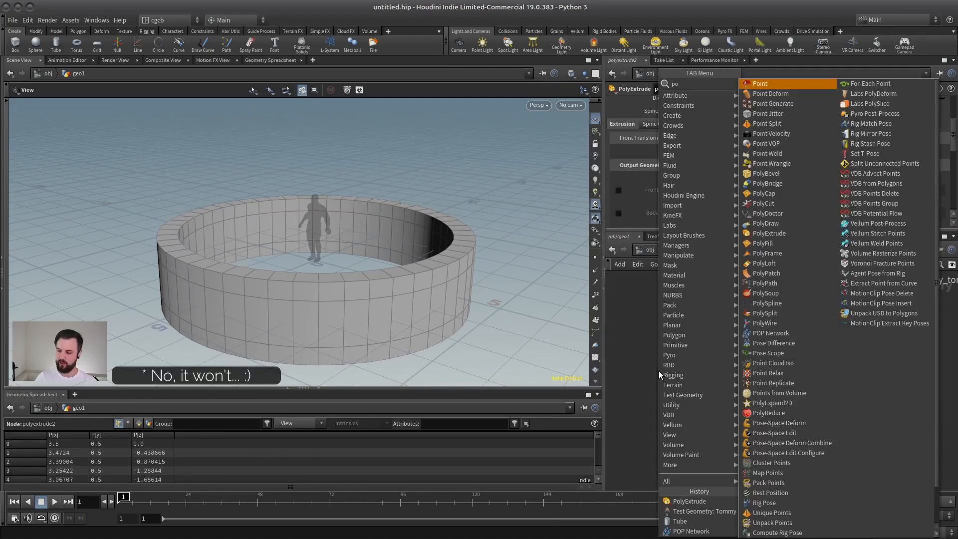
key("Escape")
mouse_move(718, 372)
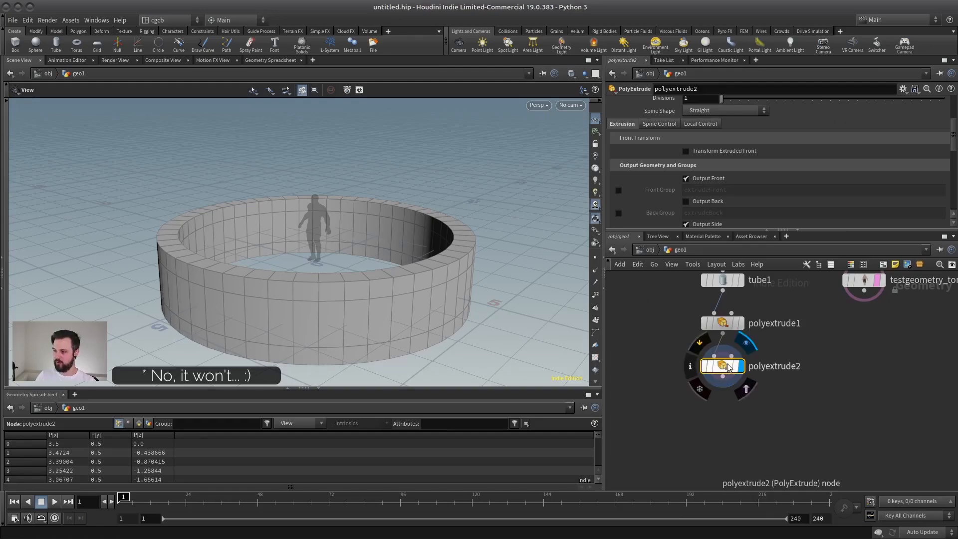
key("Tab")
type("polye")
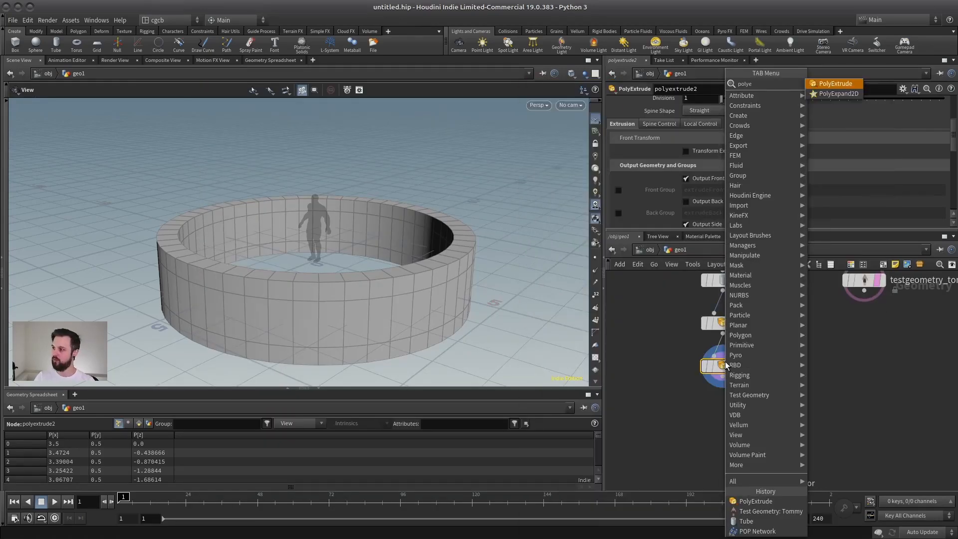
key("Return")
key("Return")
left_click_drag(776, 231, 776, 353)
left_click(928, 103)
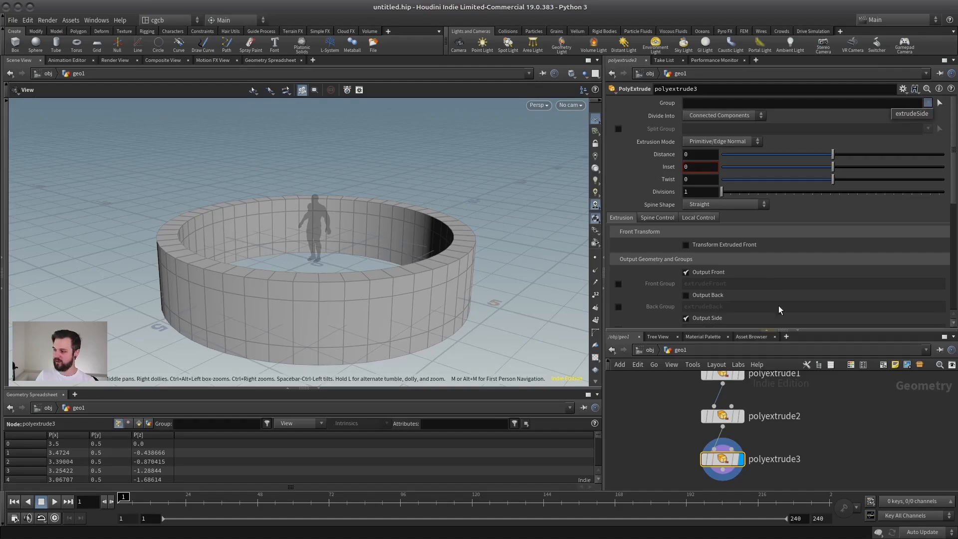
left_click(912, 113)
left_click_drag(834, 154, 868, 151)
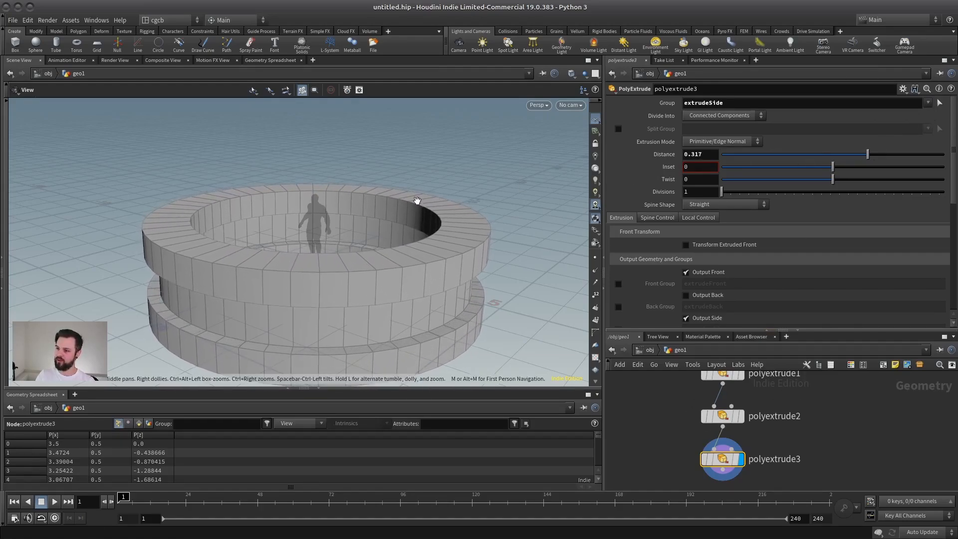
left_click_drag(740, 329, 740, 260)
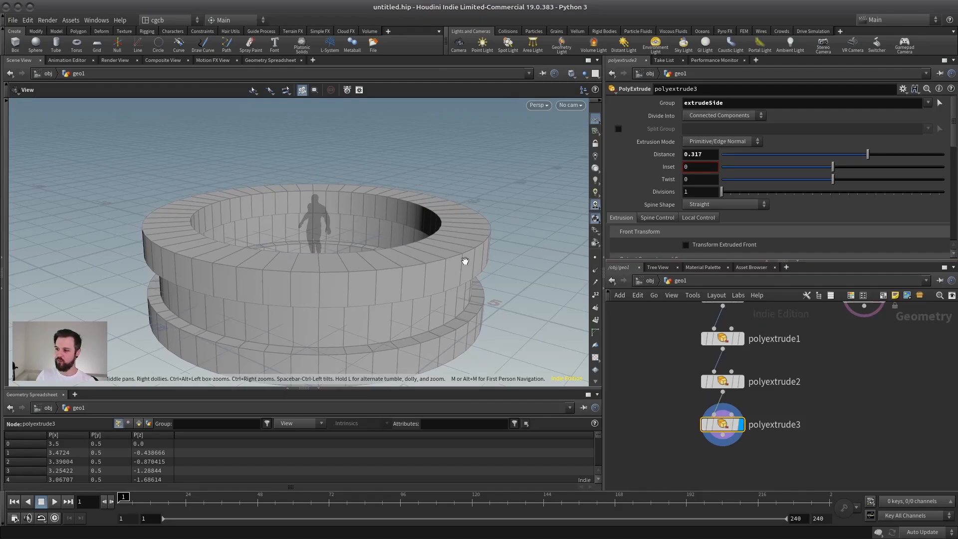
left_click_drag(723, 424, 723, 447)
left_click_drag(723, 381, 723, 370)
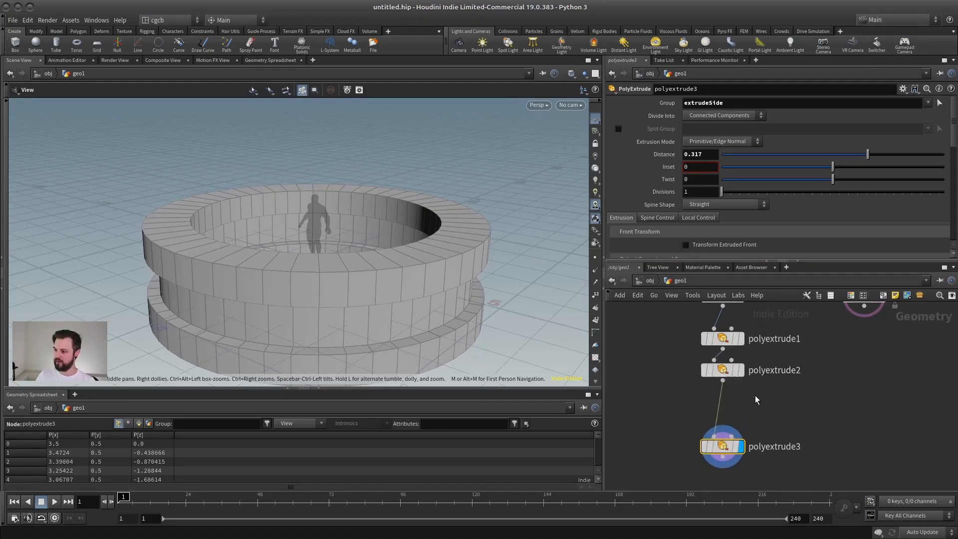
key("Tab")
type("group")
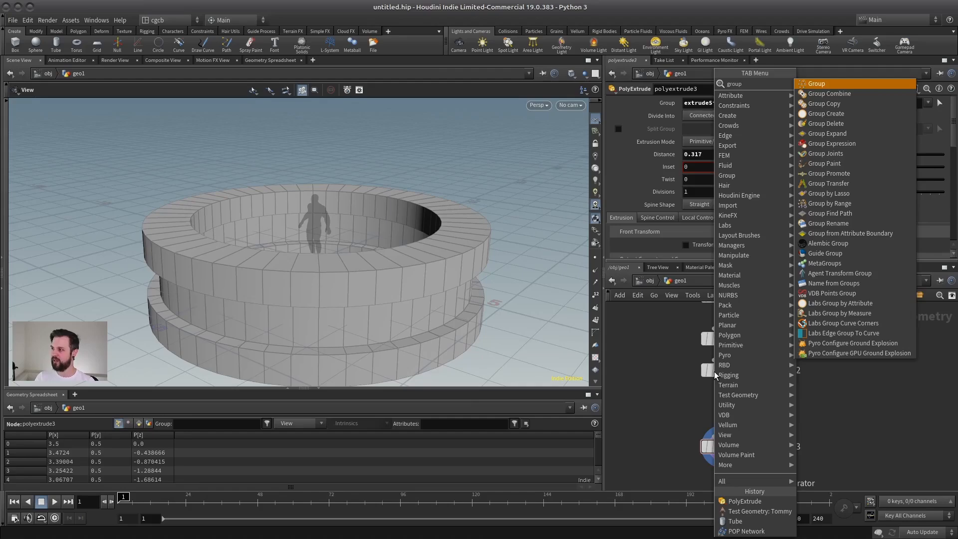
key("Escape")
key("Tab")
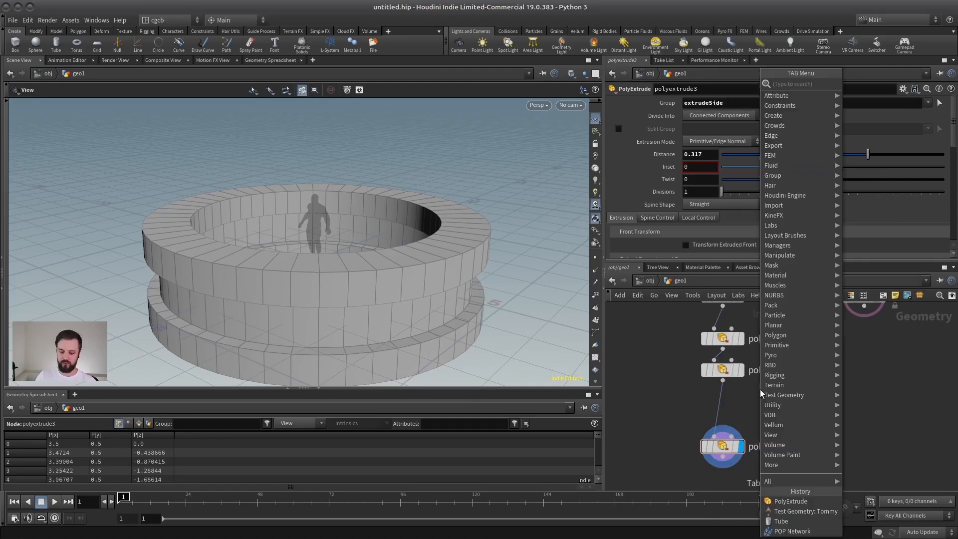
type("group de")
key("Escape")
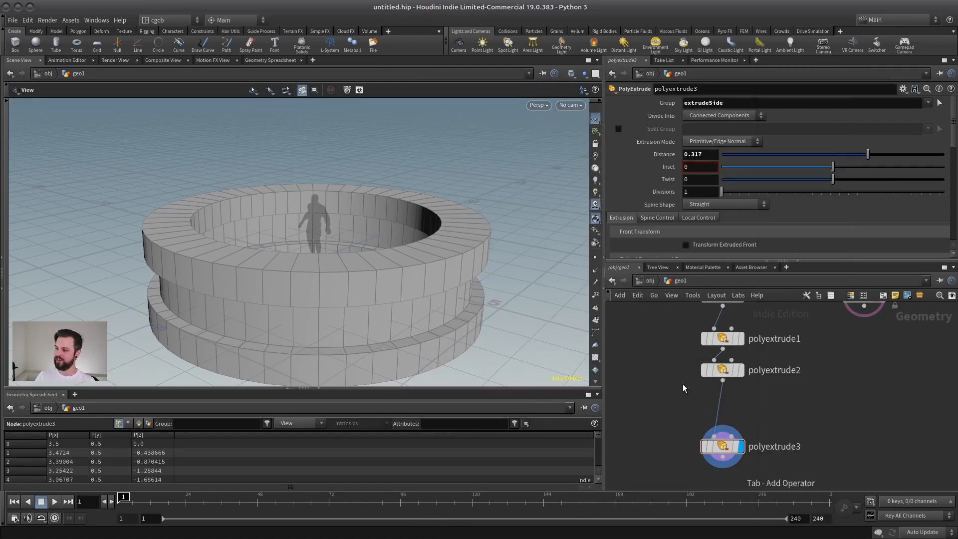
- Tidy the extrude nodes' spacing and rename the second PolyExtrude's side group to extrudeSide2
left_click_drag(727, 375, 725, 393)
left_click(723, 342)
left_click_drag(724, 448, 724, 438)
left_click_drag(809, 368, 696, 402)
left_click_drag(769, 260, 747, 359)
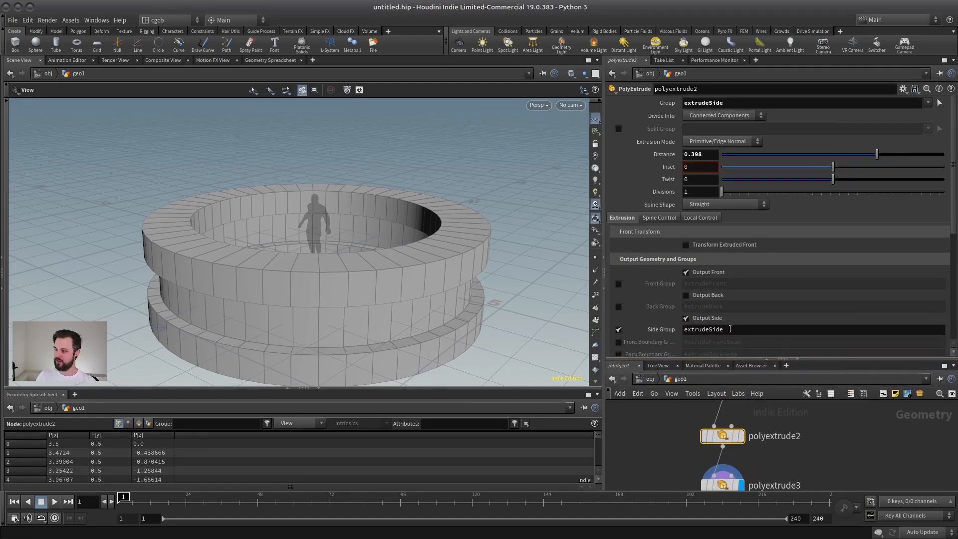
left_click(730, 329)
type("2")
key("Return")
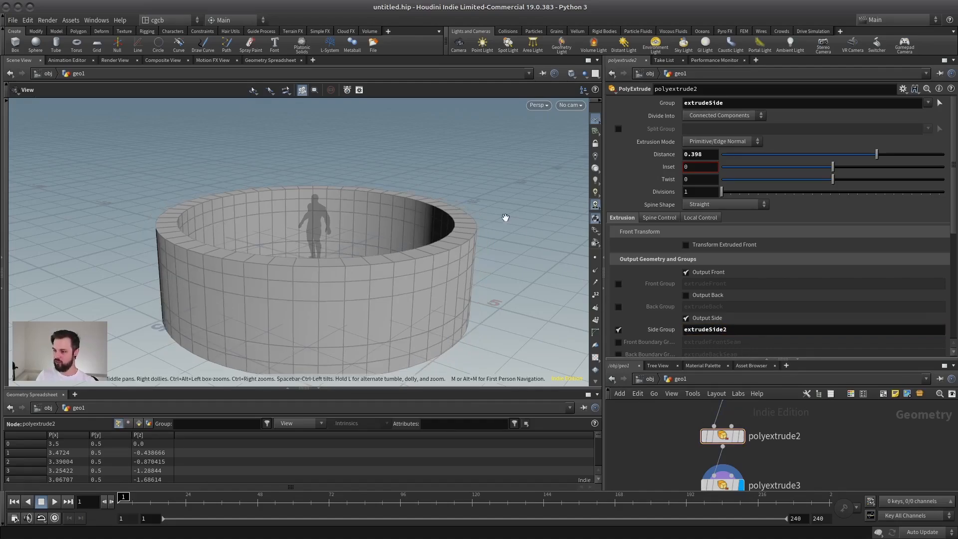
- Change the third PolyExtrude's group to extrudeSide2
left_click(741, 436)
left_click_drag(385, 265, 337, 241)
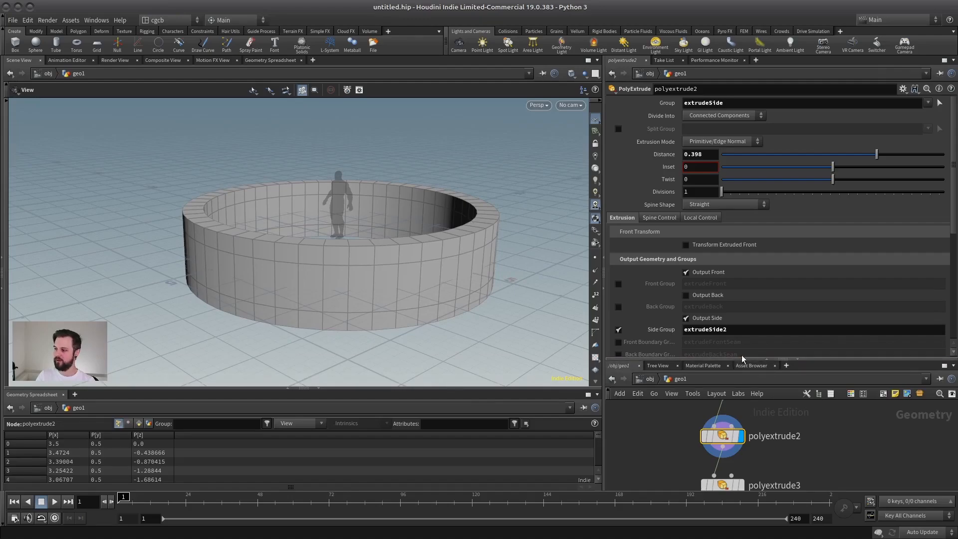
left_click_drag(742, 358, 742, 259)
left_click(741, 436)
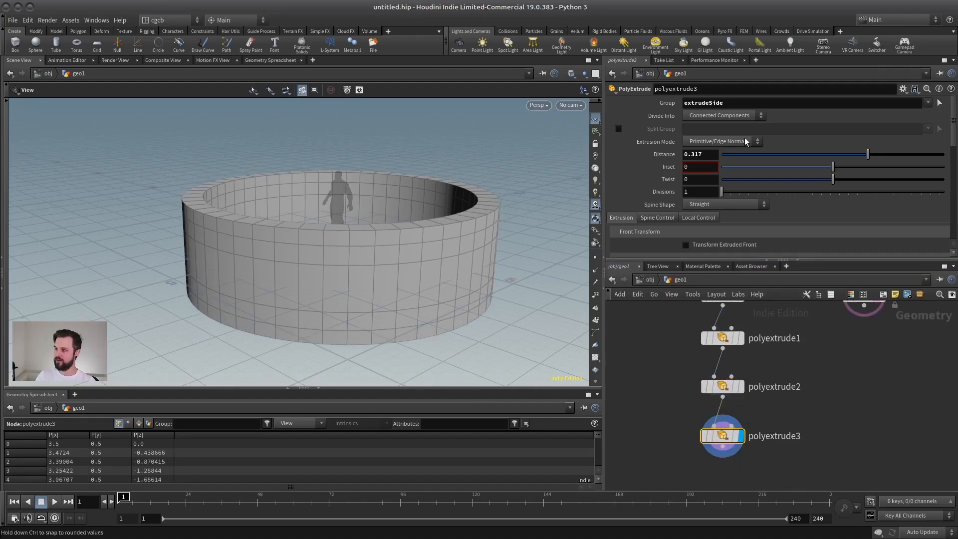
left_click(763, 103)
key("Return")
- Set the third PolyExtrude's distance to 0.218 and hide the wireframe lines on the shaded ring
left_click_drag(496, 226, 414, 255)
left_click_drag(868, 155, 826, 159)
middle_click_drag(336, 232, 349, 235)
right_click_drag(349, 235, 291, 265)
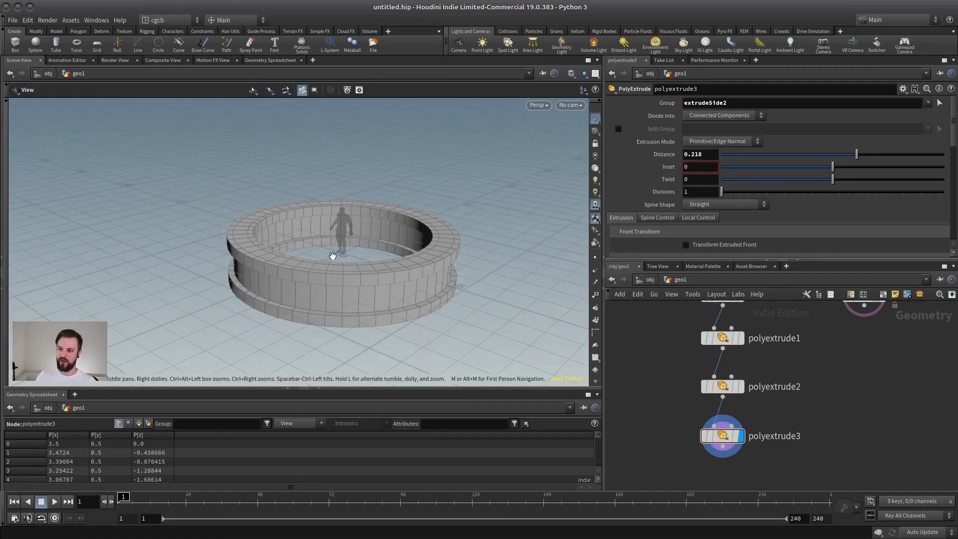
left_click_drag(334, 256, 343, 290)
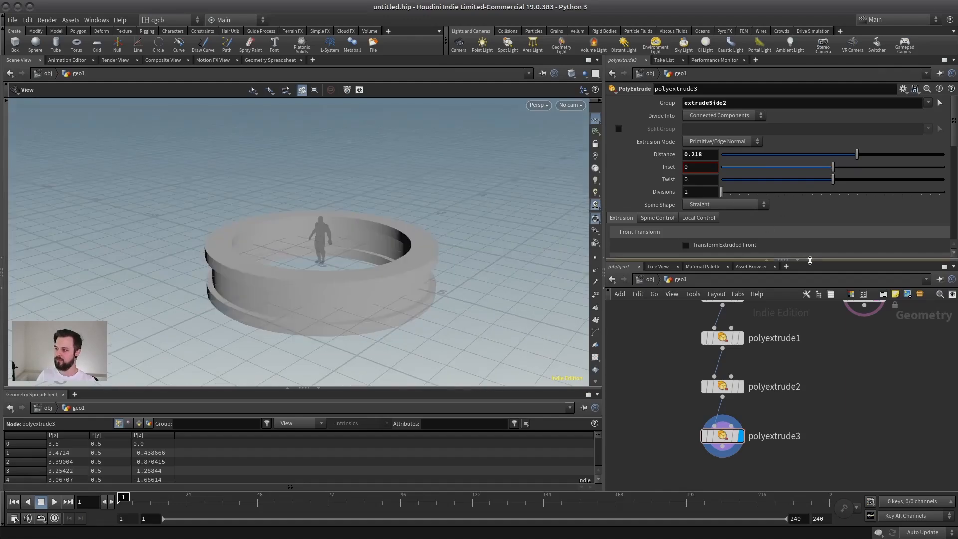
left_click_drag(810, 259, 781, 182)
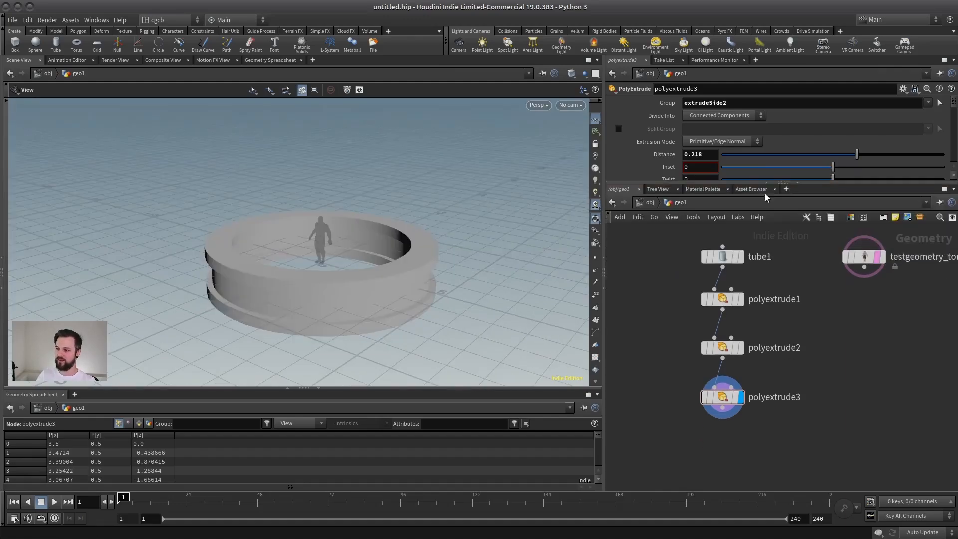
left_click_drag(390, 240, 368, 257)
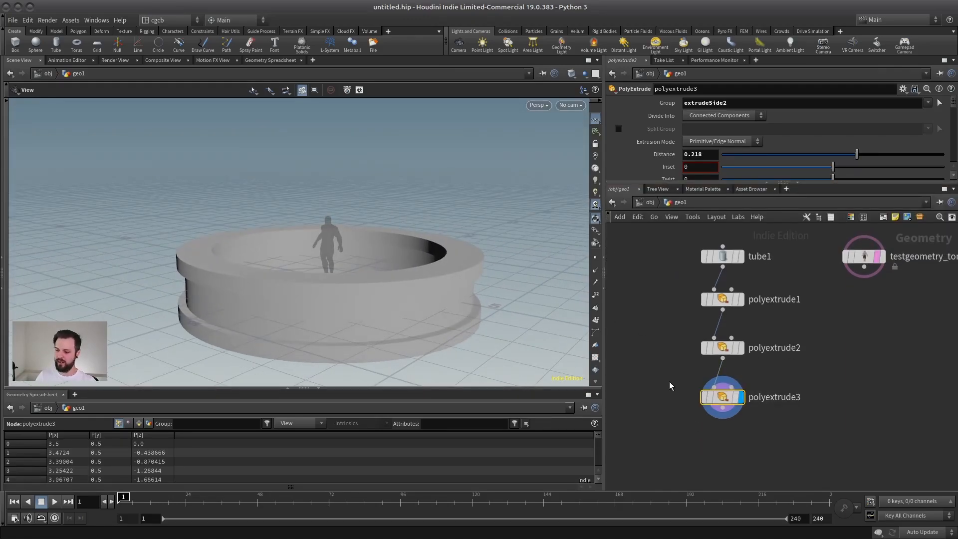
- Append a PolyBevel after the third PolyExtrude with a distance of 0.062 and show wireframe lines over the shaded model
key("Tab")
type("polyv")
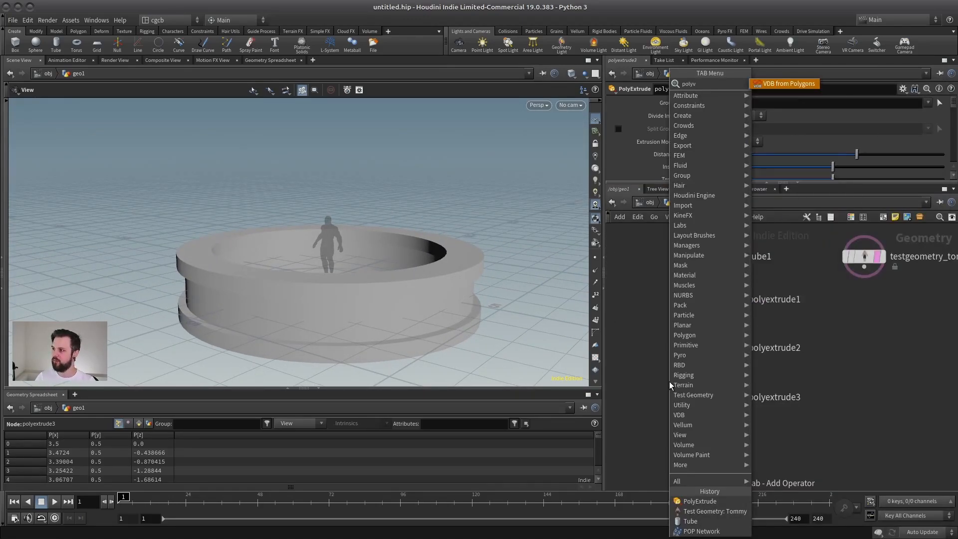
right_click_drag(294, 285, 443, 278)
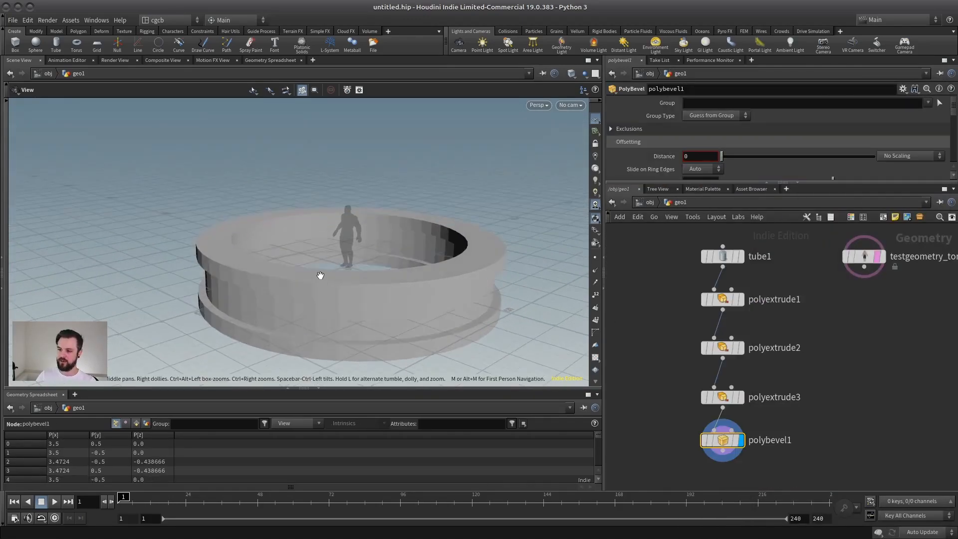
key("w")
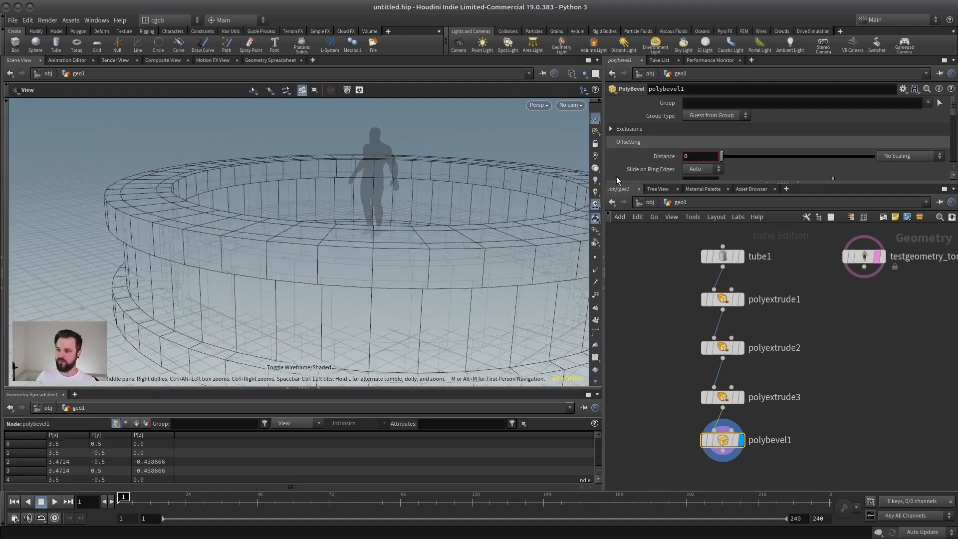
left_click_drag(730, 156, 731, 157)
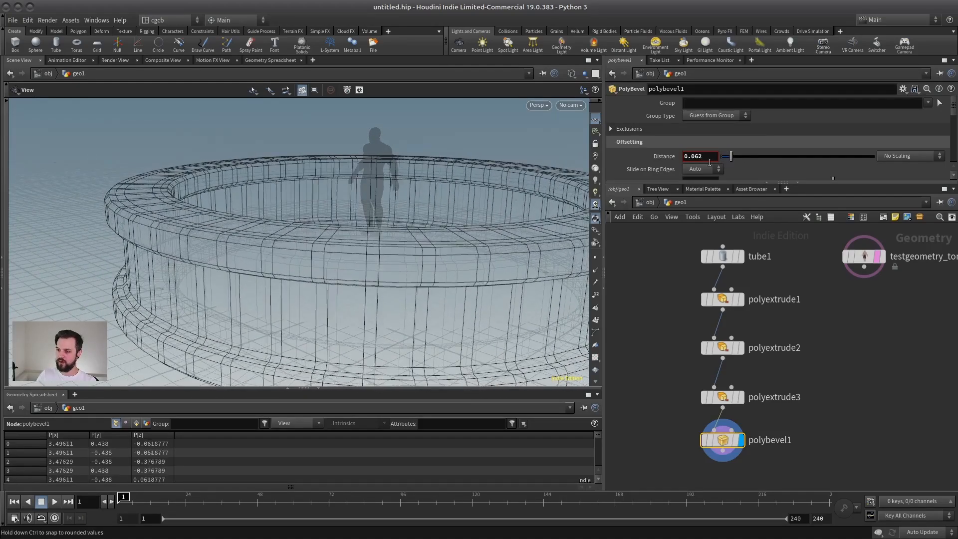
mouse_move(400, 257)
left_mouse_down()
mouse_move(374, 232)
mouse_move(370, 255)
mouse_move(366, 246)
mouse_move(250, 253)
left_mouse_up()
key("w")
key("shift+w")
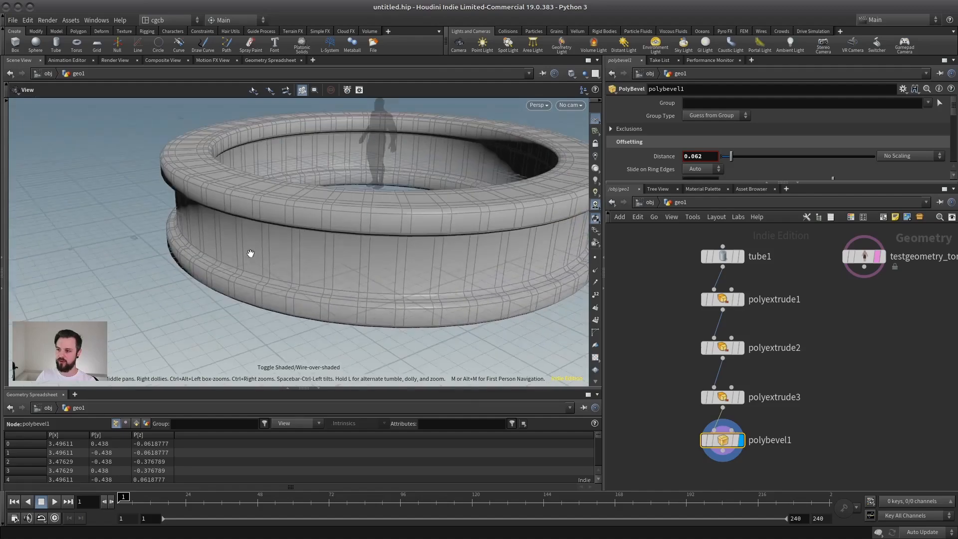
left_click_drag(366, 201, 381, 244)
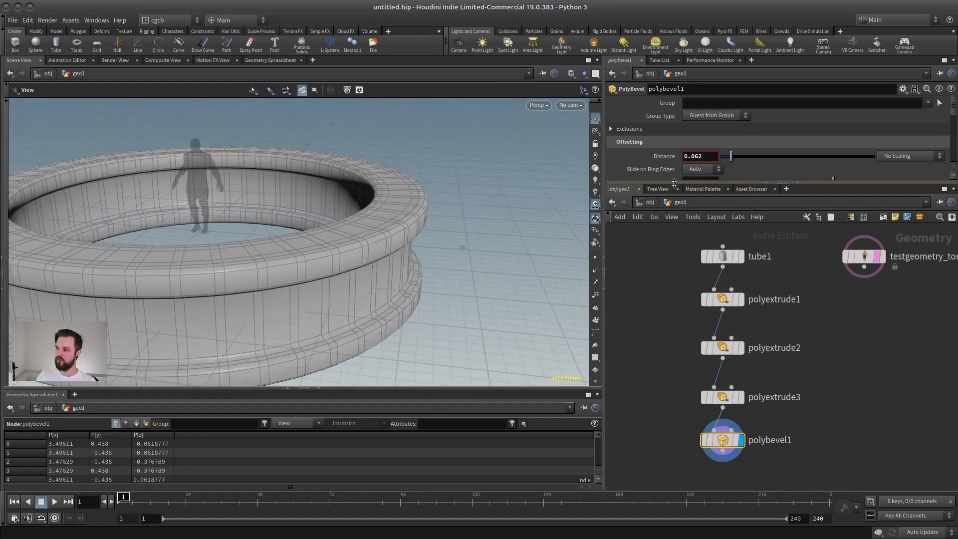
- Make the PolyBevel ignore flat edges with a maximum normal angle of 27.9
left_click_drag(675, 183, 664, 287)
left_click(611, 129)
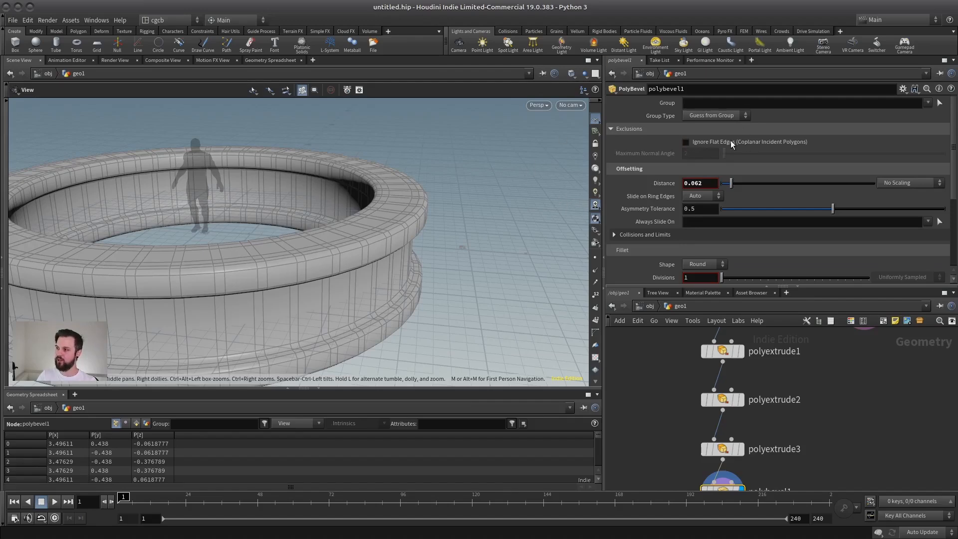
left_click(714, 142)
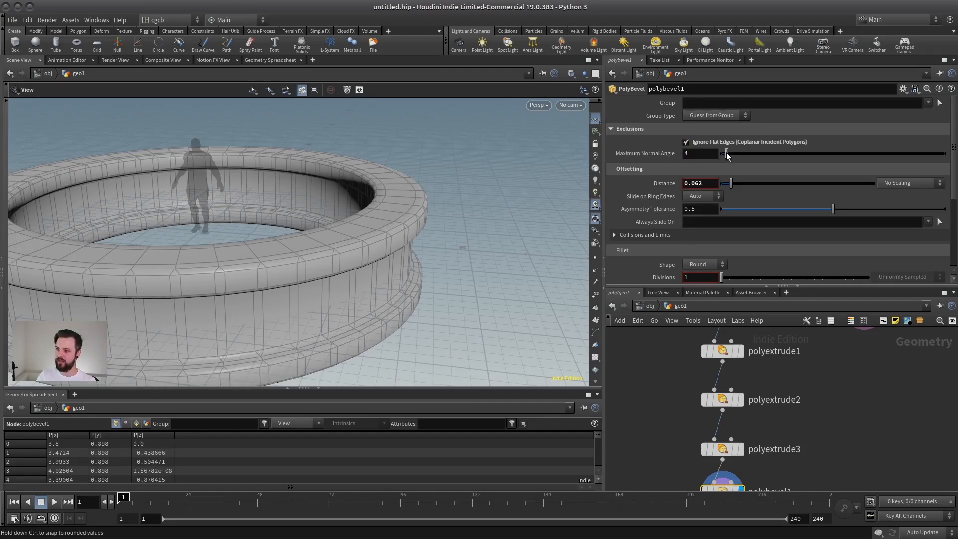
left_click_drag(727, 156, 748, 153)
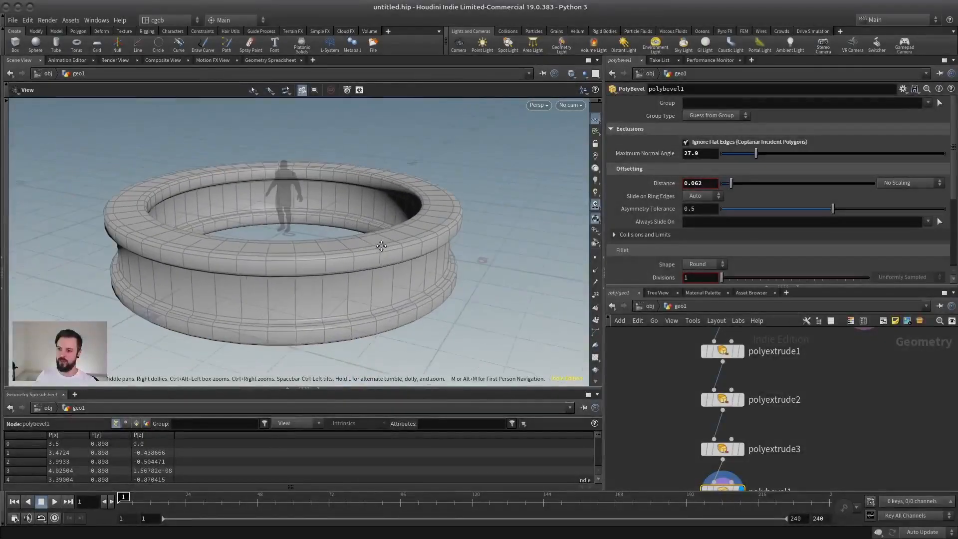
left_click_drag(327, 238, 336, 246)
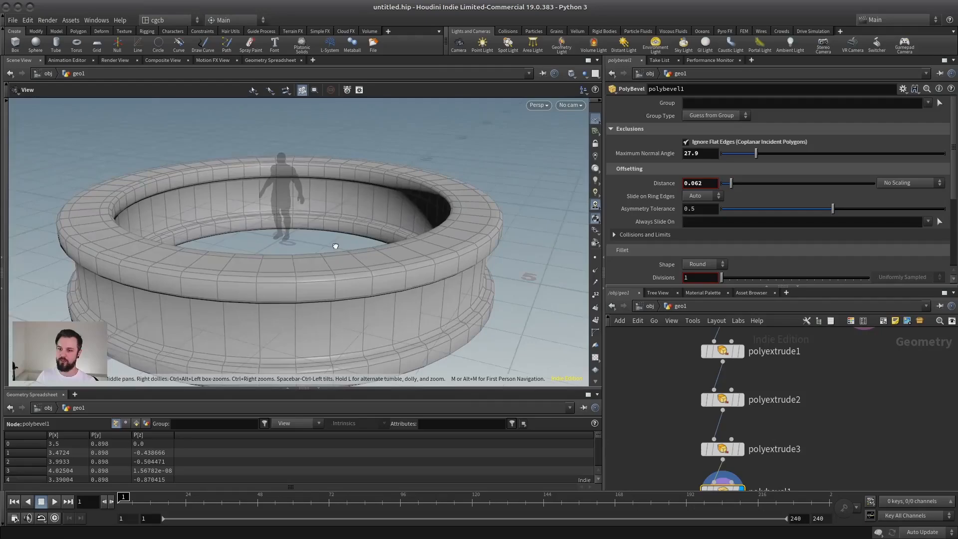
scroll(335, 246, "down", 5)
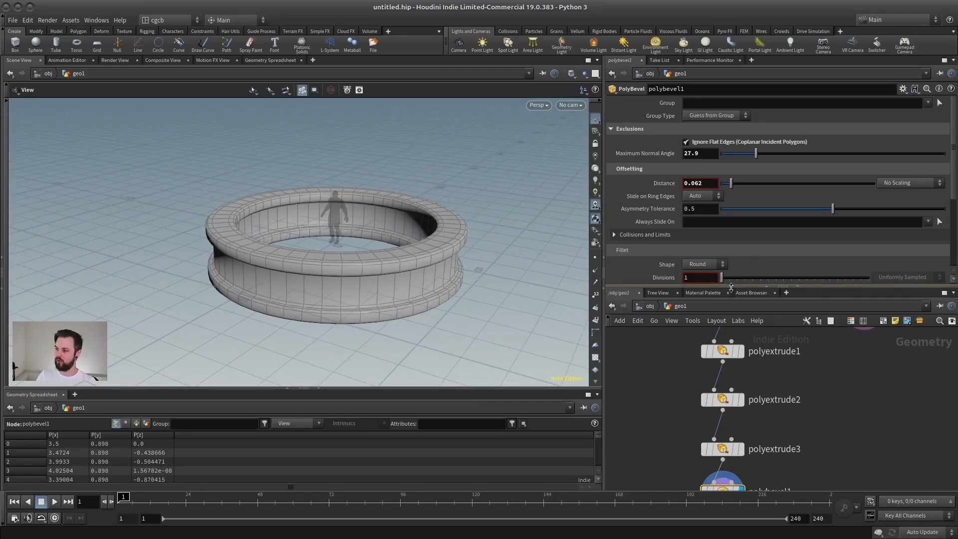
- Tighten the vertical spacing of the second and third PolyExtrude nodes and the PolyBevel node in the network
left_click_drag(731, 288, 731, 155)
middle_click_drag(739, 349, 748, 307)
left_click_drag(732, 291, 732, 277)
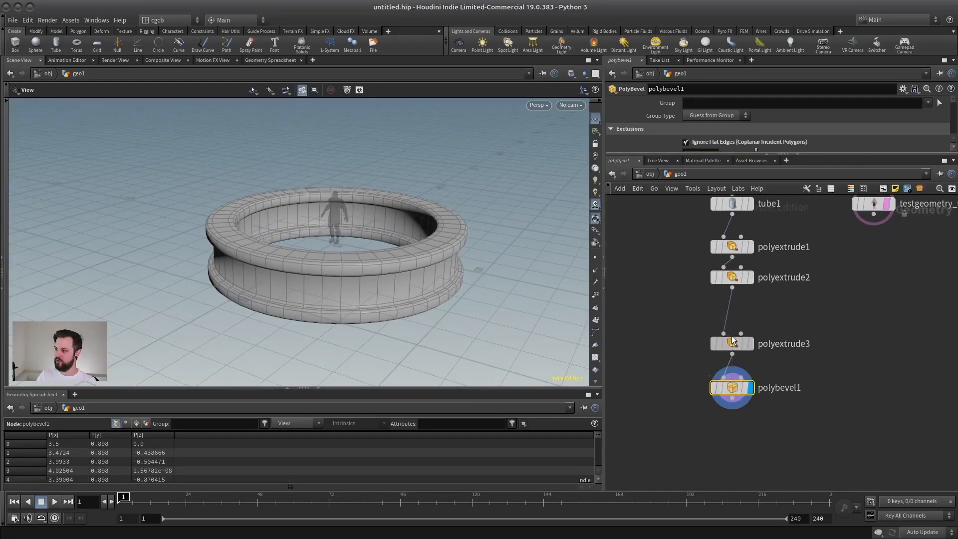
left_click_drag(732, 337, 733, 297)
left_click_drag(736, 388, 736, 333)
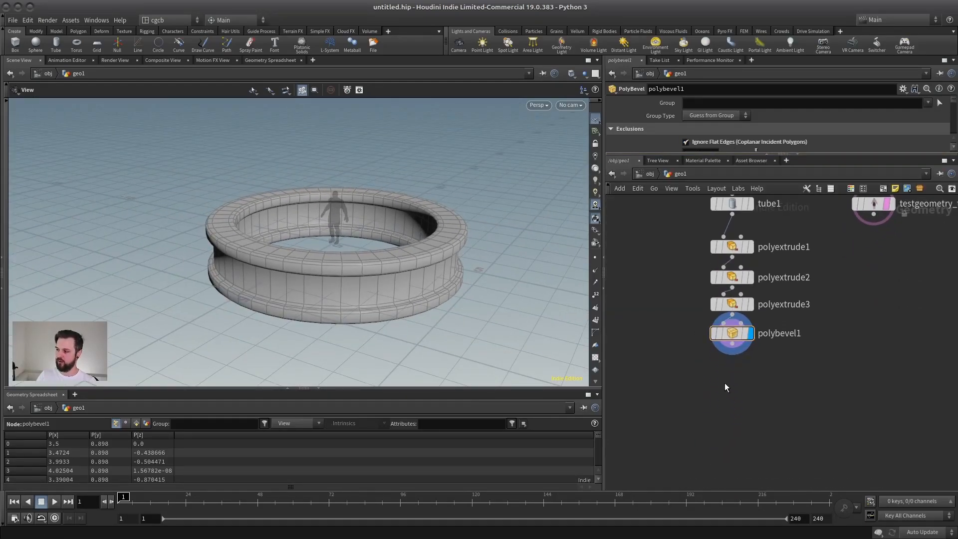
- Append a Match Size node after the PolyBevel and set its Y justification to Min
key("Tab")
type("match")
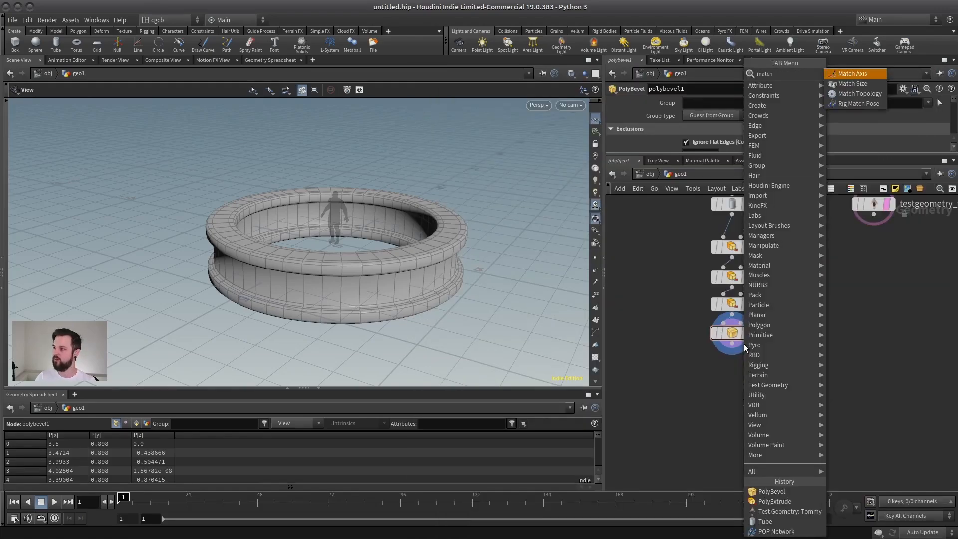
key("Down")
key("Return")
left_click_drag(714, 152, 714, 259)
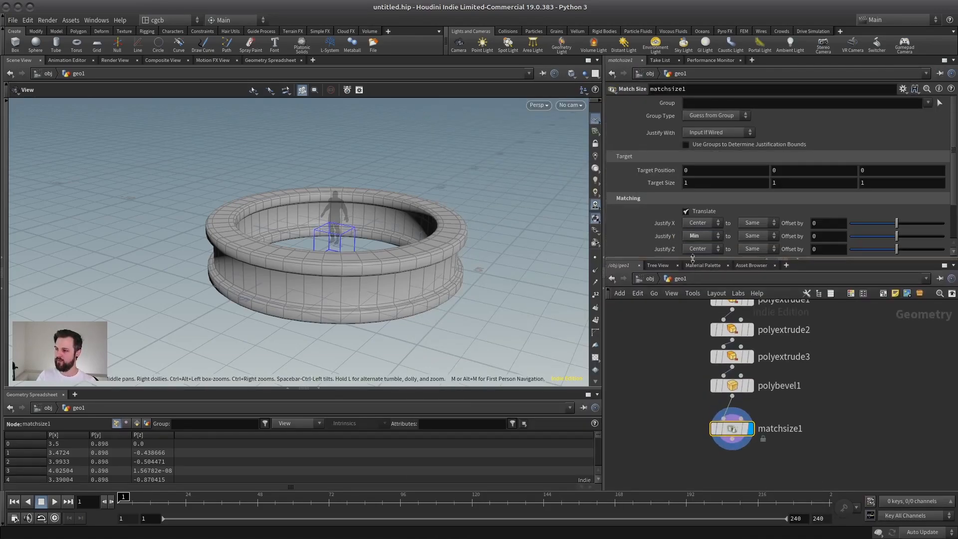
- Hide the wireframe lines and examine the grounded ring's height against the human figure
mouse_move(329, 200)
left_mouse_down()
mouse_move(314, 224)
mouse_move(360, 220)
mouse_move(287, 231)
mouse_move(336, 208)
left_mouse_up()
key("shift+w")
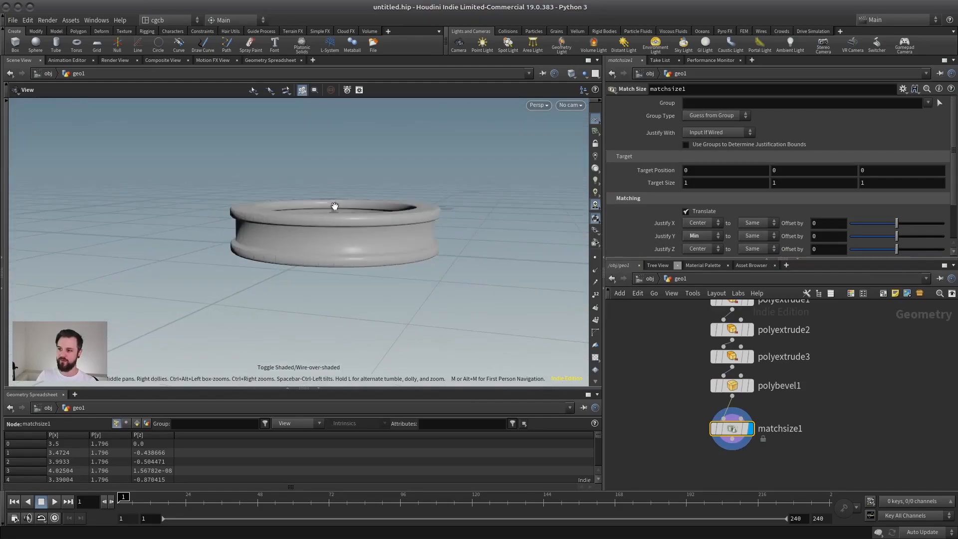
right_click_drag(336, 208, 331, 222)
middle_click_drag(332, 222, 345, 250)
left_click_drag(818, 258, 818, 154)
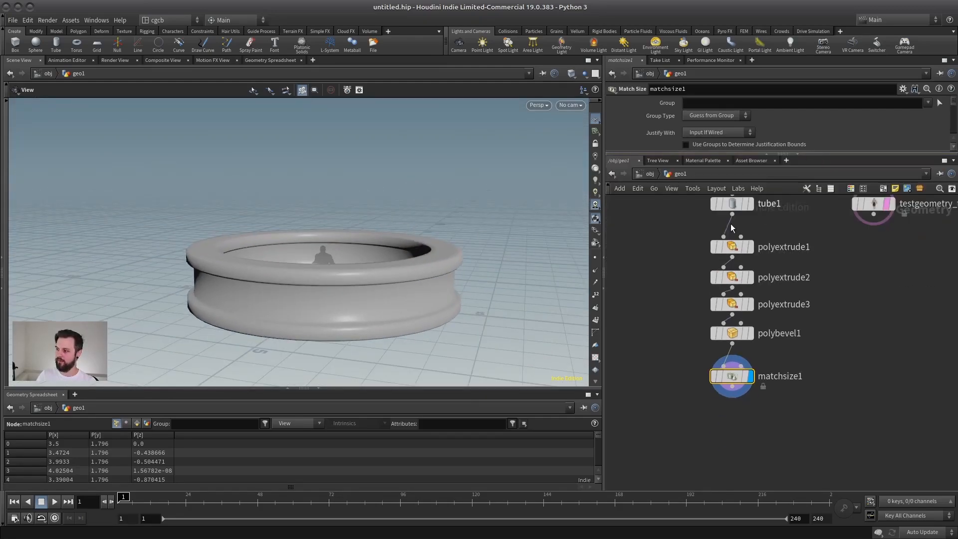
middle_click_drag(323, 258, 363, 231)
right_click_drag(363, 232, 400, 235)
left_click_drag(384, 241, 412, 236)
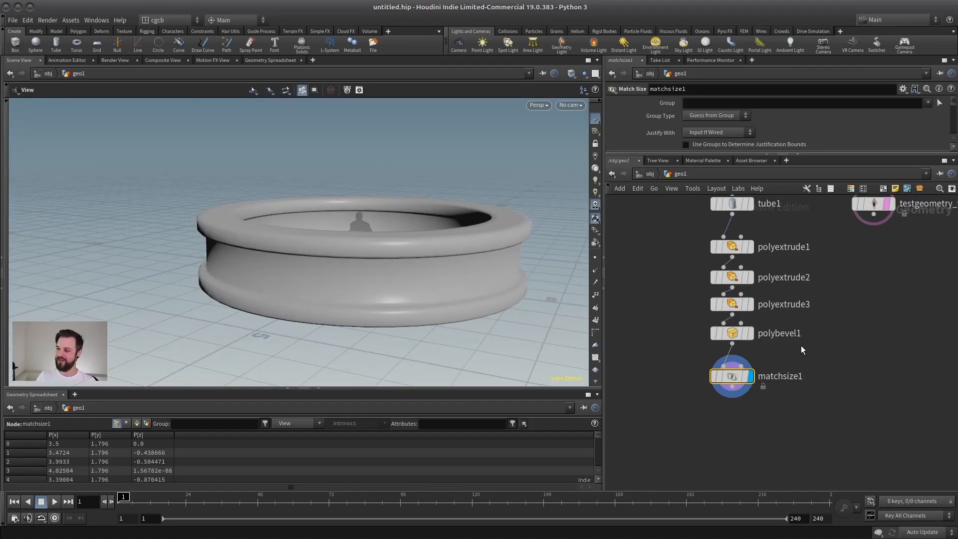
- Lower the tube's height to 0.54 and set its radius scale to 5
middle_click_drag(880, 228, 860, 238)
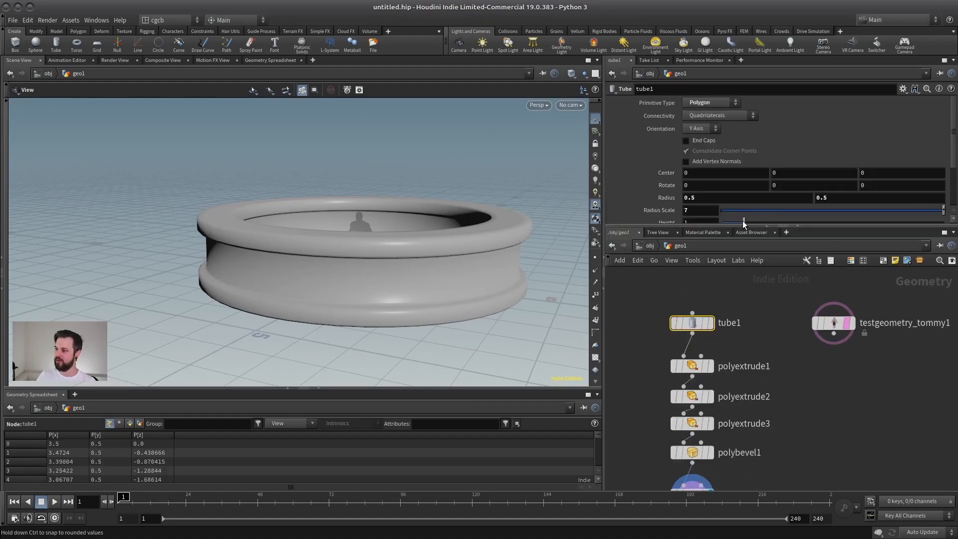
left_click_drag(744, 223, 734, 221)
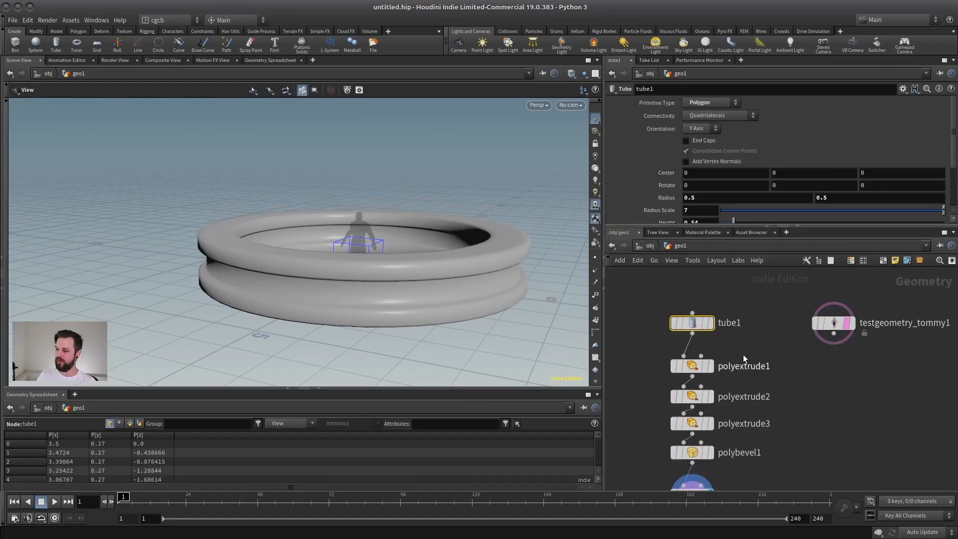
scroll(744, 354, "down", 1)
scroll(744, 364, "down", 1)
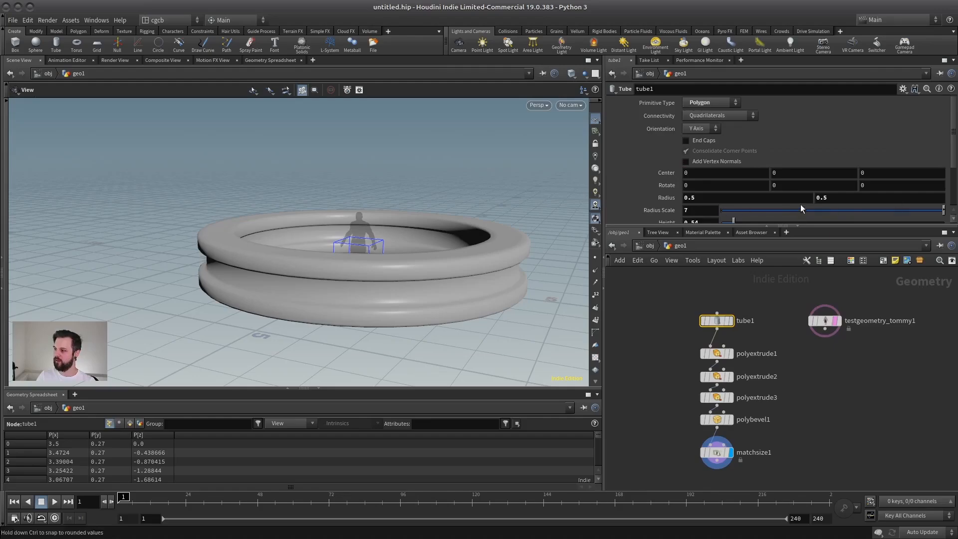
type("5")
key("Return")
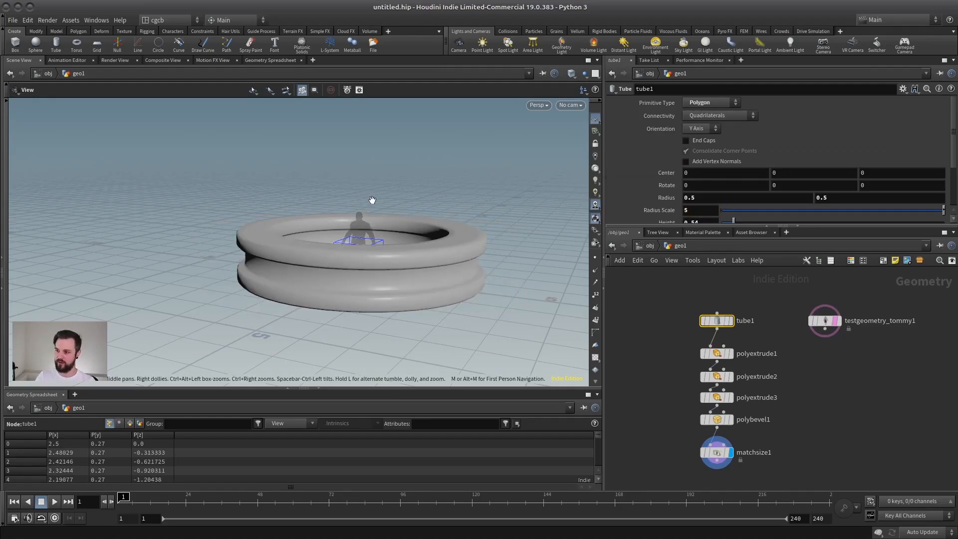
mouse_move(370, 203)
left_mouse_down()
mouse_move(381, 201)
mouse_move(365, 193)
left_mouse_up()
left_click_drag(450, 196, 387, 222)
- Place a Merge node below the Match Size node
scroll(388, 222, "down", 2)
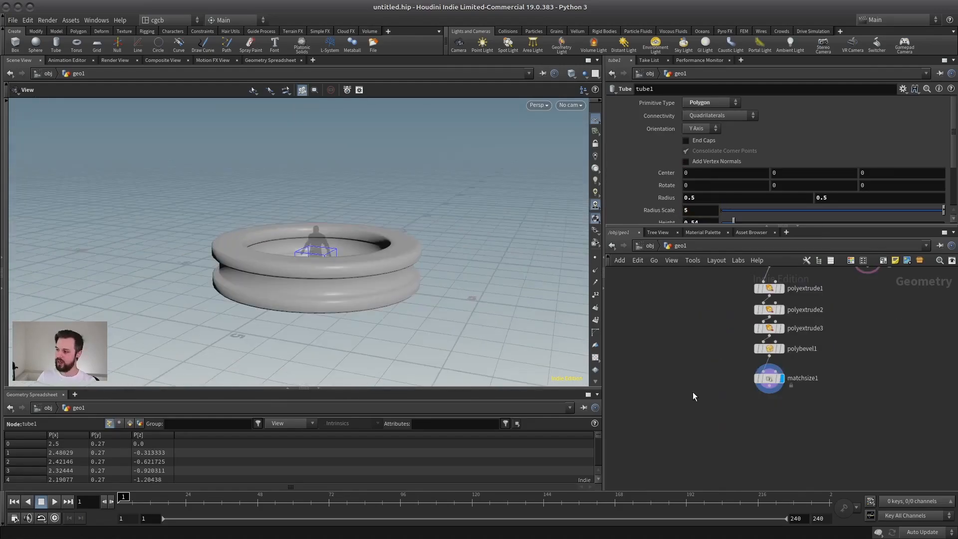
key("Tab")
type("merg")
left_click(719, 421)
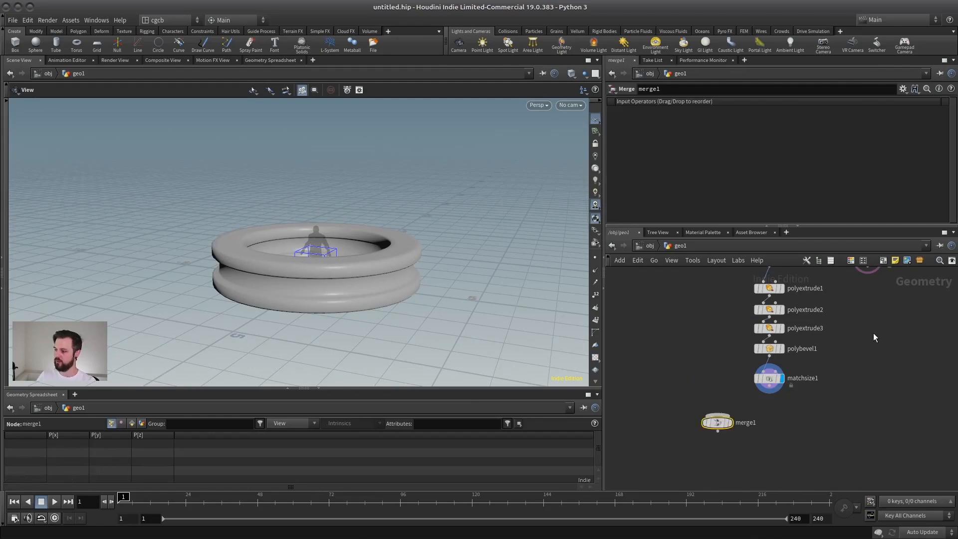
- Move the human figure's node closer to the tube chain and set the figure's X translation to 4
middle_click_drag(873, 333, 840, 387)
left_click_drag(882, 285, 815, 349)
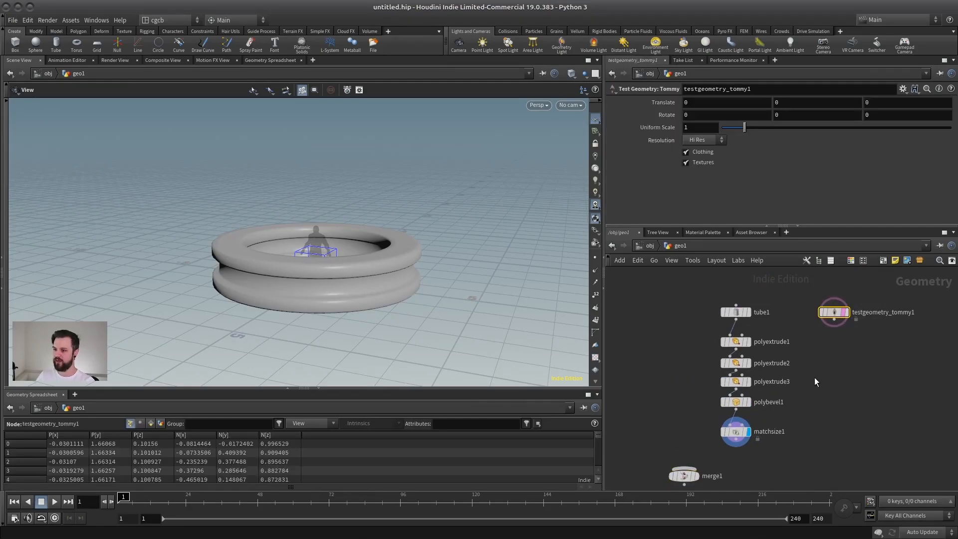
left_click(704, 103)
type("4")
key("Return")
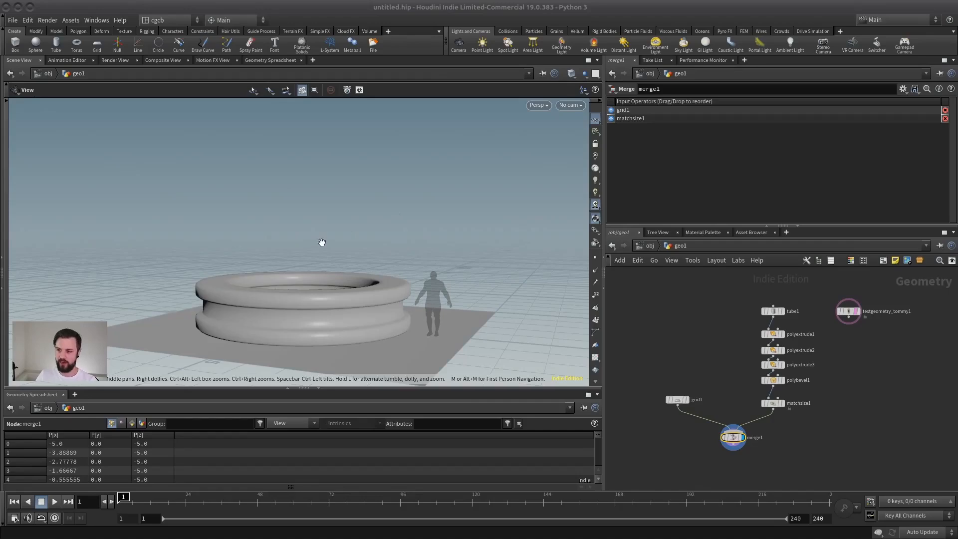
left_click_drag(334, 235, 346, 201)
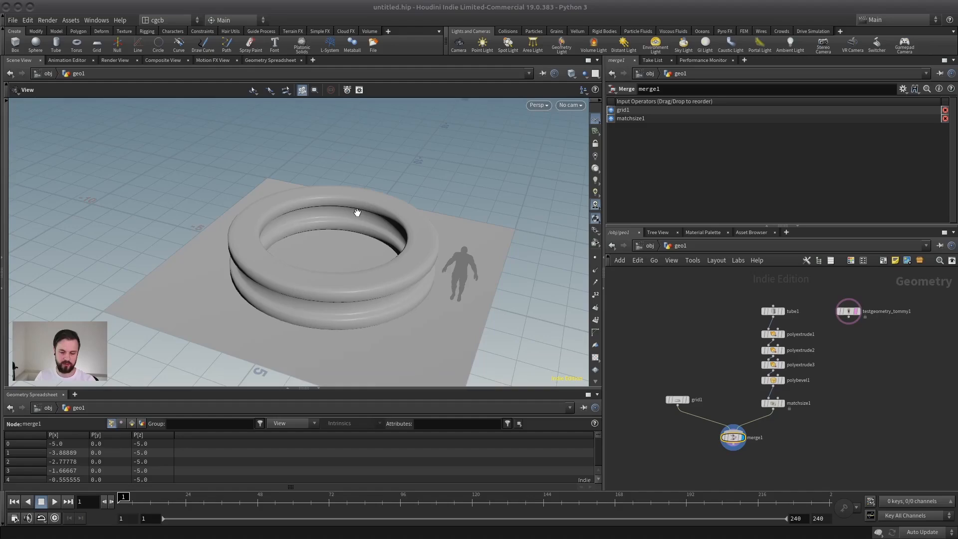
left_click_drag(341, 236, 366, 253)
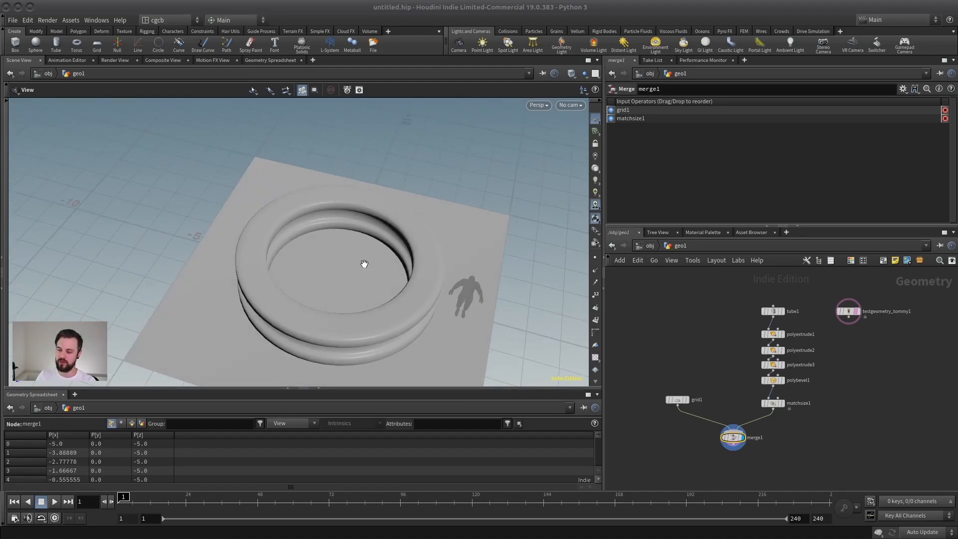
left_click_drag(365, 263, 343, 236)
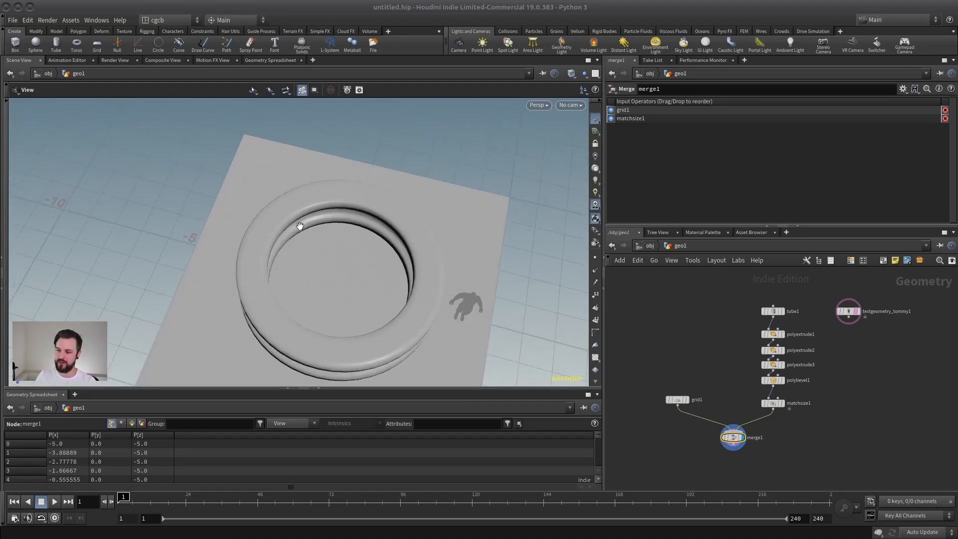
- Move the Merge node slightly closer to the Match Size node
middle_click_drag(675, 318, 666, 290)
left_click_drag(729, 412, 729, 403)
middle_click_drag(760, 428, 746, 392)
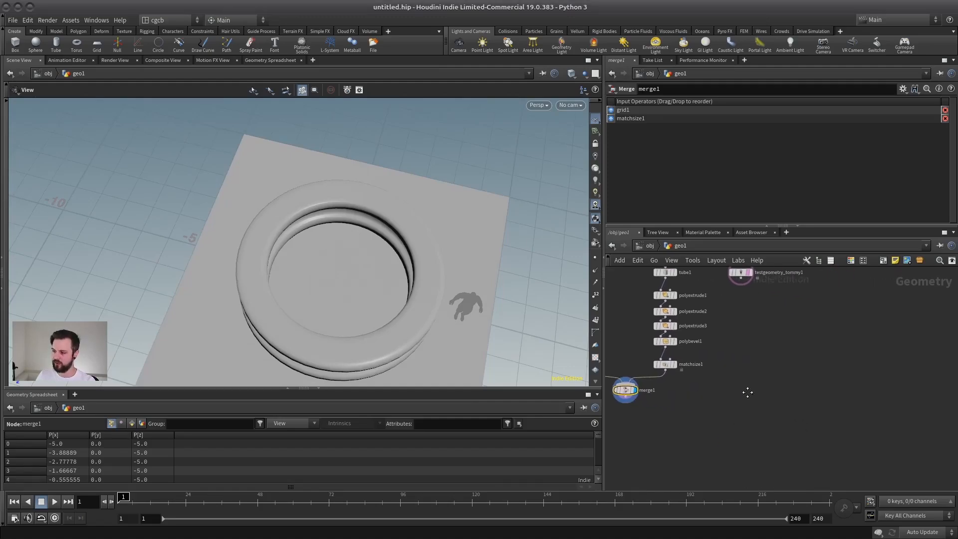
- Add a Sphere node beside the Merge node and set its uniform scale to 0.25
key("Tab")
type("sphe")
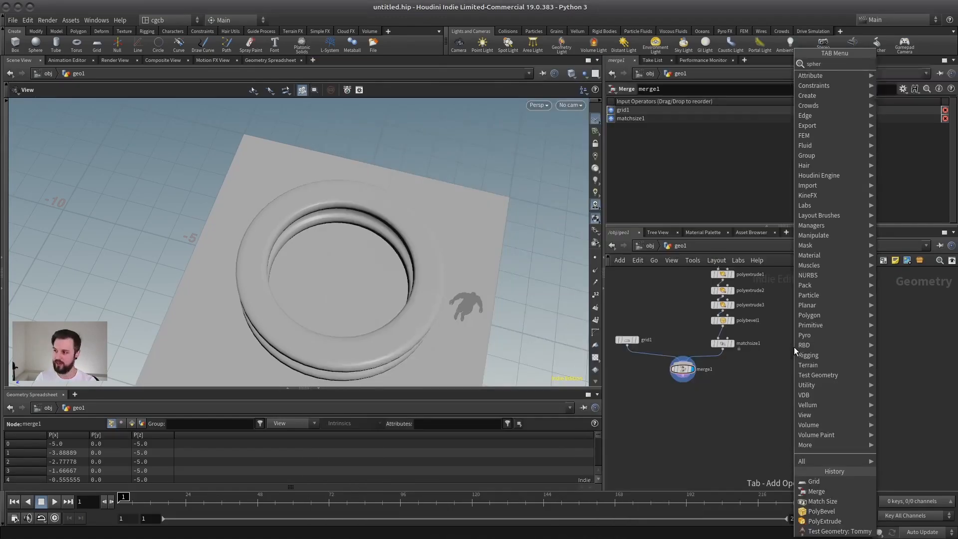
key("Return")
left_click(818, 369)
left_click(828, 370)
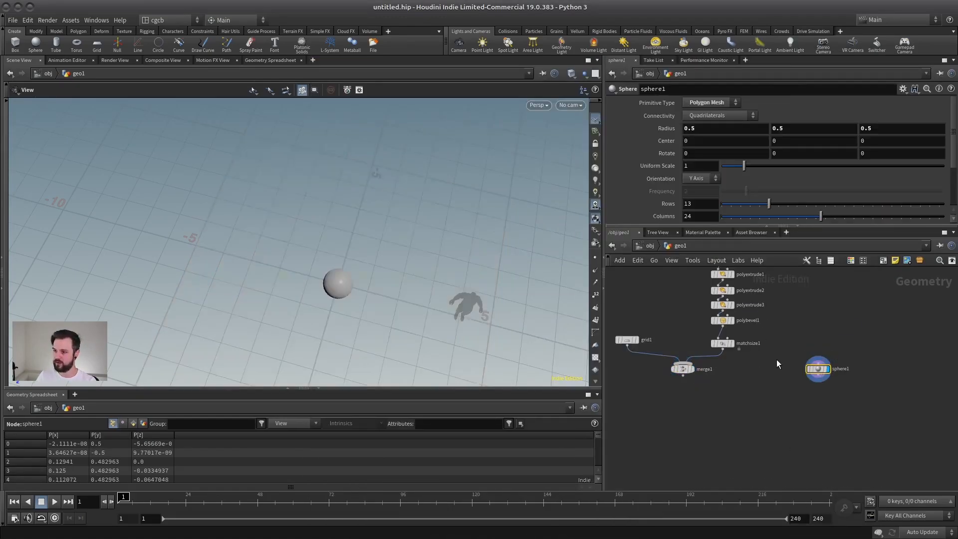
left_click_drag(741, 168, 727, 168)
- Append a Copy and Transform node to the sphere and shift the sphere's center to about 2.3 along X
scroll(828, 304, "up", 3)
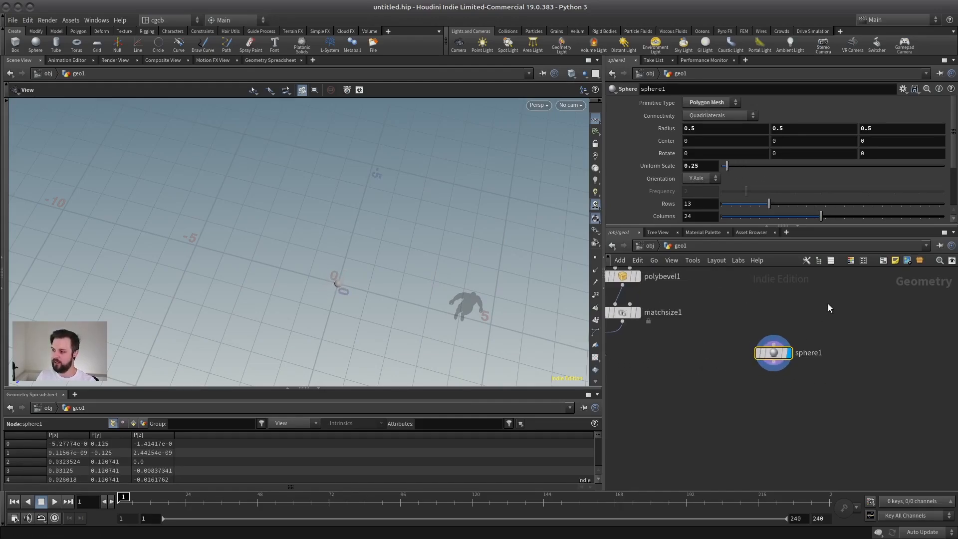
key("Tab")
type("copyand")
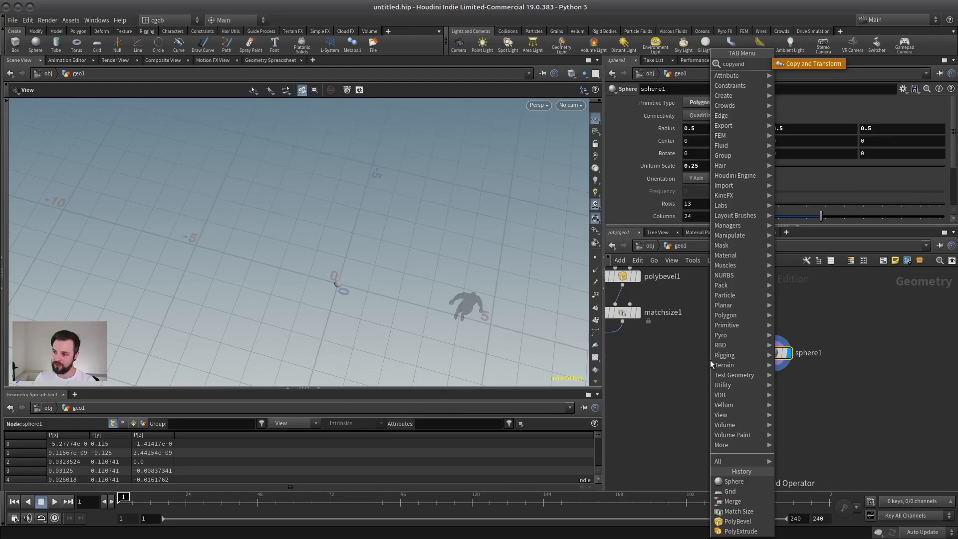
key("Return")
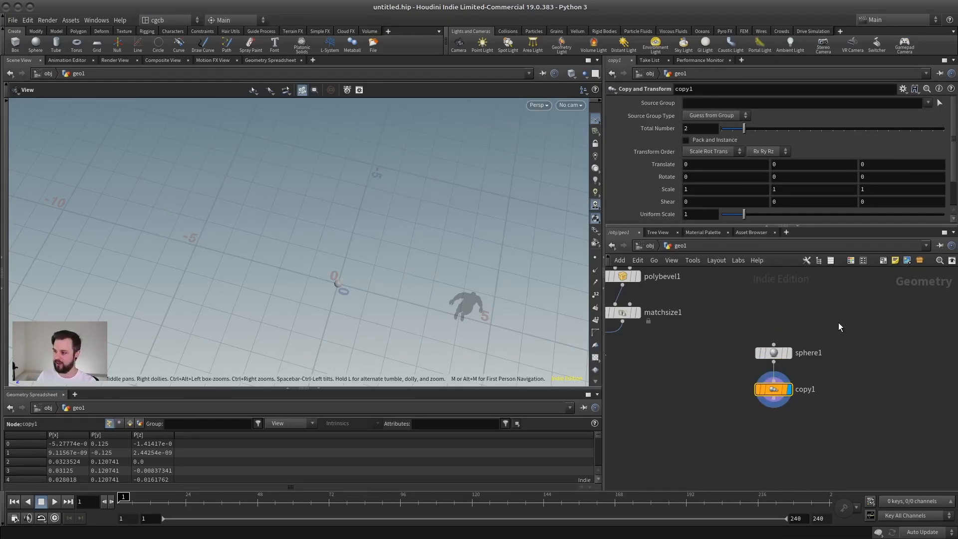
left_click(774, 353)
key("Return")
left_click_drag(372, 295, 394, 299)
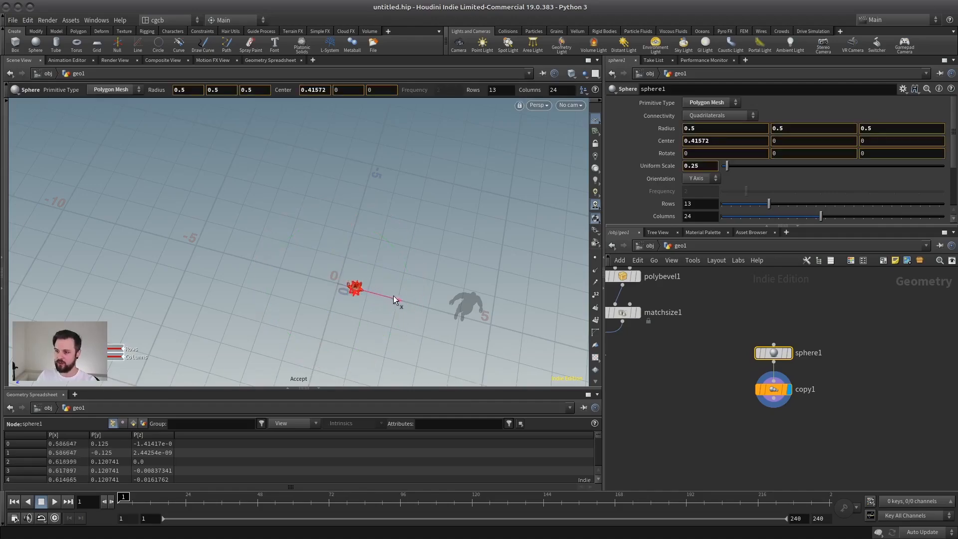
- Rotate the copies about 34.26 degrees around Y in the Copy and Transform node and raise the total number to 11
left_click(774, 389)
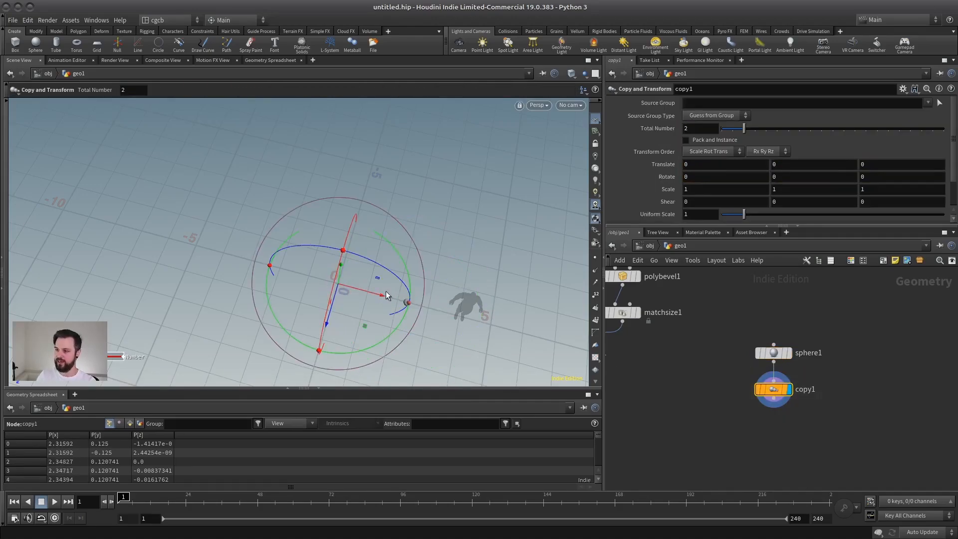
left_click_drag(343, 354, 295, 253)
right_click_drag(295, 253, 430, 253, "alt")
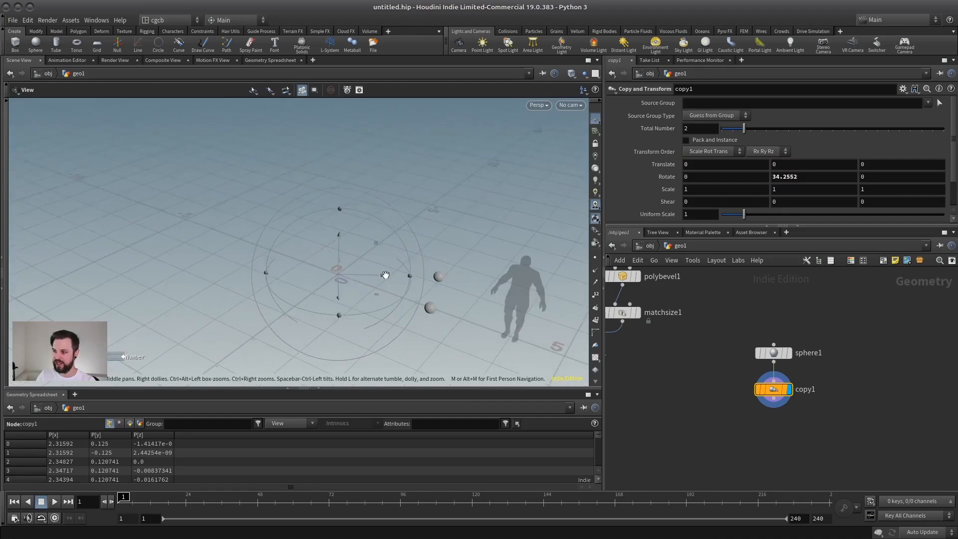
left_click_drag(385, 276, 411, 265, "alt")
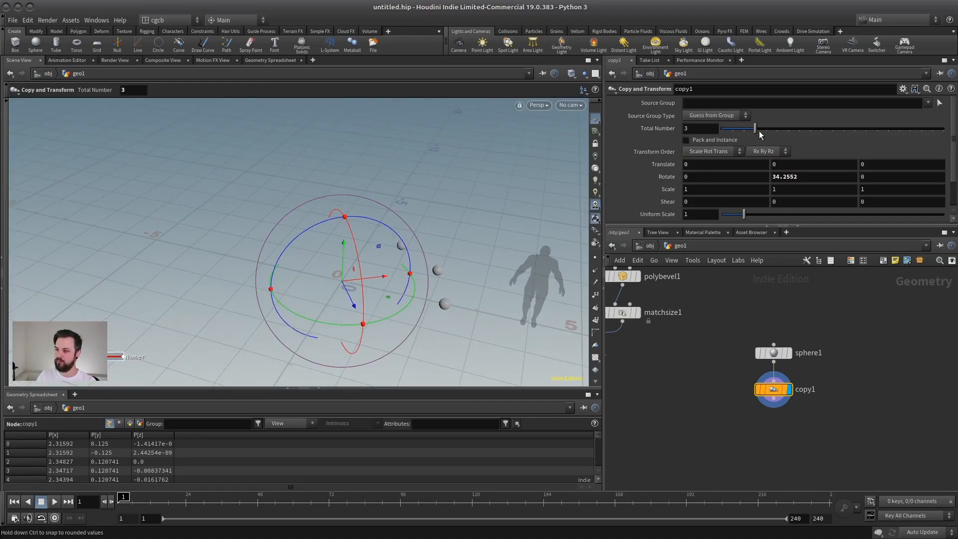
left_click_drag(794, 131, 848, 130)
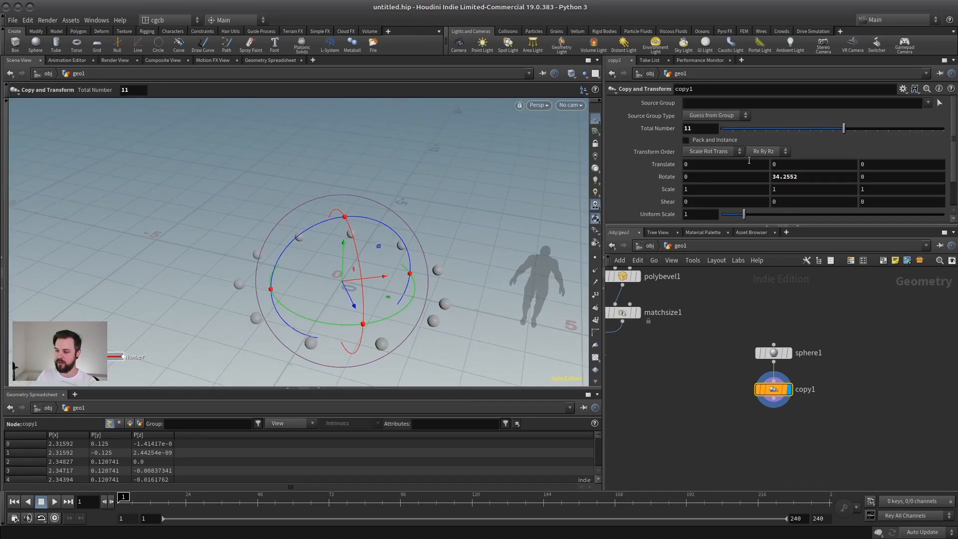
key("Escape")
left_click_drag(404, 240, 319, 244)
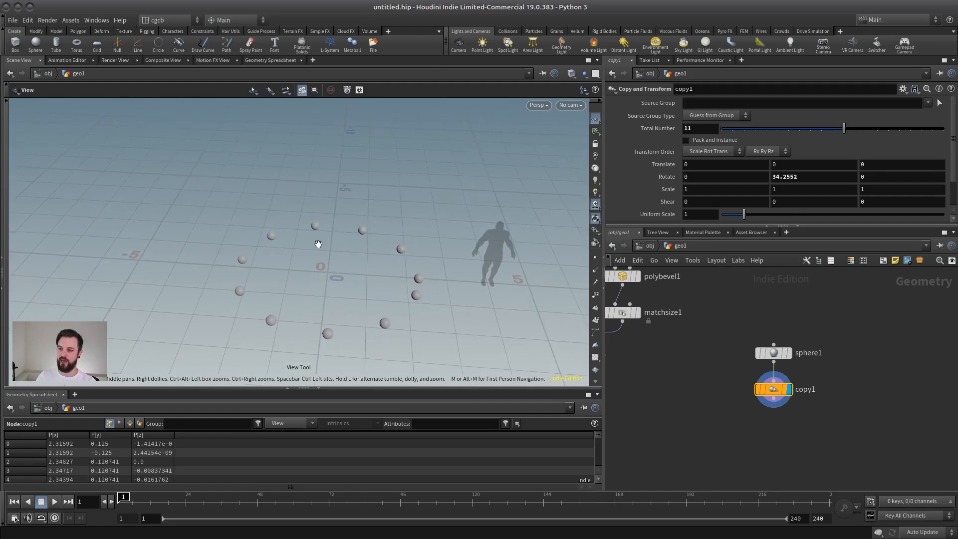
- Set the Copy and Transform node's Y rotation to the expression 360/ch("ncy")
left_click(802, 178)
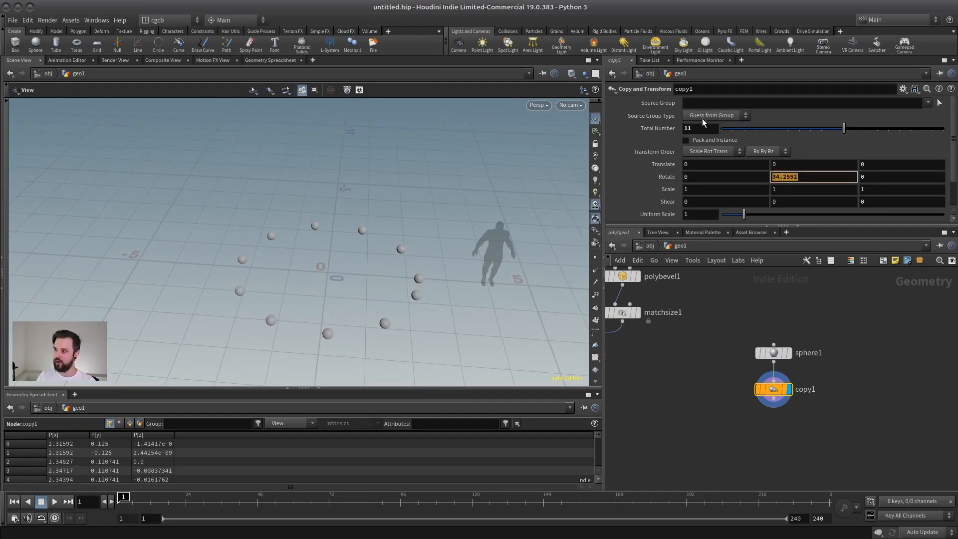
left_click_drag(409, 285, 378, 320)
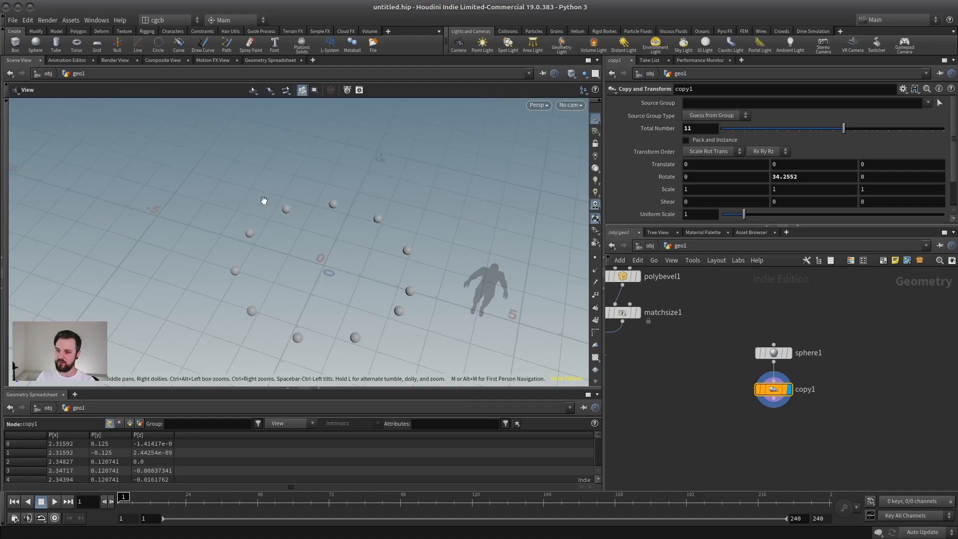
left_click(795, 176)
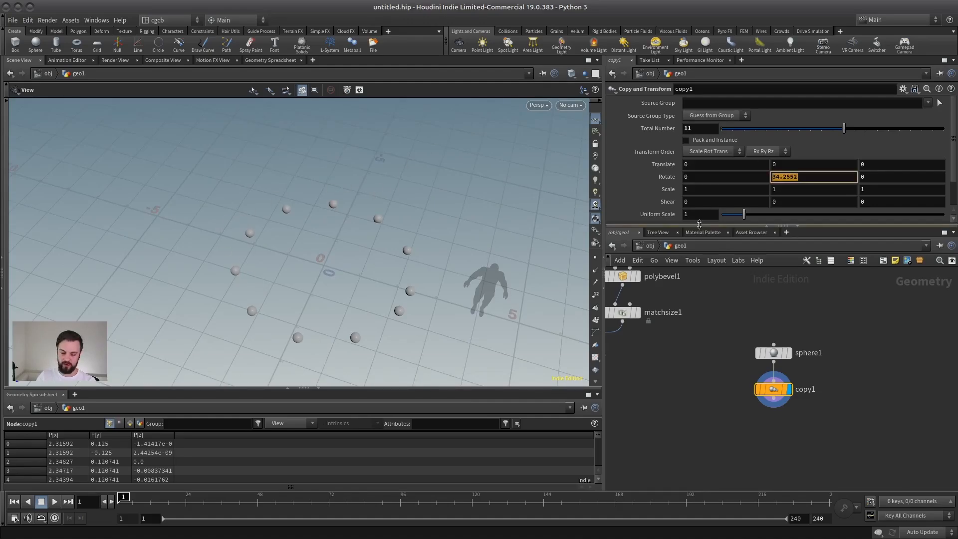
type("360")
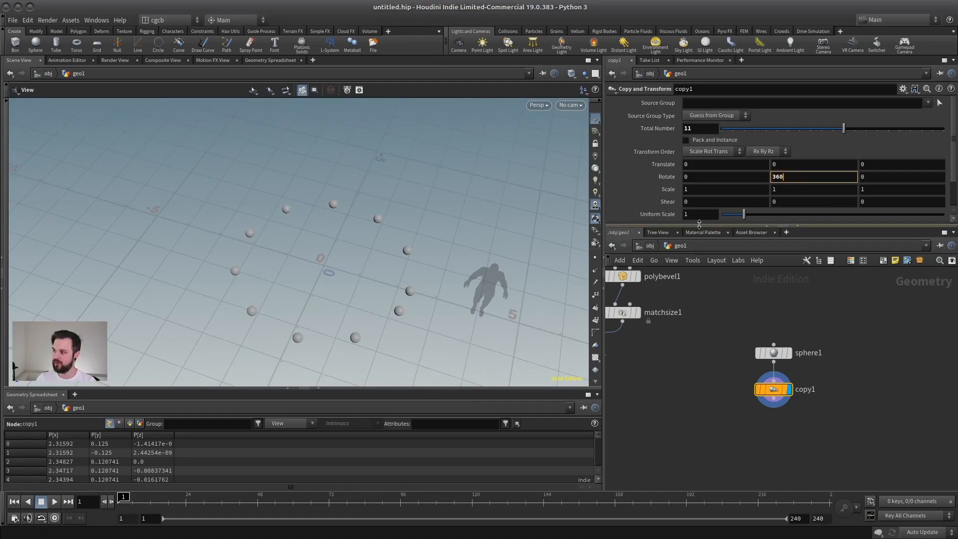
type("/")
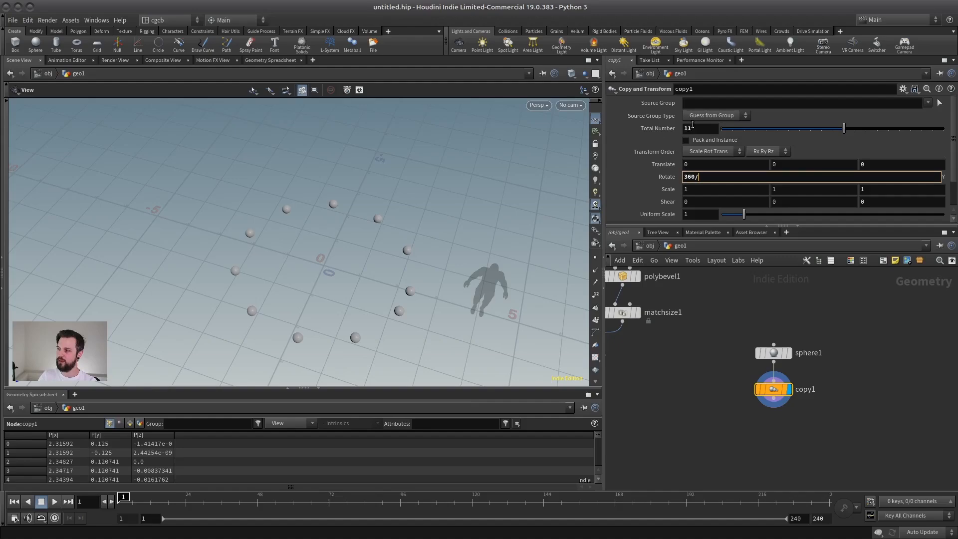
mouse_move(657, 129)
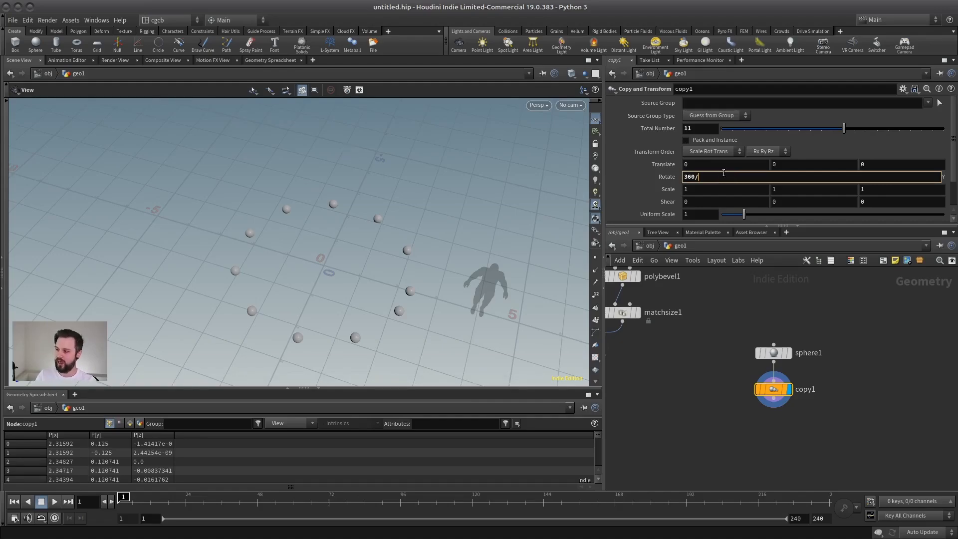
type("(\"")
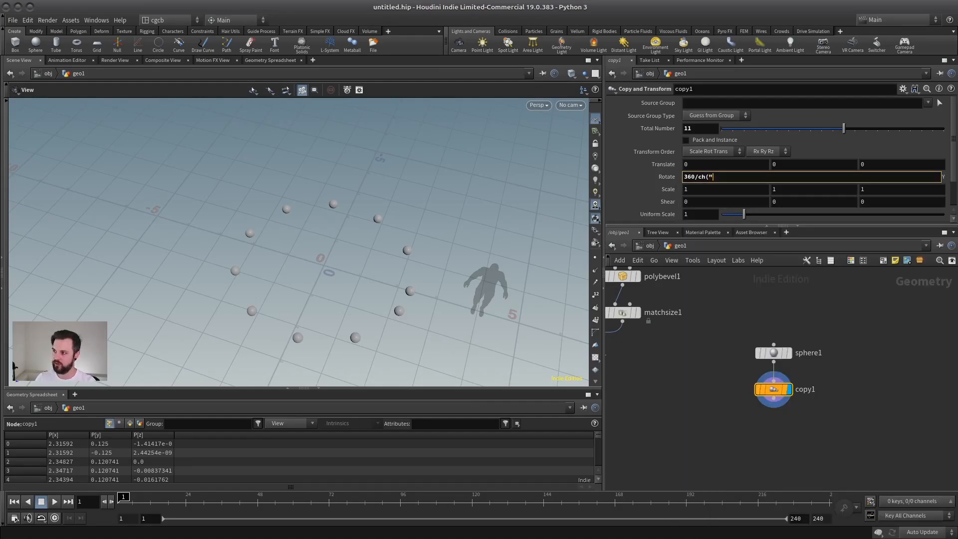
type("ncy\")")
key("Return")
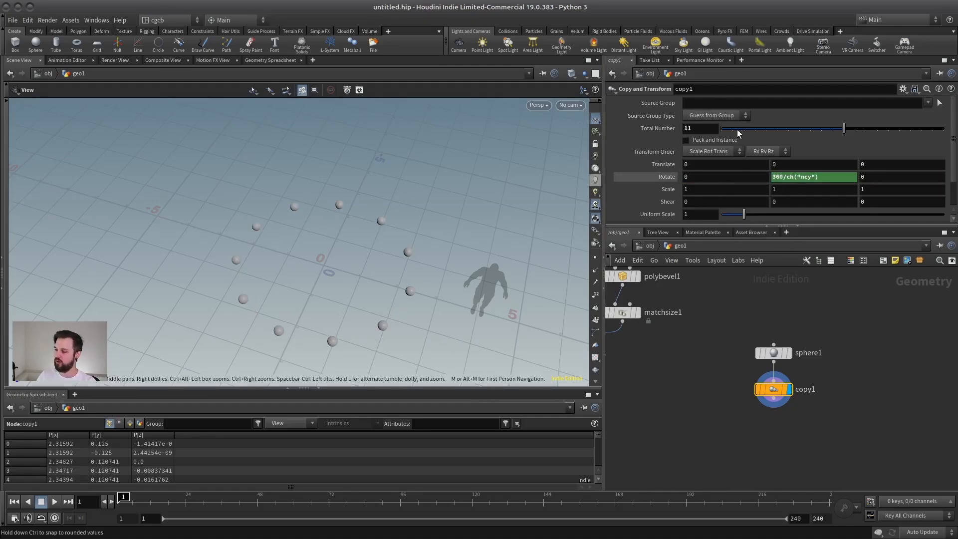
- Replace the ch("ncy") part of the Y rotation expression with a pasted relative reference to the Total Number parameter
right_click(658, 128)
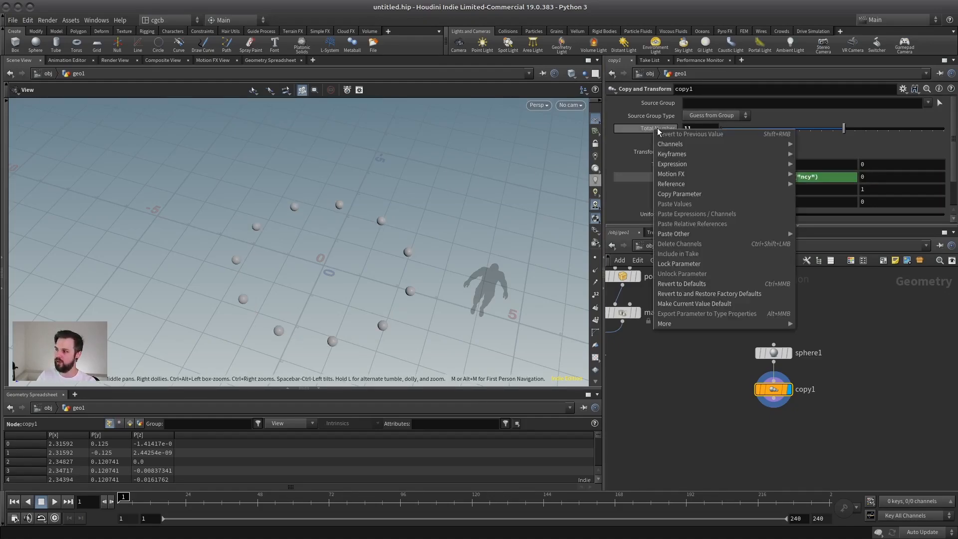
left_click(670, 194)
left_click(810, 176)
key("BackSpace")
key("BackSpace")
key("BackSpace")
key("BackSpace")
key("BackSpace")
key("BackSpace")
key("BackSpace")
key("BackSpace")
key("BackSpace")
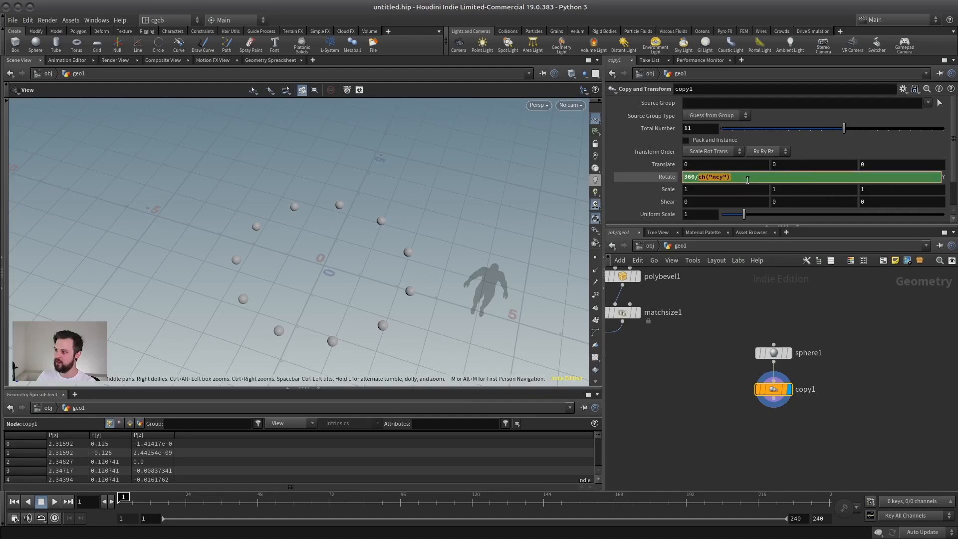
right_click(692, 176)
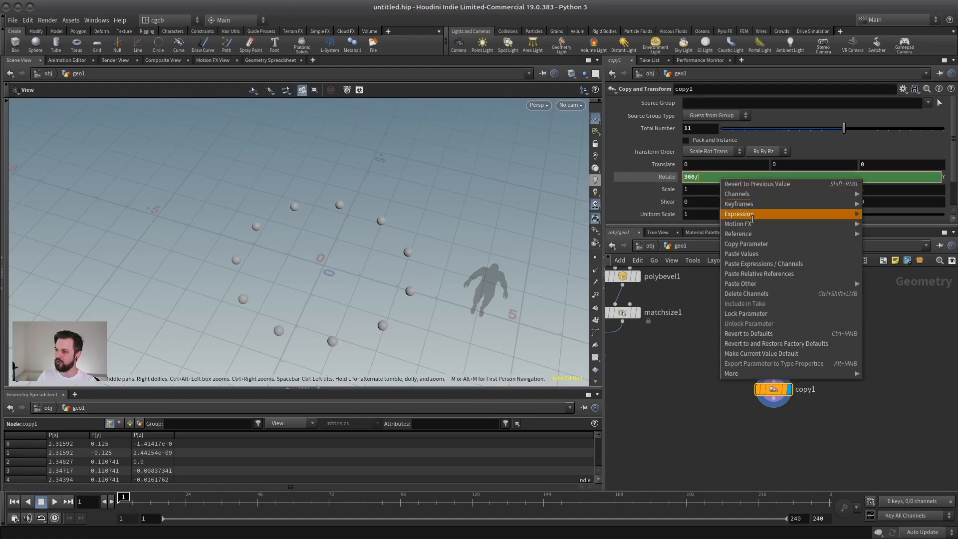
left_click(748, 275)
key("Return")
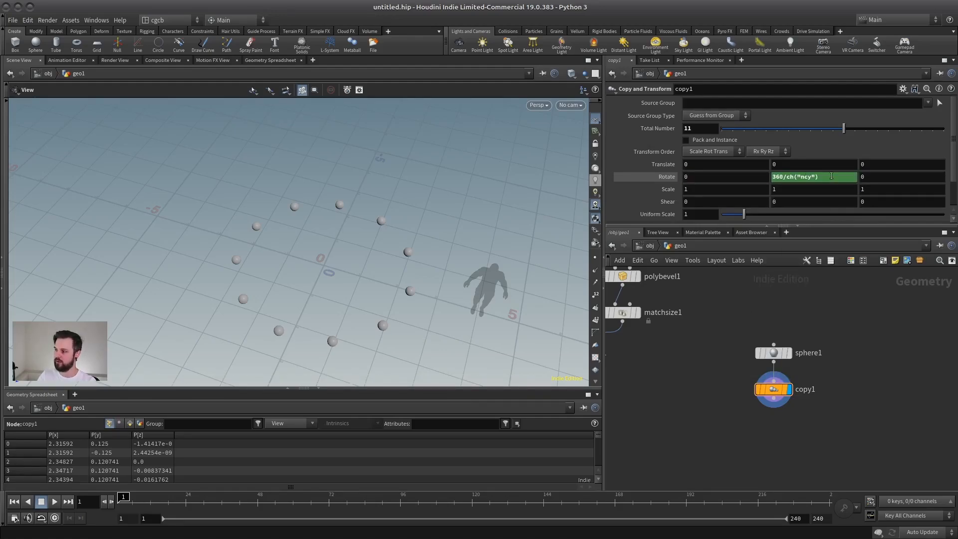
- Show the rotation's evaluated value instead of its expression and set the total number of copies to 10
left_click(667, 177)
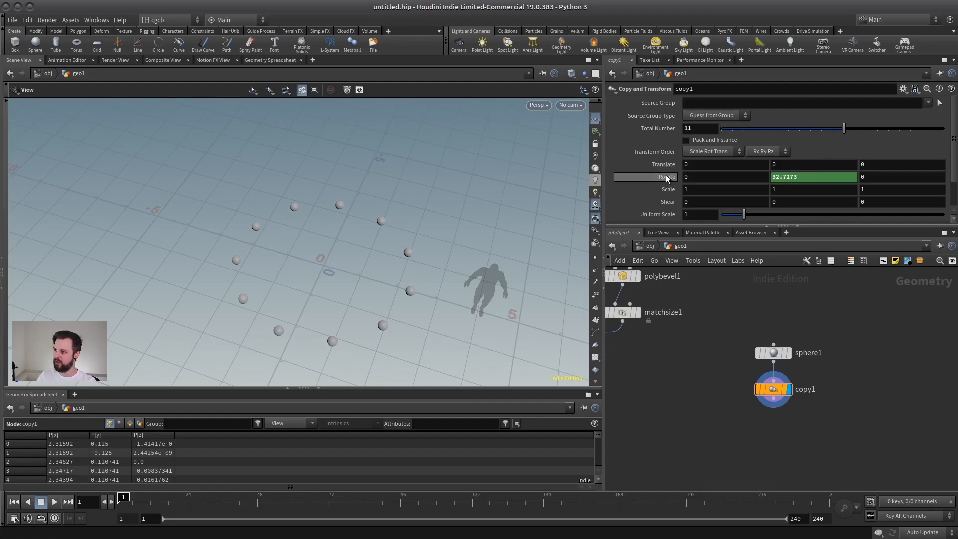
mouse_move(840, 130)
left_mouse_down()
mouse_move(770, 134)
mouse_move(867, 132)
mouse_move(774, 132)
mouse_move(832, 131)
left_mouse_up()
- Add a Circle node beside the sphere chain, display it, and set its orientation to ZX Plane
middle_click_drag(831, 314, 657, 283)
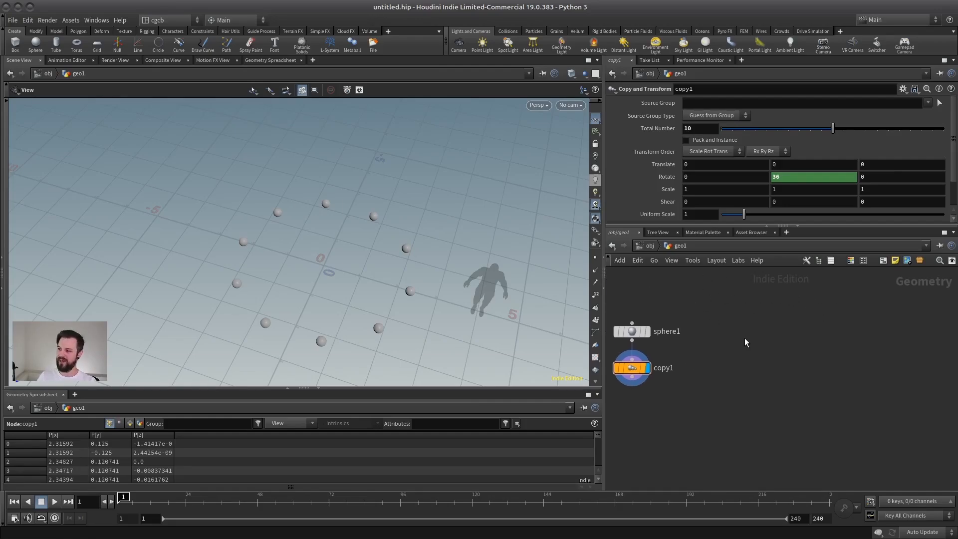
key("Tab")
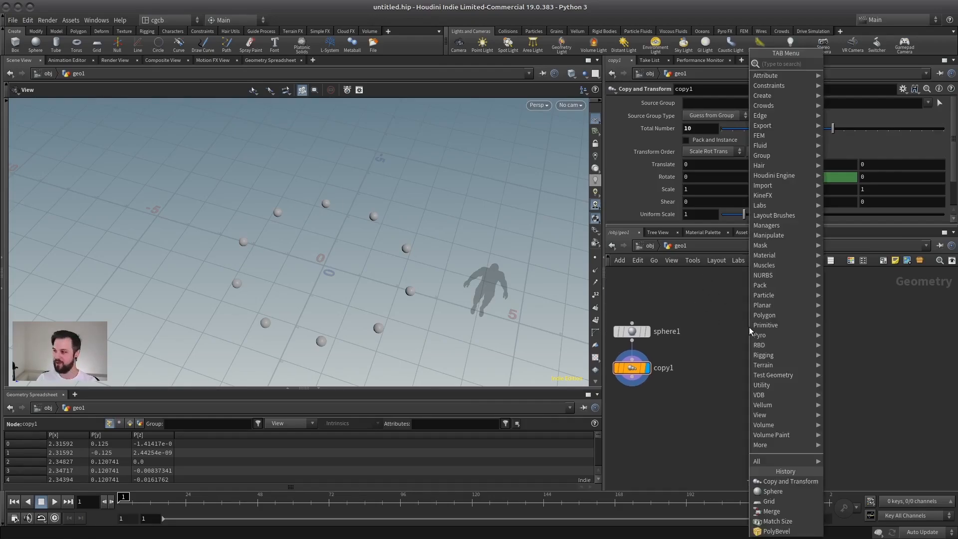
type("circ")
key("Return")
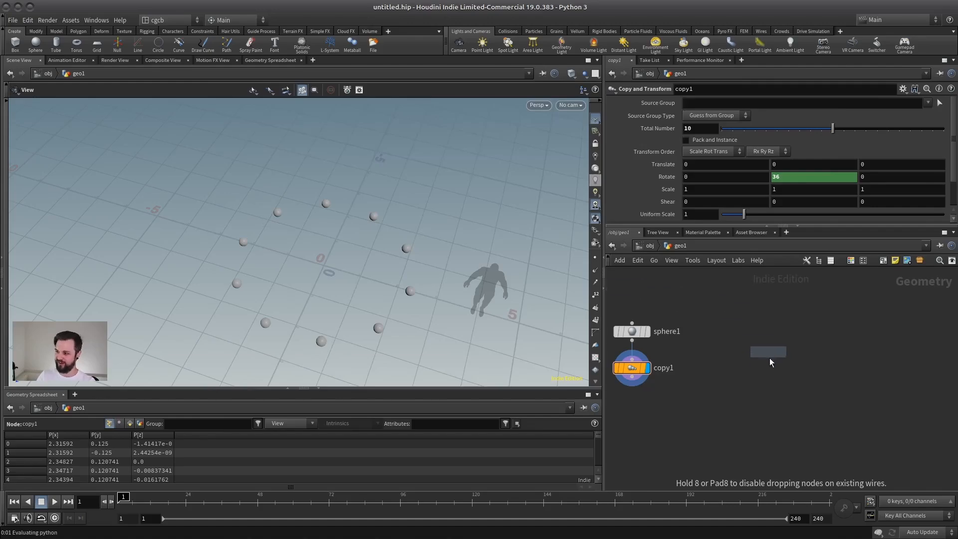
left_click(749, 360)
left_click(764, 361)
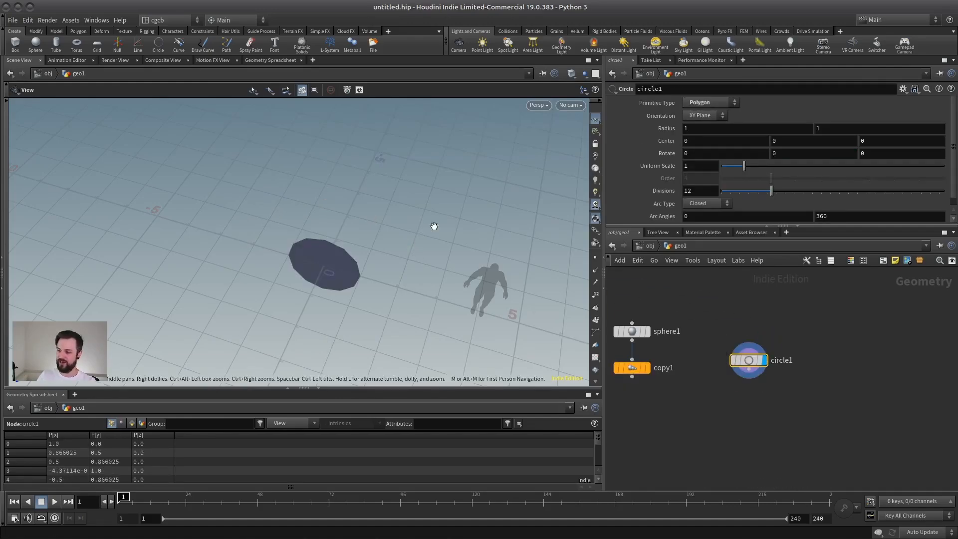
left_click(704, 116)
left_click(696, 135)
left_click(704, 116)
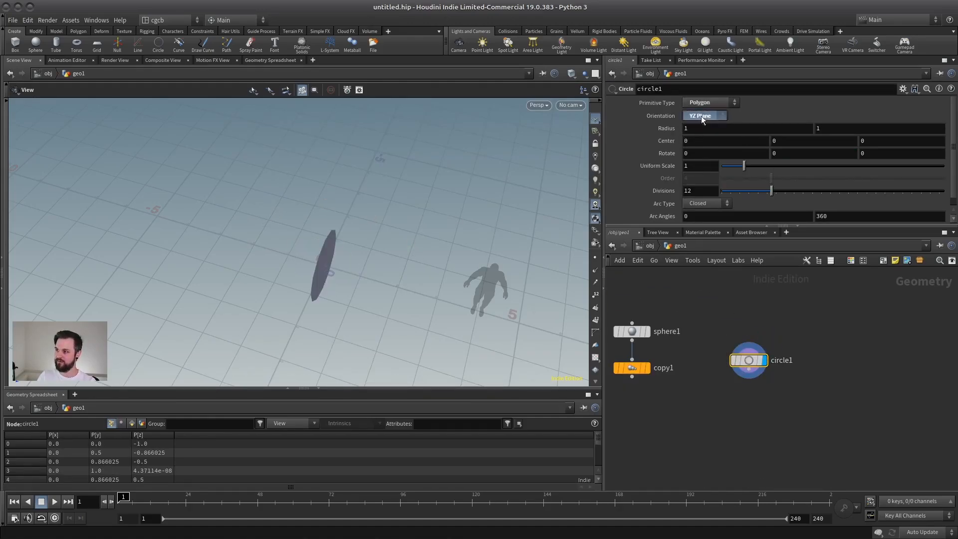
left_click(694, 144)
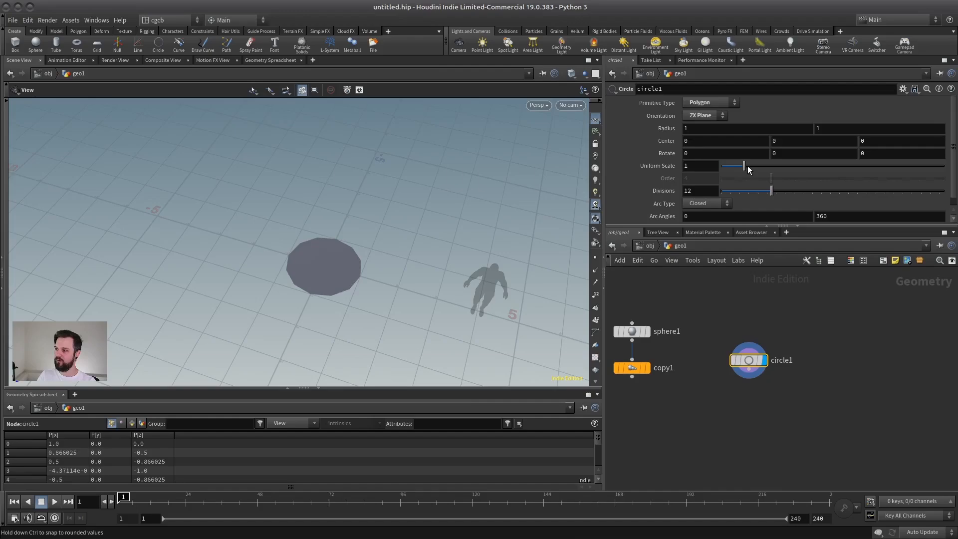
- Set the circle's uniform scale to 2.34 and, with point display turned on, raise its divisions to 20
left_click_drag(748, 169, 775, 168)
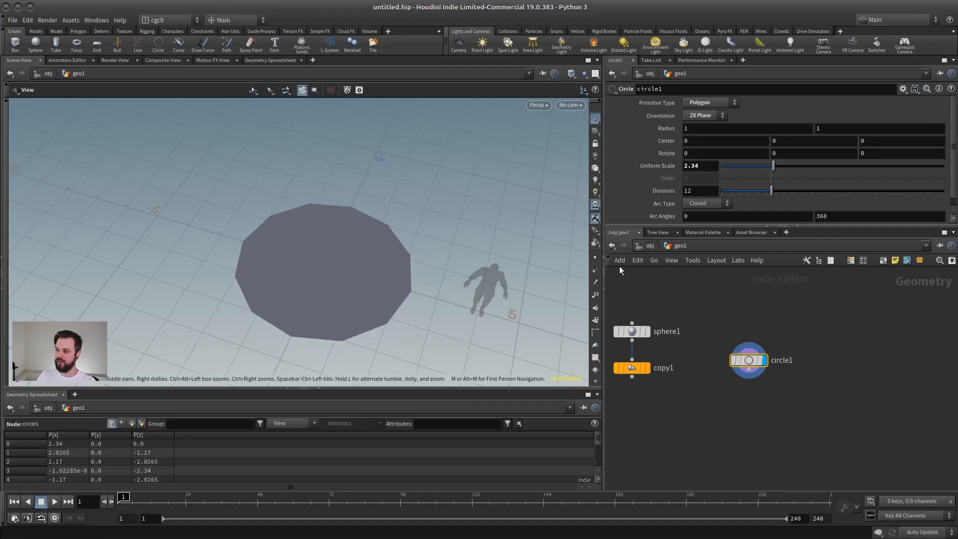
left_click(595, 258)
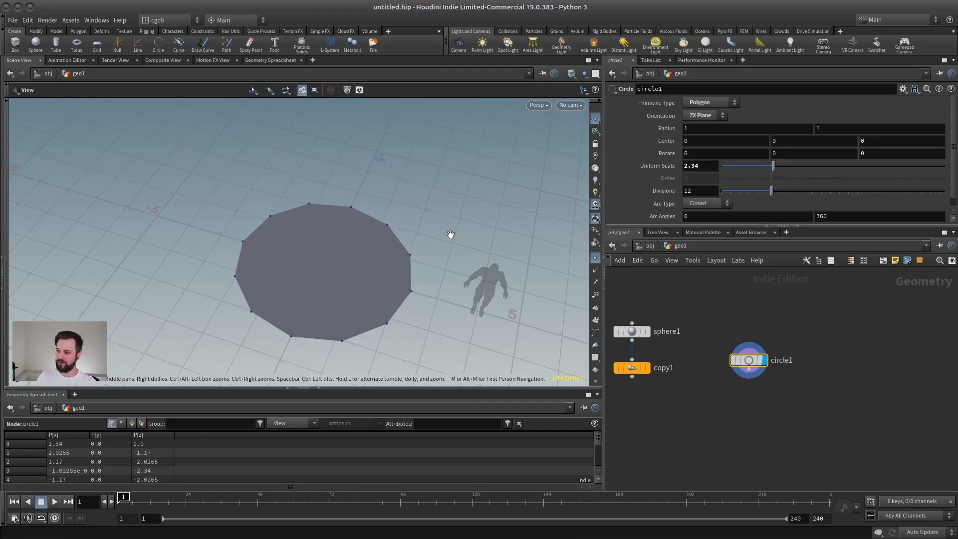
left_click_drag(772, 191, 808, 197)
- Move the Merge node slightly further down below the grid and Match Size nodes
middle_click_drag(711, 361, 752, 359)
scroll(804, 293, "down", 2)
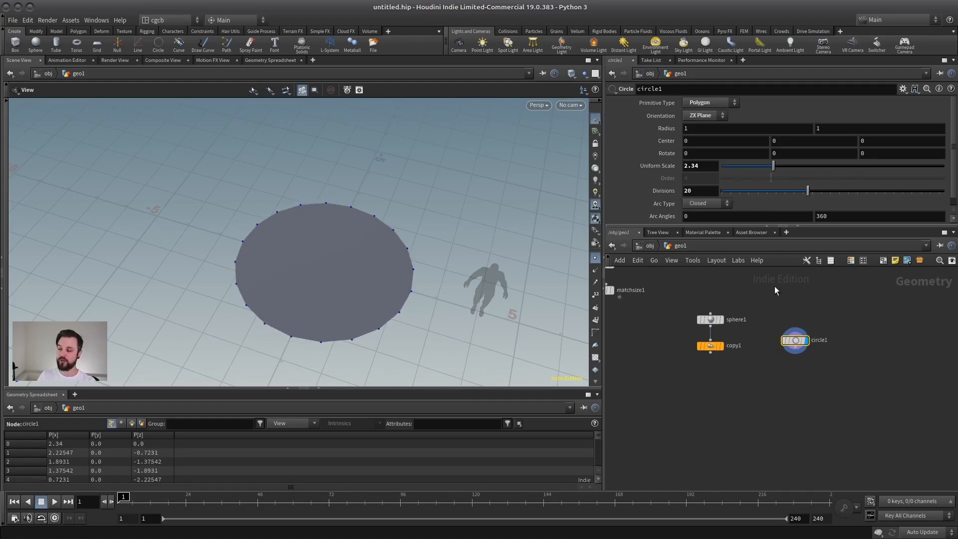
scroll(776, 287, "down", 2)
middle_click_drag(776, 287, 849, 343)
left_click_drag(672, 368, 673, 379)
middle_click_drag(829, 358, 791, 325)
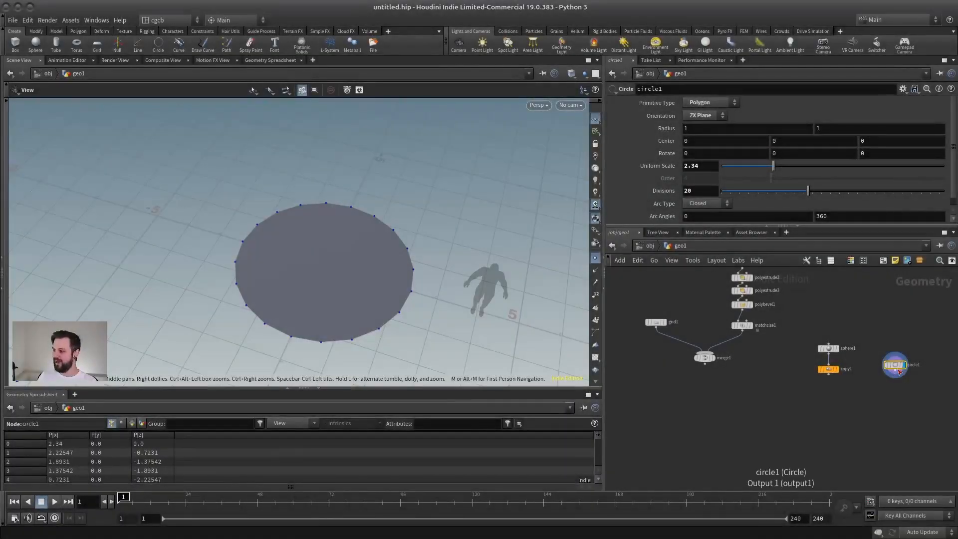
- Delete the Sphere and Copy and Transform nodes and place the Circle node just below the Merge node
left_click_drag(897, 367, 678, 391)
left_click_drag(887, 300, 804, 402)
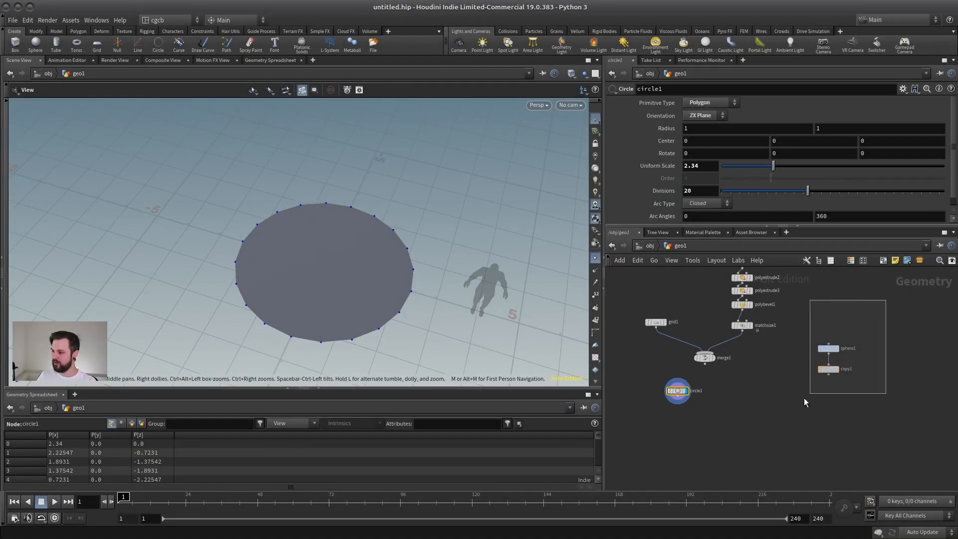
key("Delete")
left_click_drag(677, 391, 743, 381)
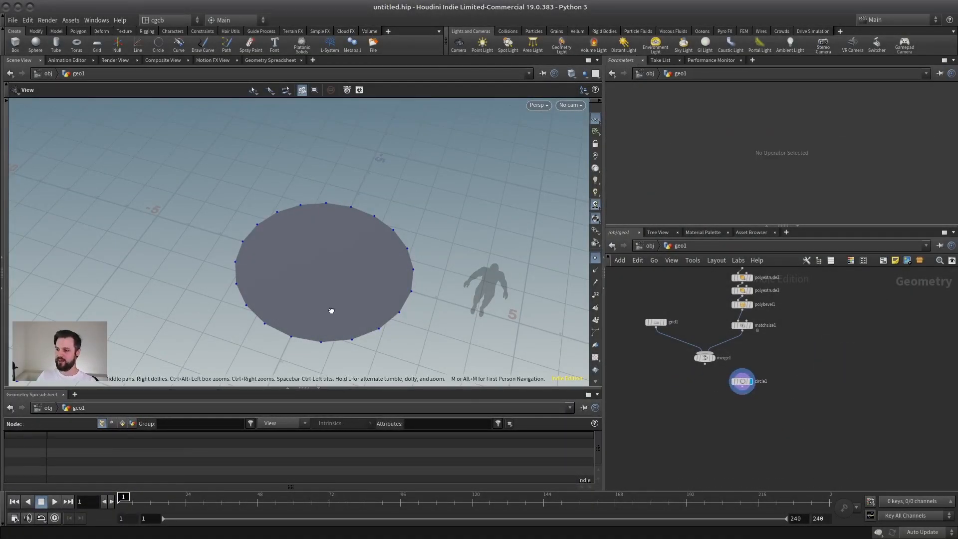
- Reduce the circle's divisions to 9
left_click_drag(331, 311, 424, 295)
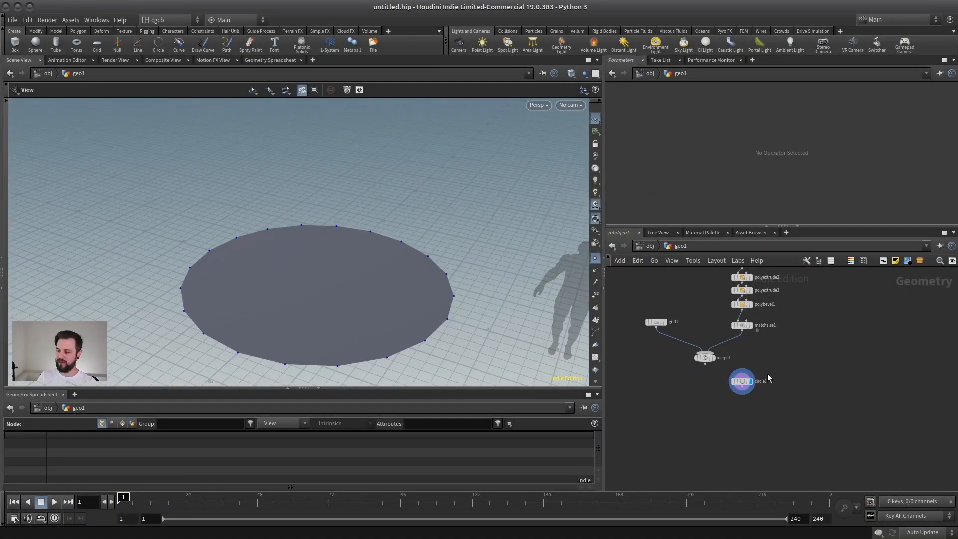
left_click(754, 382)
left_click_drag(804, 192, 758, 195)
scroll(715, 341, "up", 3)
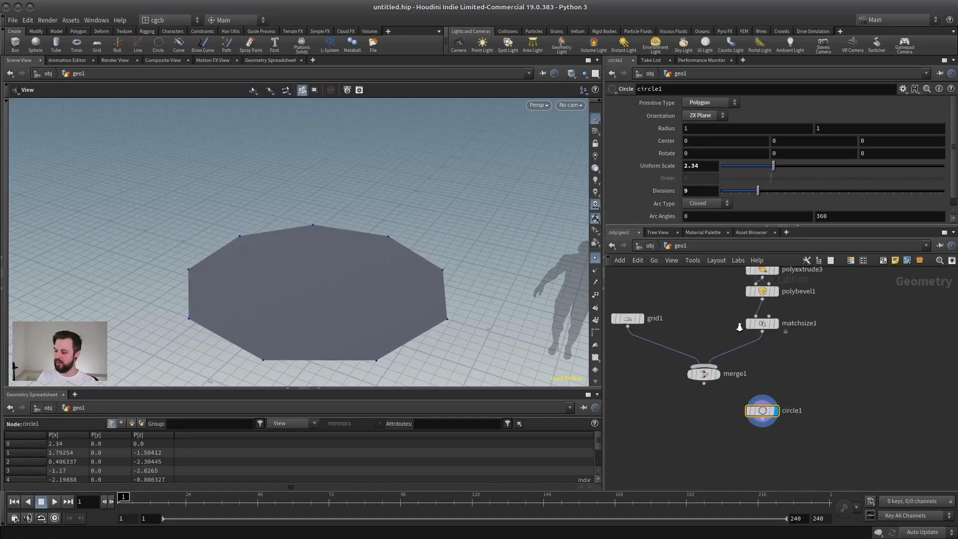
- Template the Merge node as a wireframe reference around the circle and reduce the circle's uniform scale to 1.93
left_click(715, 376)
scroll(319, 270, "down", 3)
left_click_drag(308, 276, 340, 361)
left_click(769, 415)
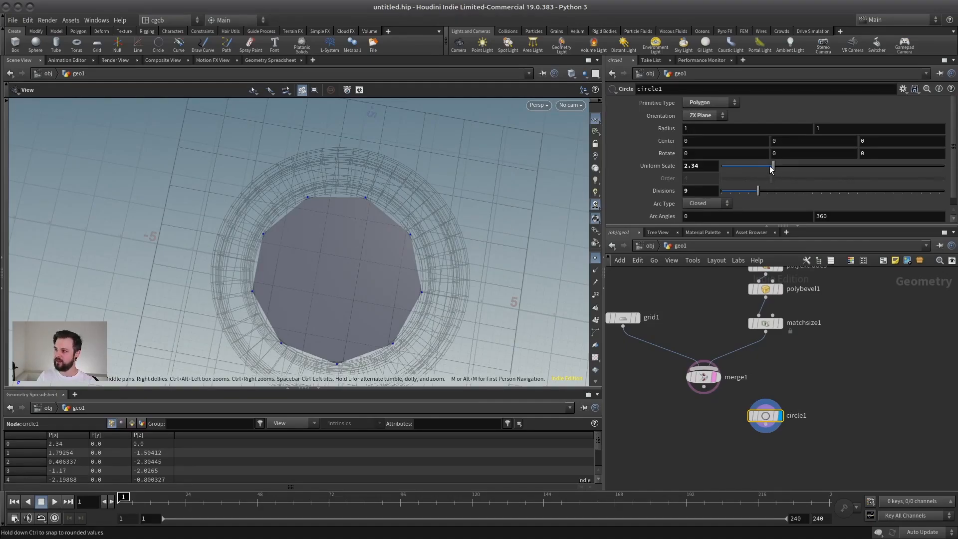
left_click_drag(770, 166, 761, 169)
left_click_drag(321, 271, 344, 173)
scroll(818, 377, "down", 3)
scroll(817, 377, "up", 2)
- Move the Circle node into the empty network area on the far side of the Grid node
left_click_drag(756, 358, 705, 380)
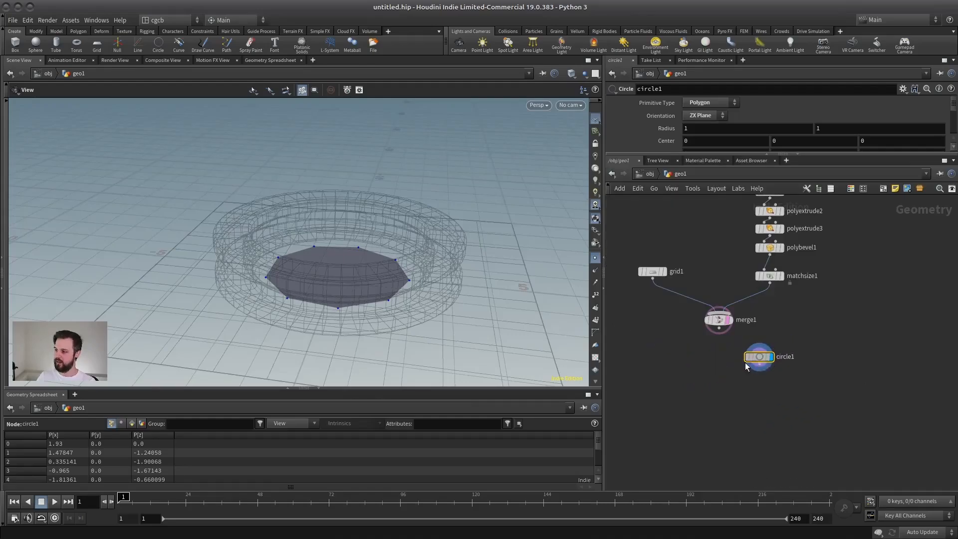
left_click(781, 347)
middle_click_drag(780, 347, 808, 311)
middle_click_drag(713, 334, 864, 379)
left_click_drag(898, 385, 658, 306)
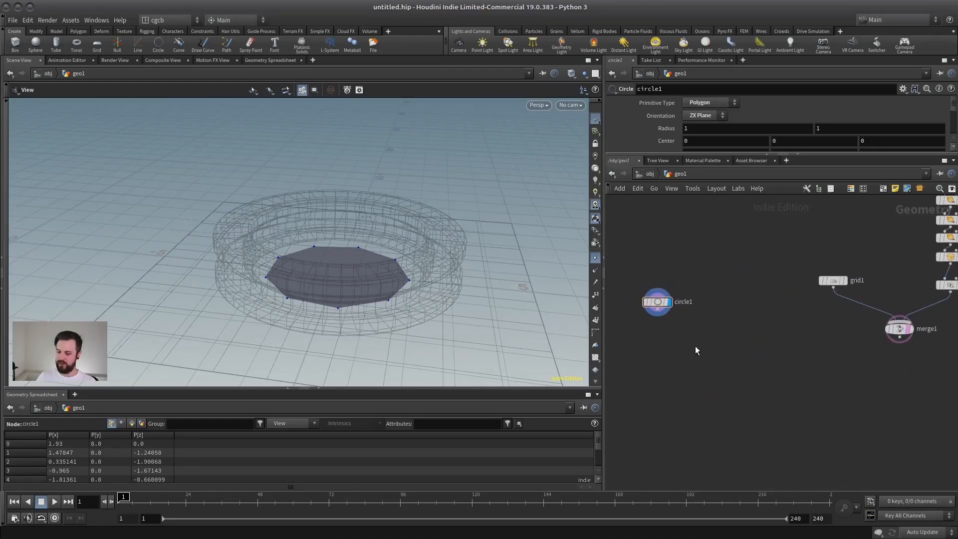
- Add a POP Network below the circle, wire the circle into its first input, and display it
key("Tab")
type("sph")
key("Return")
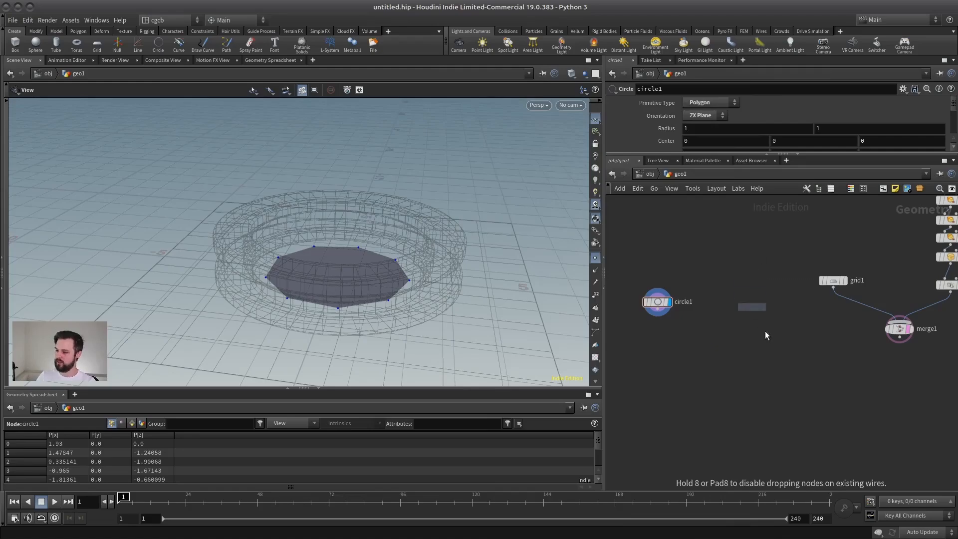
left_click(666, 357)
scroll(686, 326, "up", 3)
left_click_drag(640, 294, 651, 294)
left_click_drag(656, 301, 644, 361)
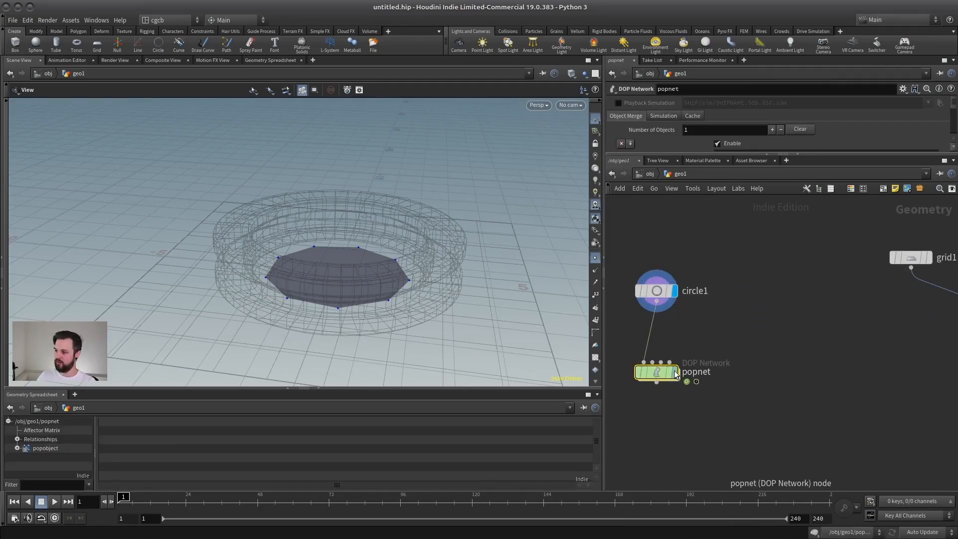
left_click(677, 375)
- Go inside the POP Network and play the simulation to examine the particles emitted from the circle
double_click(657, 371)
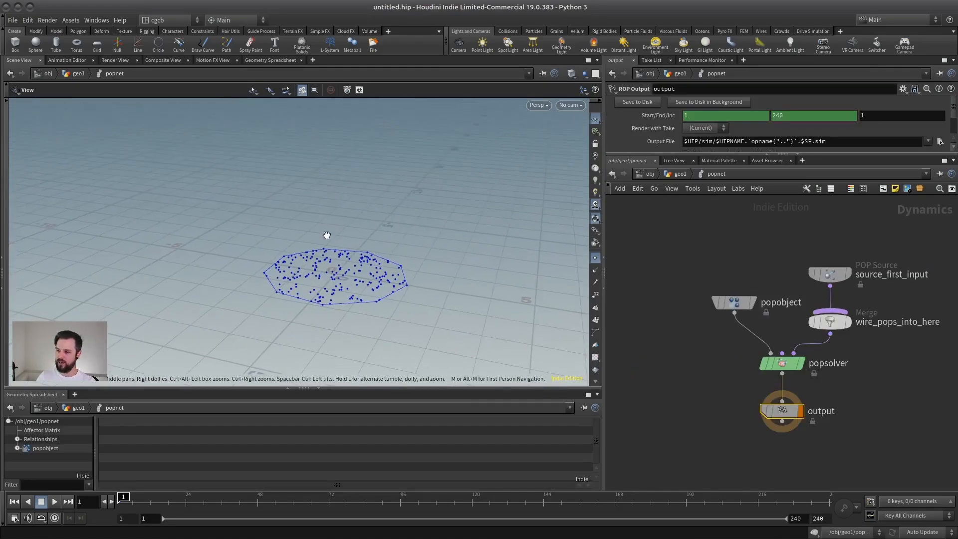
key("Up")
left_click_drag(338, 227, 345, 260)
right_click_drag(345, 259, 434, 253)
key("Up")
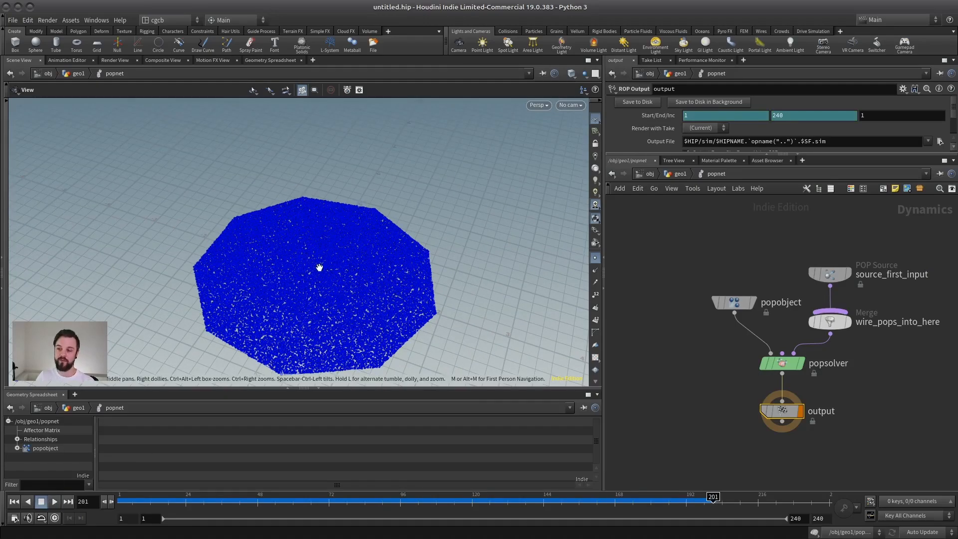
right_click_drag(370, 283, 284, 291)
left_click_drag(284, 291, 324, 278)
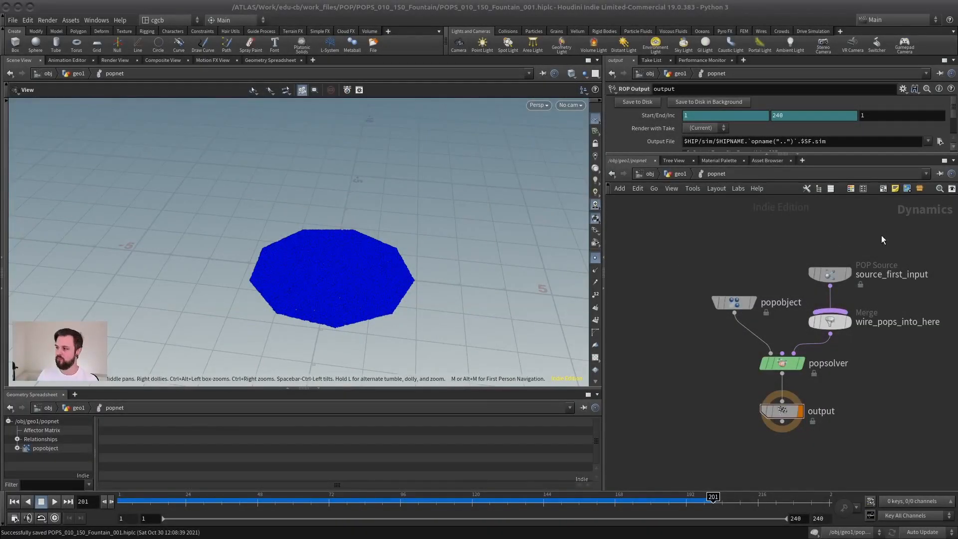
- Select the POP Source, enlarge its parameter area, move the POP Object aside, and delete the Merge node feeding the solver
left_click(874, 272)
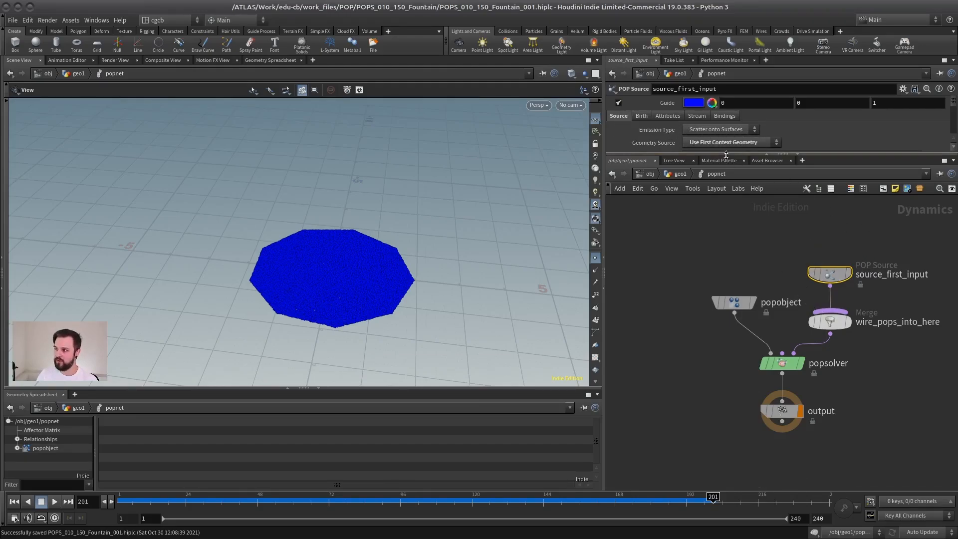
left_click_drag(727, 154, 726, 226)
mouse_move(695, 357)
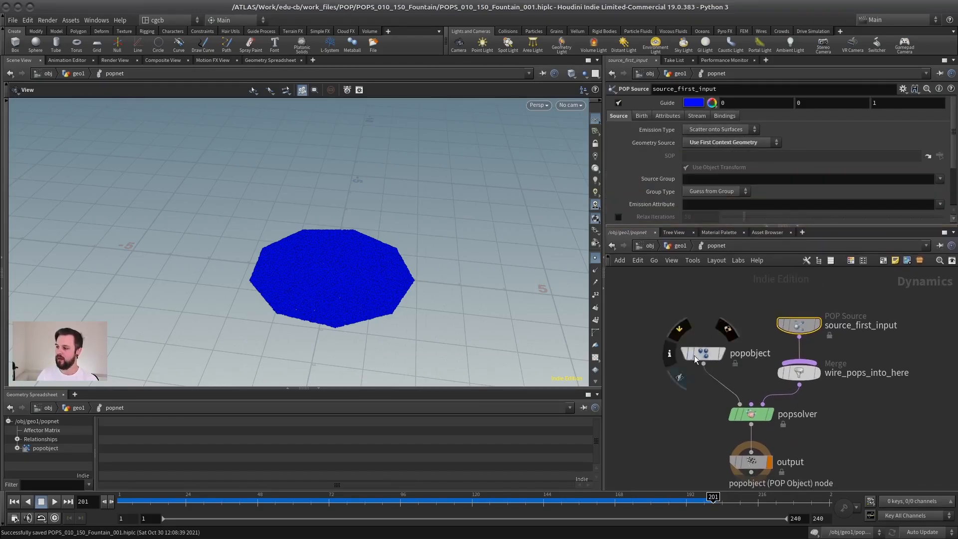
left_click_drag(694, 355, 647, 374)
left_click(799, 372)
key("Delete")
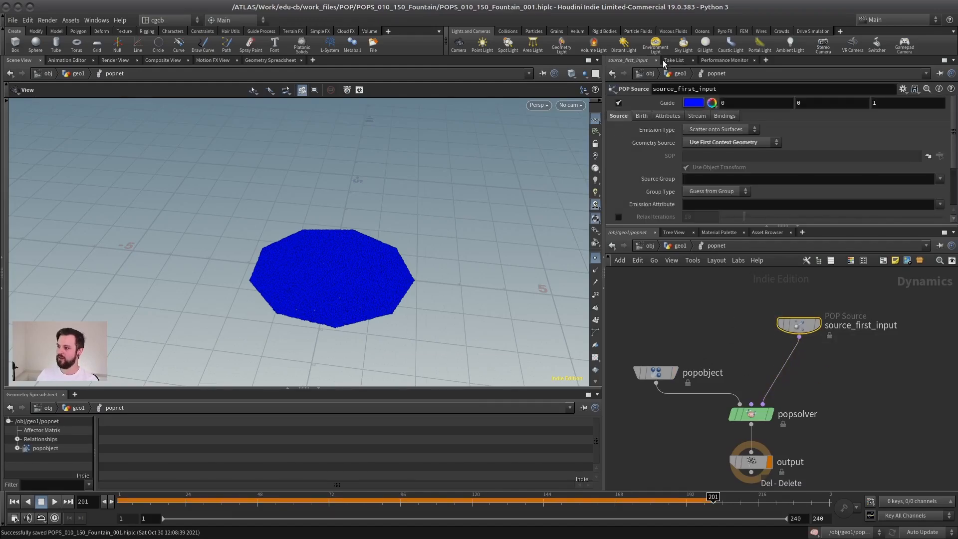
- Try the All Points emission type on the POP Source and replay the simulation from the first frame
left_click(744, 129)
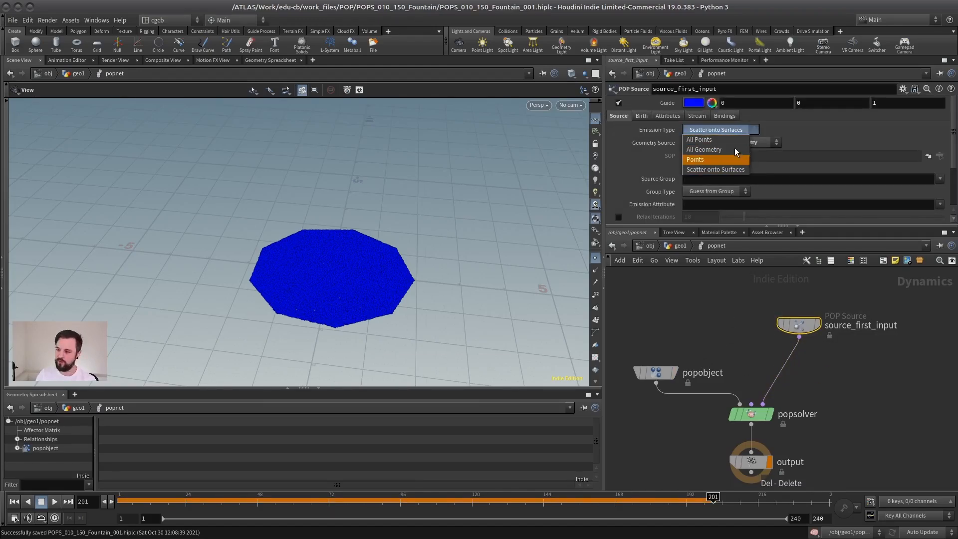
left_click(698, 139)
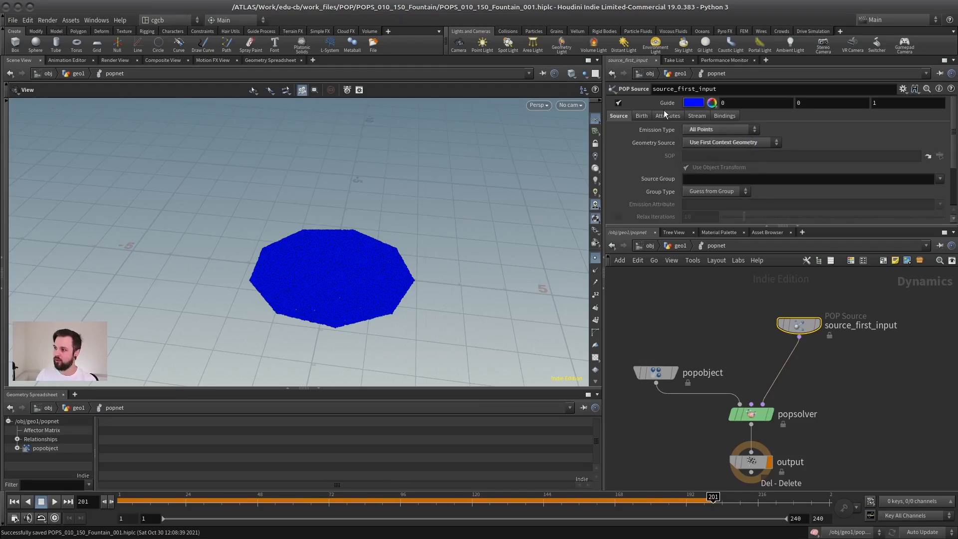
left_click(644, 114)
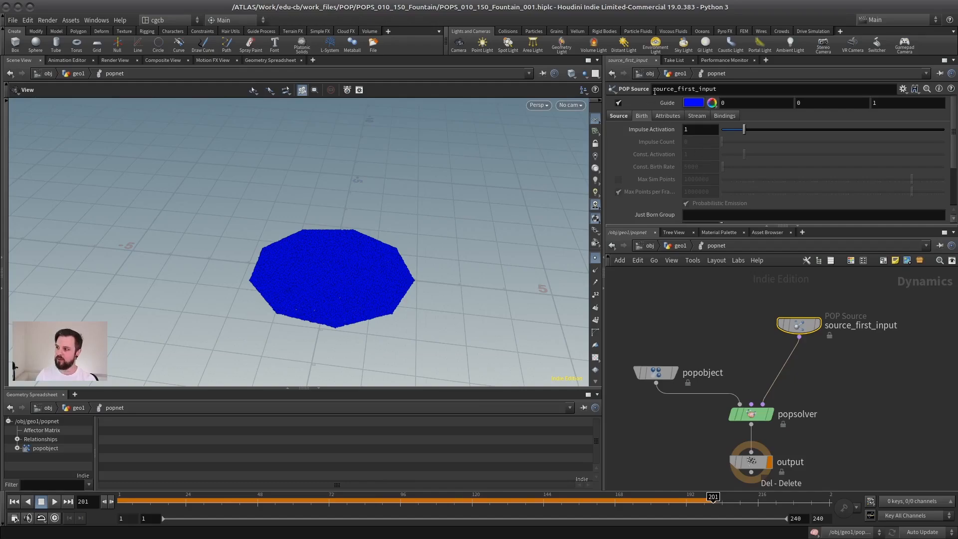
left_click(14, 501)
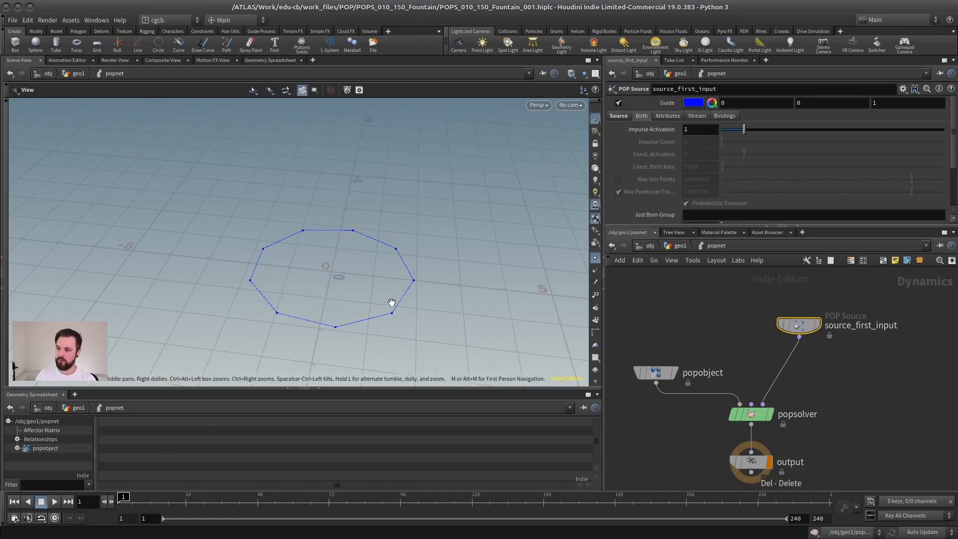
left_click(629, 117)
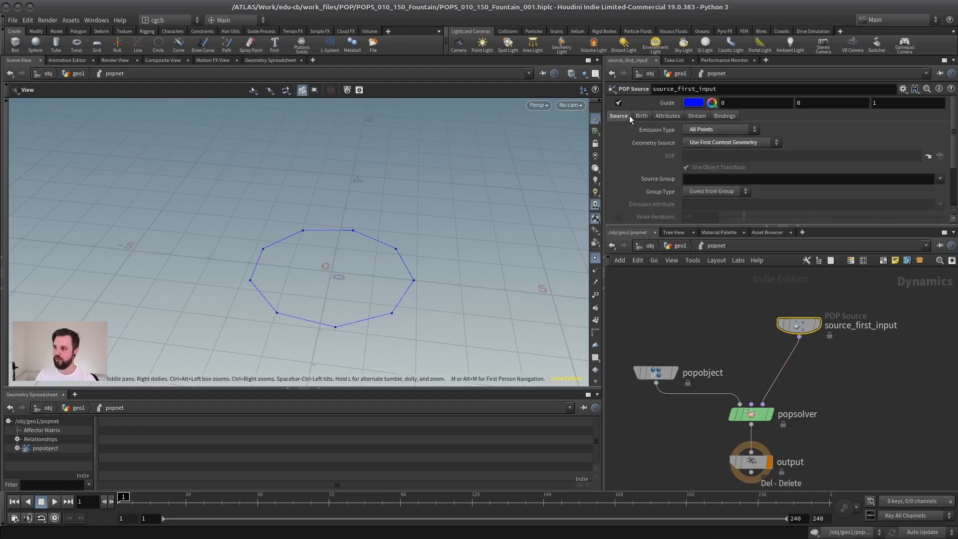
left_click(58, 501)
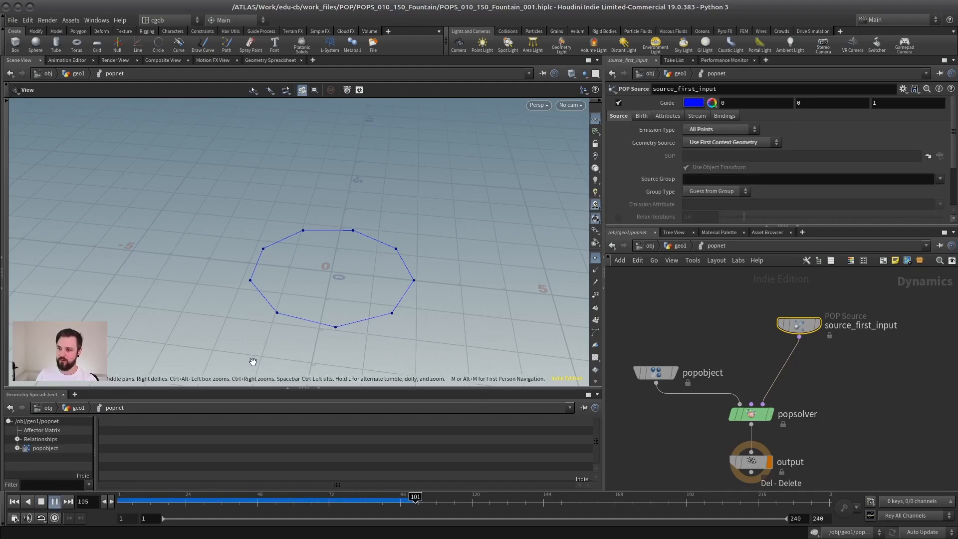
left_click_drag(342, 278, 327, 282)
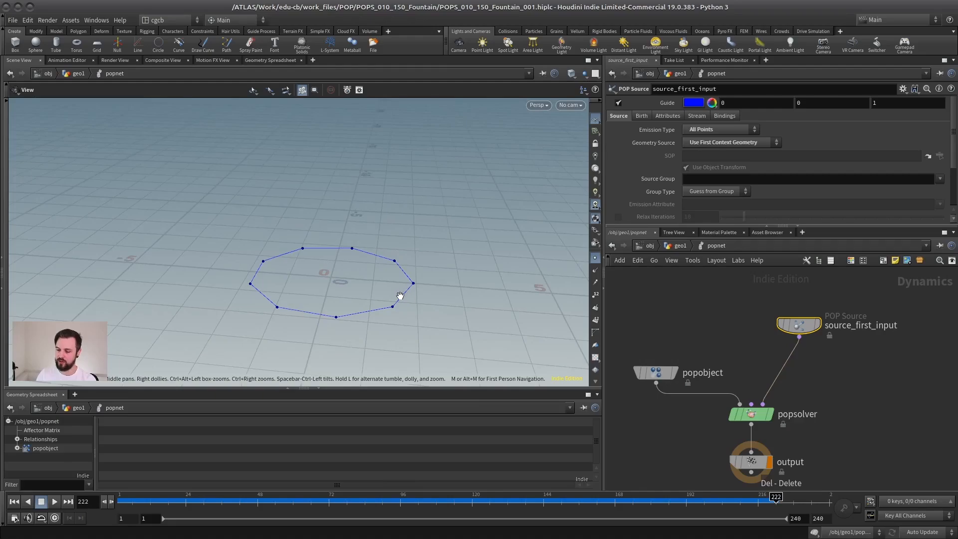
- Move the output node down and insert a Gravity Force between the POP Solver and the output
middle_click_drag(847, 362, 832, 388)
scroll(830, 357, "down", 1)
left_click_drag(774, 405, 775, 449)
left_click(822, 385)
key("Tab")
type("grav")
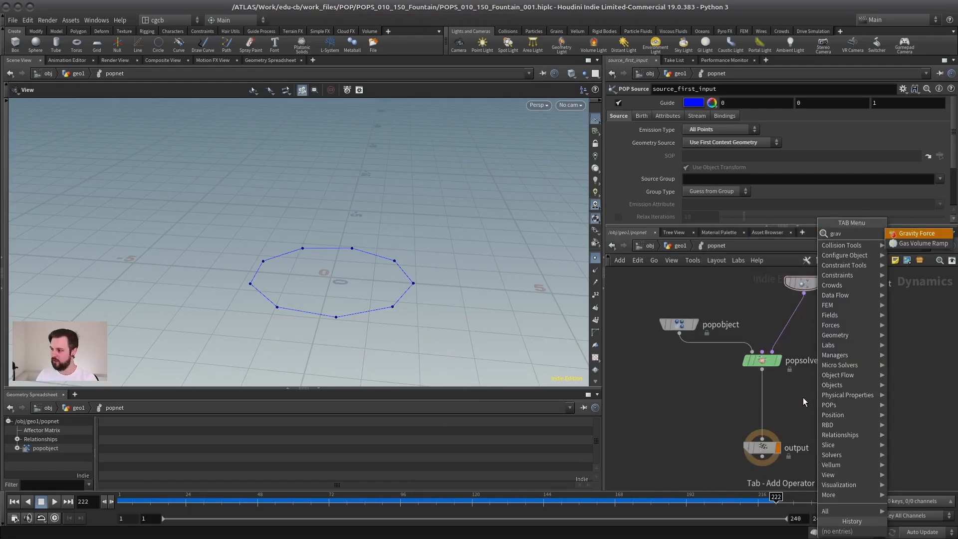
key("Return")
left_click(764, 397)
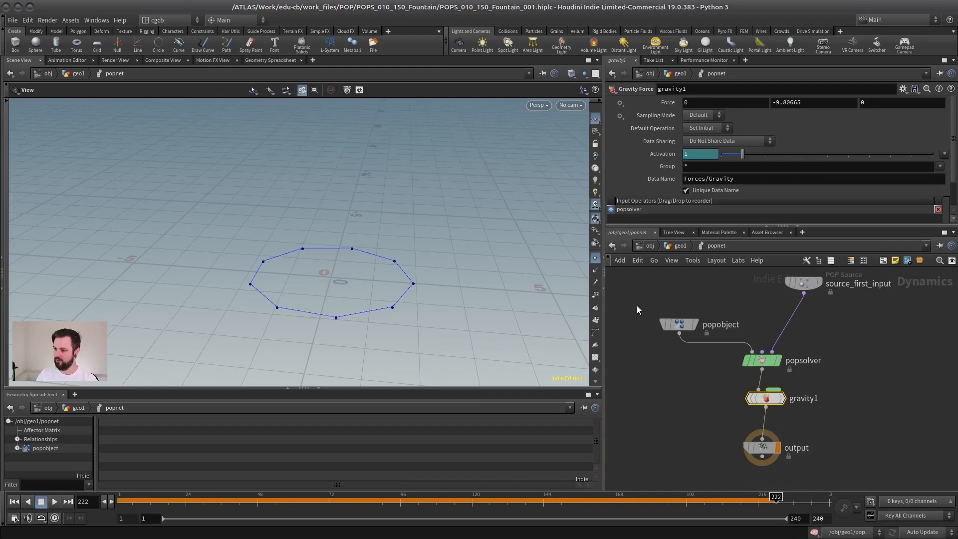
- Play the simulation from the first frame to check the particles' motion under gravity
left_click(14, 502)
left_click(54, 501)
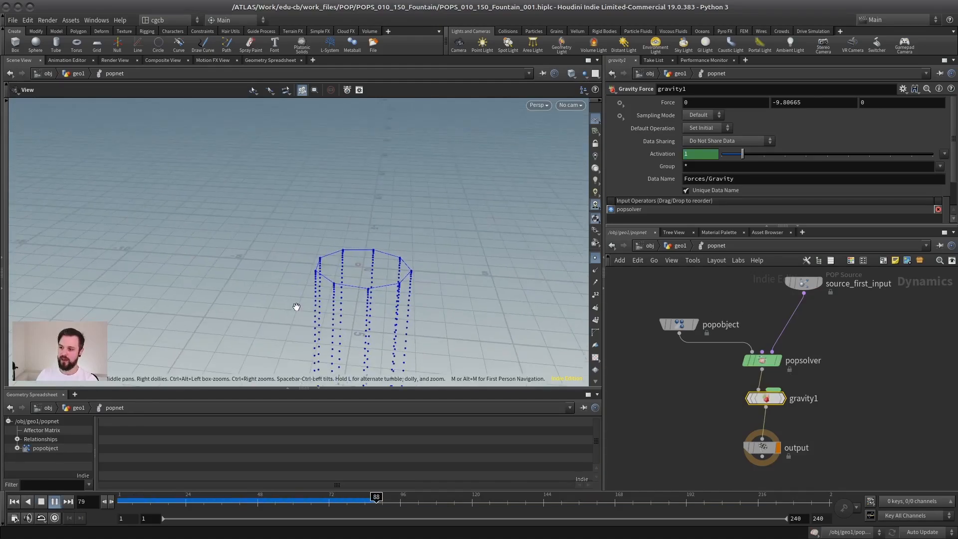
left_click_drag(296, 306, 331, 238)
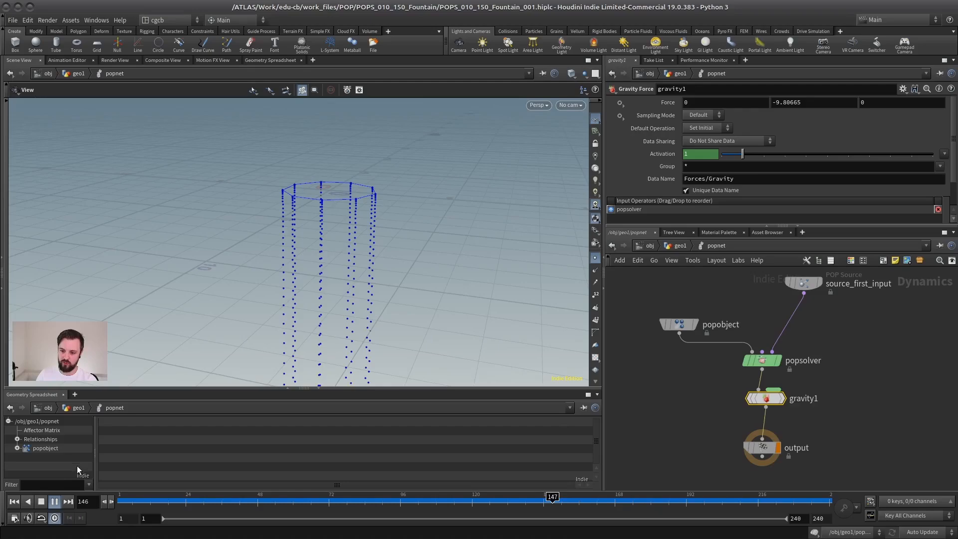
- Change the POP Source's emission type to Points and open its birth settings
left_click(803, 283)
left_click(708, 130)
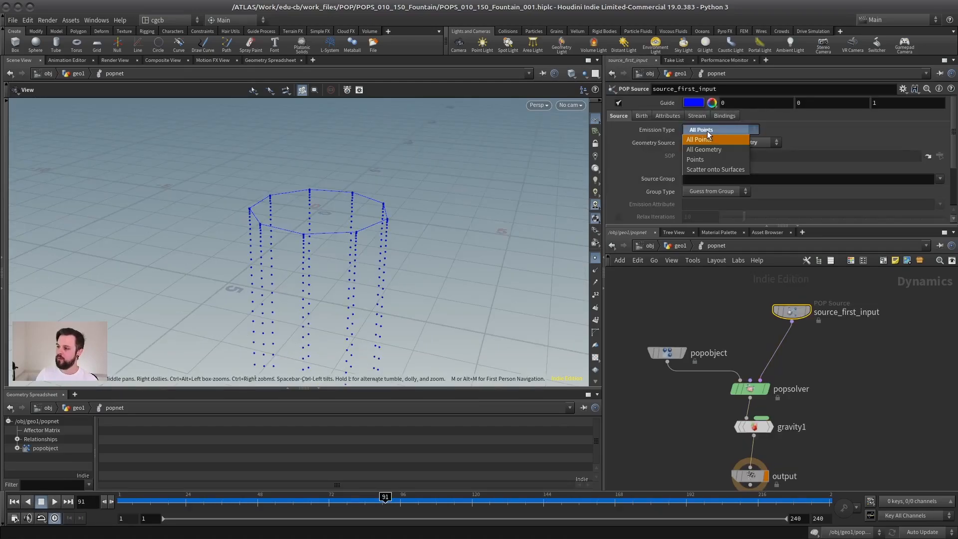
left_click(707, 158)
left_click(644, 115)
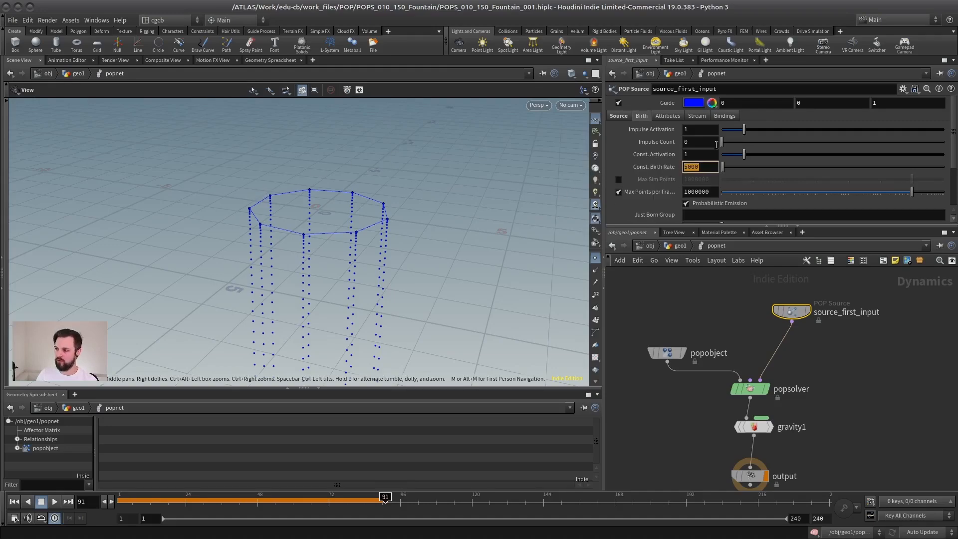
left_click(669, 311)
left_click_drag(322, 170, 389, 224)
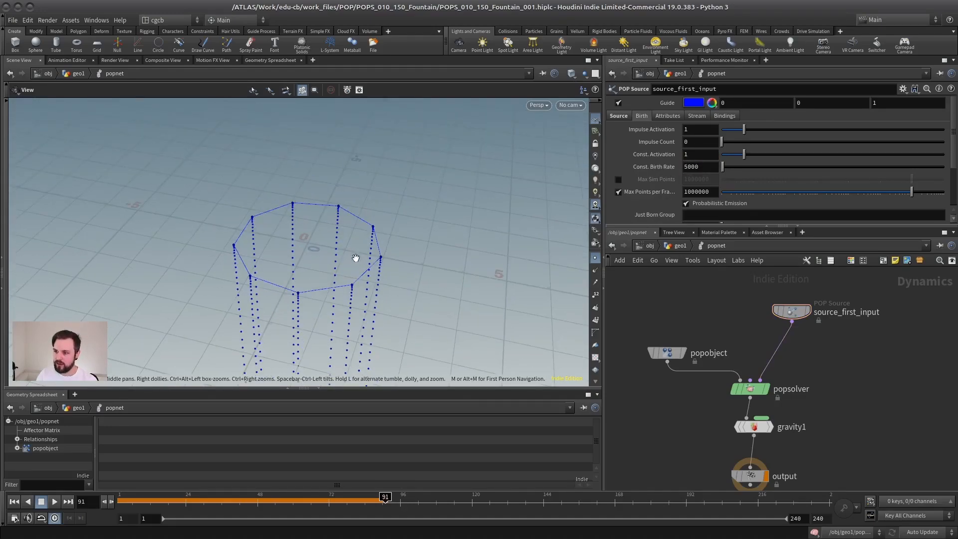
left_click_drag(356, 258, 302, 242)
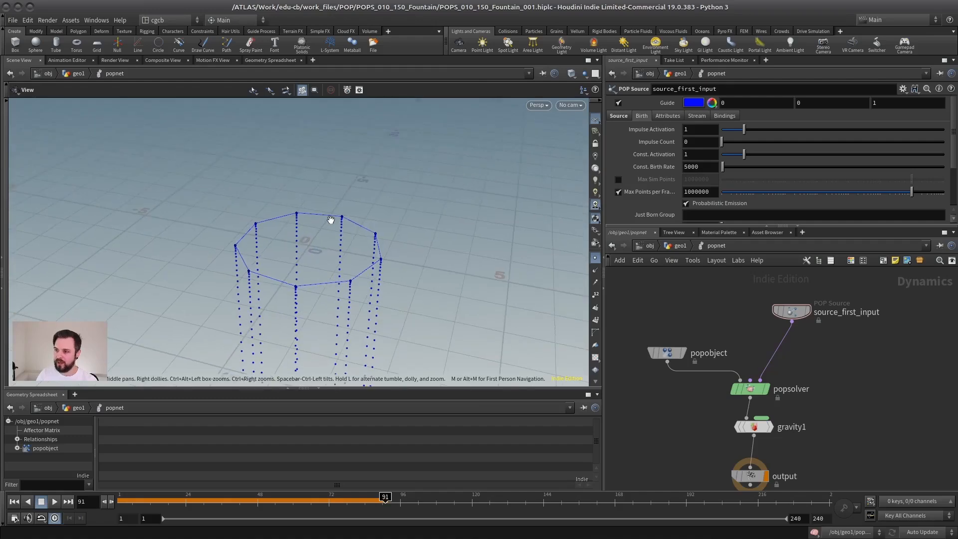
- Replay the simulation from the first frame with Points emission, then stop it and examine the particle streams
left_click(14, 502)
left_click(620, 116)
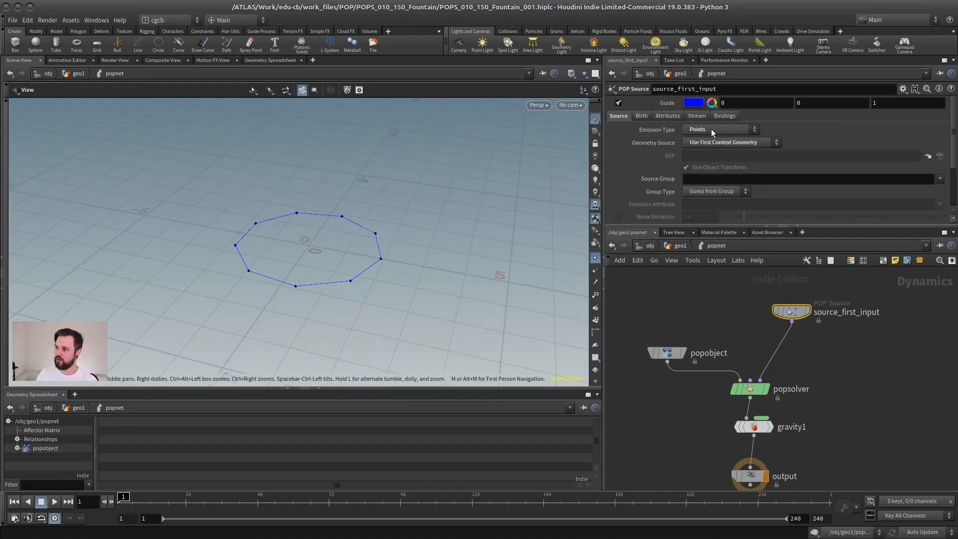
left_click(644, 116)
left_click(55, 502)
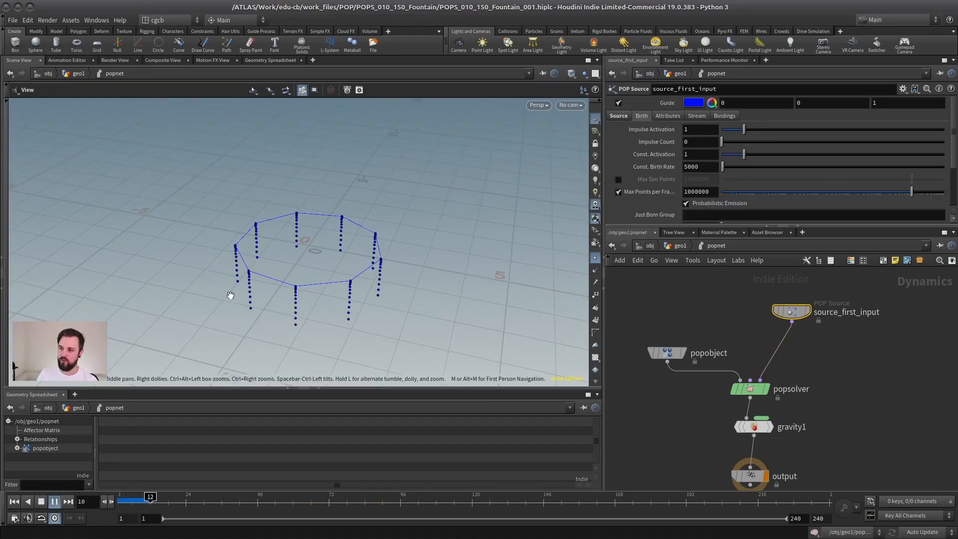
left_click_drag(231, 295, 395, 240)
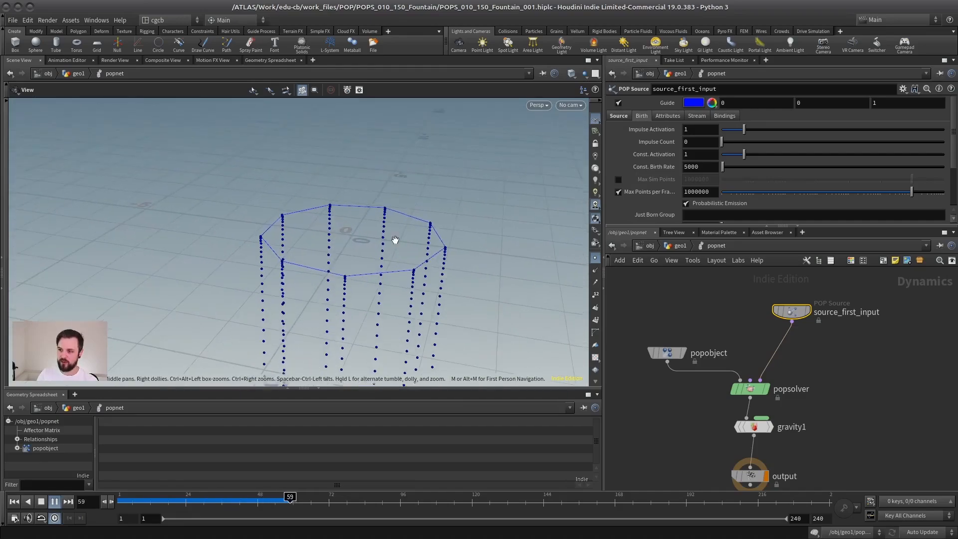
left_click(42, 502)
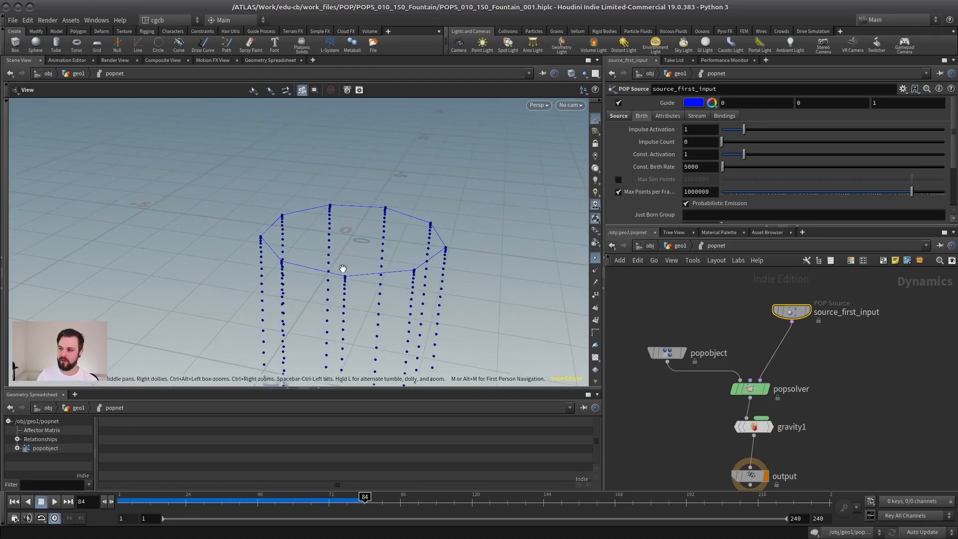
left_click_drag(343, 268, 331, 274)
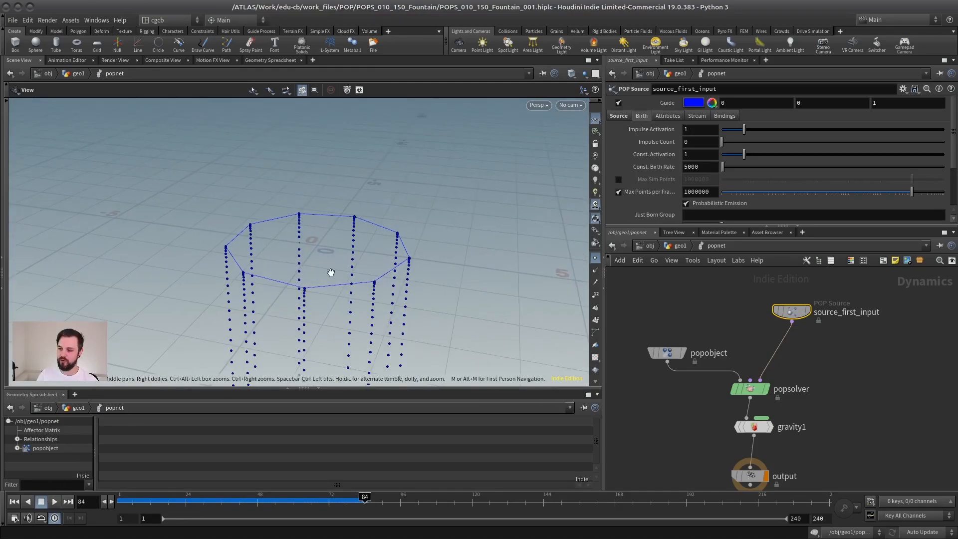
- Switch the POP Source's initial velocity to Set initial velocity and give it an upward Y velocity of 3
left_click(671, 116)
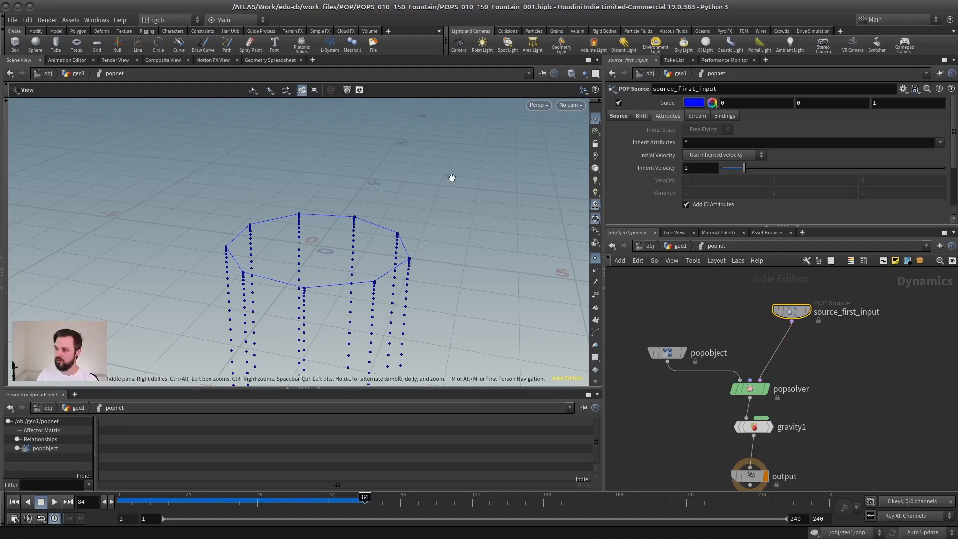
right_click_drag(363, 251, 304, 276)
left_click_drag(304, 276, 266, 235)
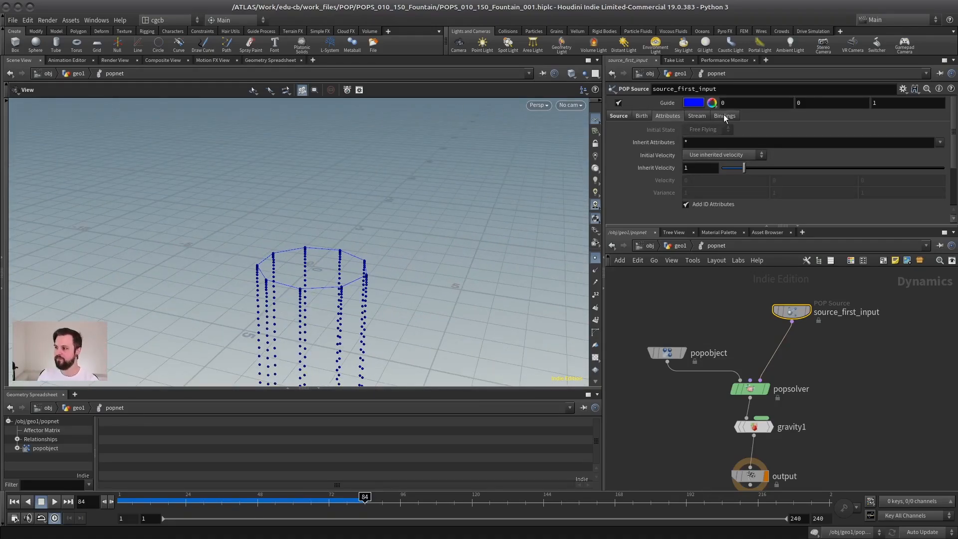
left_click(714, 154)
left_click(711, 185)
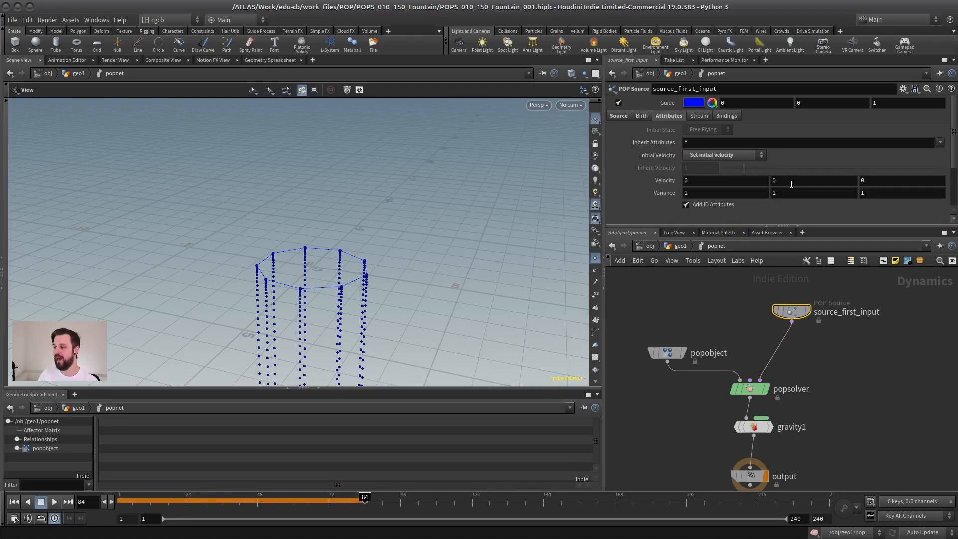
type("3")
key("Return")
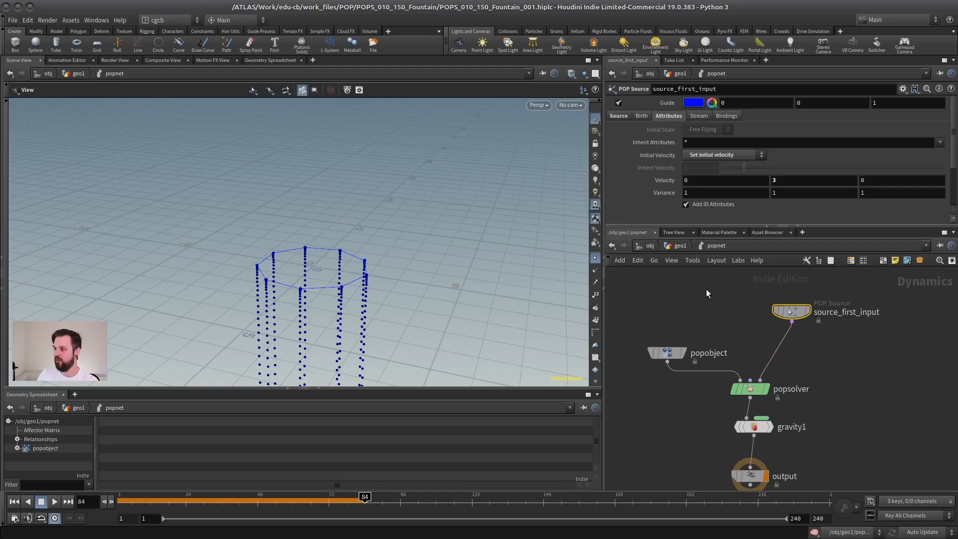
mouse_move(419, 249)
left_mouse_down()
mouse_move(425, 257)
mouse_move(414, 256)
left_mouse_up()
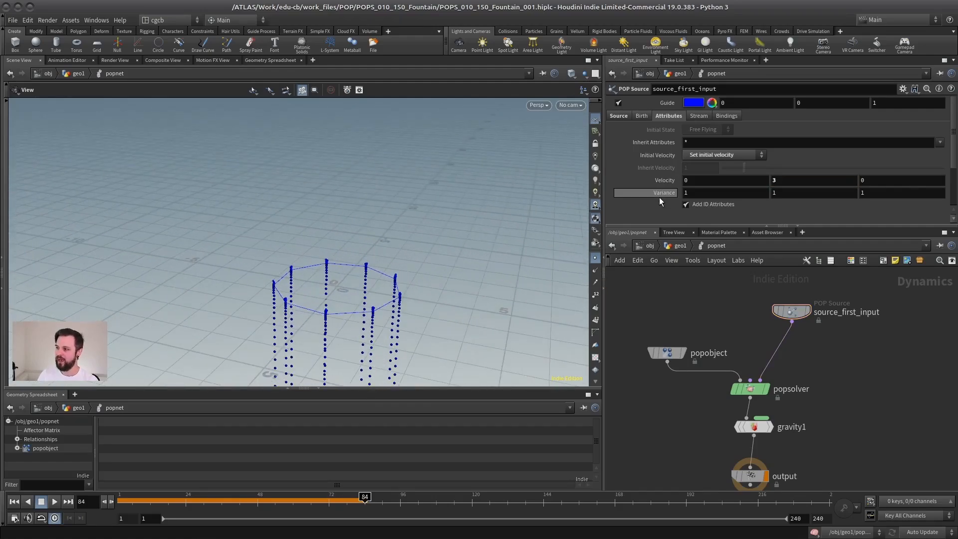
left_click(685, 194)
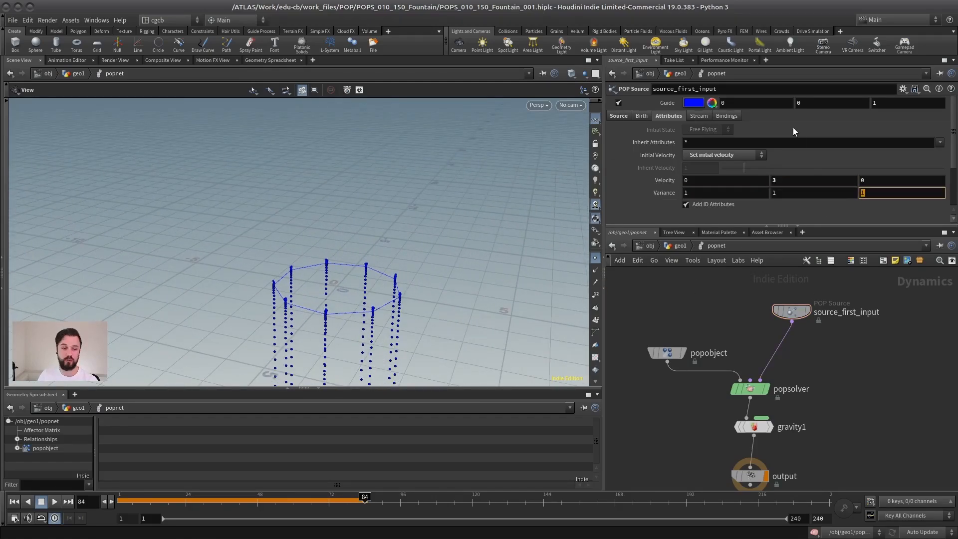
- Replay the simulation from the first frame and turn off the point display in the viewport
left_click(14, 501)
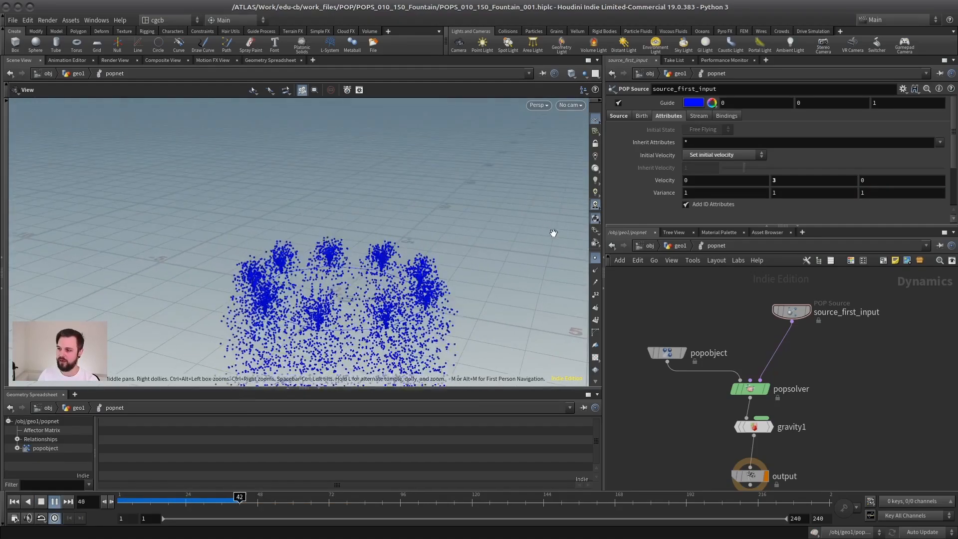
left_click(596, 260)
scroll(435, 282, "down", 2)
middle_click_drag(417, 305, 372, 292)
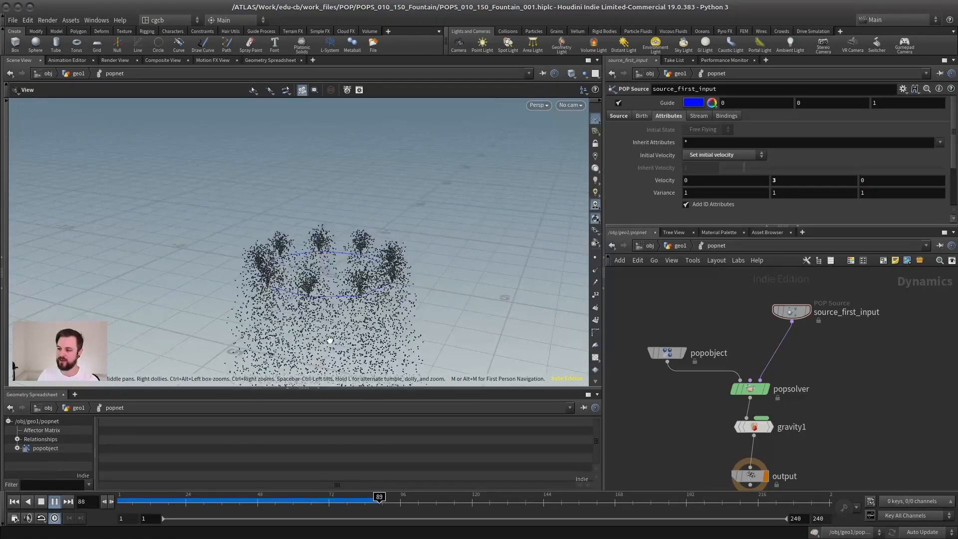
- Set the POP Source's Y velocity to 9 and examine the particle jets during playback
double_click(780, 180)
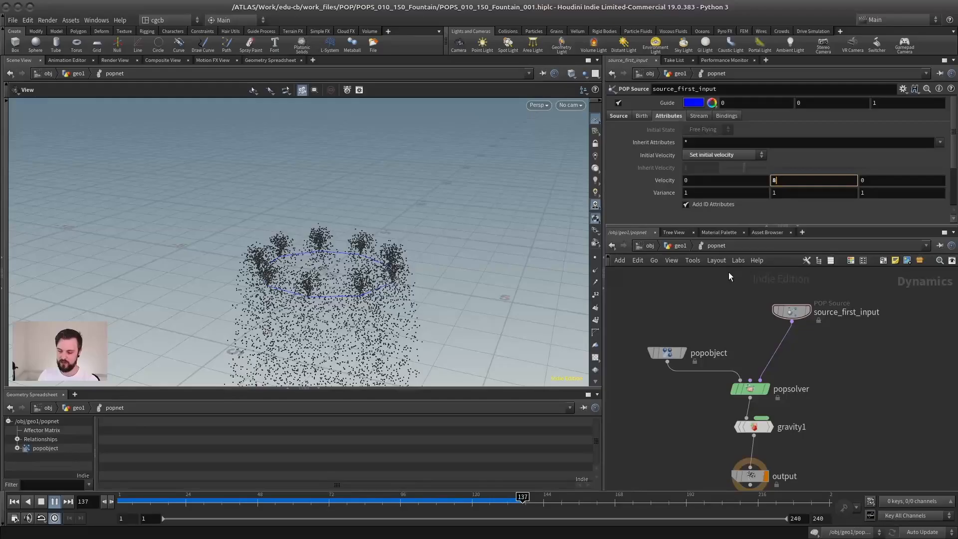
key("Return")
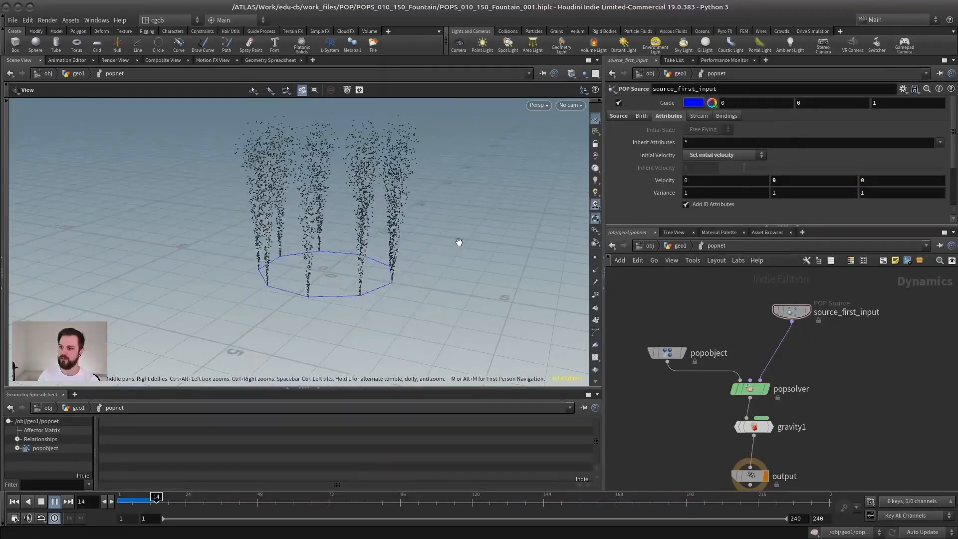
scroll(458, 242, "down", 3)
middle_click_drag(353, 230, 315, 256)
right_click_drag(315, 256, 412, 264)
middle_click_drag(412, 265, 374, 248)
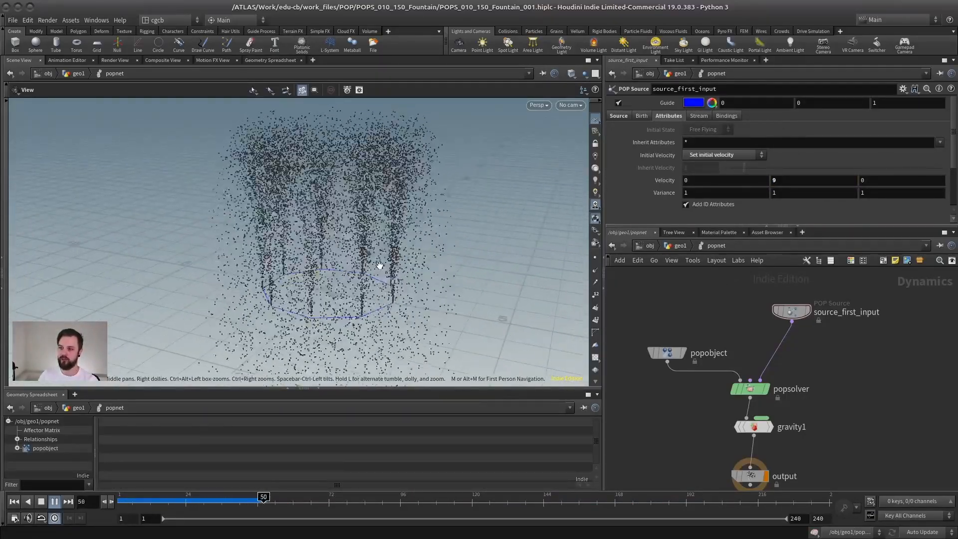
left_click_drag(387, 303, 388, 245)
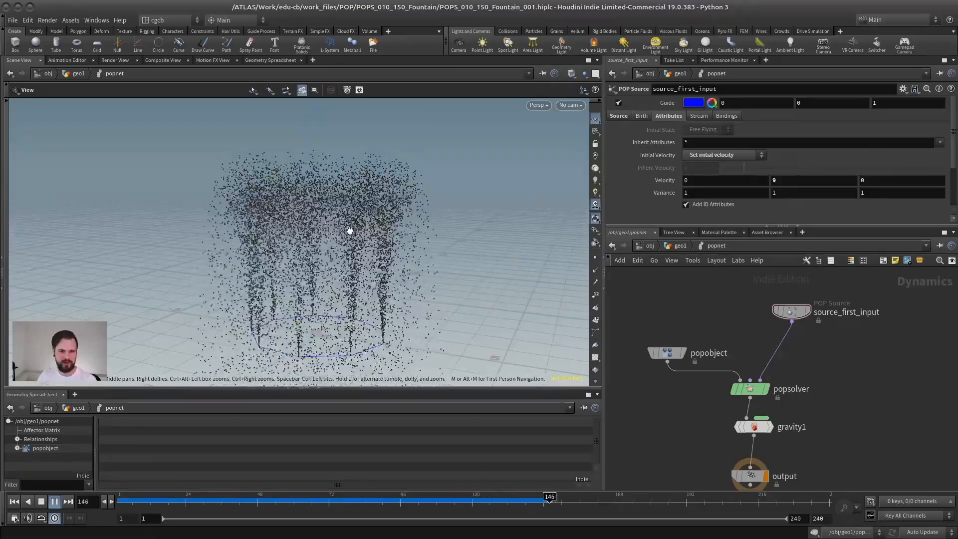
- Set the velocity variance to .4 on all three axes, then replay the simulation and stop it
left_click_drag(696, 193, 669, 191)
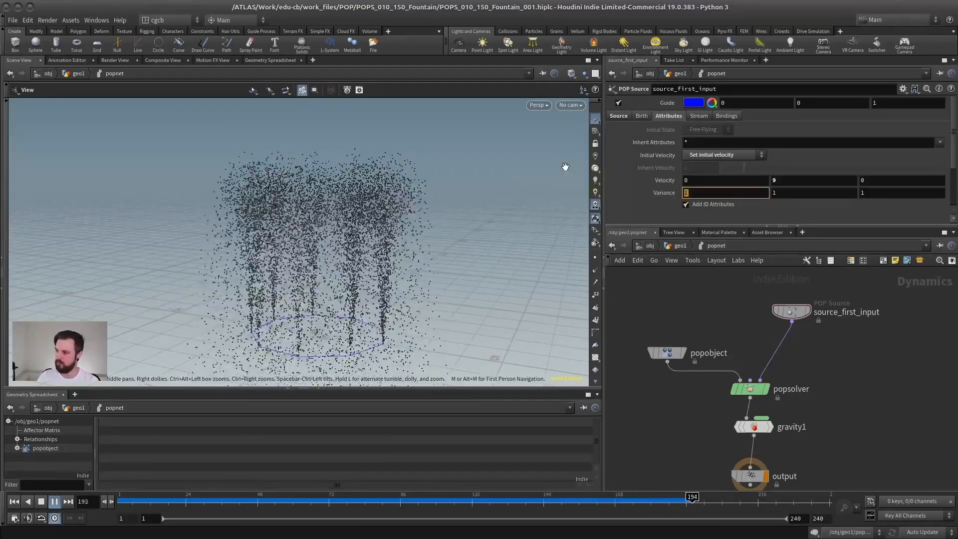
key("Tab")
type(".4")
key("Tab")
type(".4")
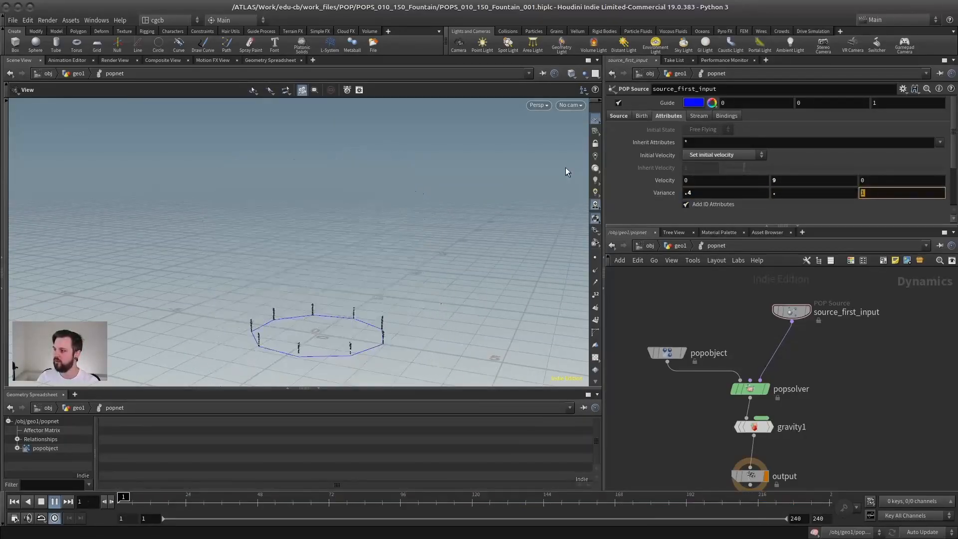
key("Return")
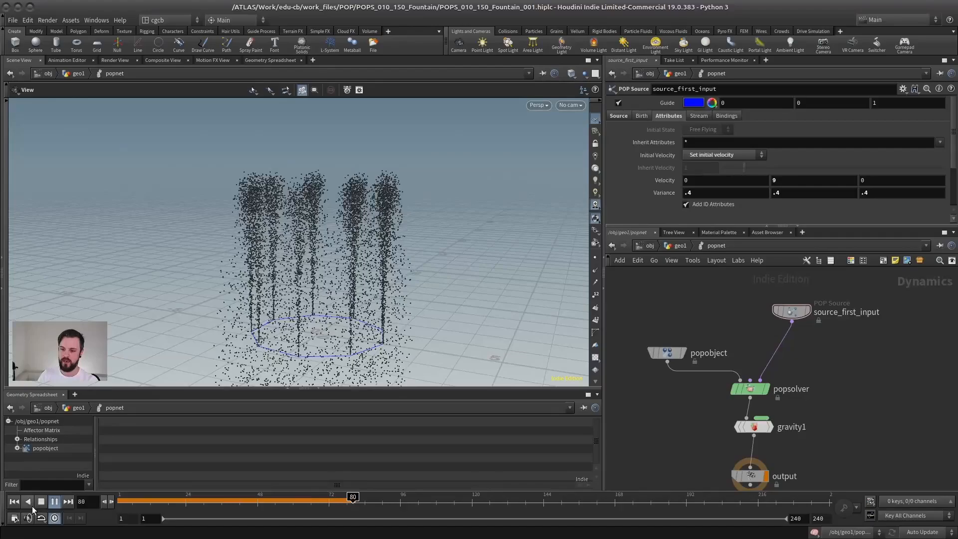
left_click(16, 502)
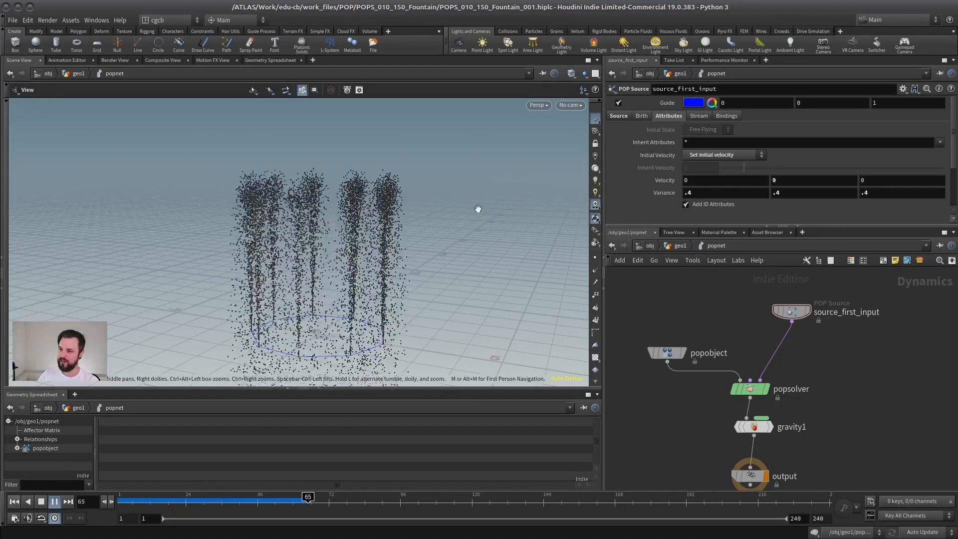
left_click(41, 502)
- Try the All Points emission type on the POP Source, replay the simulation and check the birth settings
left_click(618, 115)
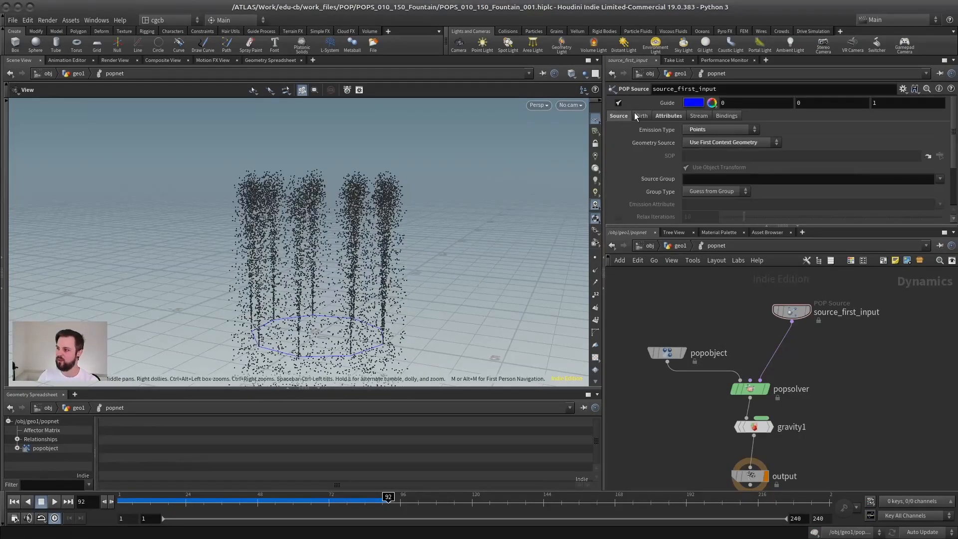
left_click(719, 129)
left_click(708, 142)
left_click(14, 502)
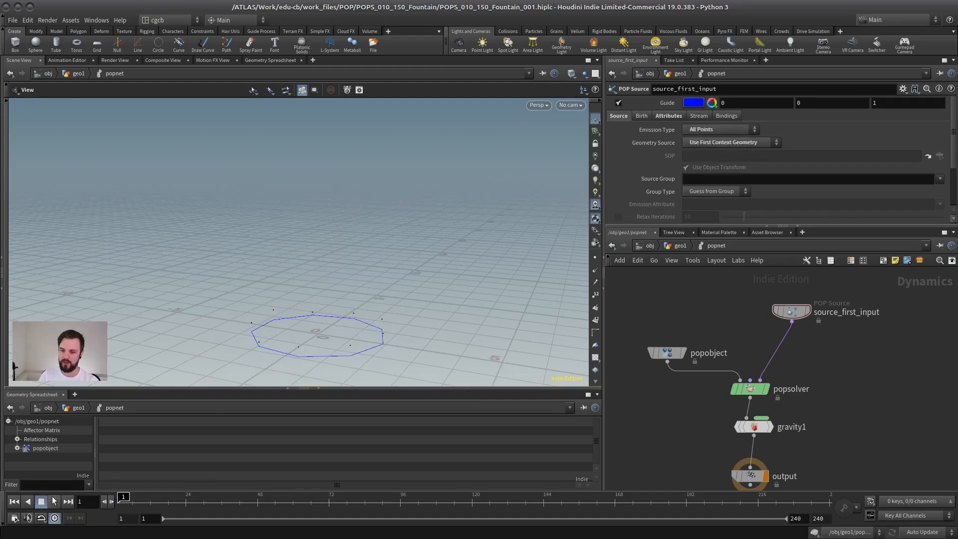
left_click(54, 502)
left_click_drag(356, 257, 486, 173)
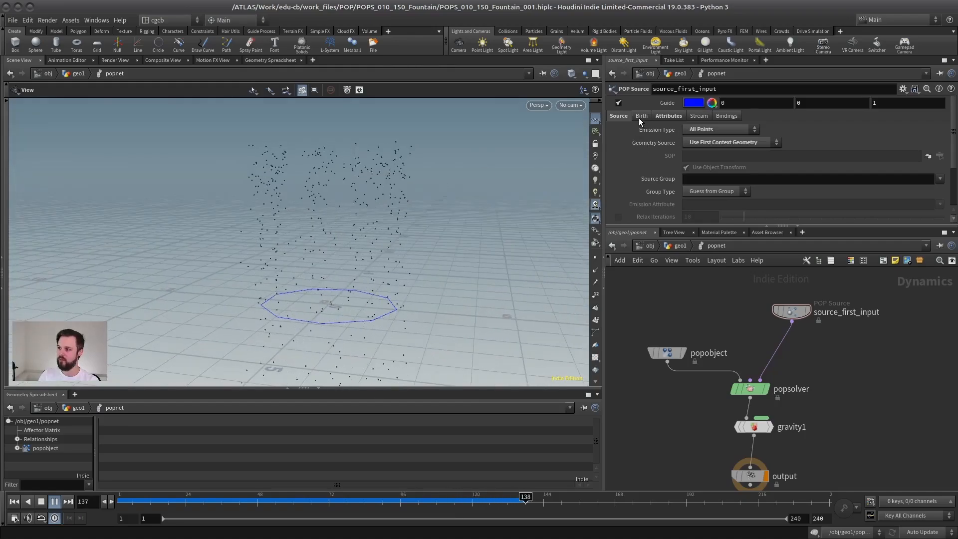
scroll(637, 150, "down", 5)
key("Up")
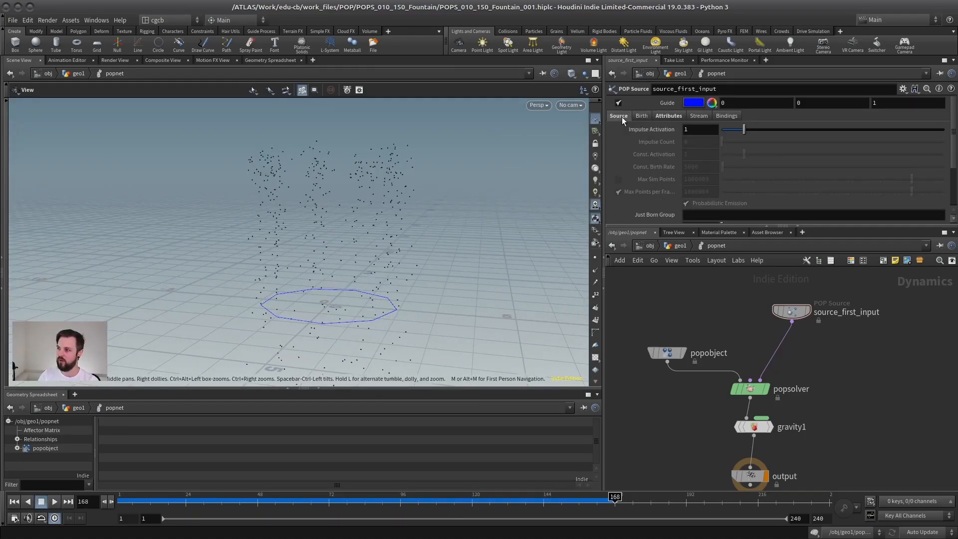
- Set the emission type back to Points, show the birth settings and replay the simulation from the first frame
scroll(622, 119, "up", 5)
left_click(713, 131)
left_click(706, 160)
scroll(666, 164, "down", 5)
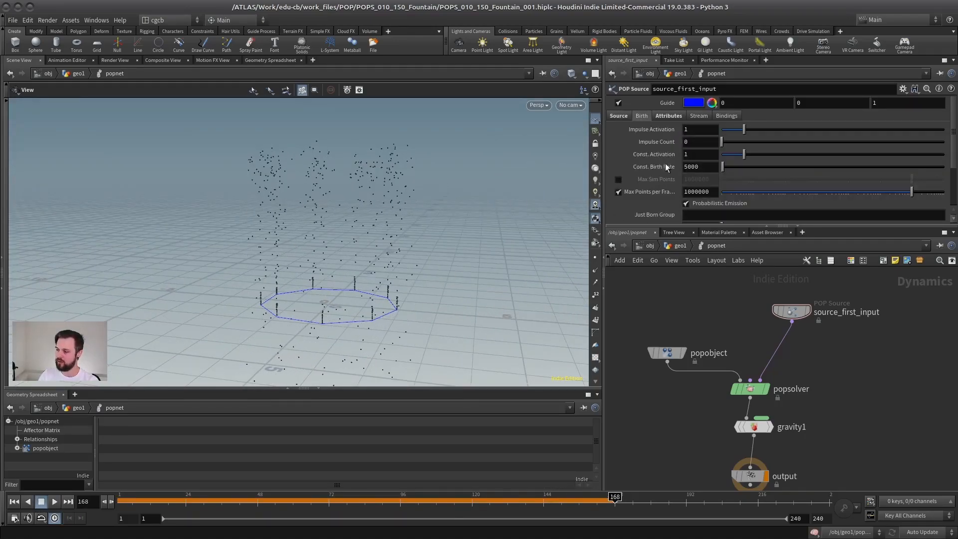
left_click(699, 155)
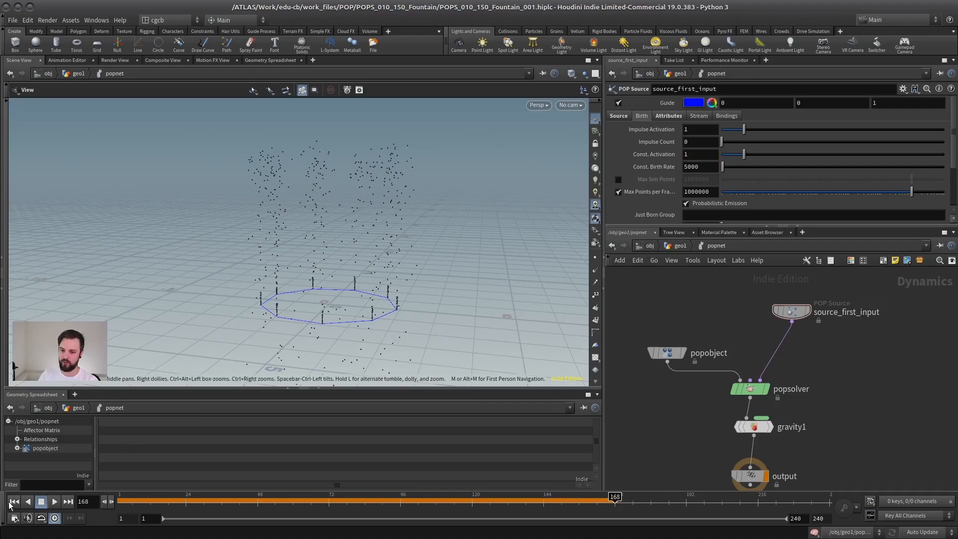
left_click(11, 503)
left_click(55, 501)
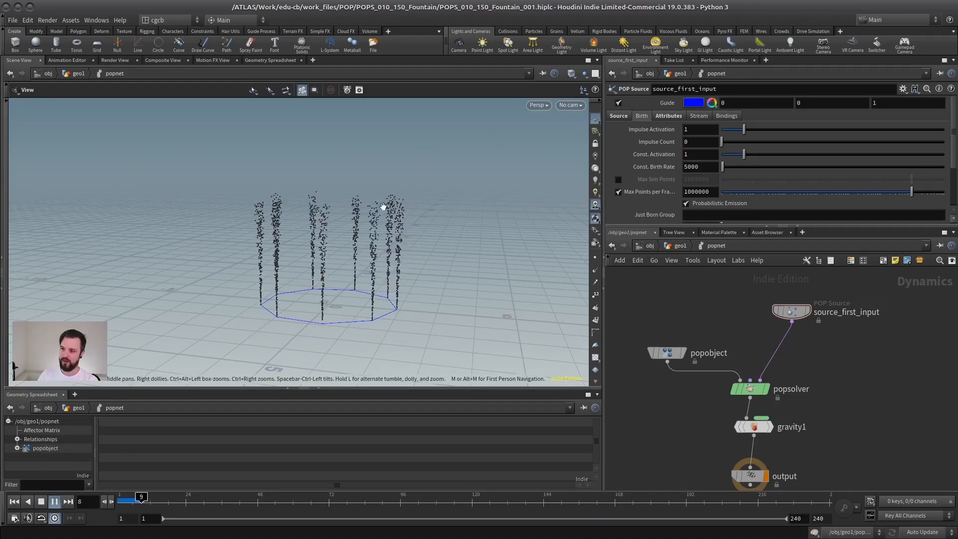
- Set the Const. Birth Rate to 15000, replay the simulation and examine the particle jets from several angles
left_click(685, 167)
key("Return")
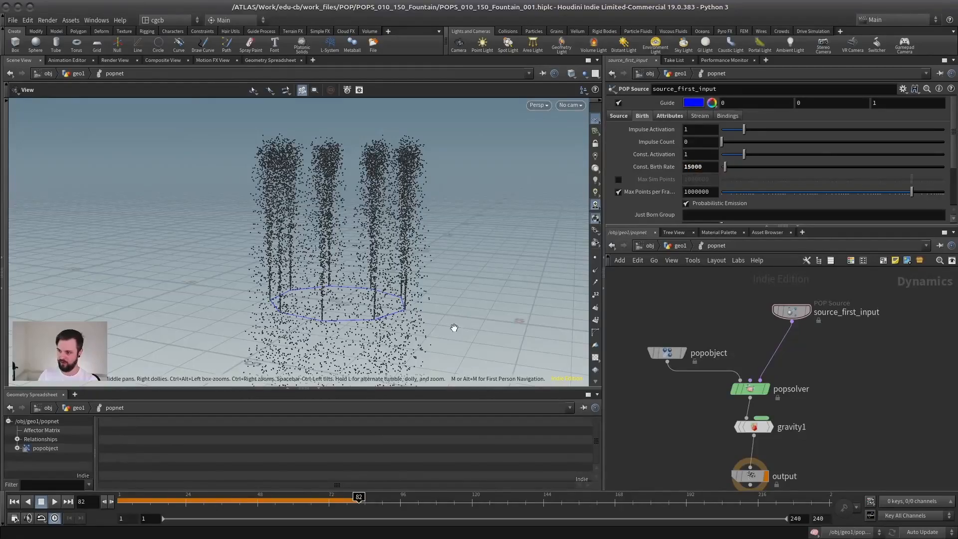
left_click(14, 501)
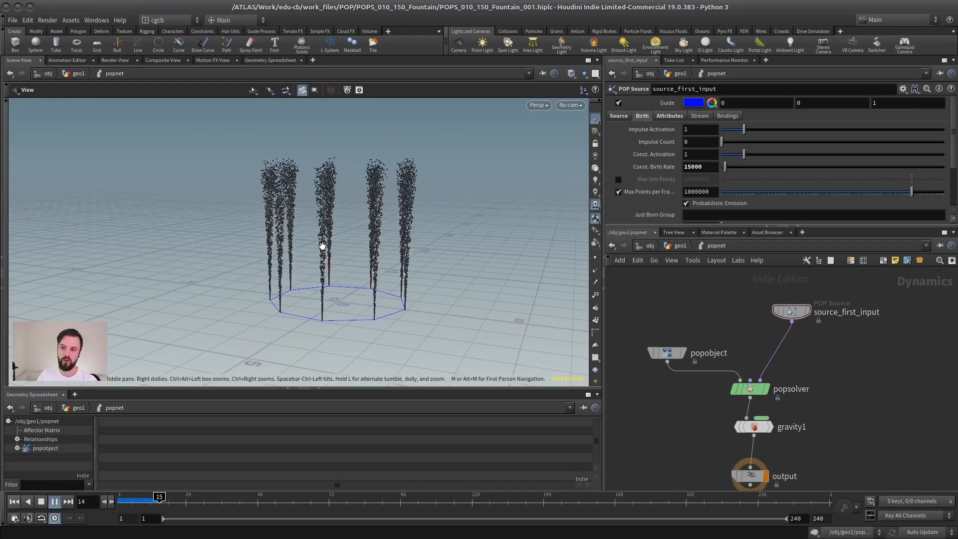
left_click_drag(356, 240, 332, 242)
middle_click_drag(290, 256, 246, 278)
left_click_drag(246, 279, 321, 254)
left_click_drag(323, 294, 306, 314)
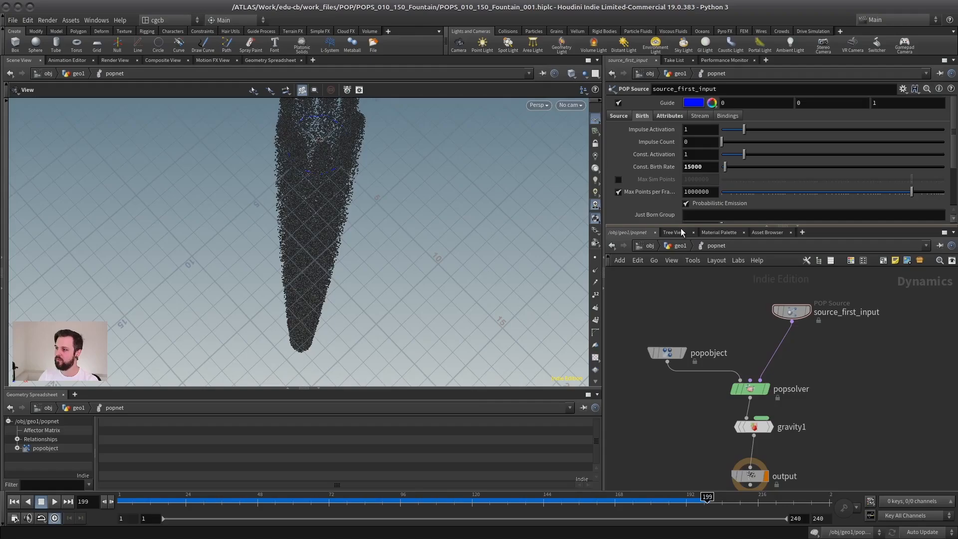
- Enlarge the parameter area, set the particles' Life Expectancy to 3 and check the playback
left_click_drag(683, 226, 685, 314)
double_click(694, 239)
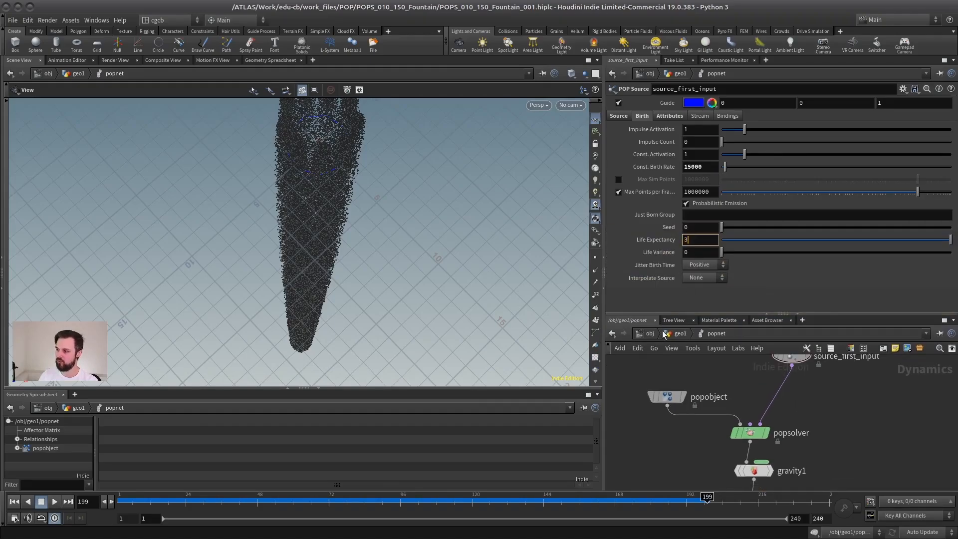
key("Return")
left_click_drag(309, 319, 300, 263)
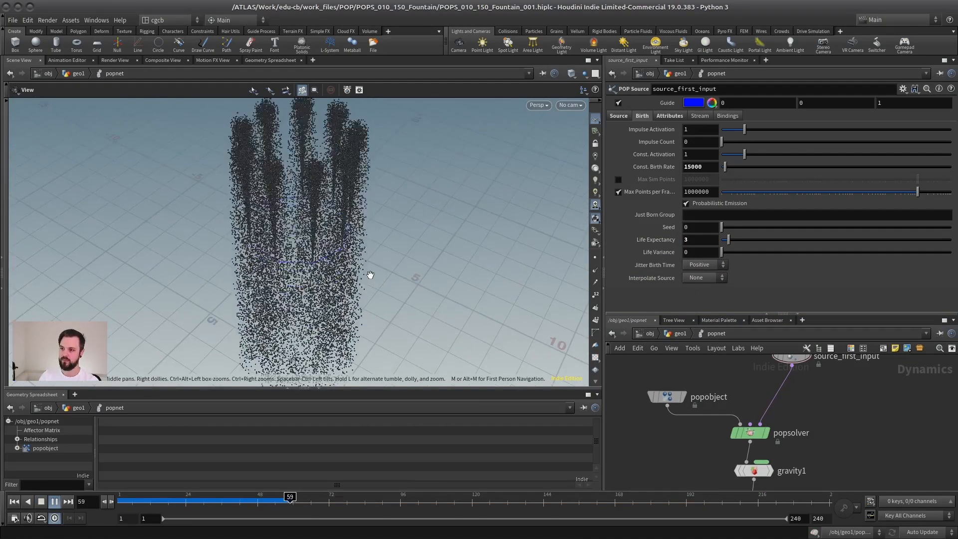
left_click_drag(370, 276, 280, 259)
- Set Life Expectancy to 2 and Life Variance to 1, then play the simulation and examine the jets
double_click(694, 252)
type("1")
key("Return")
left_click(55, 501)
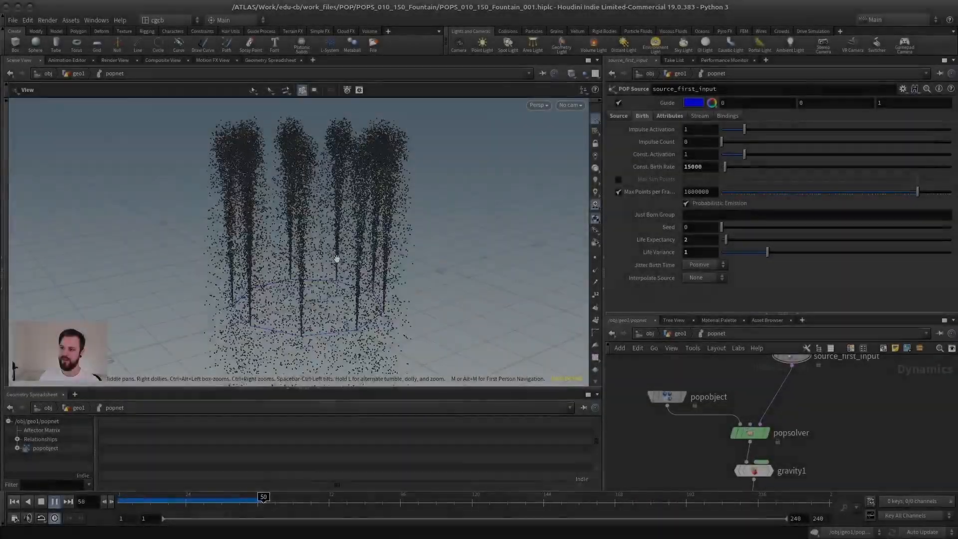
left_click_drag(336, 252, 297, 203)
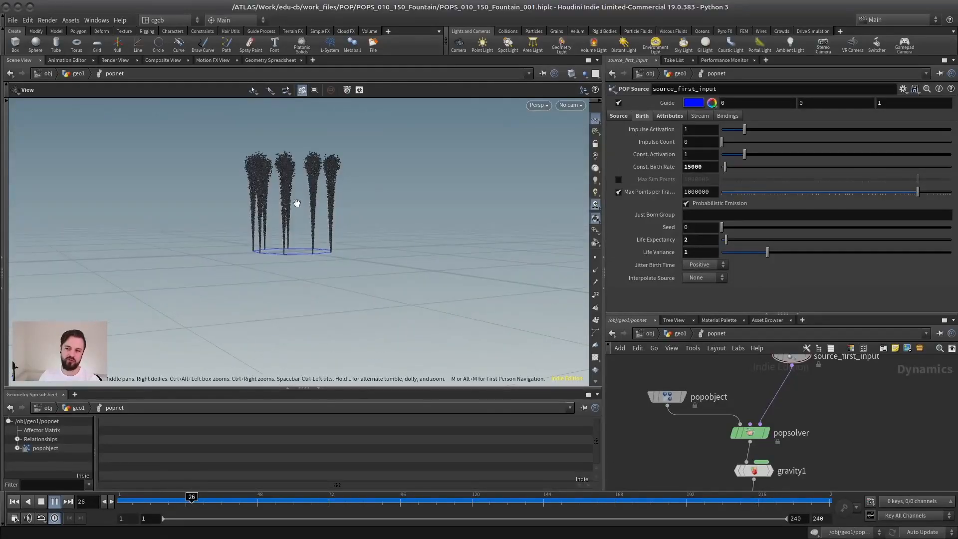
right_click_drag(298, 203, 347, 177)
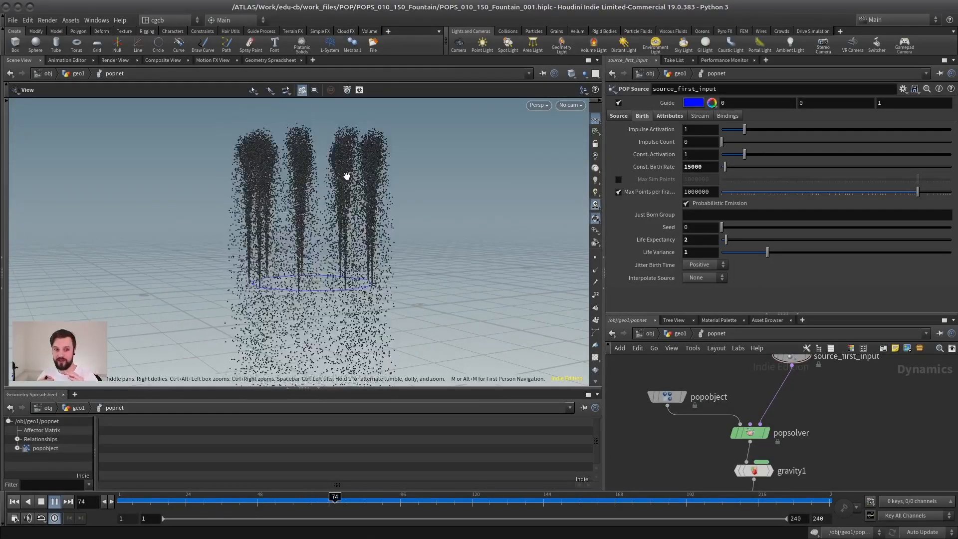
- Set the POP Source's Z velocity to 3 and replay the simulation from the first frame to examine the arcing streams
left_click(670, 116)
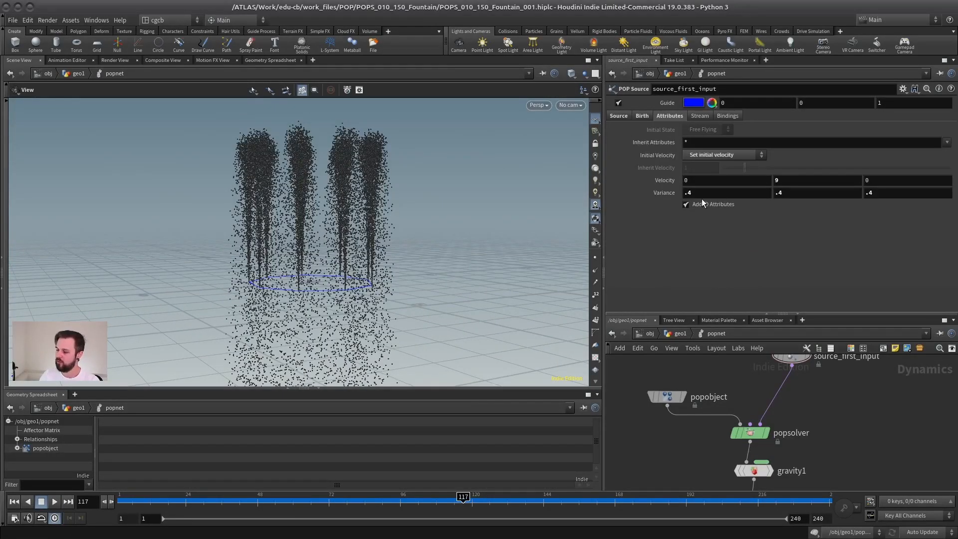
left_click(688, 181)
left_click_drag(470, 231, 370, 192)
left_click(871, 180)
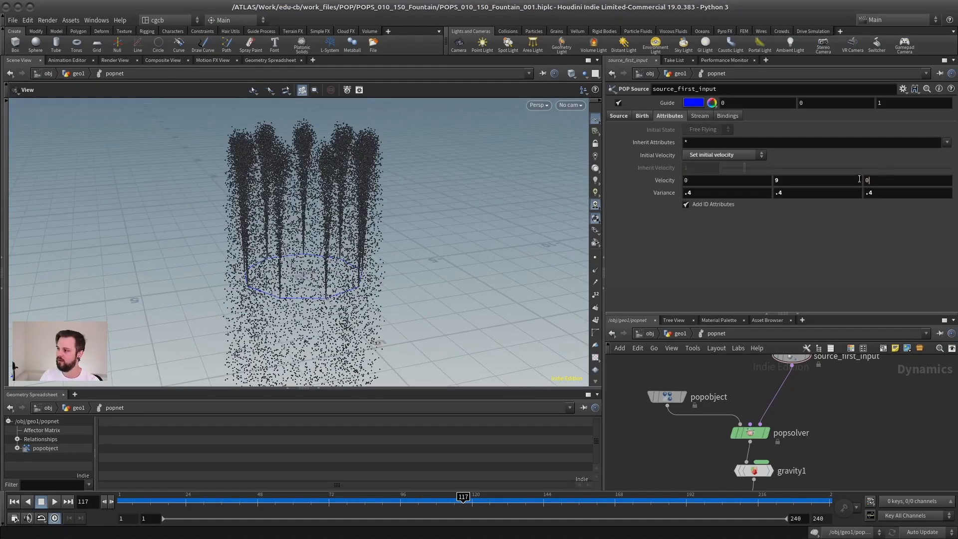
type("3")
key("Return")
left_click(14, 501)
left_click(54, 502)
left_click_drag(385, 202, 411, 199)
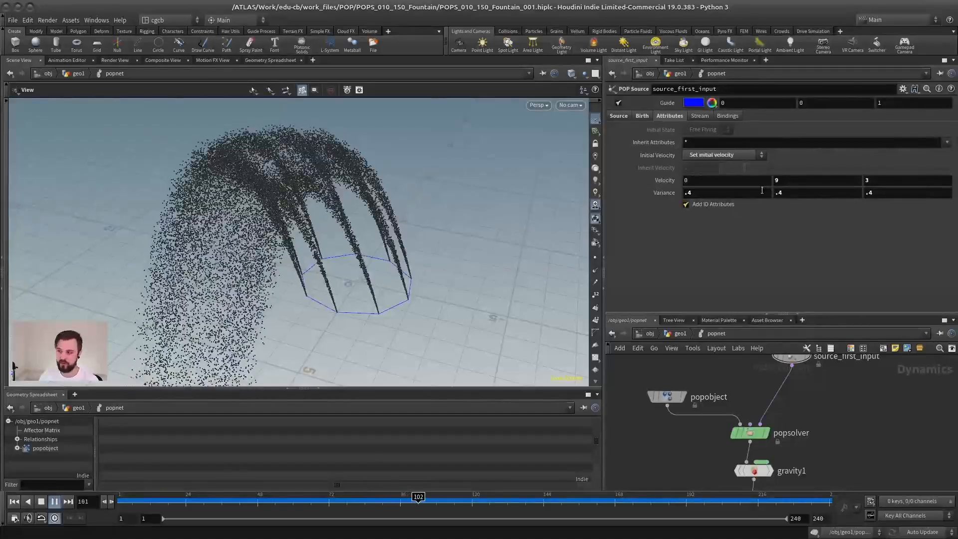
middle_click_drag(826, 364, 804, 402)
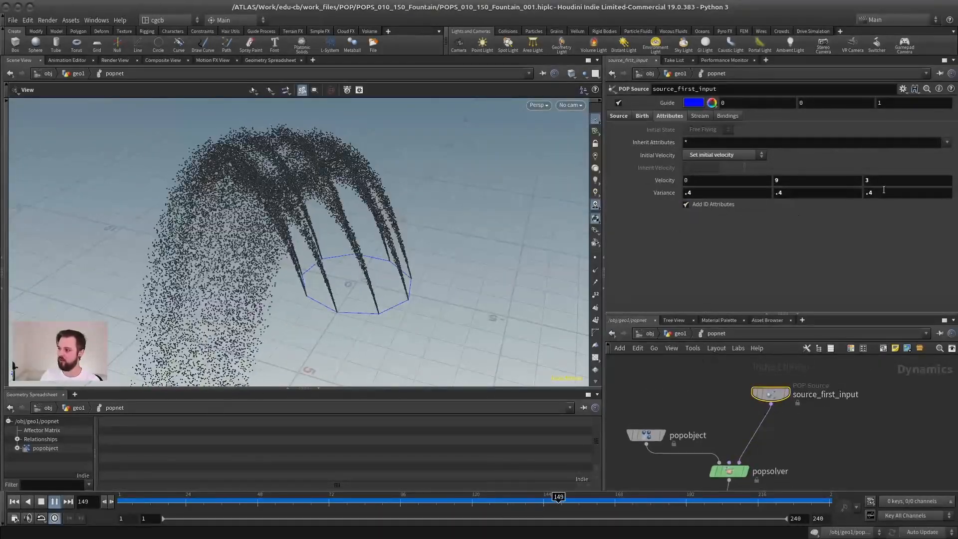
- Stop the playback, return to the geometry network, space circle1 further above popnet and display the circle
left_click(54, 502)
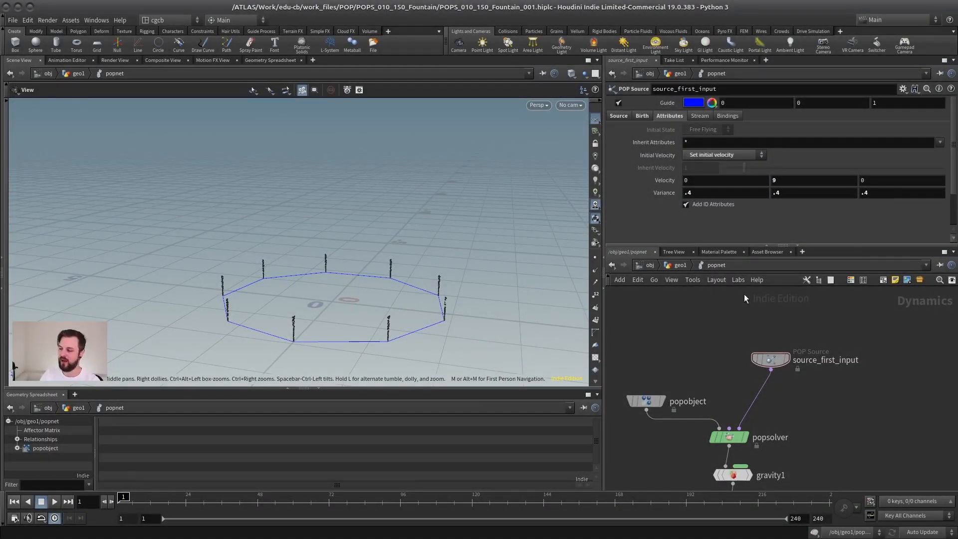
left_click(676, 265)
middle_click_drag(755, 328, 809, 324)
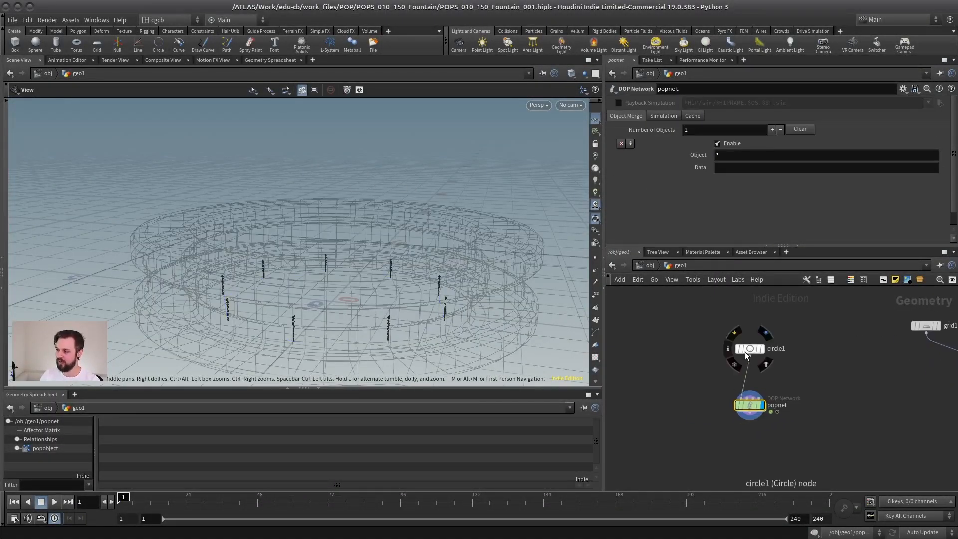
left_click_drag(745, 352, 749, 311)
left_click_drag(751, 406, 755, 408)
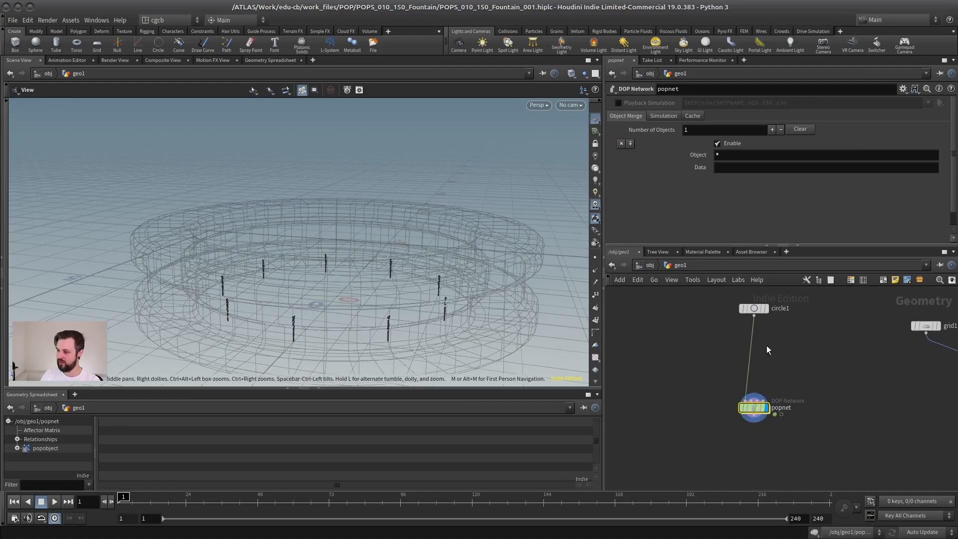
left_click_drag(764, 310, 768, 309)
left_click(767, 309)
left_click_drag(404, 295, 431, 310)
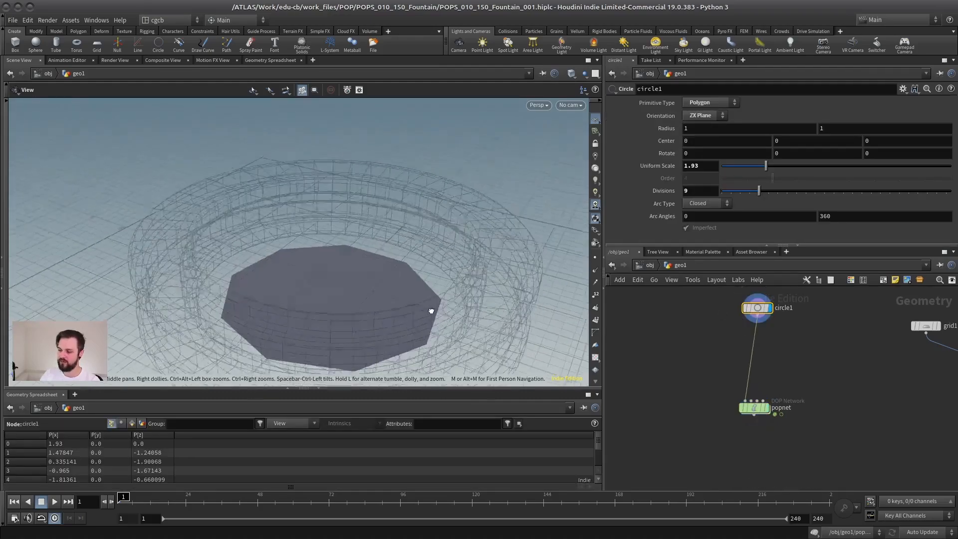
middle_click_drag(399, 309, 422, 257)
- Set the POP Source's Initial Velocity inside popnet to Use inherited velocity
double_click(769, 407)
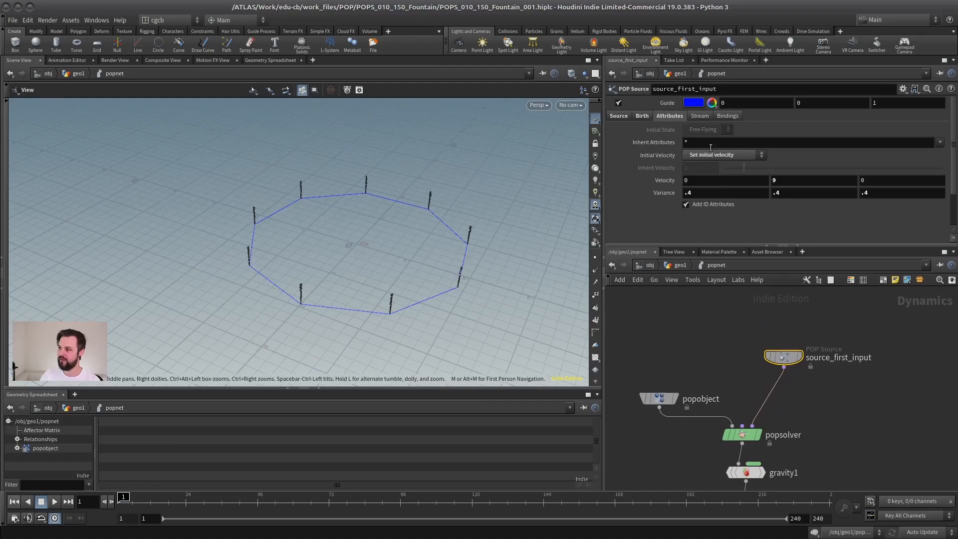
left_click(714, 154)
left_click(703, 165)
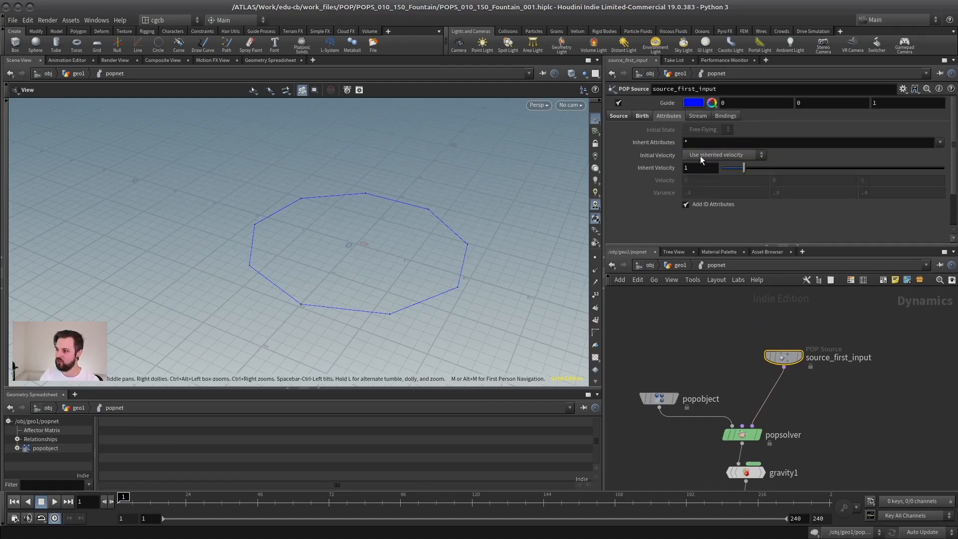
left_click(701, 168)
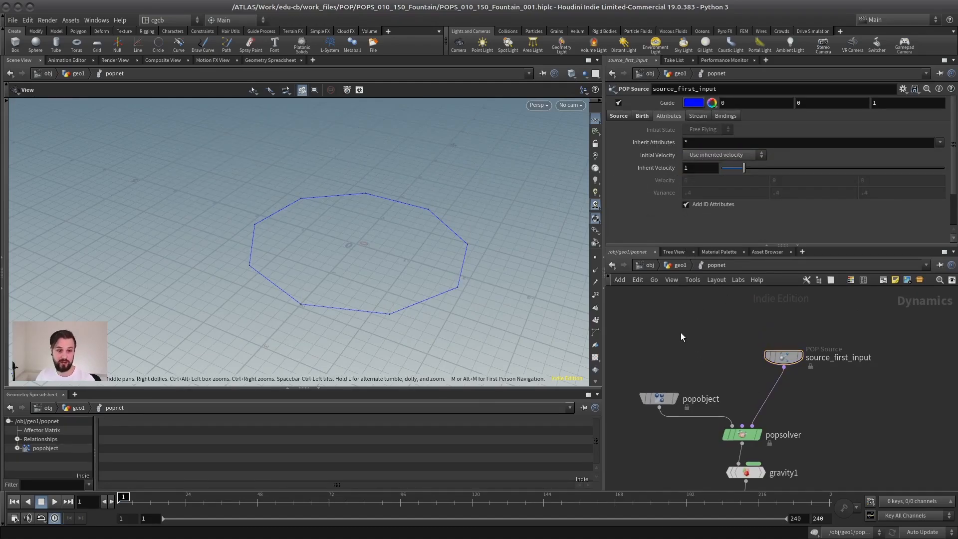
- Return to the geometry network and display circle1 to examine the emitting shape inside the basin
left_click(685, 266)
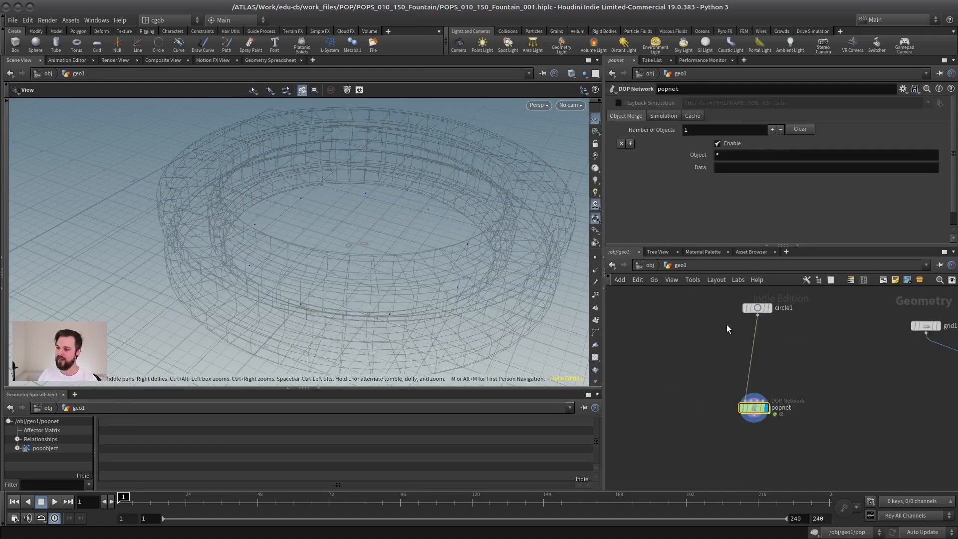
middle_click_drag(727, 328, 702, 362)
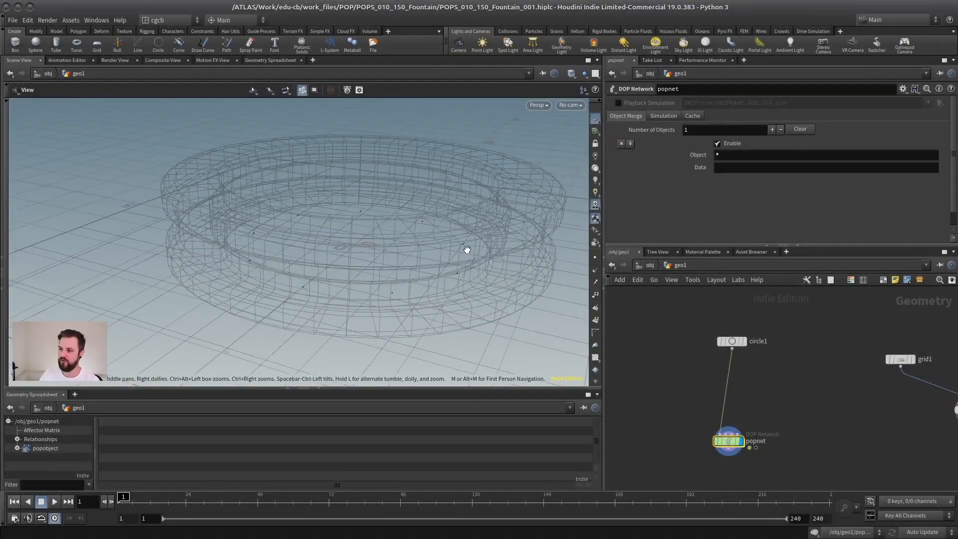
left_click_drag(468, 249, 487, 280)
left_click_drag(817, 310, 662, 365)
middle_click_drag(685, 383, 660, 350)
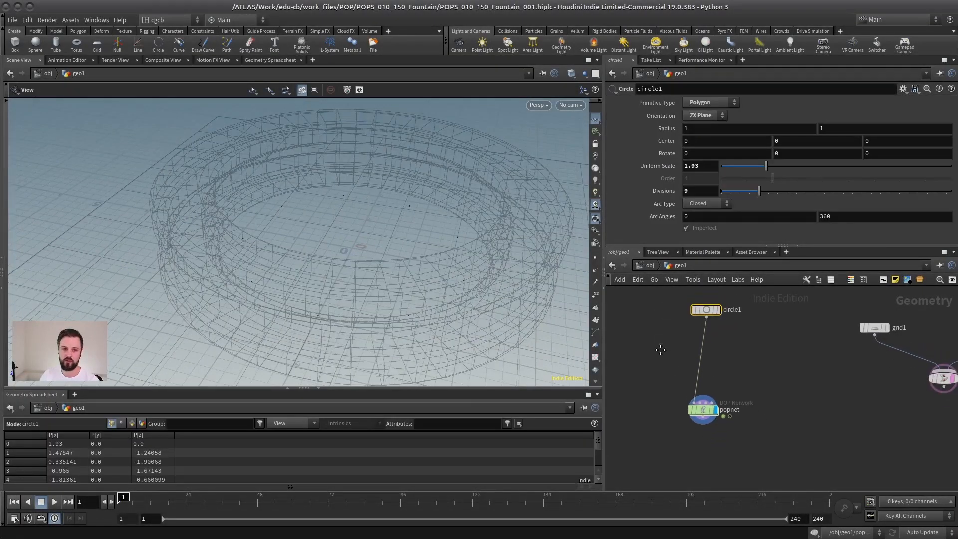
scroll(659, 346, "up", 2)
left_click(722, 336)
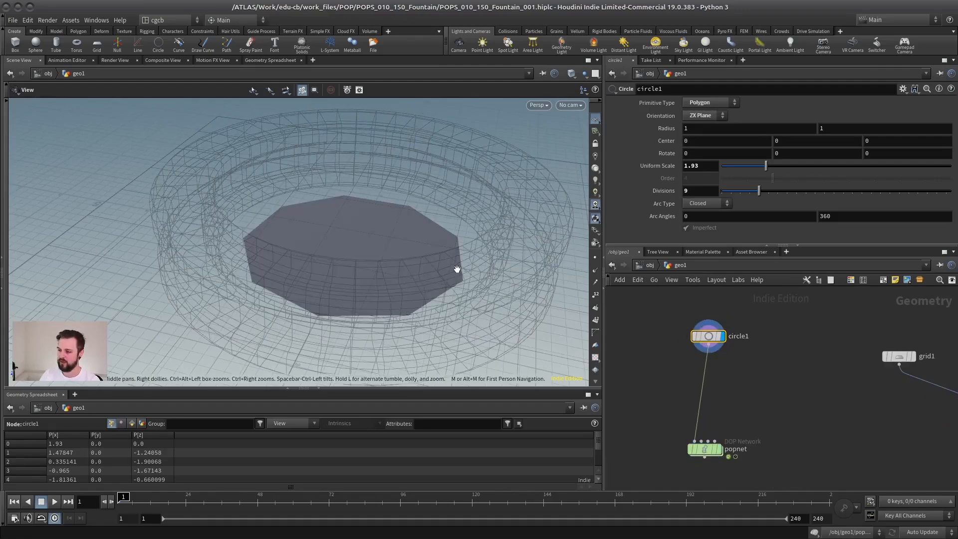
left_click_drag(457, 269, 459, 284)
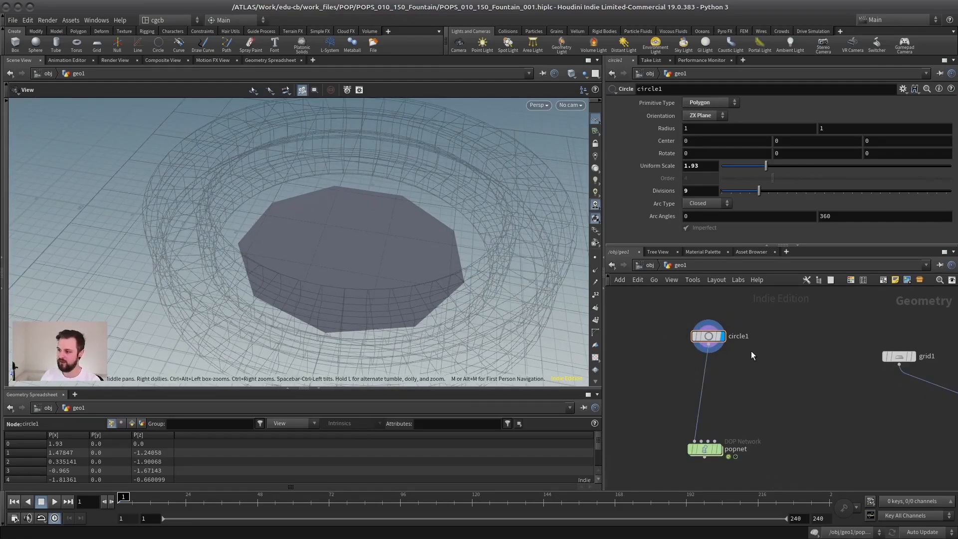
- Insert an Attribute Create node between circle1 and popnet and align it below the circle
key("Tab")
type("createa")
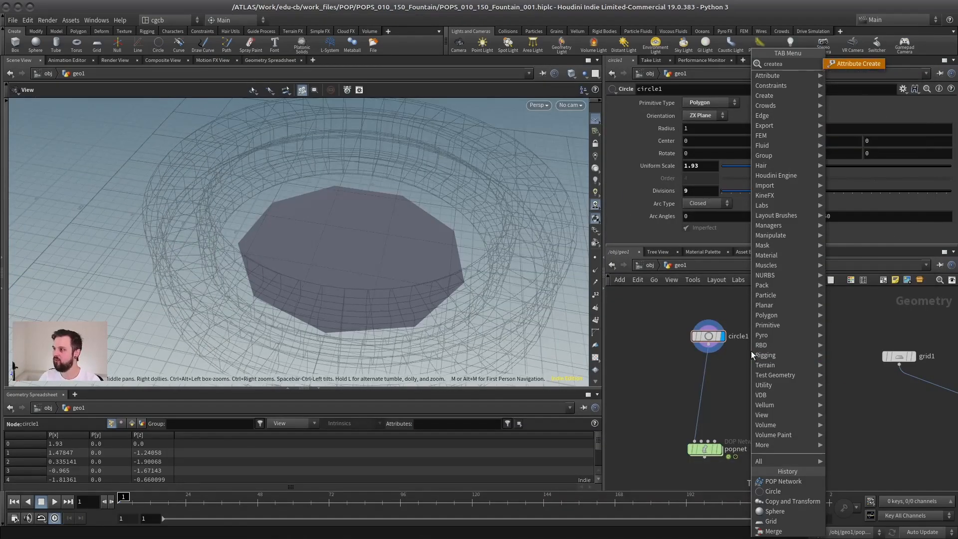
key("Return")
left_click(704, 387)
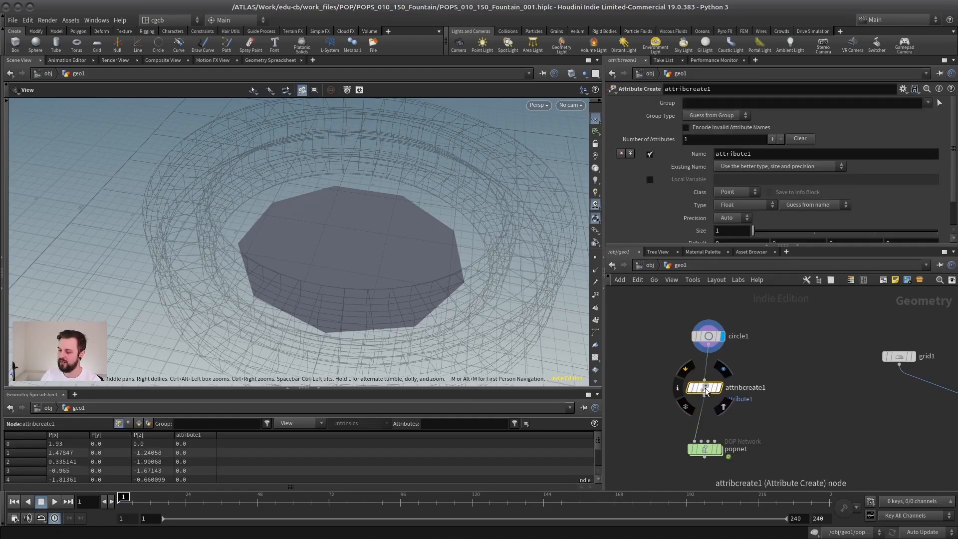
left_click_drag(706, 388, 710, 388)
middle_click_drag(761, 361, 763, 334)
left_click_drag(777, 350, 655, 394)
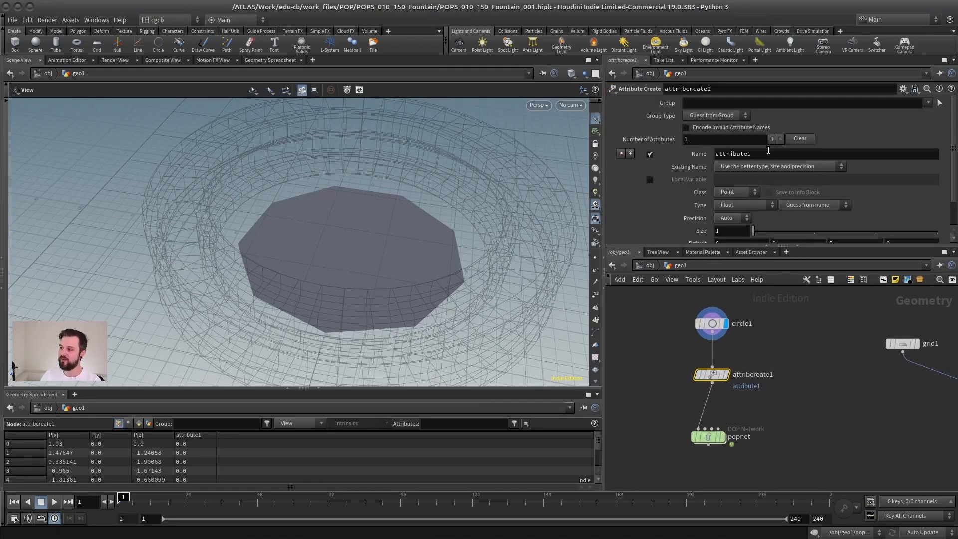
- Name the new point attribute v and display the popnet result
double_click(768, 152)
type("v")
key("Return")
middle_click_drag(756, 387, 761, 332)
left_click(719, 386)
key("r")
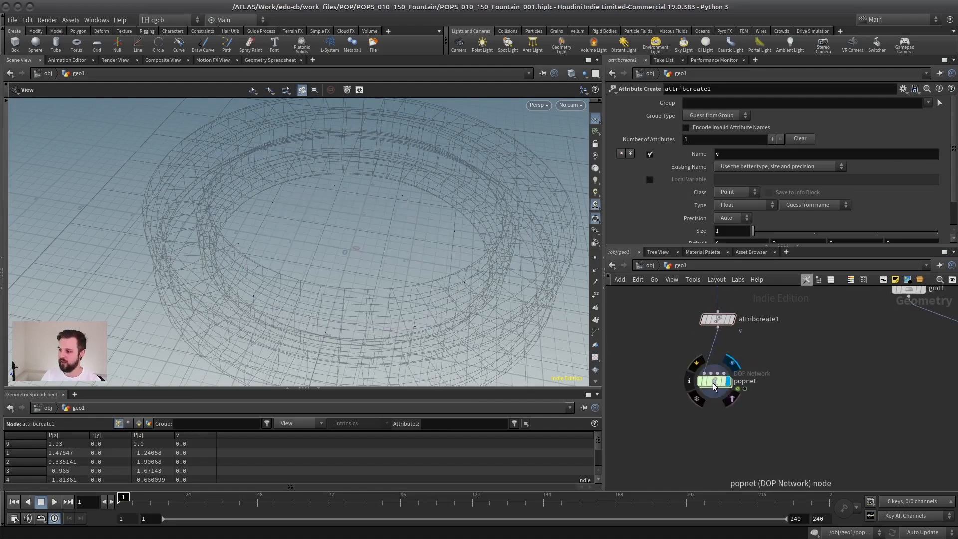
middle_click_drag(733, 372, 727, 476)
left_click(689, 429)
middle_click_drag(755, 398, 779, 299)
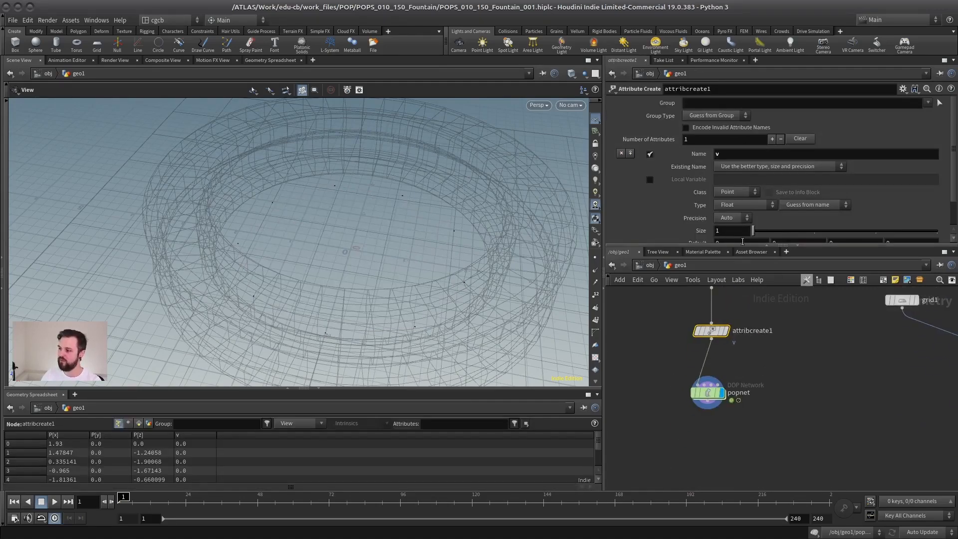
- Enlarge the parameter area, change the v attribute's type to Vector and set its value to 2, 0, 2
left_click_drag(747, 245, 733, 342)
double_click(717, 153)
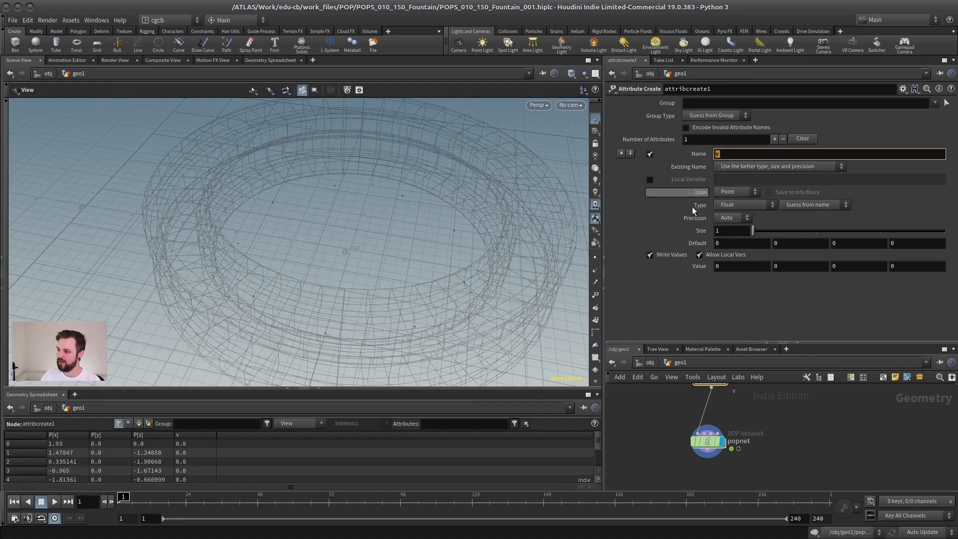
left_click(732, 206)
left_click(741, 235)
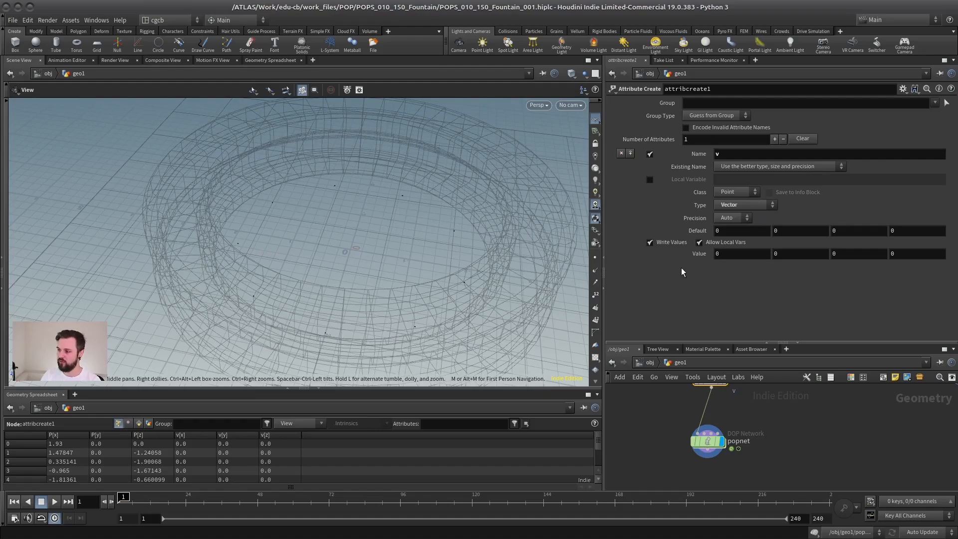
type("2")
key("Return")
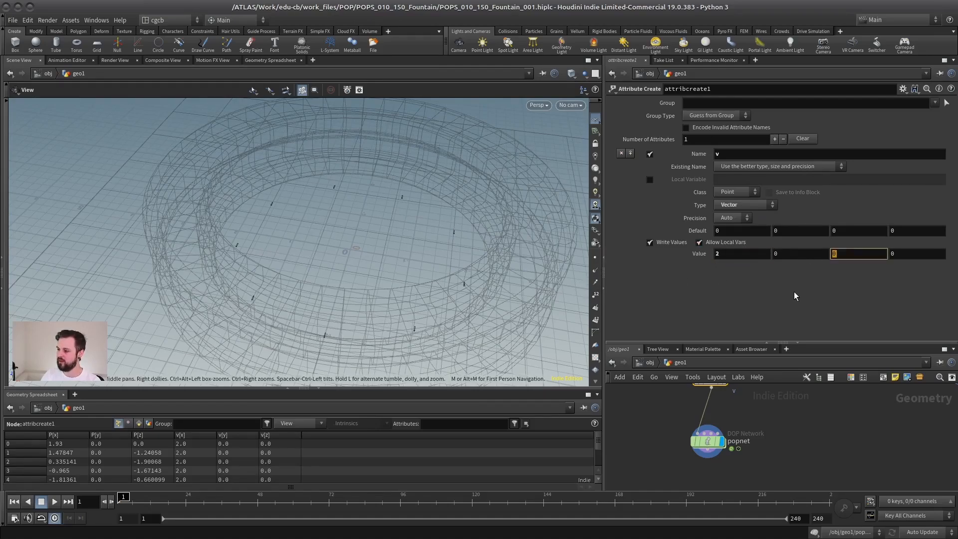
type("2")
key("Return")
- Play the popnet simulation and examine the direction of the particle streams around the basin
scroll(318, 257, "down", 5)
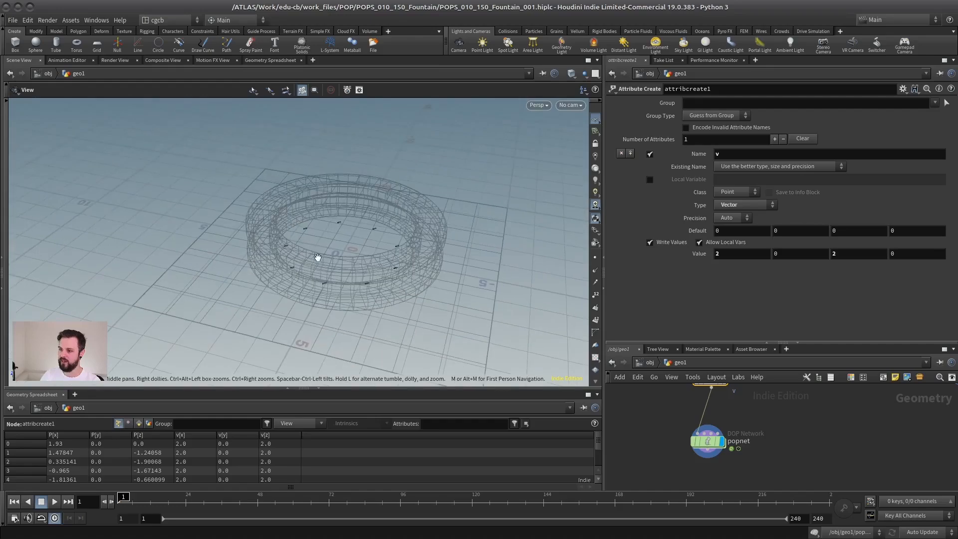
left_click(708, 442)
middle_click_drag(349, 272, 295, 330)
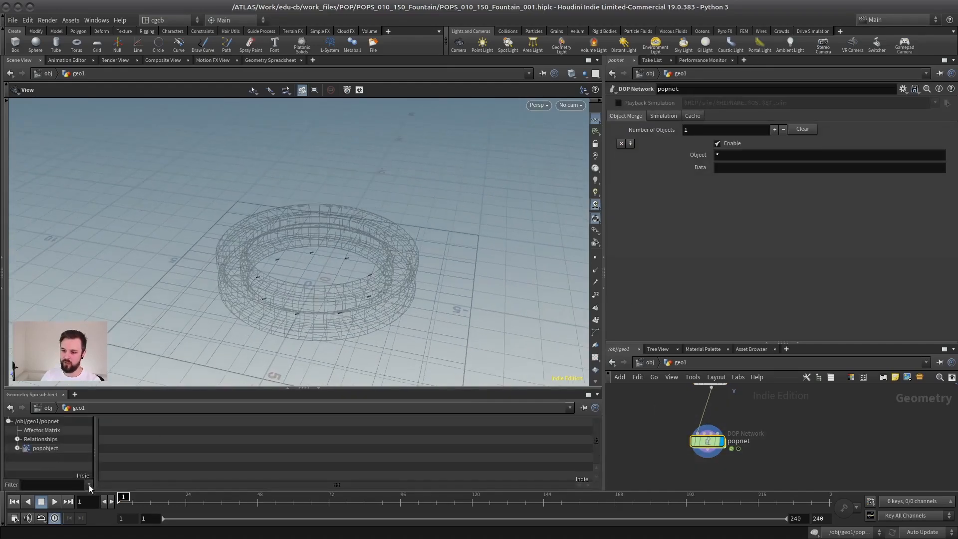
left_click_drag(336, 244, 293, 234)
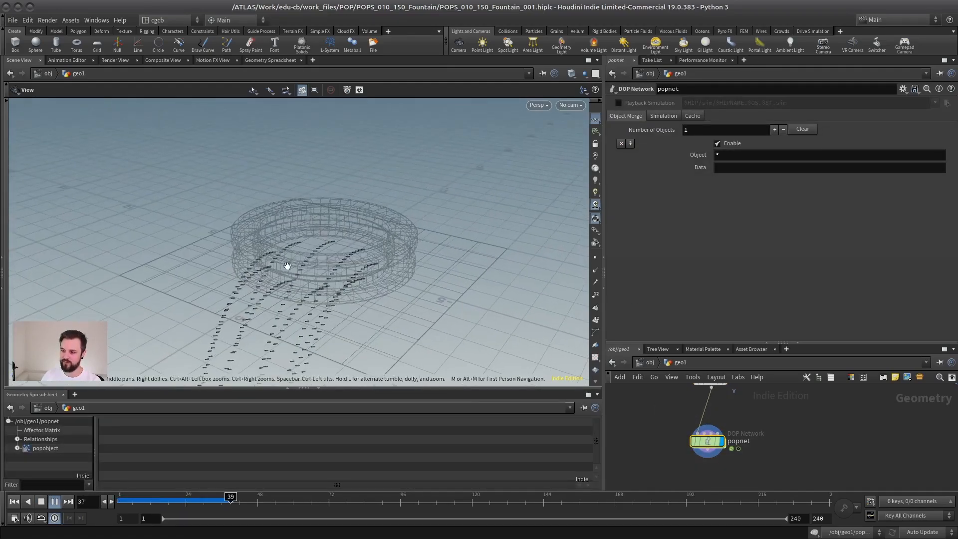
right_click_drag(286, 265, 361, 257)
left_click_drag(378, 259, 306, 248)
left_click(47, 501)
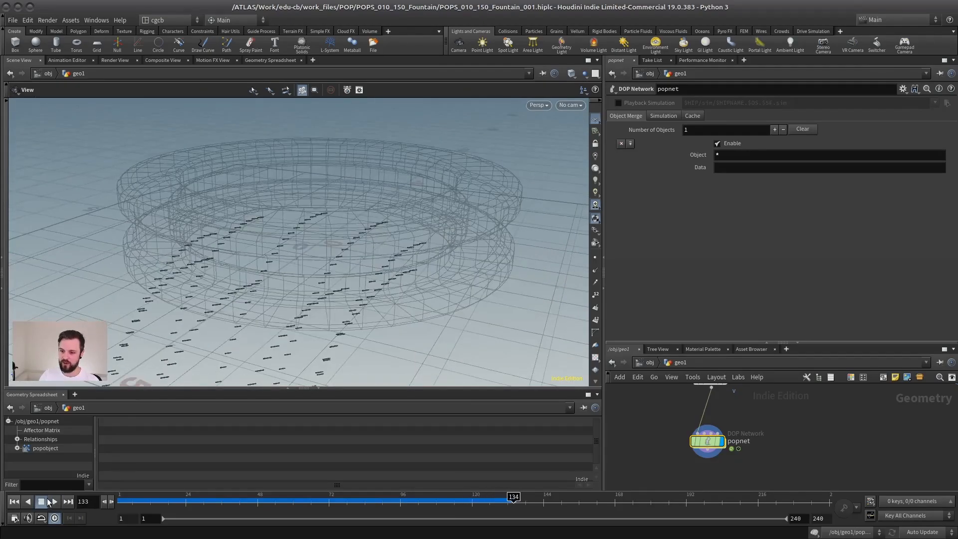
- Switch the POP Source's Initial Velocity to Set initial velocity for comparison, and restore Use inherited velocity
double_click(708, 441)
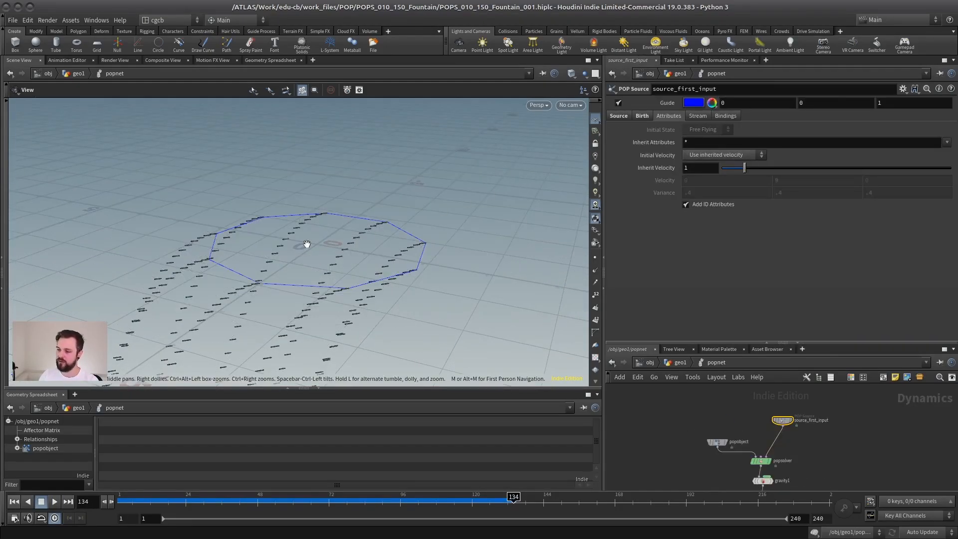
left_click_drag(307, 244, 379, 235)
left_click(724, 156)
left_click(710, 185)
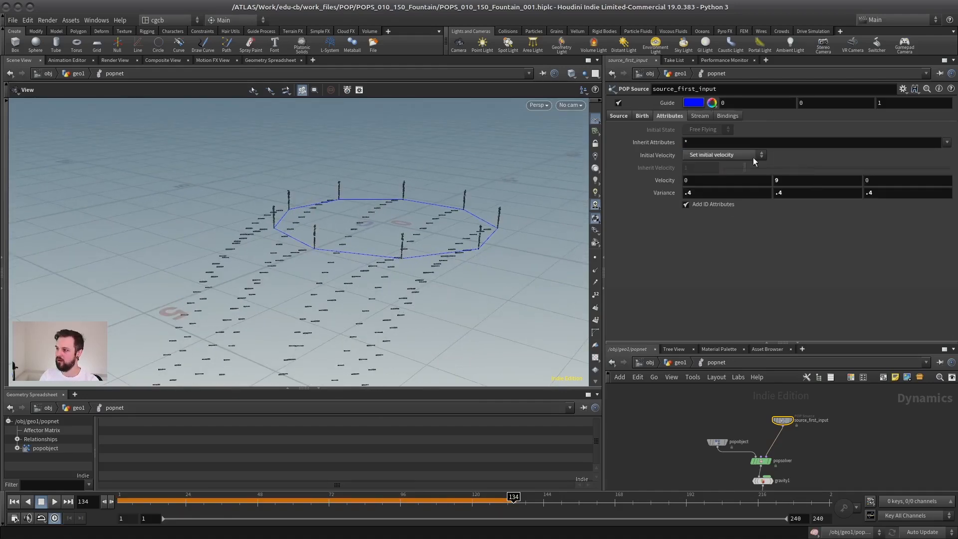
left_click(722, 152)
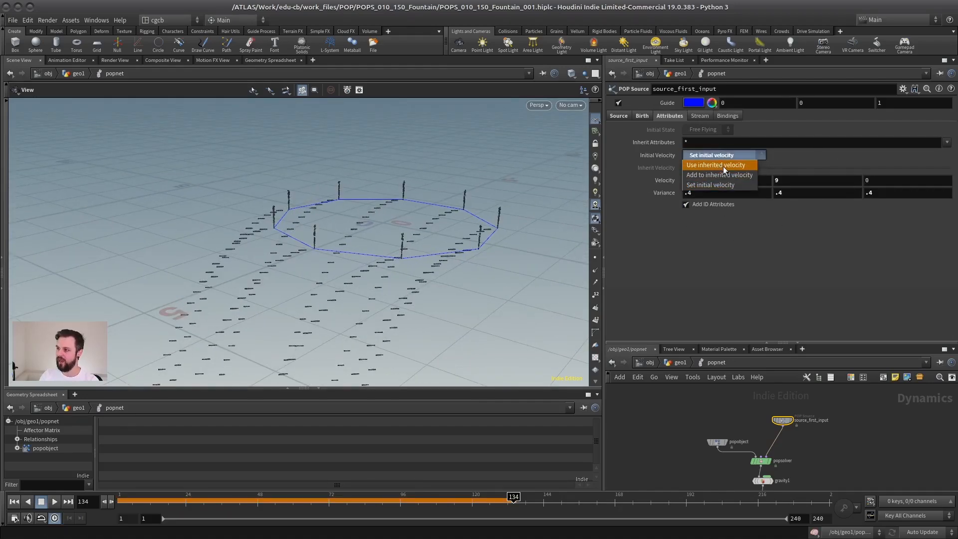
left_click(723, 166)
- Replay the simulation from the first frame and examine how the particles follow the inherited velocity
left_click_drag(320, 300, 360, 280)
left_click(18, 502)
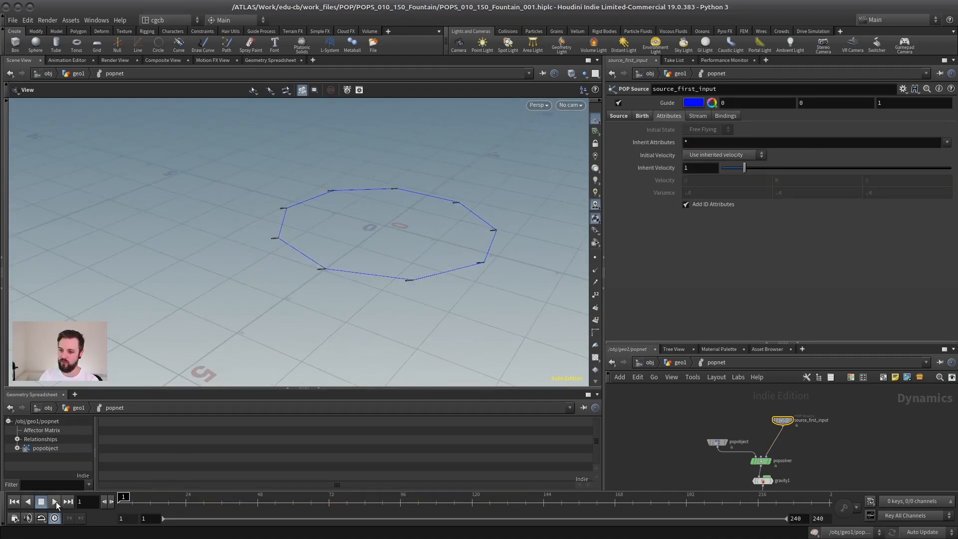
left_click(55, 501)
left_click(40, 504)
left_click_drag(339, 283, 287, 312)
- Return to the Attribute Create node in the geometry network and set the v value to 0, 8, 0
left_click_drag(738, 343, 739, 244)
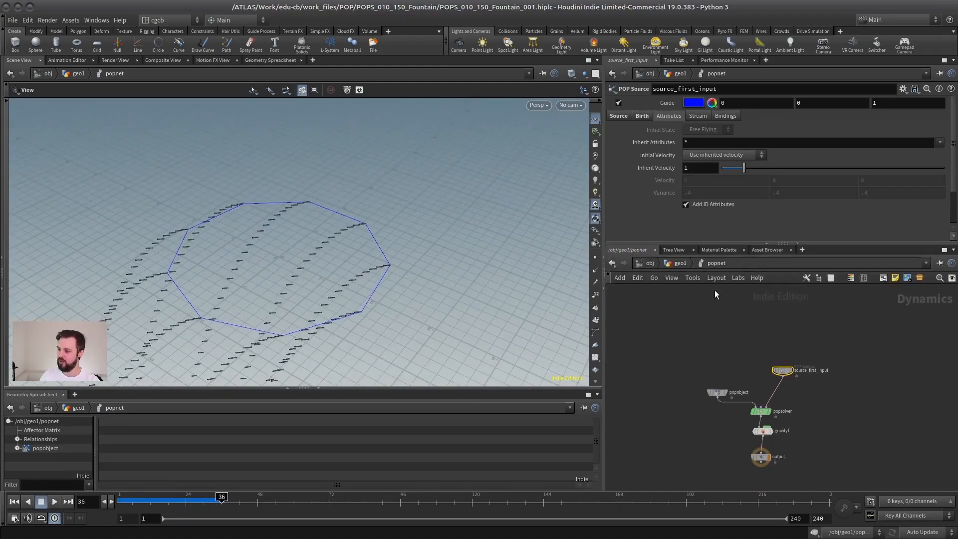
left_click(694, 263)
left_click_drag(746, 382, 747, 363)
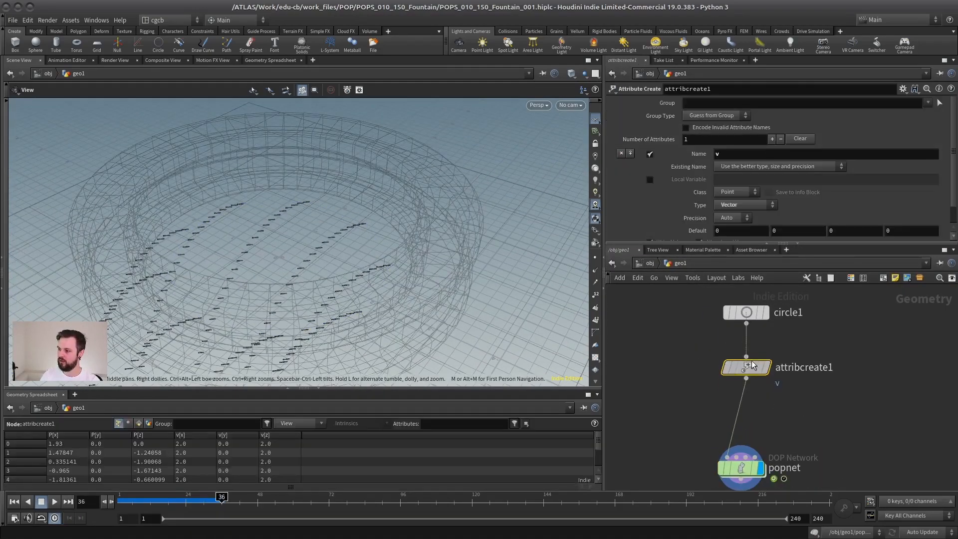
left_click_drag(747, 245, 747, 330)
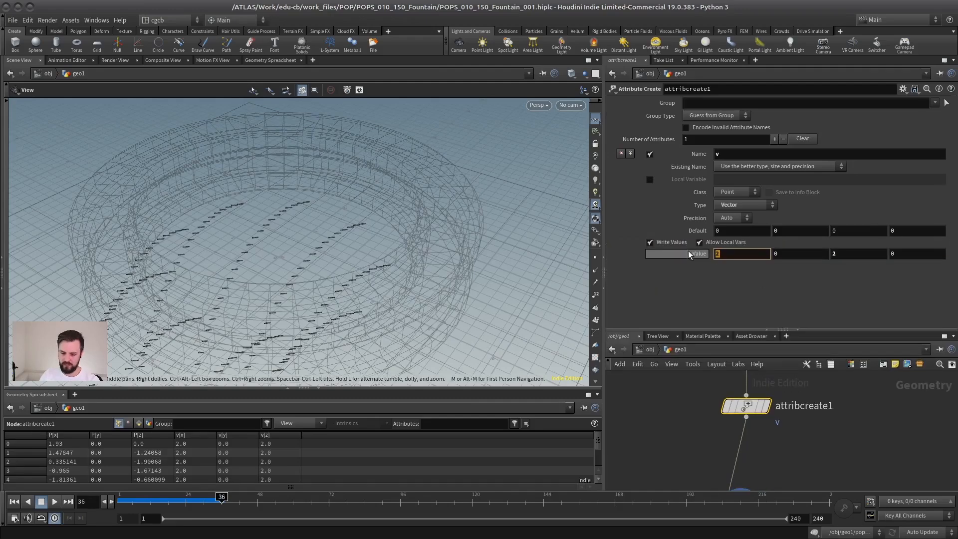
key("Tab")
type("8")
key("Tab")
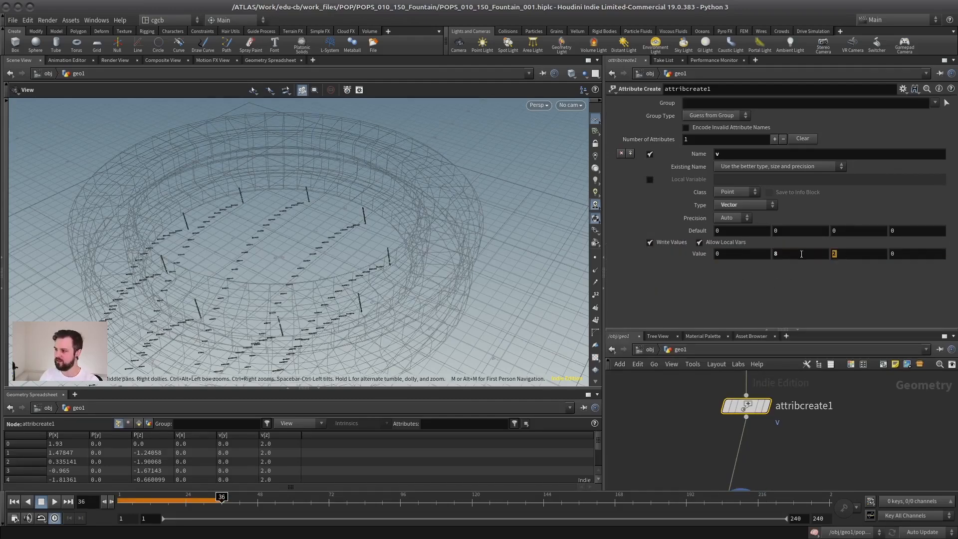
type("0")
left_click(686, 377)
key("h")
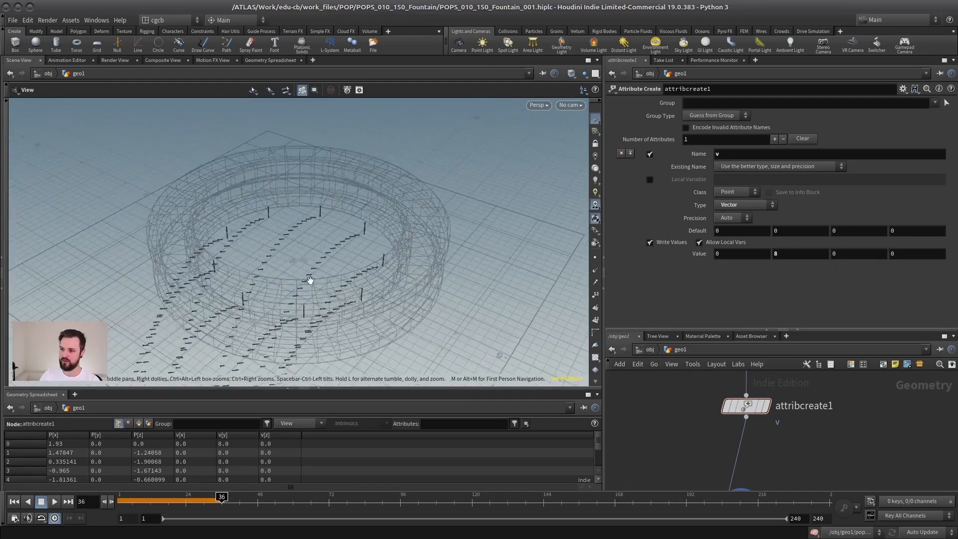
- Replay the simulation from the first frame to check the jets, and rename the Attribute Create node main_vel
left_click(14, 502)
left_click(56, 502)
left_click_drag(316, 285, 311, 146)
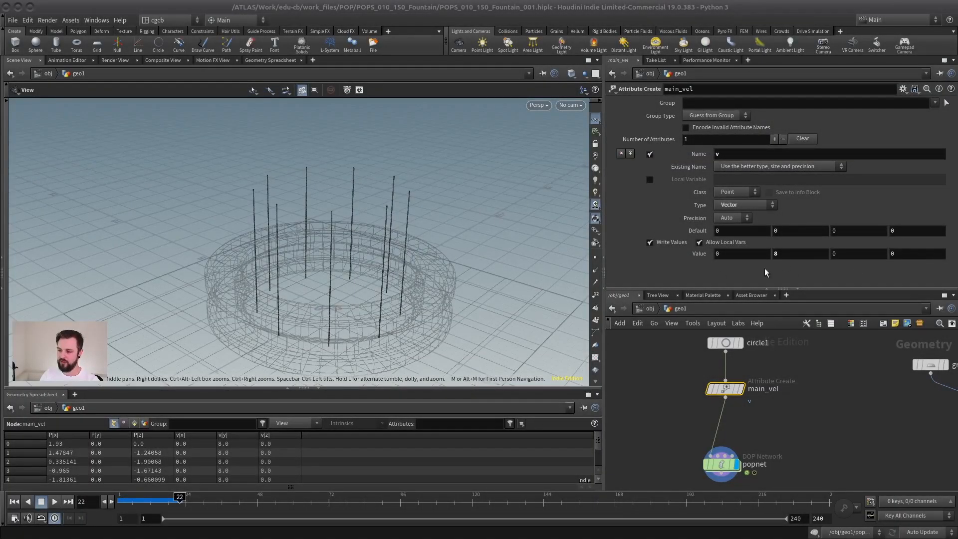
scroll(777, 342, "up", 2)
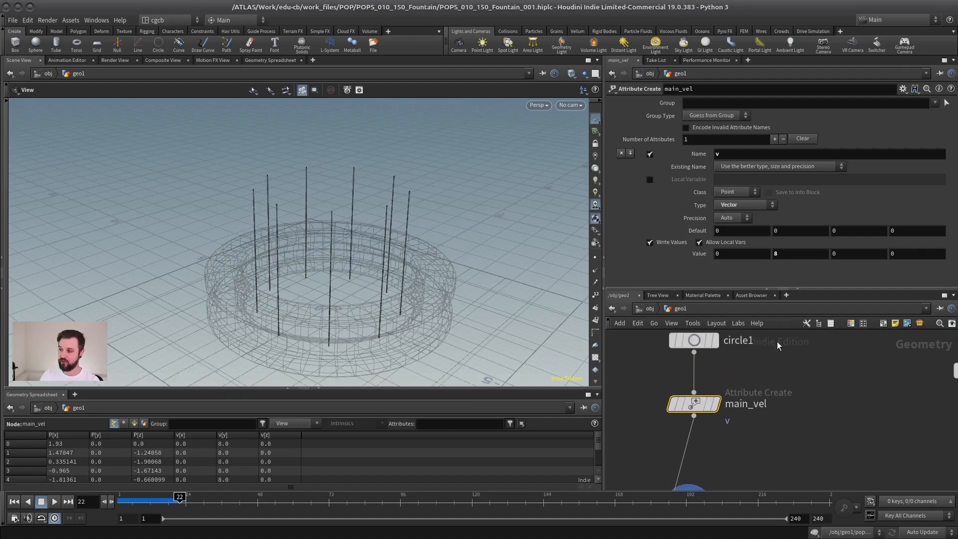
- Add an Attribute Randomize node between main_vel and the popnet DOP Network in the geometry network
middle_click_drag(724, 457, 753, 402)
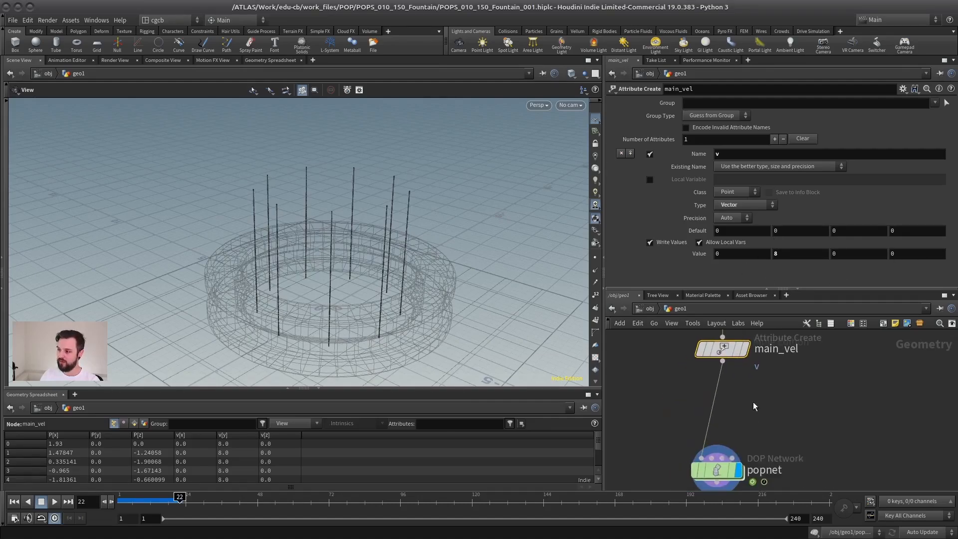
key("Tab")
type("attr")
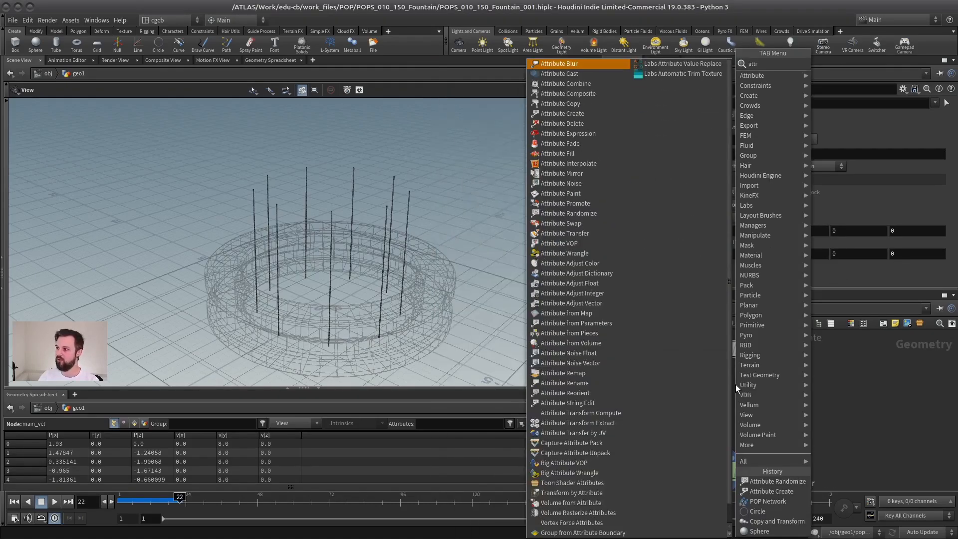
type(" rand")
key("Return")
left_click(740, 388)
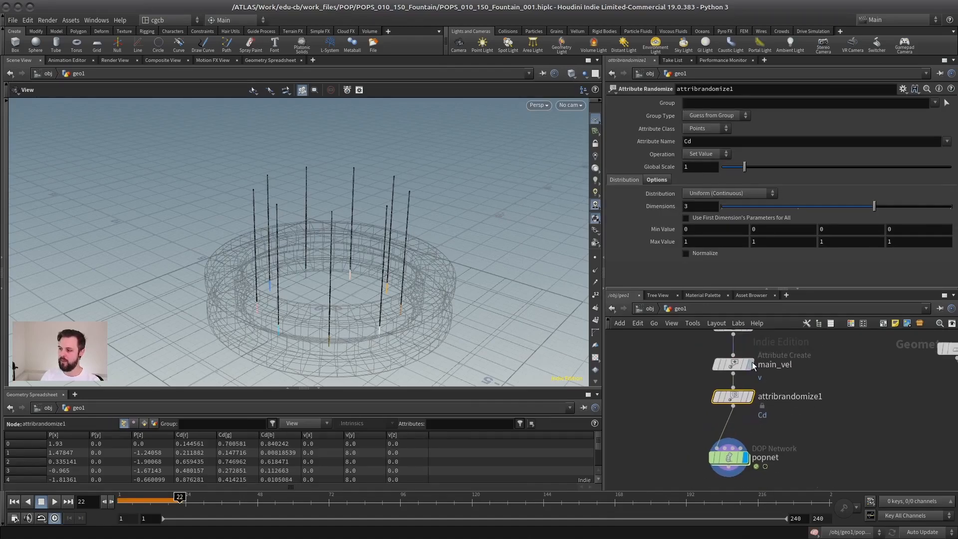
- Display main_vel's output for comparison, switch the display to the Attribute Randomize node, and move that node slightly aside
left_click(752, 365)
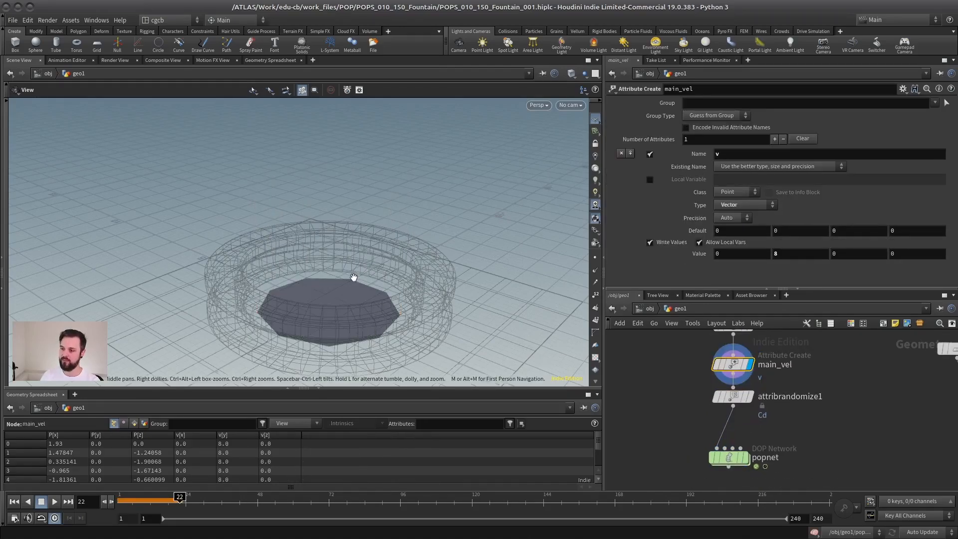
left_click(729, 458)
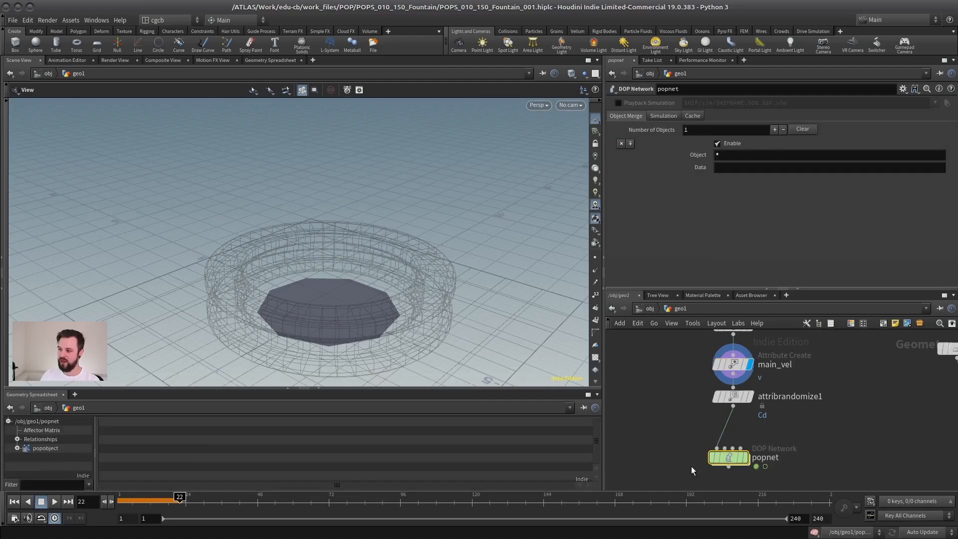
left_click(750, 397)
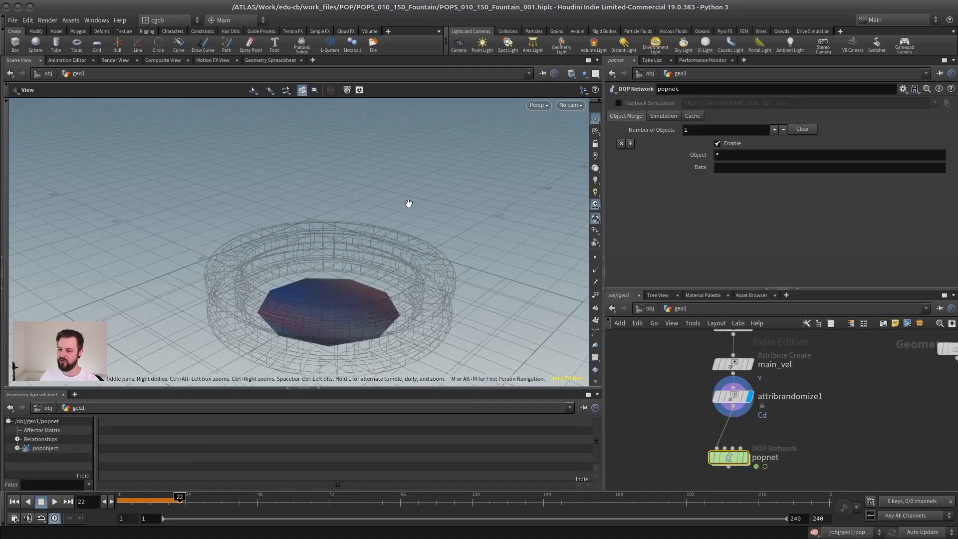
left_click(724, 397)
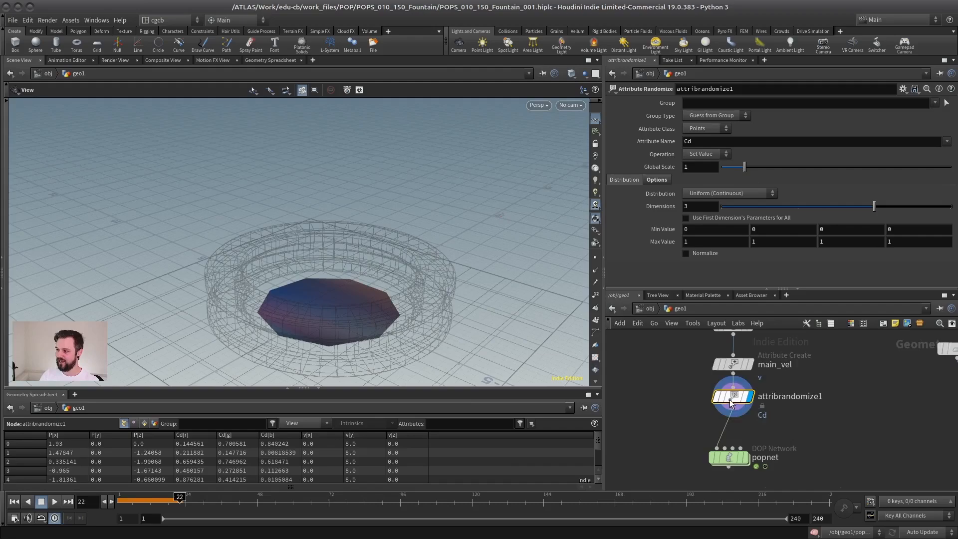
left_click_drag(731, 396, 764, 399)
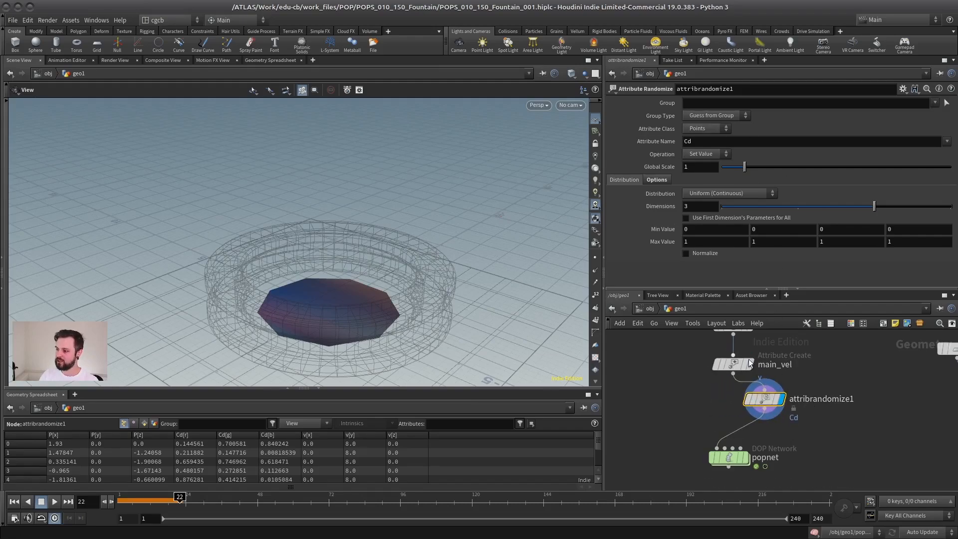
- Set attribrandomize1 to add values with a Direction or Orientation distribution on the attribute v
left_click(709, 153)
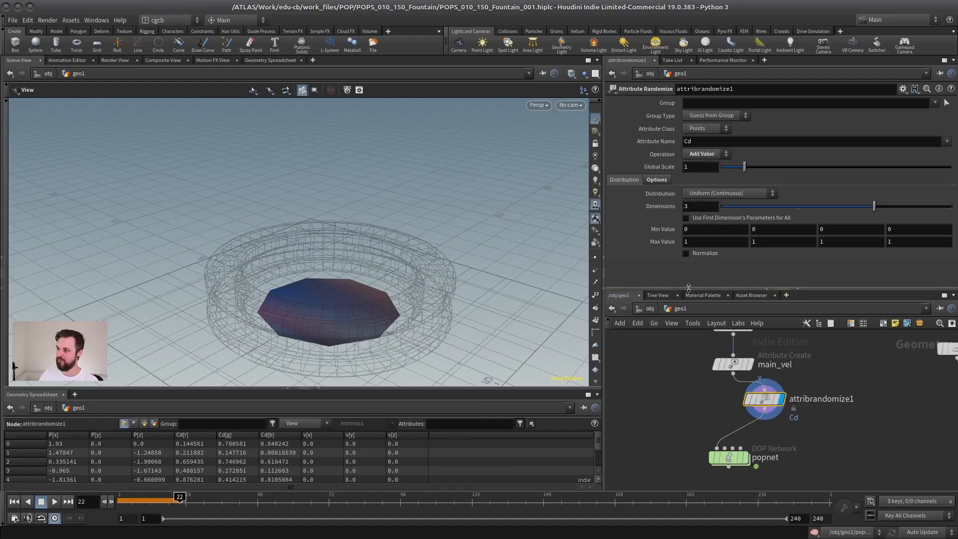
left_click(719, 194)
left_click(734, 244)
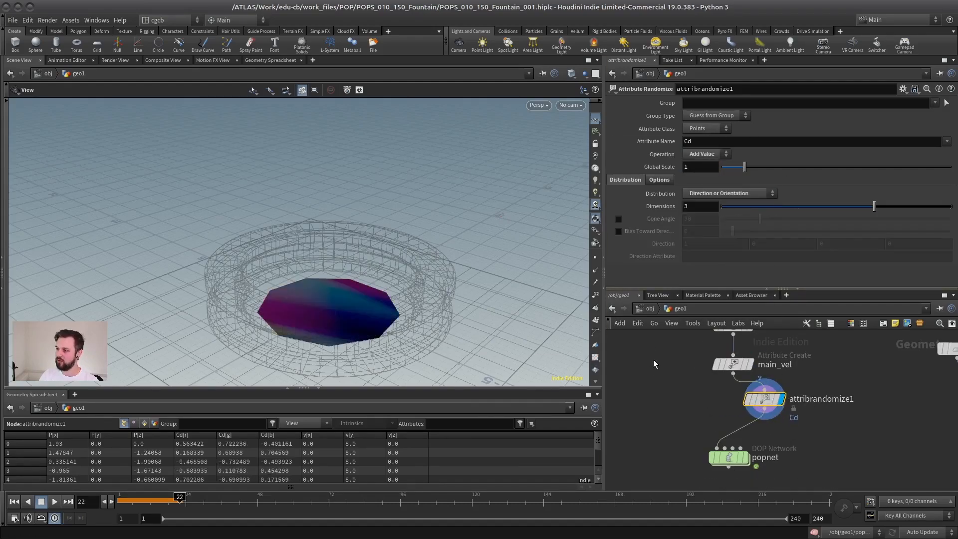
double_click(695, 141)
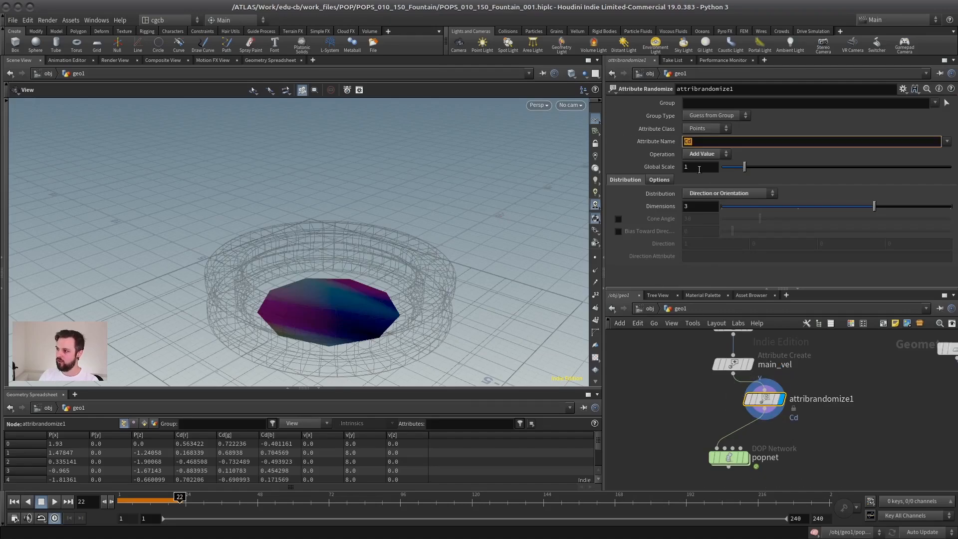
key("Return")
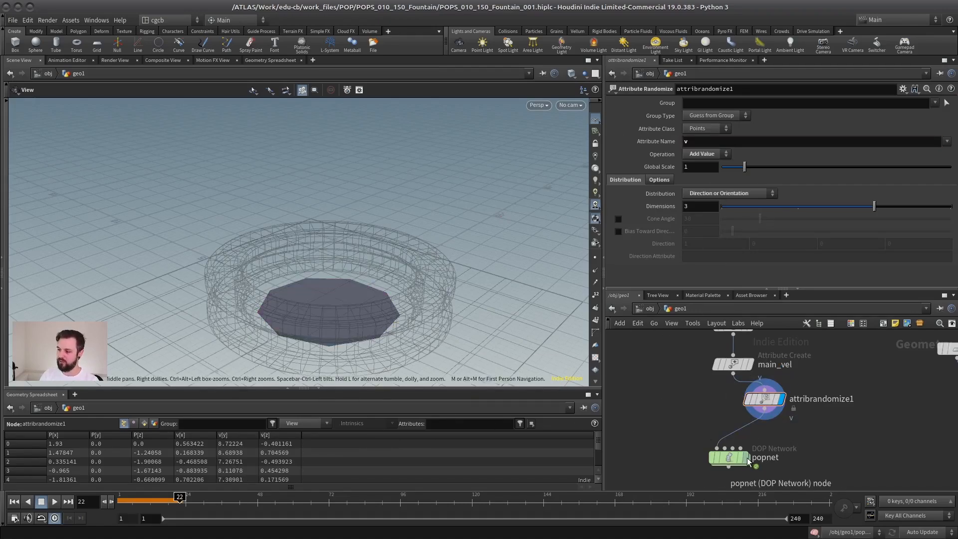
- Display the popnet node and play the simulation from the first frame to examine the randomized particle directions
left_click(747, 457)
left_click(14, 502)
left_click(54, 502)
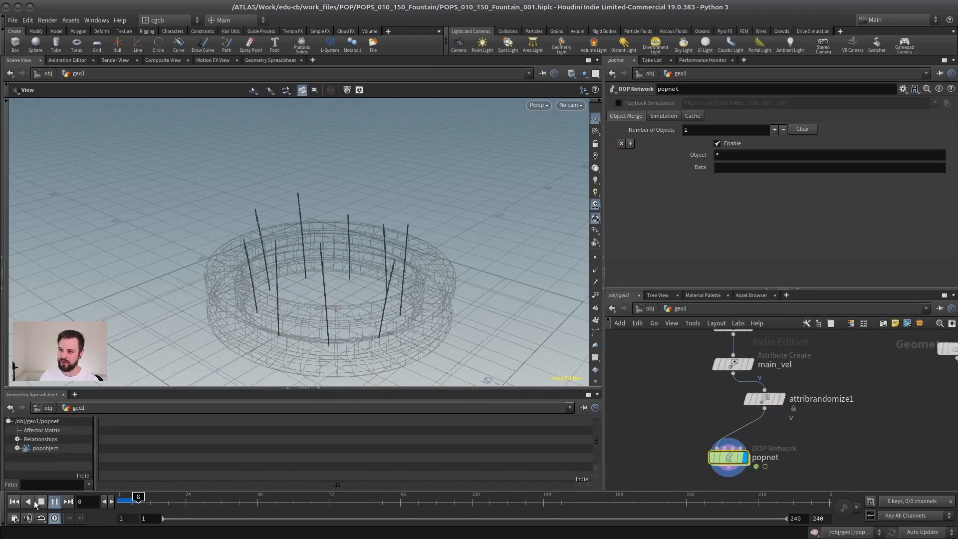
left_click(41, 502)
left_click_drag(394, 224, 378, 256)
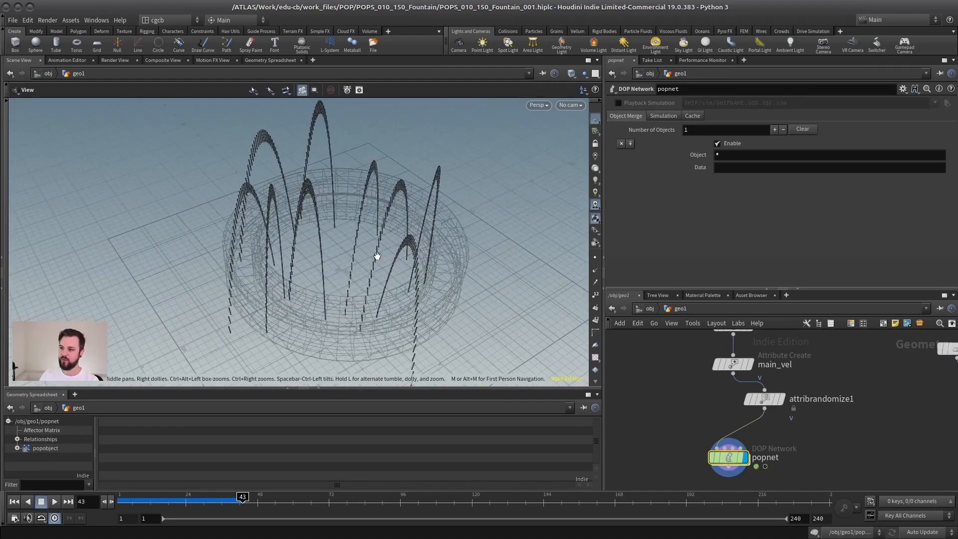
- Delete attribrandomize1, move popnet closer beneath main_vel, and return the timeline to frame 1
left_click(766, 399)
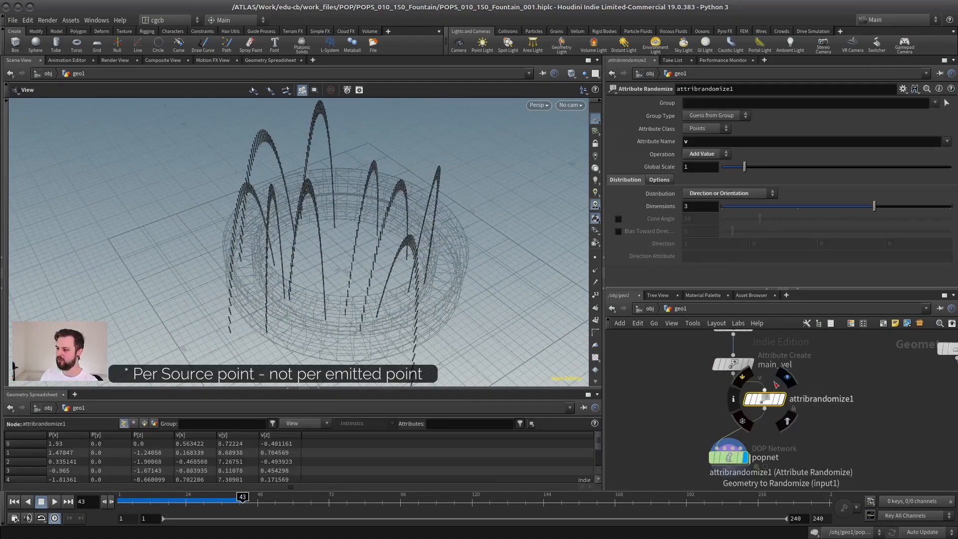
key("Delete")
left_click(735, 363)
left_click_drag(755, 289, 755, 204)
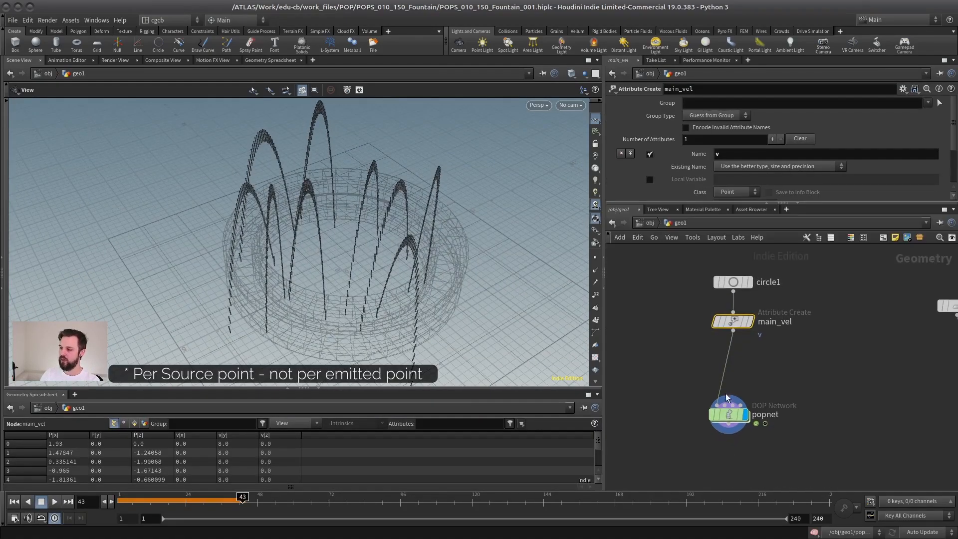
left_click_drag(727, 398, 731, 368)
left_click(14, 502)
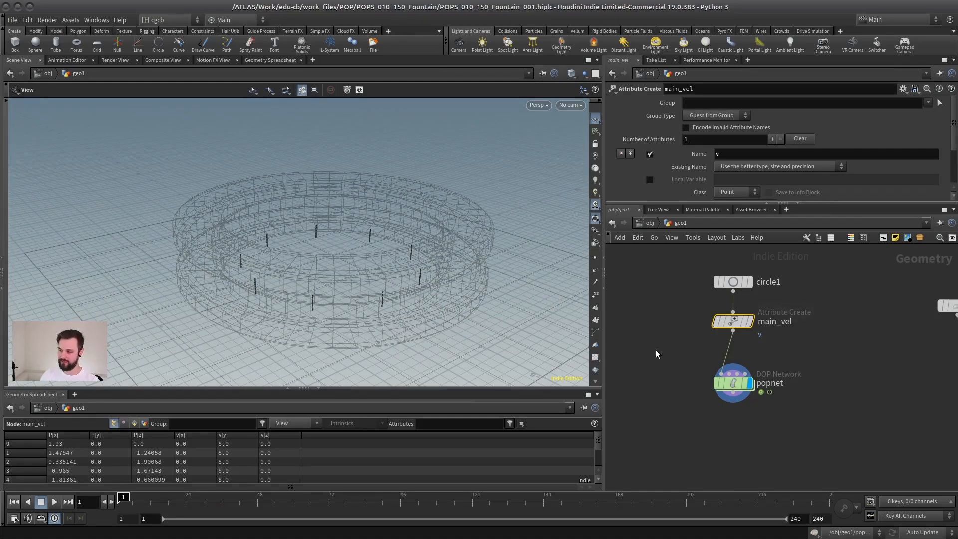
- Inside popnet, set source_first_input's Initial Velocity to Add to inherited velocity and its Y velocity to 0
double_click(733, 382)
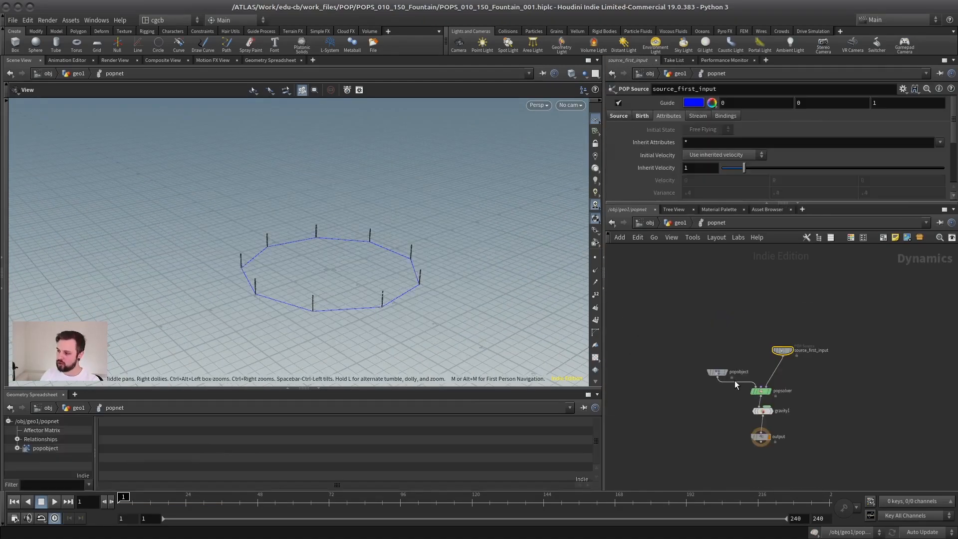
left_click(703, 157)
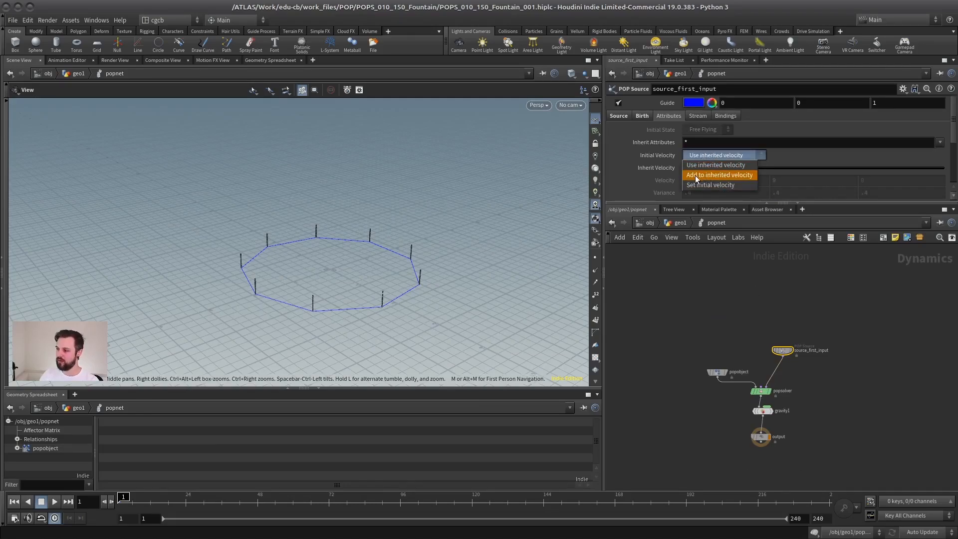
left_click(745, 174)
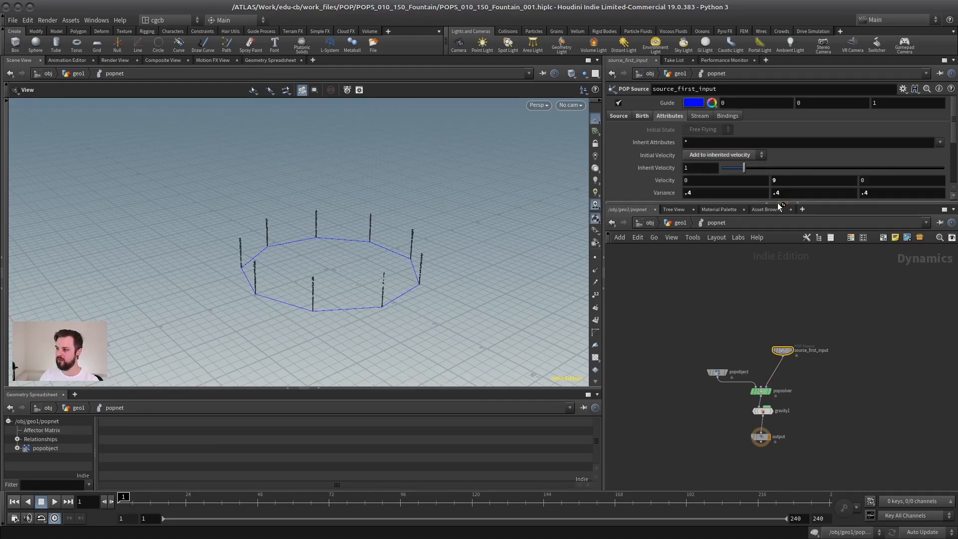
left_click_drag(754, 204, 750, 262)
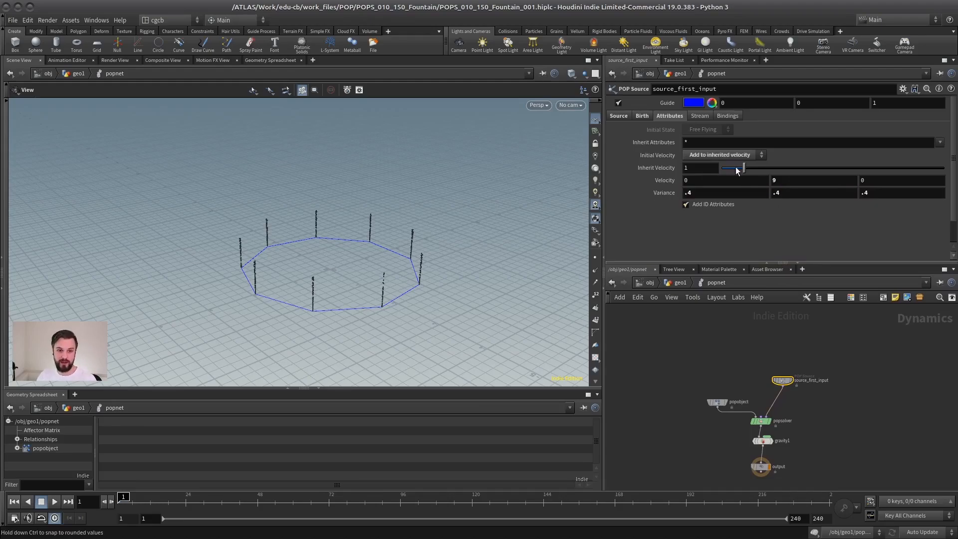
left_click(777, 180)
type("0")
left_click(793, 308)
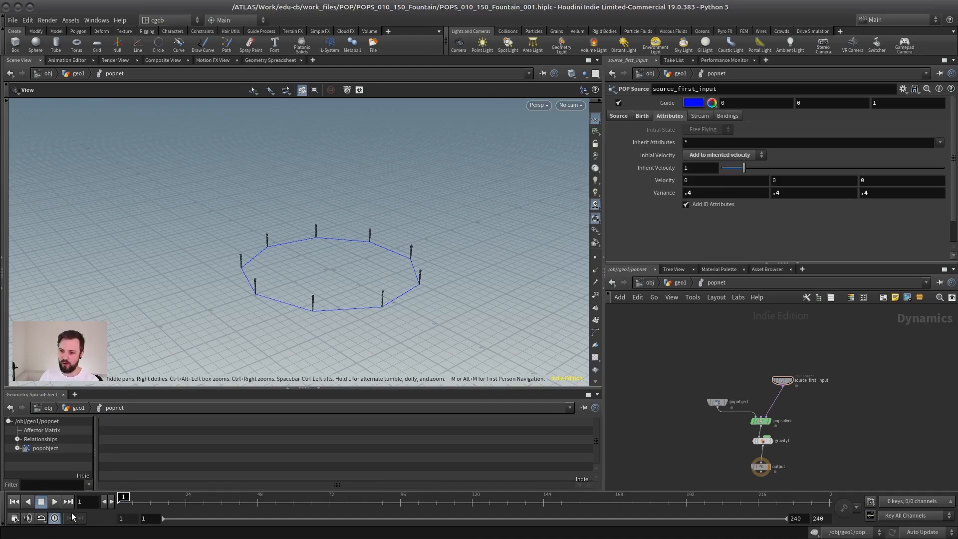
- Play the simulation to examine how the velocity variance spreads the emitted particles
left_click(55, 502)
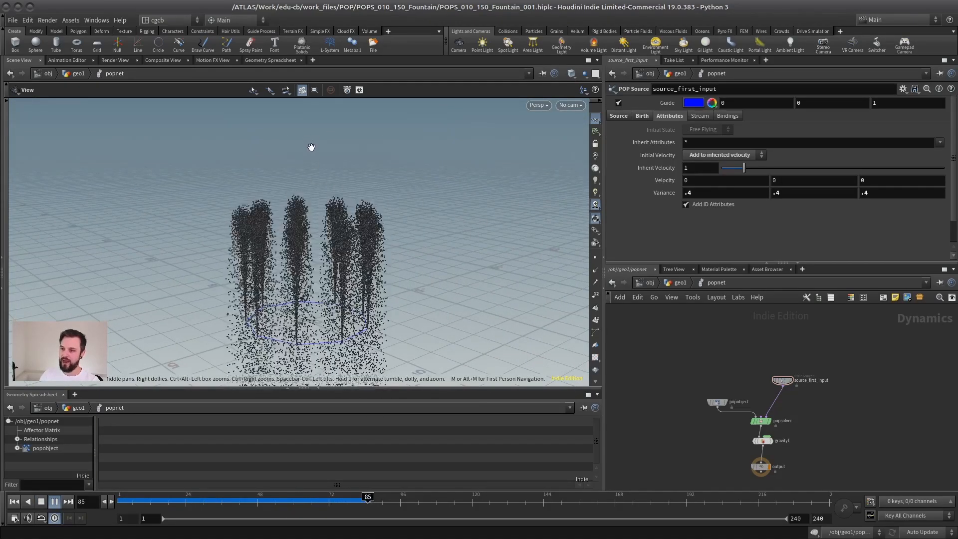
left_click(686, 181)
key("Tab")
key("Tab")
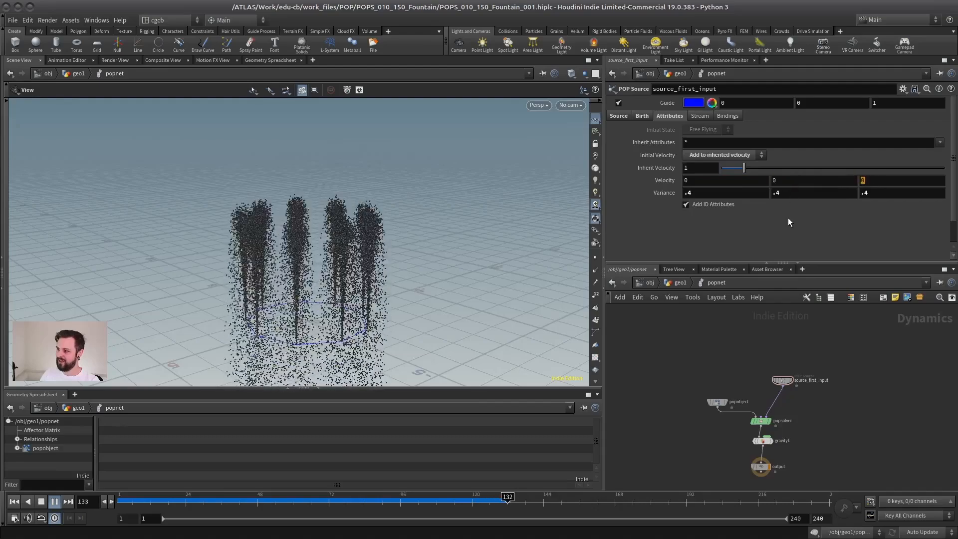
left_click_drag(862, 349, 758, 409)
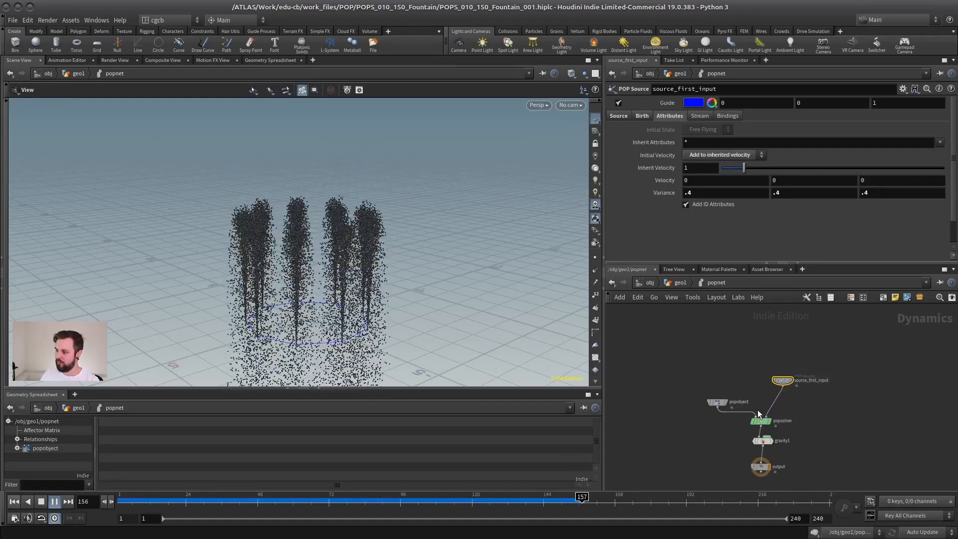
left_click(42, 502)
- Return to the geo1 network and inspect the output geometry and point velocities of main_vel
left_click(680, 283)
left_click(695, 365)
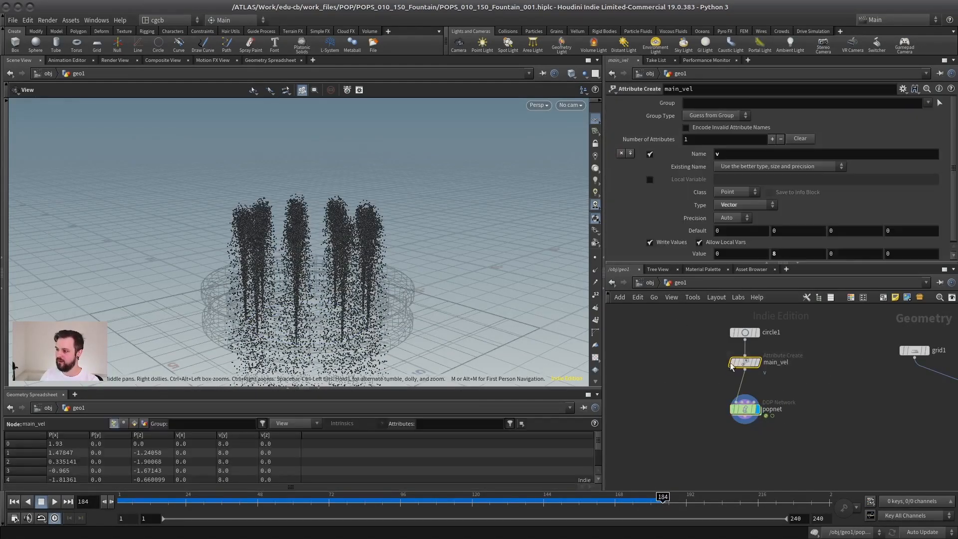
left_click(707, 366)
scroll(355, 310, "up", 3)
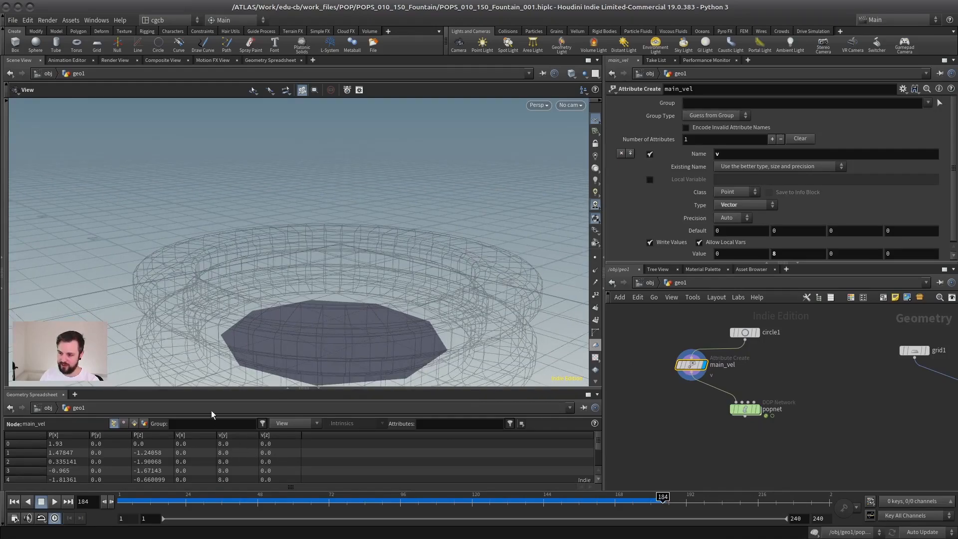
scroll(434, 272, "down", 3)
- Display popnet and replay the simulation from the first frame, viewing the particle columns from above
left_click(757, 409)
left_click(745, 410)
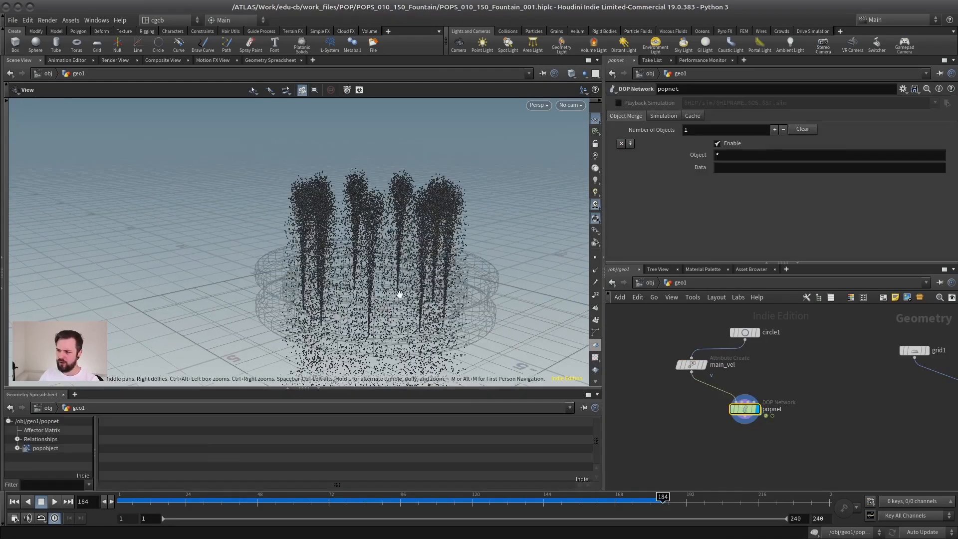
left_click(14, 502)
left_click(54, 501)
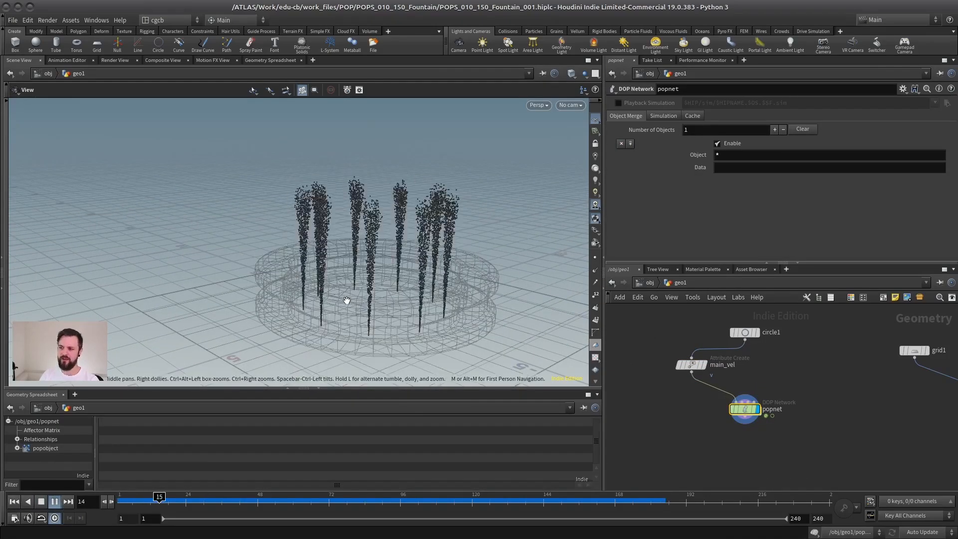
left_click(43, 501)
mouse_move(350, 249)
left_mouse_down()
mouse_move(395, 262)
mouse_move(355, 218)
mouse_move(346, 253)
left_mouse_up()
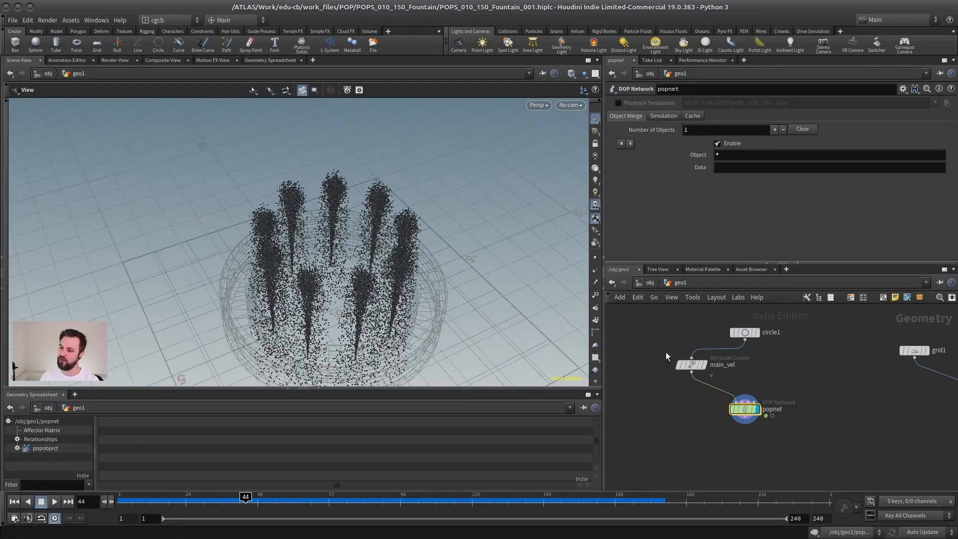
left_click_drag(268, 337, 280, 320)
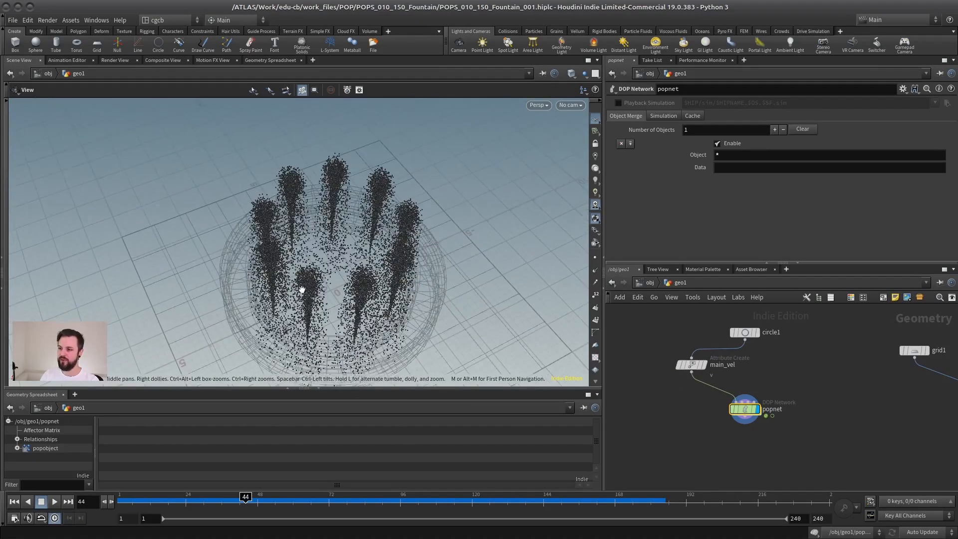
- Delete the main_vel node between circle1 and popnet
left_click(689, 365)
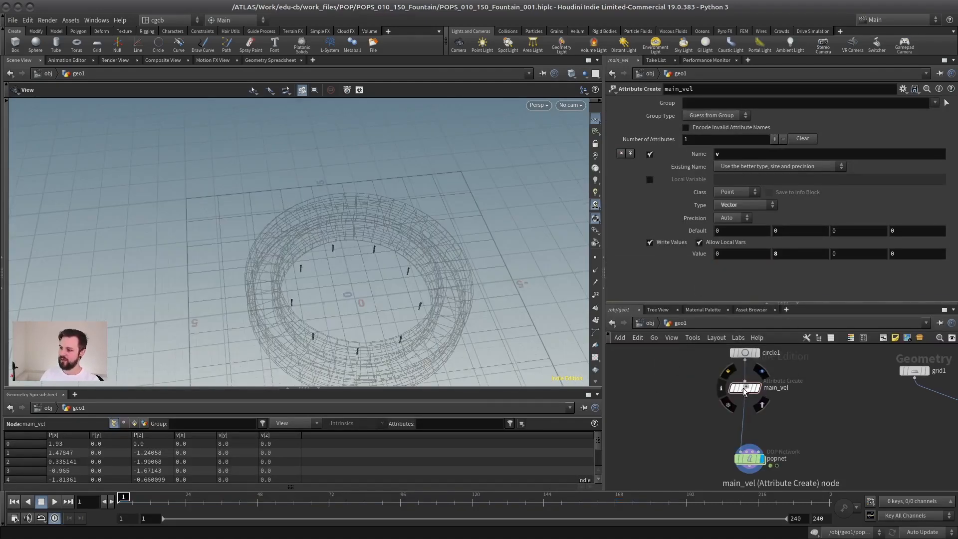
left_click_drag(745, 391, 742, 383)
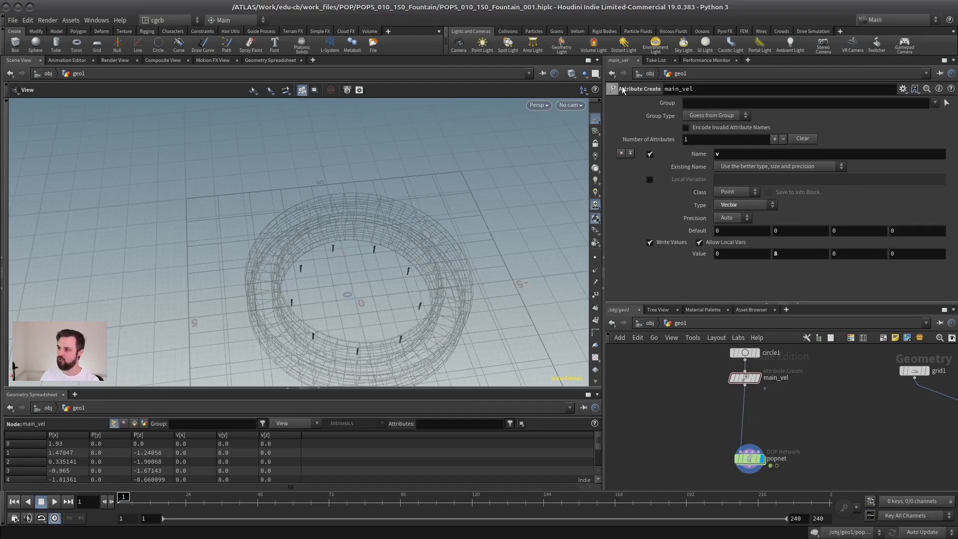
key("Delete")
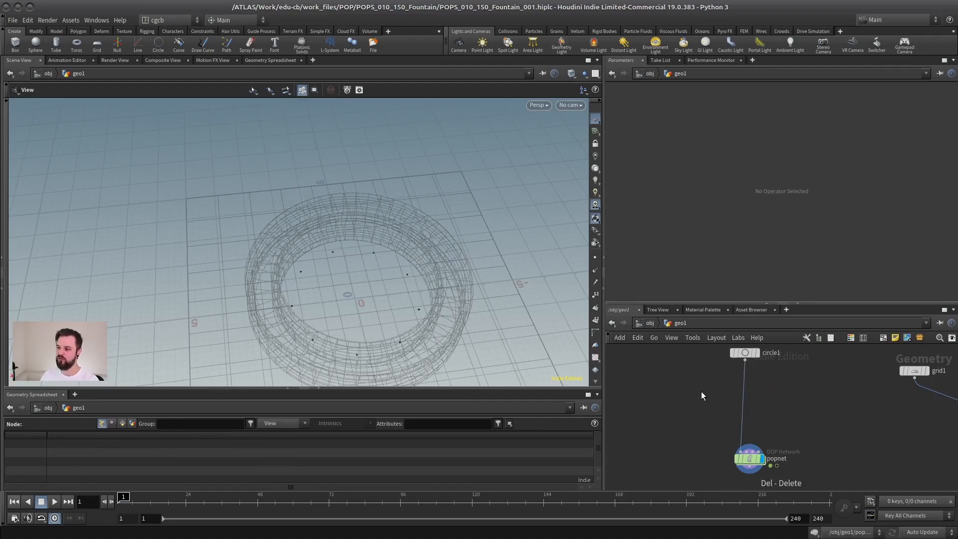
- Insert a Point Wrangle node on the connection between circle1 and popnet
key("Tab")
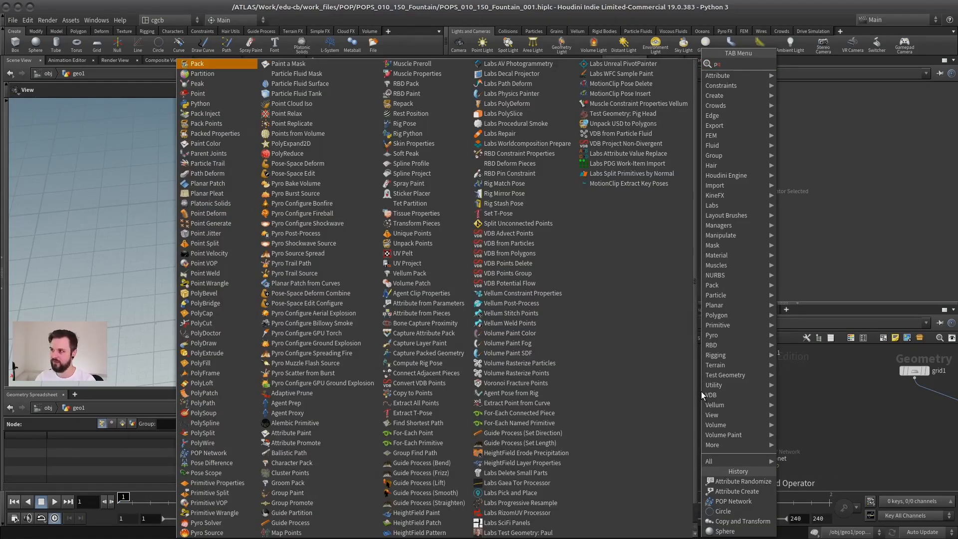
type("pwr")
key("Return")
left_click(743, 403)
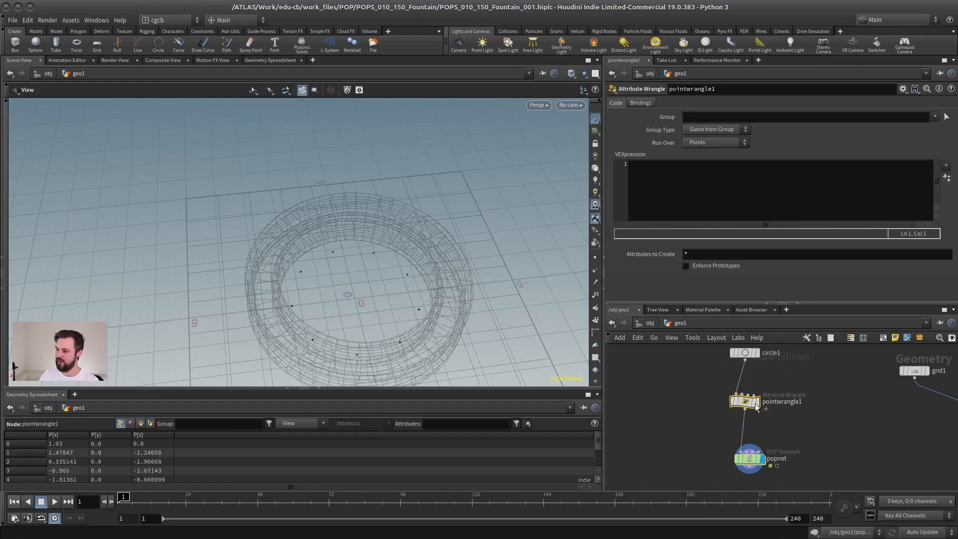
- Write the expression v@v=v@P; in pointwrangle1 to drive velocity from the point position
left_click(749, 210)
type("v")
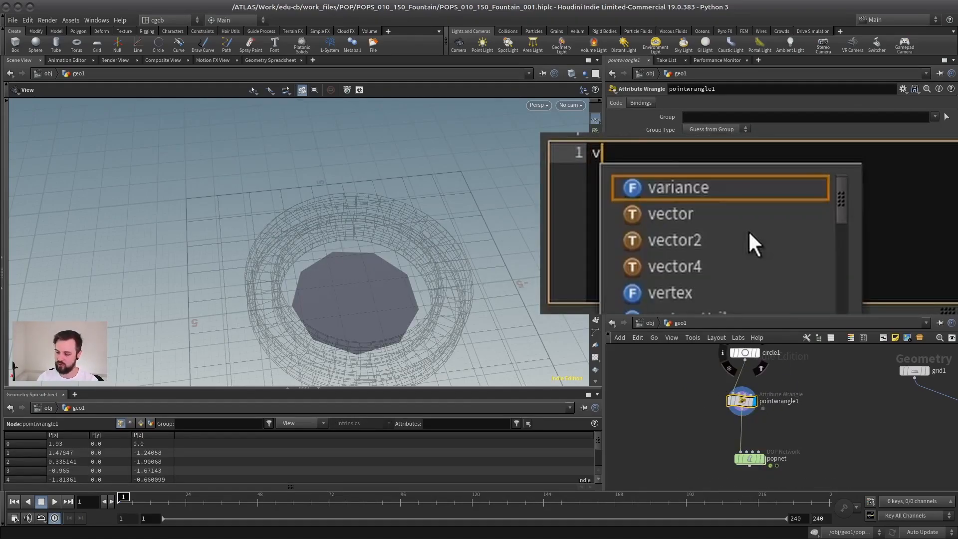
type("@v=")
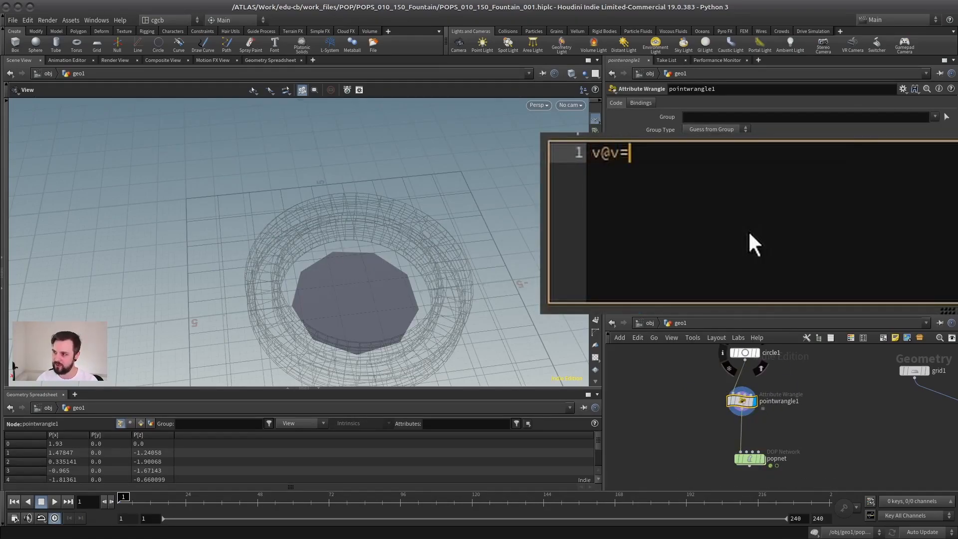
type("v@P;")
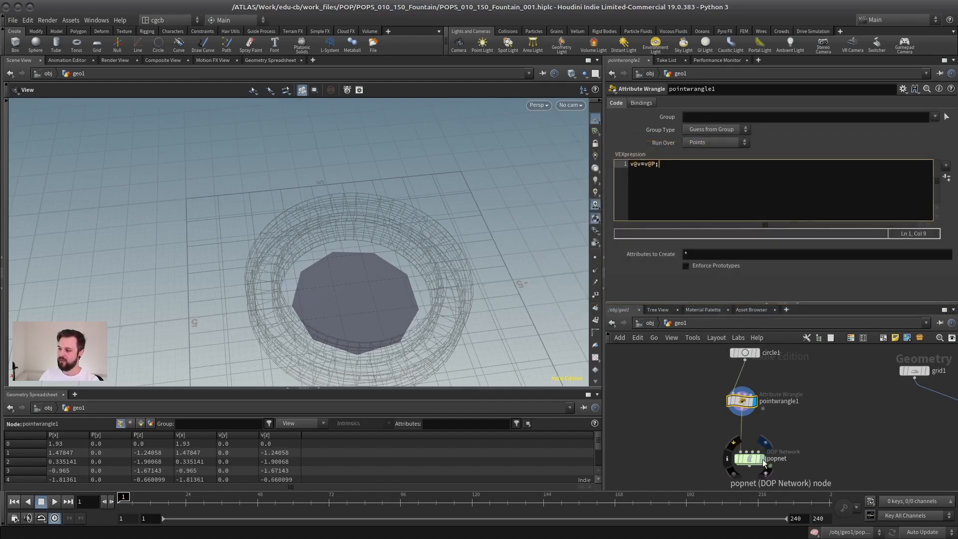
- Display popnet and play the simulation, orbiting around it to examine the outward particle motion
left_click(762, 460)
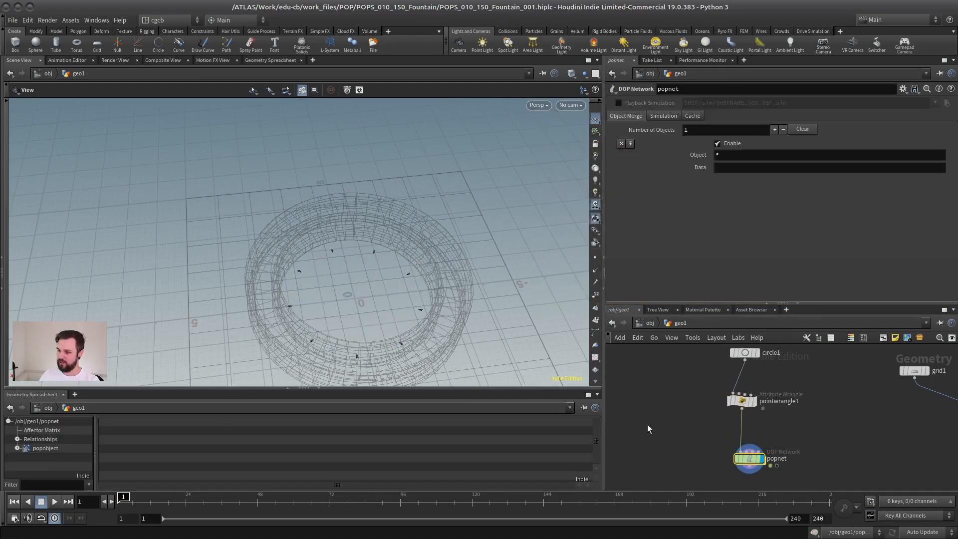
left_click(55, 501)
left_click_drag(347, 313, 411, 298)
right_click_drag(411, 298, 320, 318)
middle_click_drag(320, 318, 314, 223)
left_click_drag(314, 223, 309, 242)
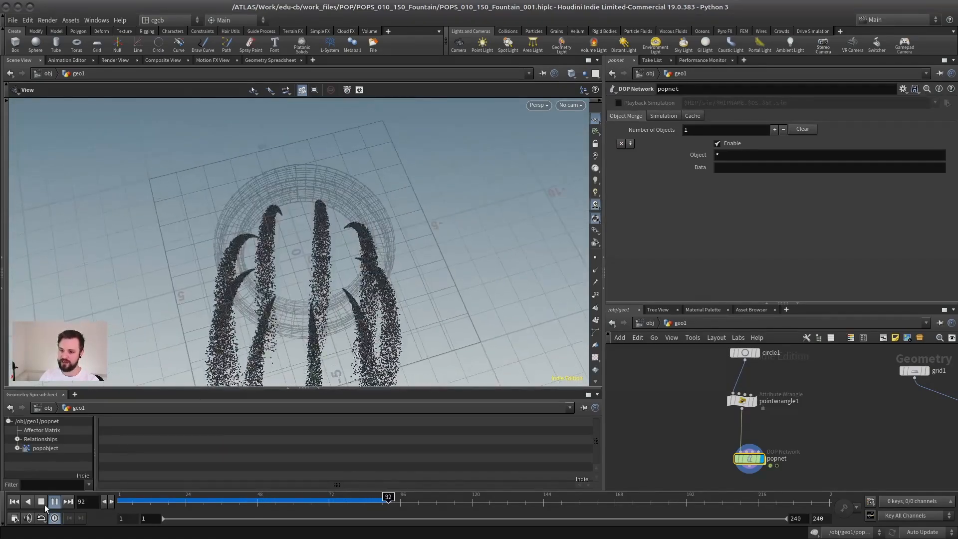
left_click(43, 503)
- Negate the position in pointwrangle1's expression so that it reads v@v=-v@P;
left_click(743, 400)
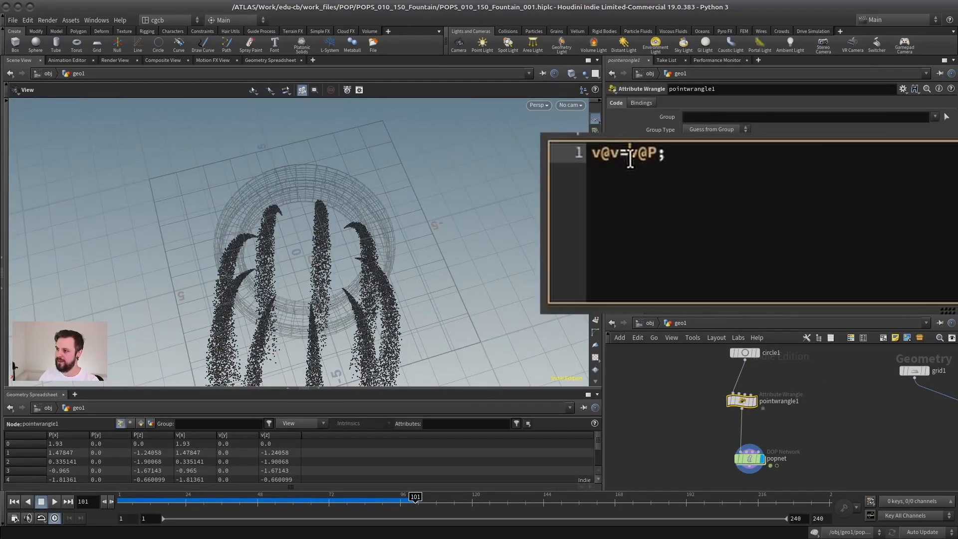
type("-")
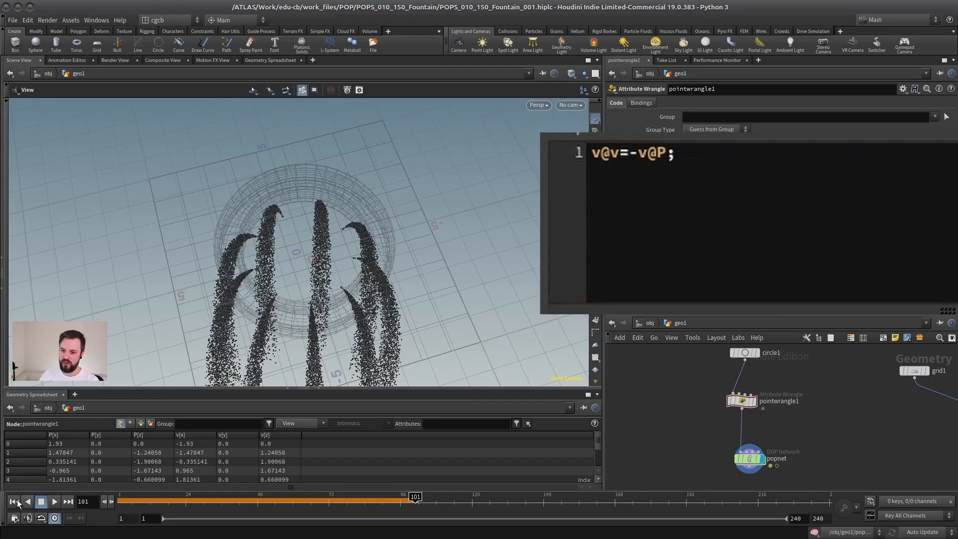
- Replay the simulation from the first frame and orbit around it to examine the particles' motion with the negated velocity
left_click(14, 502)
left_click(54, 501)
left_click_drag(269, 210, 269, 180)
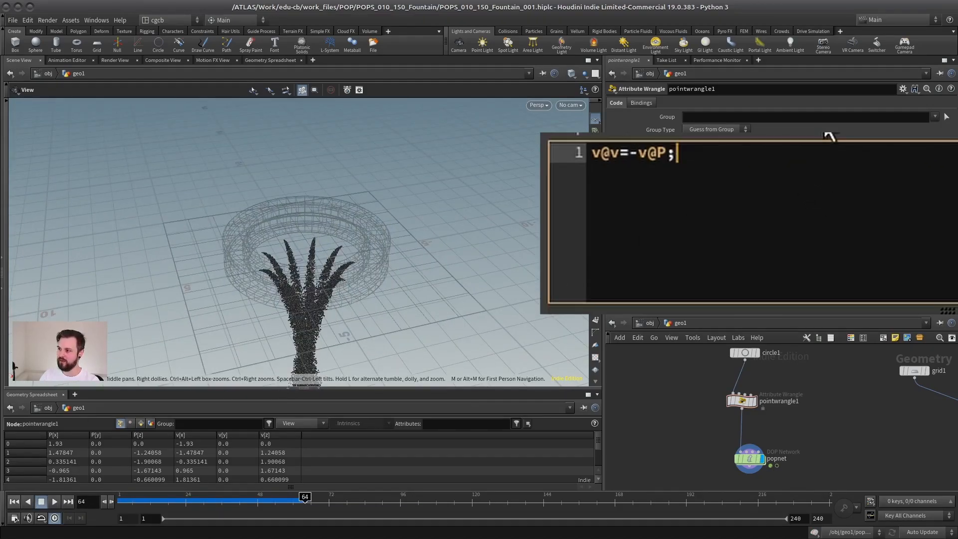
- Add the line v@v+=set(0,8,0); below the first expression in pointwrangle1 to give the particles upward velocity
key("Return")
key("Return")
type("v@")
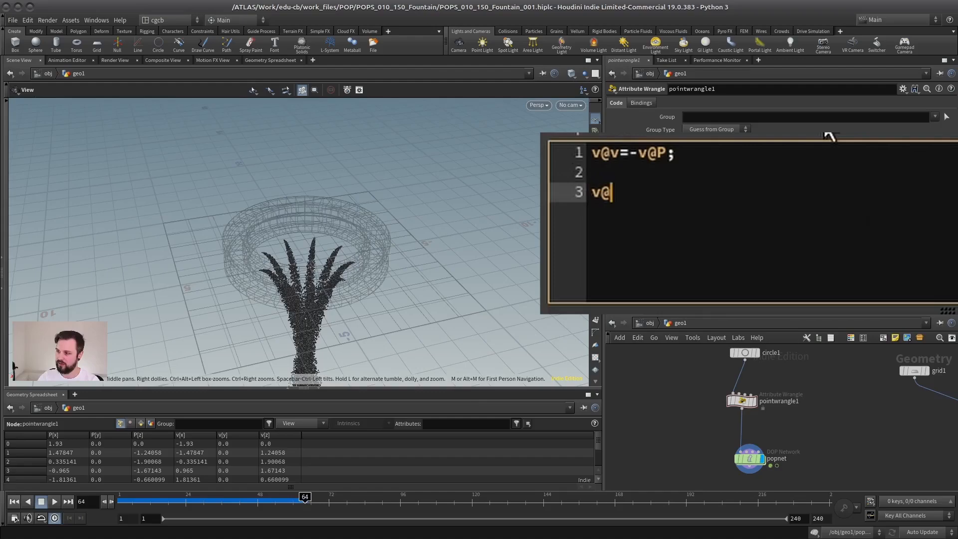
type("v+")
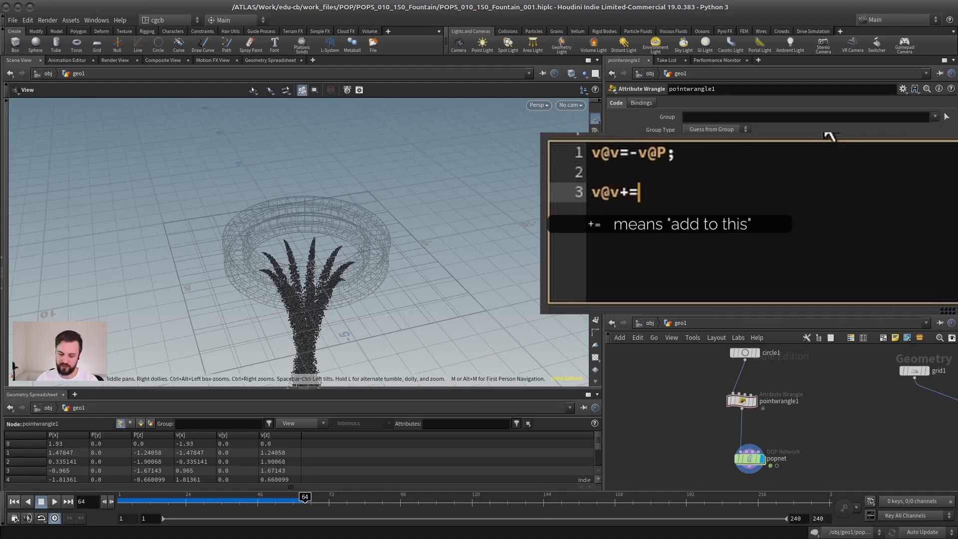
type("=set(")
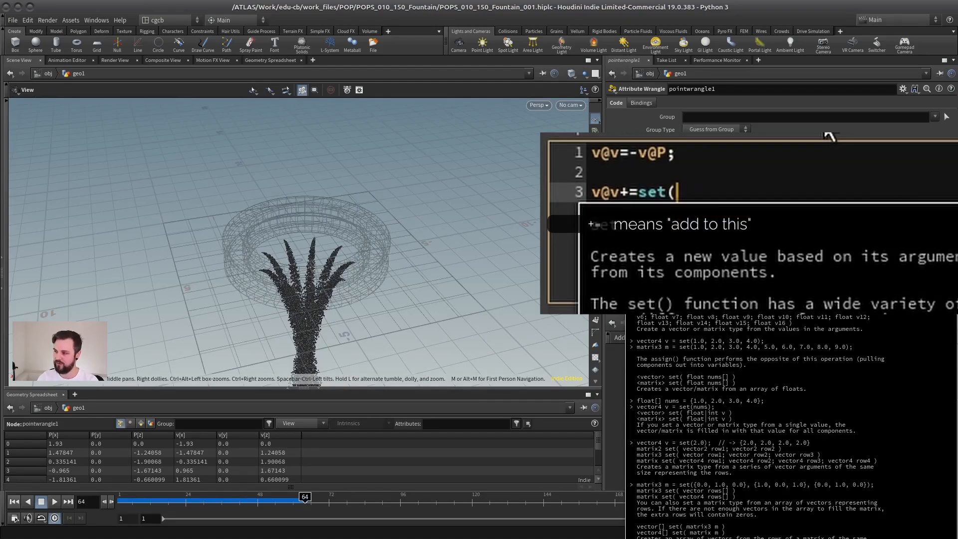
type("0,8,0);")
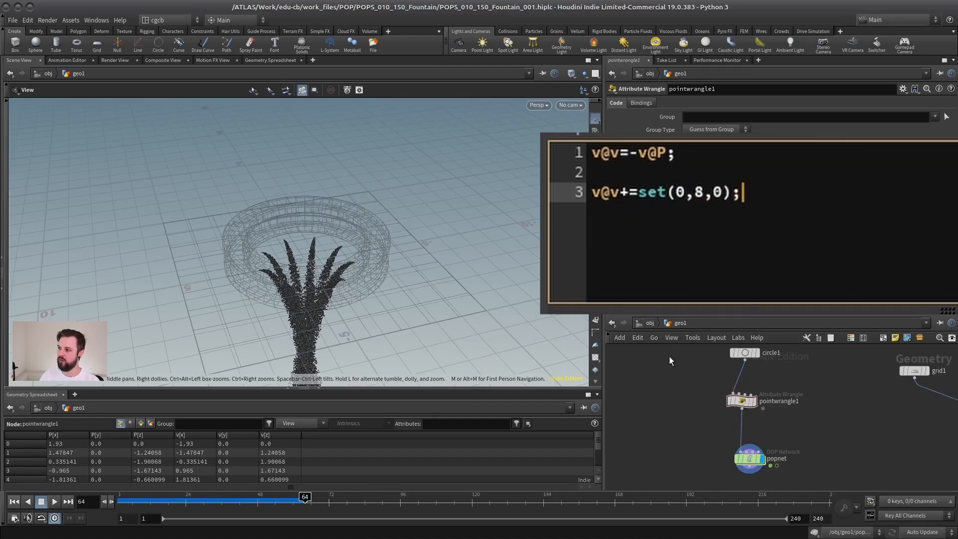
left_click(678, 153)
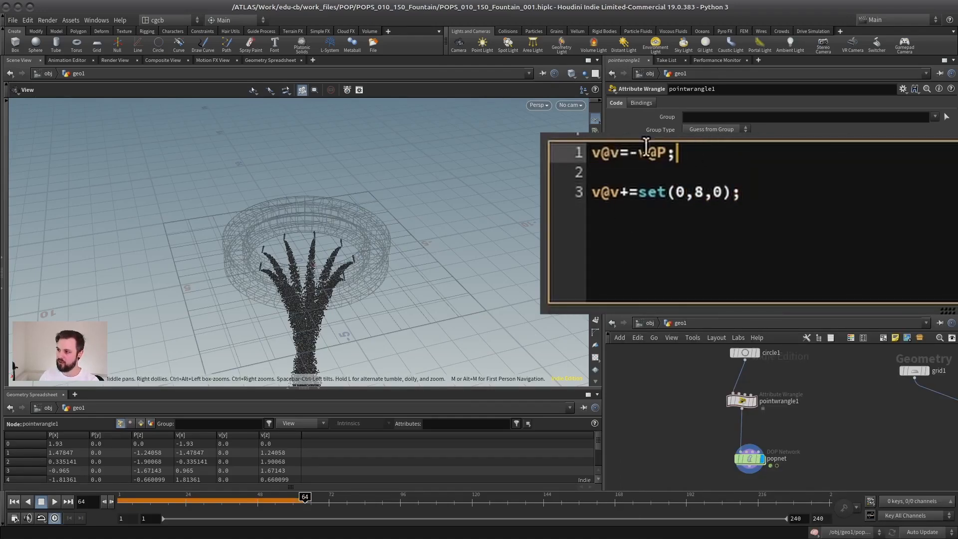
left_click(628, 153, "shift")
left_click(817, 152)
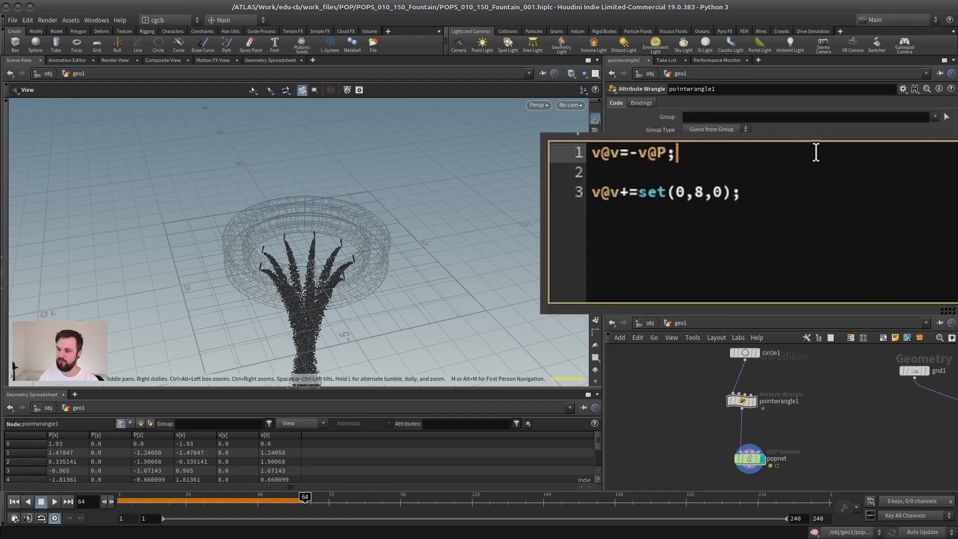
triple_click(745, 200)
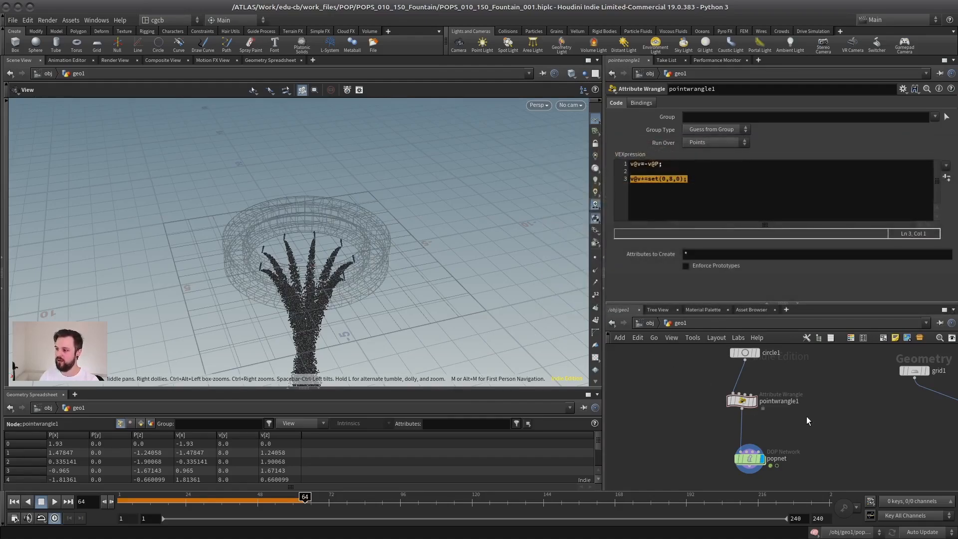
- Replay the popnet simulation from the first frame and examine the particle motion against the expression v@v=-v@P;
left_click(748, 458)
left_click(14, 502)
left_click(55, 502)
left_click_drag(215, 292, 241, 274)
left_click(40, 501)
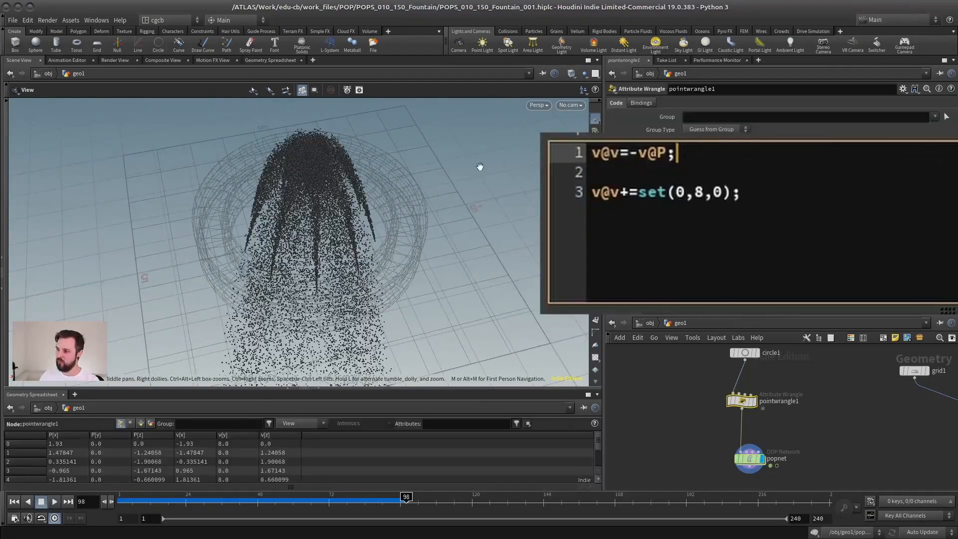
double_click(613, 152)
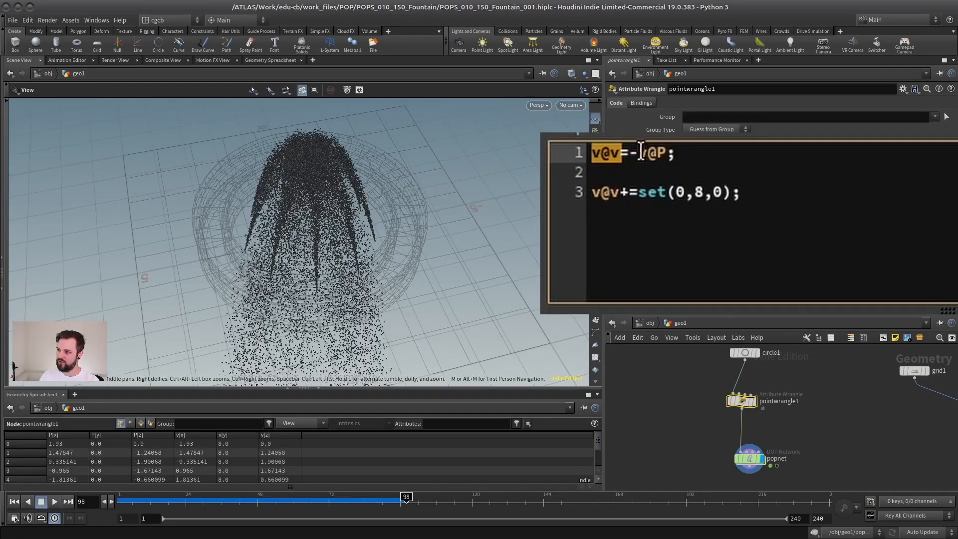
left_click_drag(640, 151, 658, 153)
left_click_drag(356, 211, 407, 222)
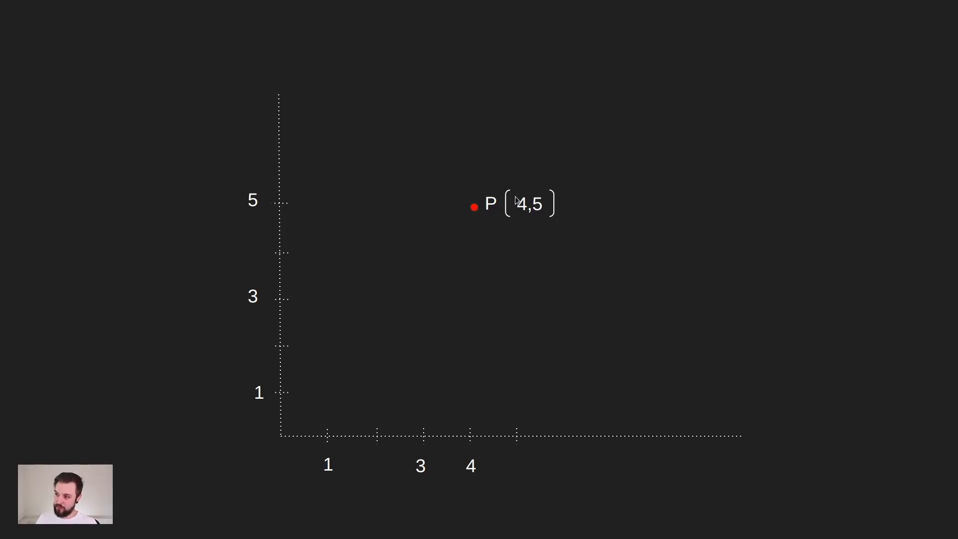
key("Right")
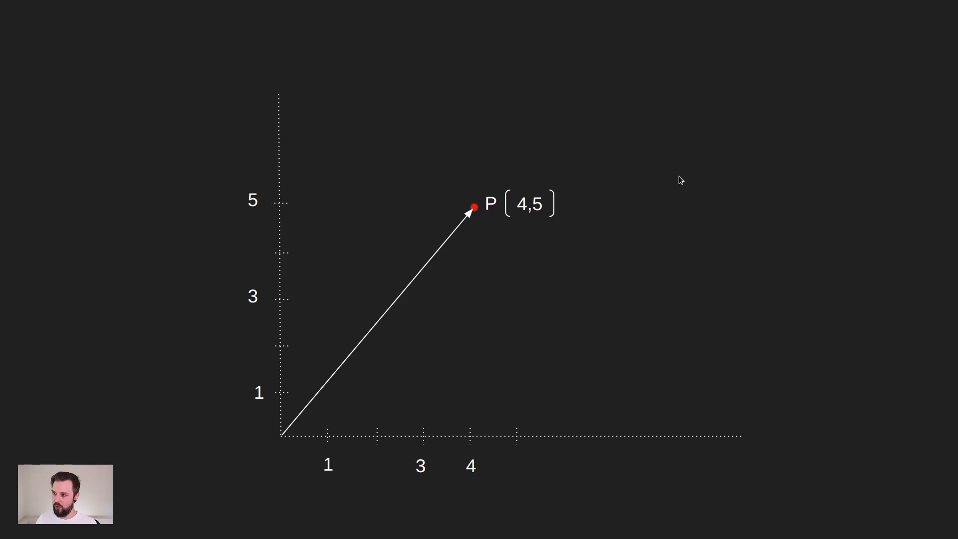
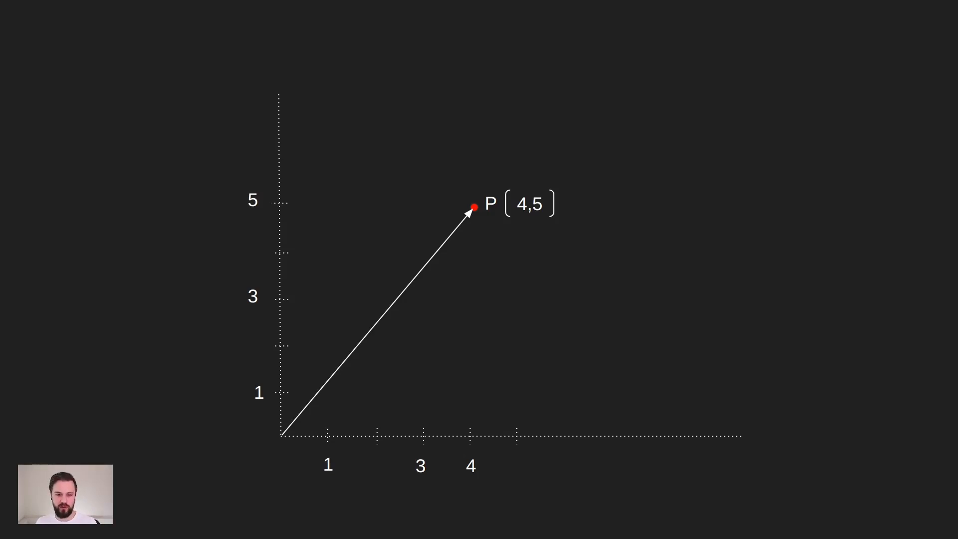
key("Right")
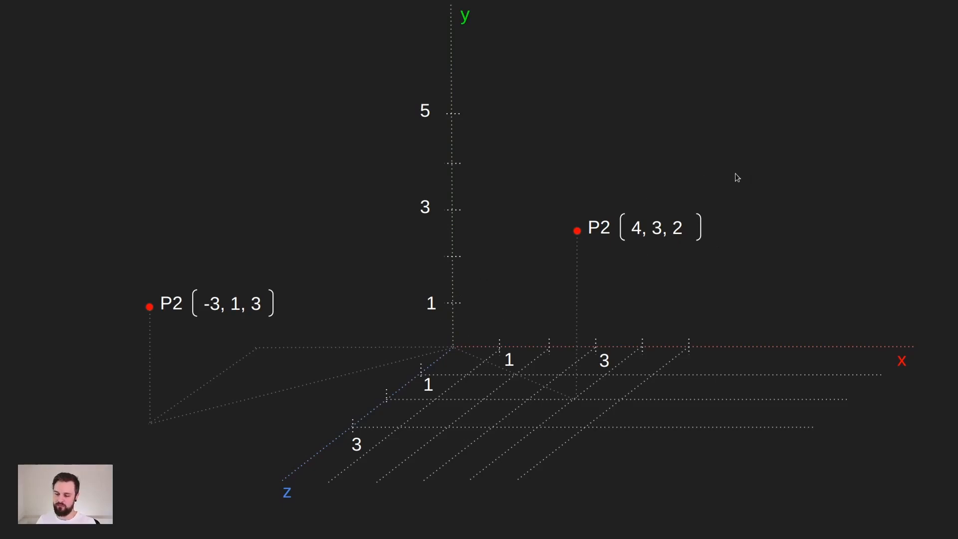
key("Right")
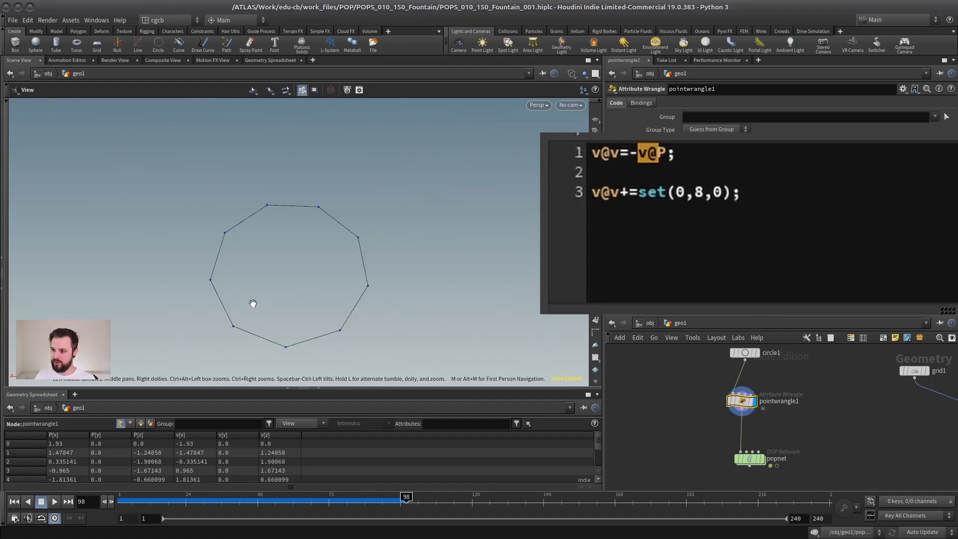
- Examine the circle's points at pointwrangle1 from above, briefly showing the reference grid
right_click_drag(253, 304, 336, 254)
left_click_drag(336, 255, 344, 270)
left_click(596, 120)
left_click_drag(317, 209, 340, 220)
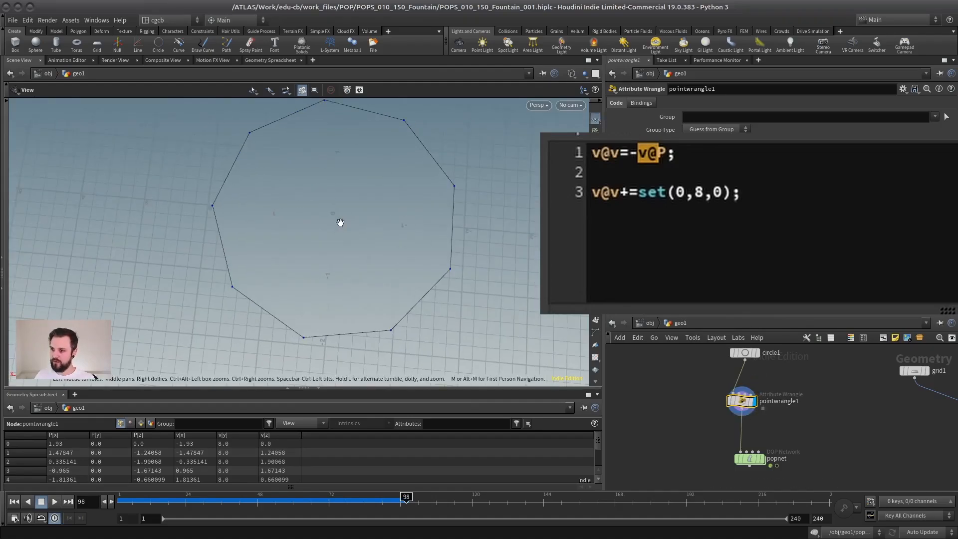
left_click(596, 120)
- Comment out the line v@v+=set(0,8,0); in pointwrangle1 with // and apply the change
left_click(598, 192)
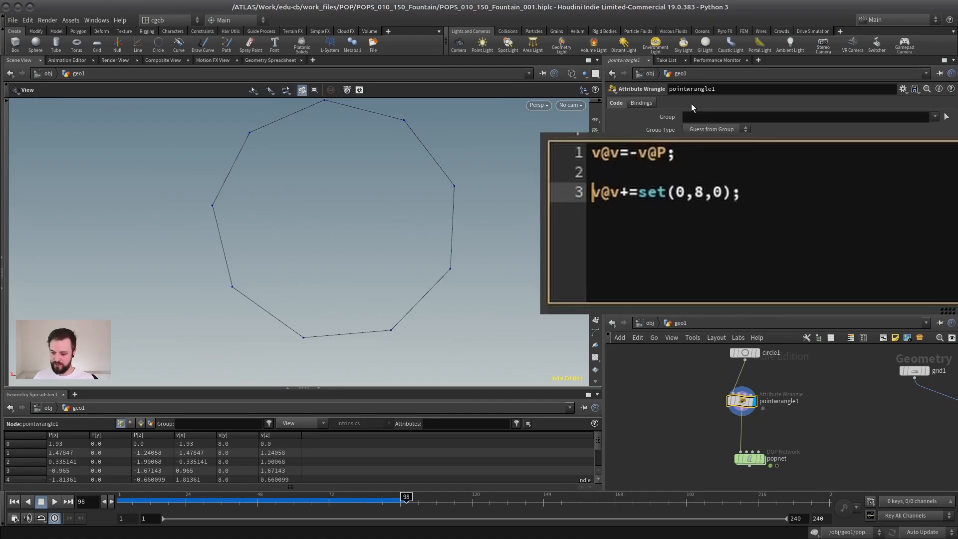
type("//")
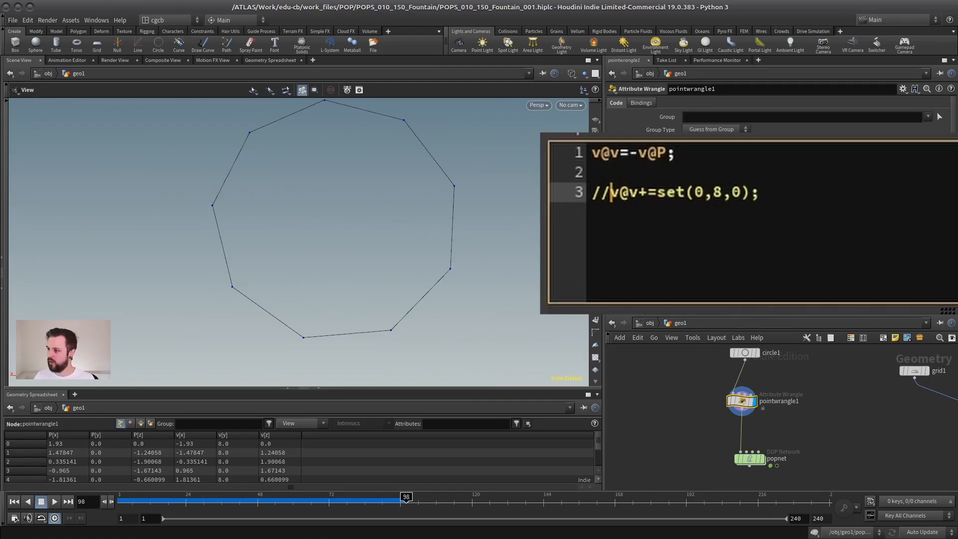
key("ctrl+Return")
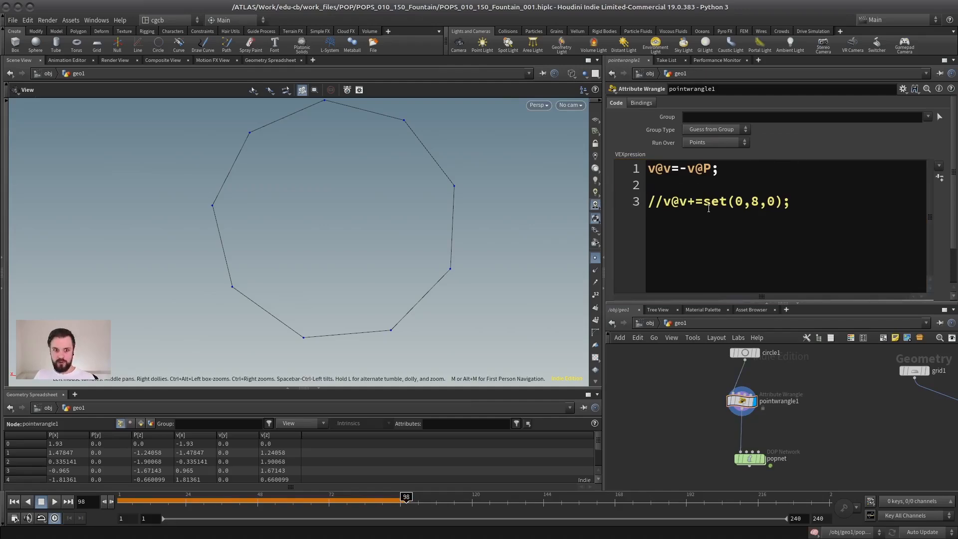
left_click(689, 223)
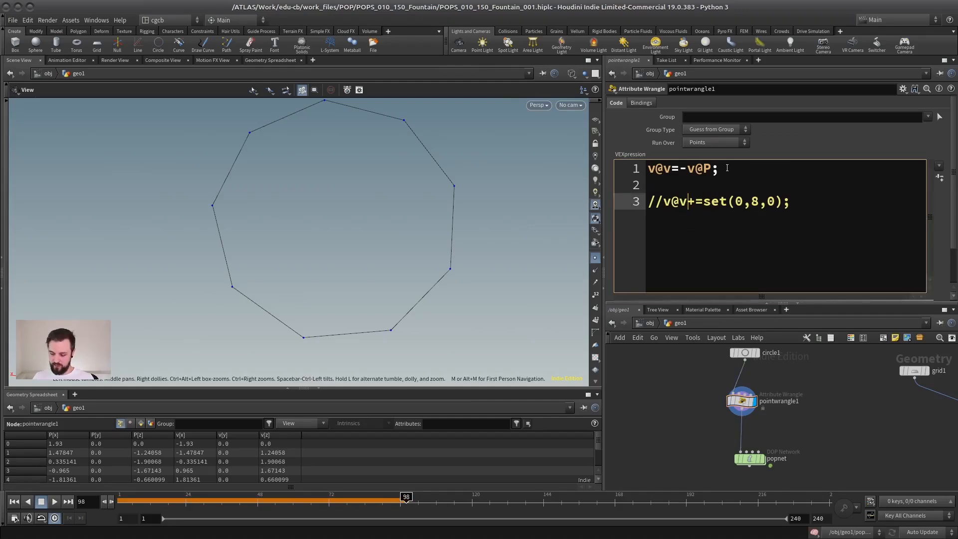
double_click(661, 202)
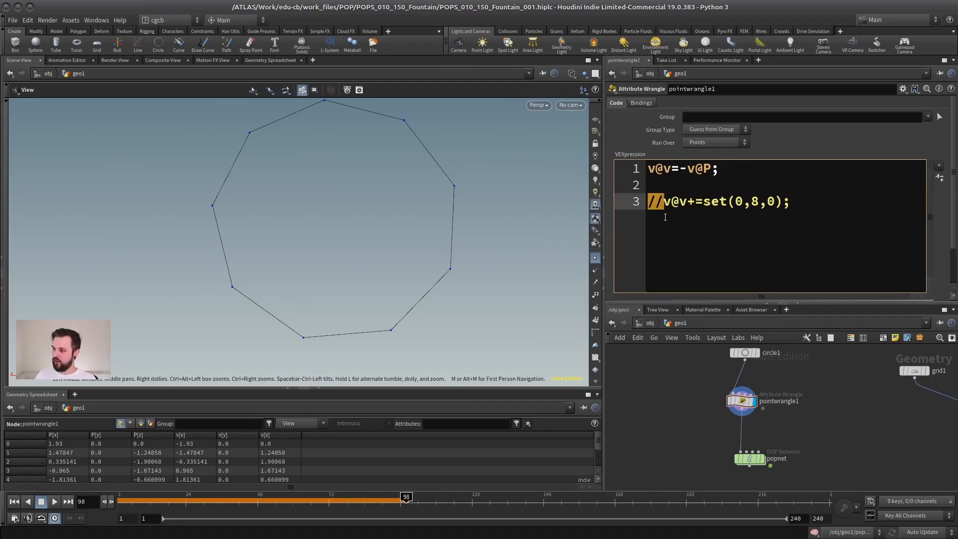
left_click(793, 202)
left_click_drag(664, 202, 813, 199)
left_click(748, 184)
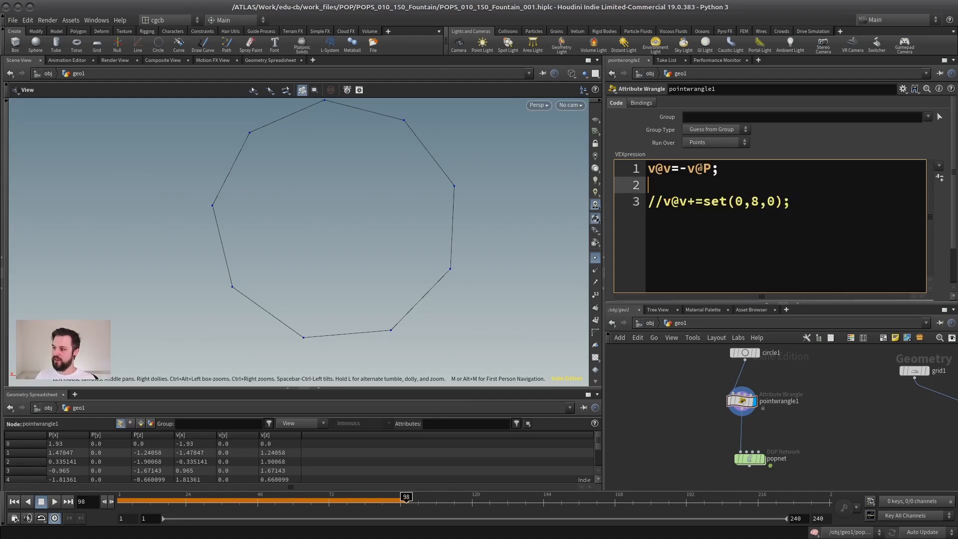
- Remove the minus sign from the first line in pointwrangle1 so that it reads v@v=v@P;
left_click(683, 168)
key("BackSpace")
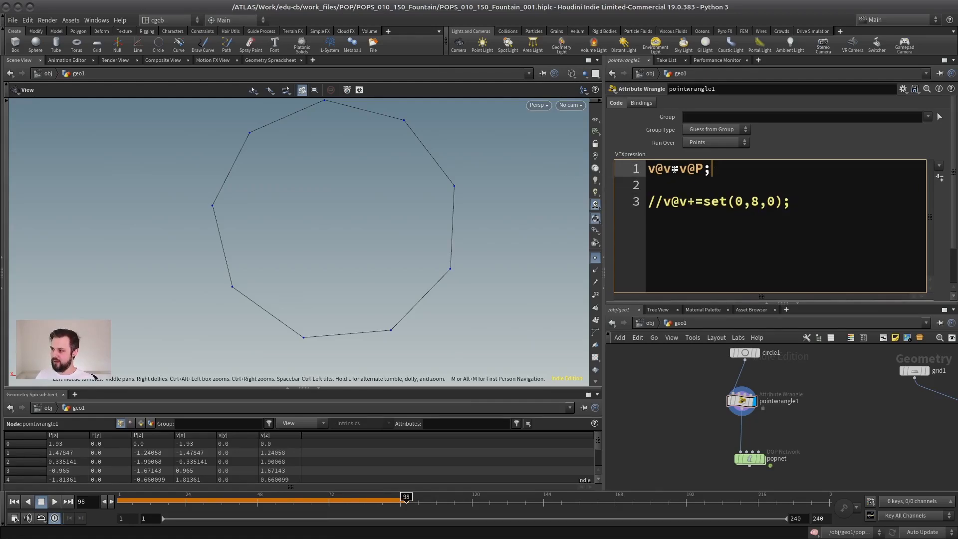
left_click_drag(674, 168, 706, 170)
left_click(719, 169)
- Show point trails in the viewport and lengthen them by raising the Scale Vectors guide size to the slider's maximum
left_click(596, 282)
scroll(410, 231, "up", 3)
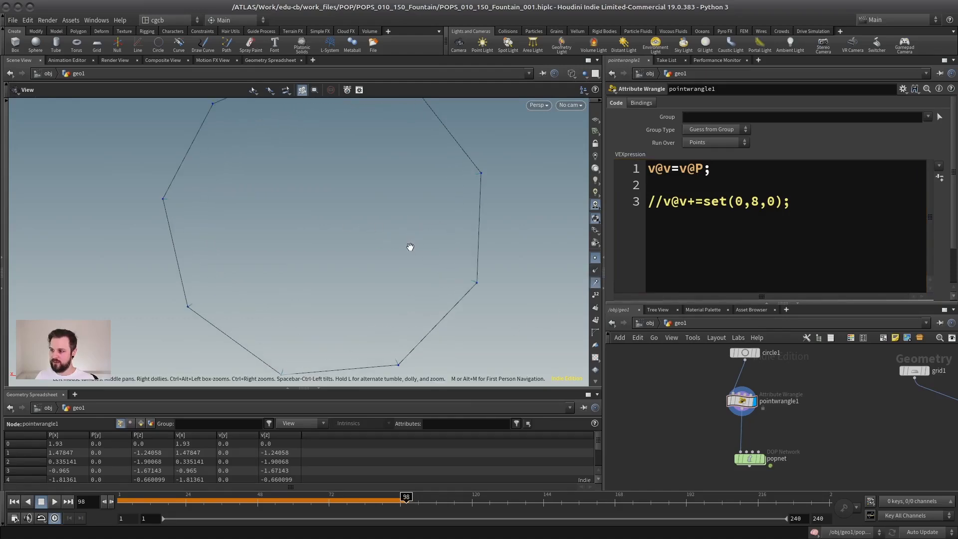
key("d")
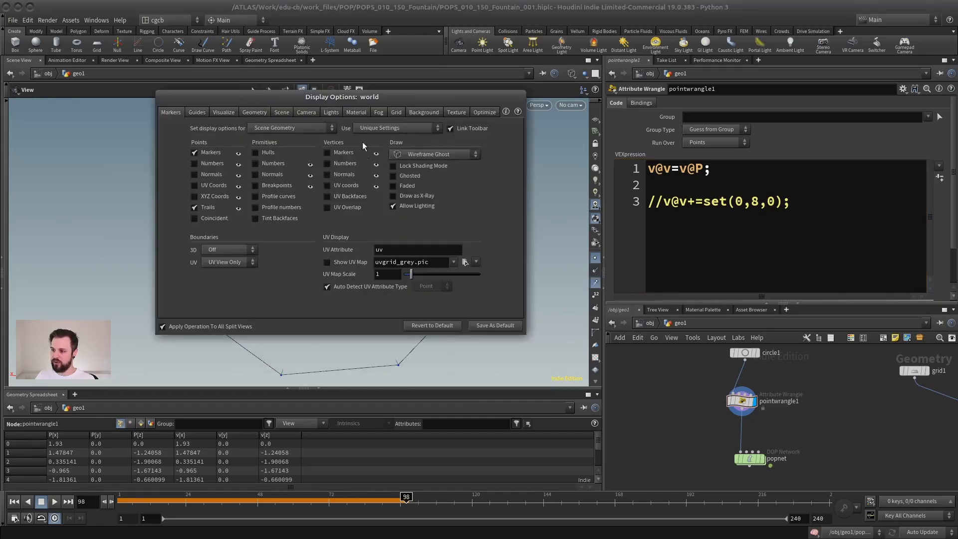
left_click(223, 112)
left_click_drag(236, 101, 424, 105)
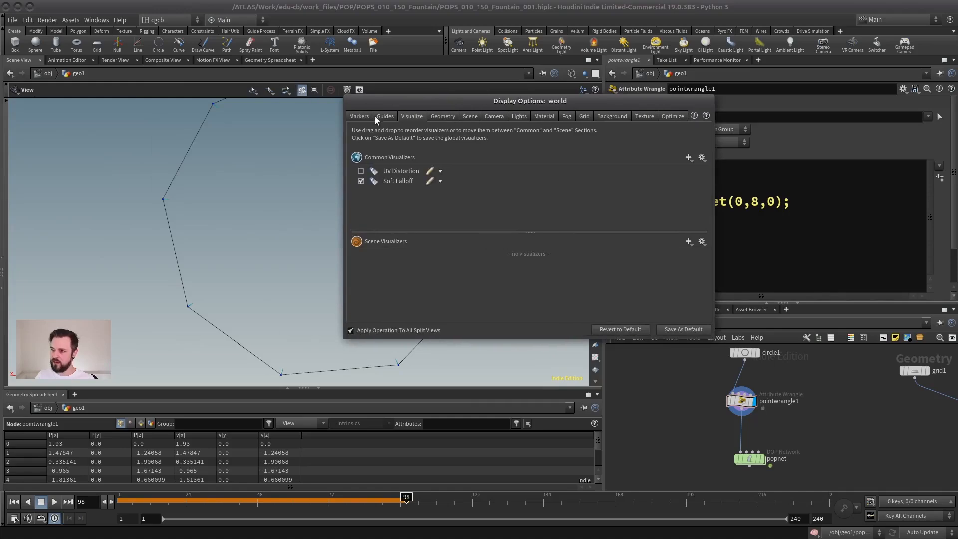
left_click(379, 114)
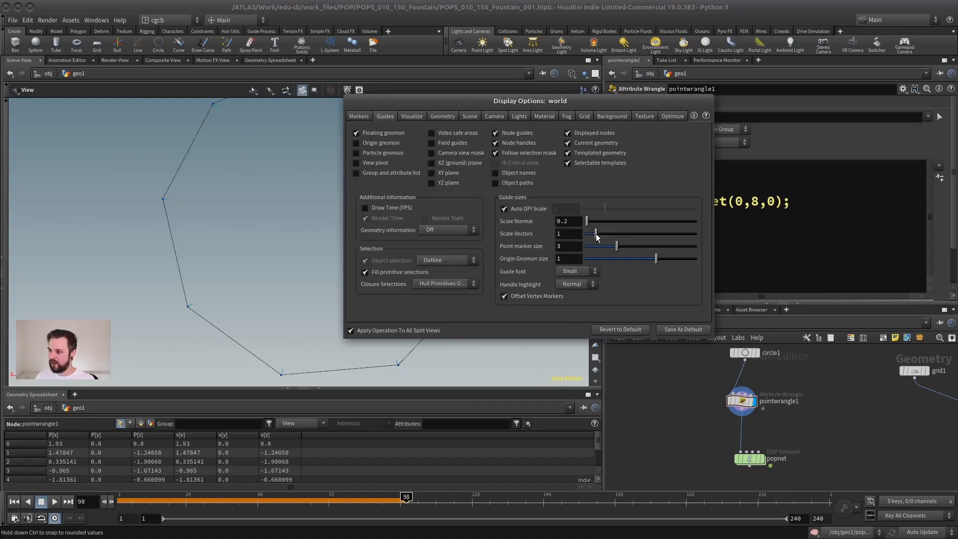
left_click_drag(596, 234, 698, 228)
left_click_drag(501, 98, 576, 431)
- Show the reference grid and examine the direction of the circle's point trails from above
right_click_drag(345, 229, 328, 233)
left_click(596, 119)
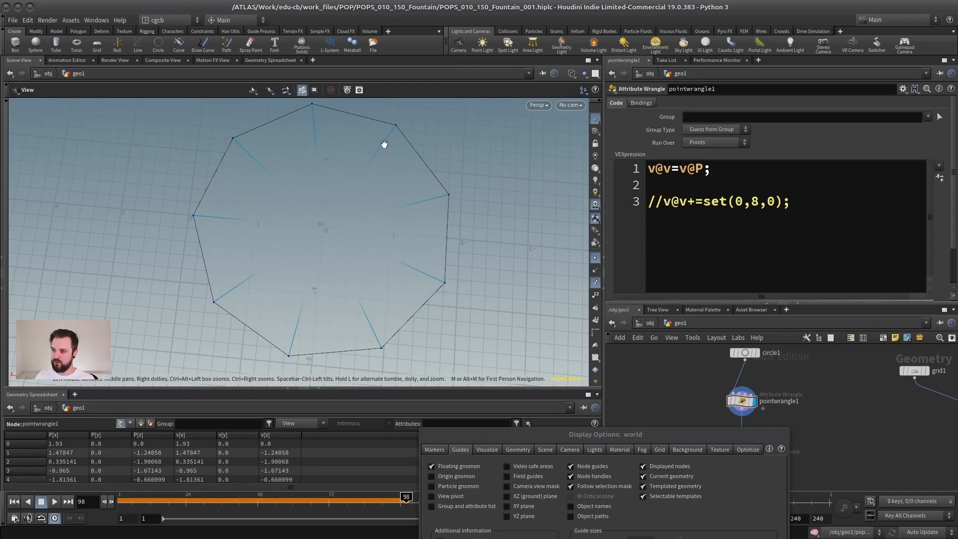
mouse_move(385, 145)
left_mouse_down()
mouse_move(370, 202)
mouse_move(368, 191)
left_mouse_up()
key("w")
key("w")
right_click_drag(378, 187, 383, 146)
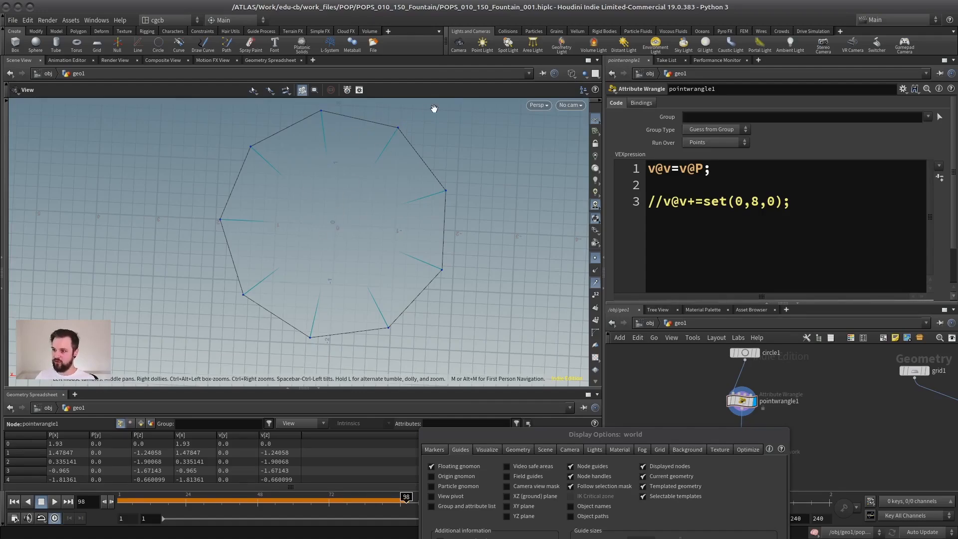
- Negate the position in the first line so that it reads v@v=-v@P;, and examine the point trails in wireframe
type("-")
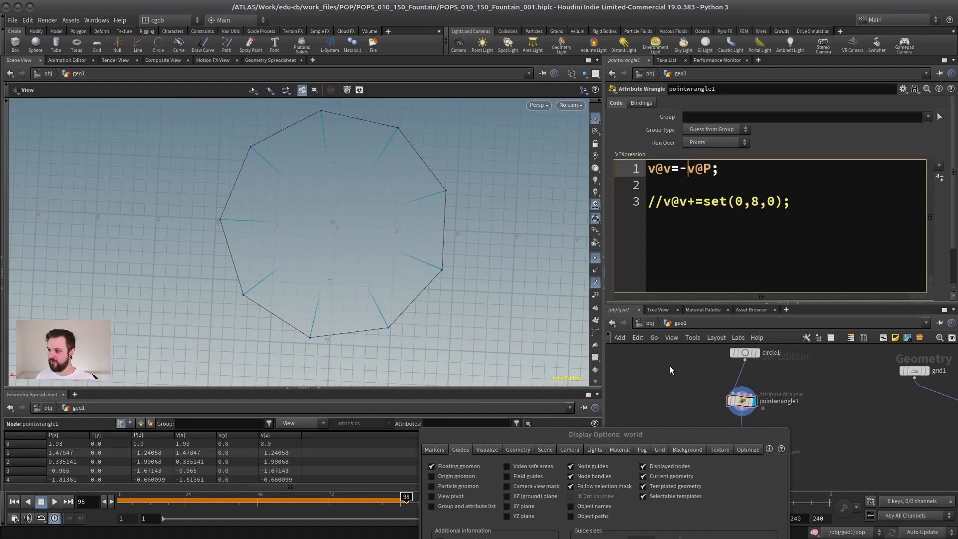
key("ctrl+Return")
right_click_drag(469, 225, 360, 210)
middle_click_drag(404, 207, 377, 238)
key("w")
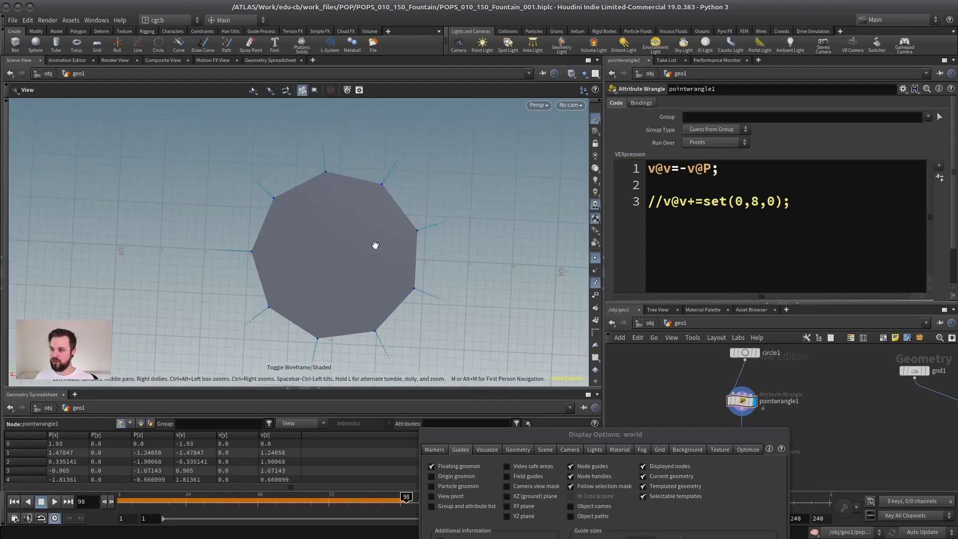
key("w")
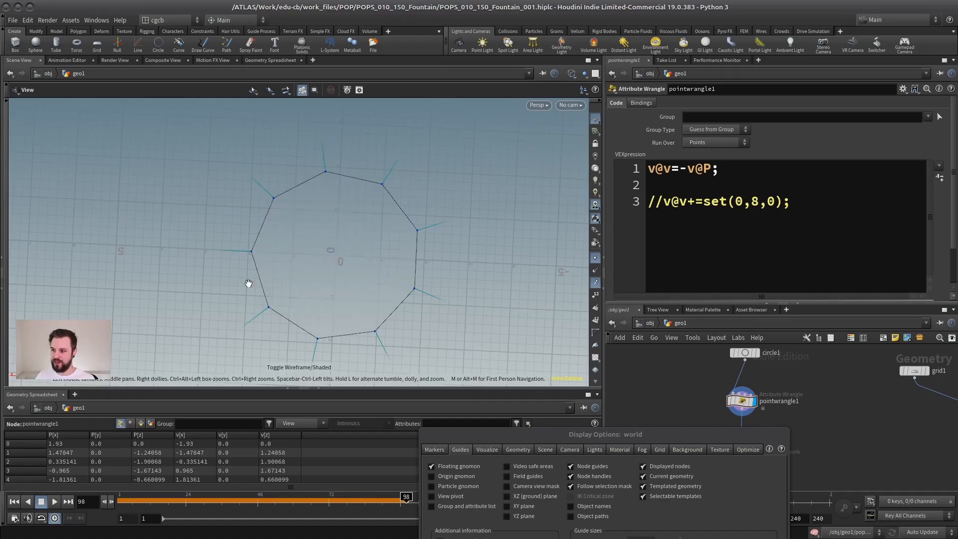
- Uncomment the third line of pointwrangle1 so that it reads v@v+=set(0,8,0); and examine the upward velocity trails
left_click_drag(720, 170, 647, 176)
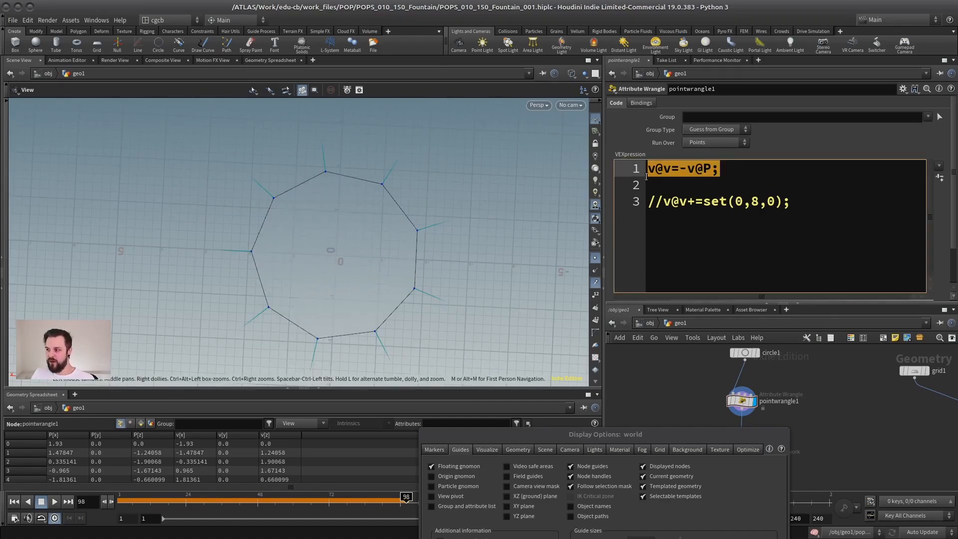
left_click(685, 186)
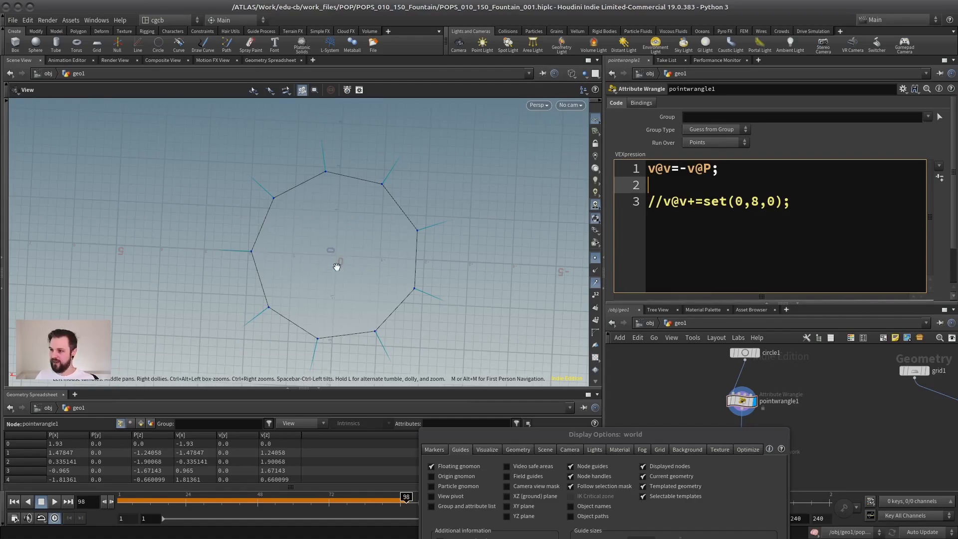
left_click_drag(337, 267, 369, 159)
left_click_drag(664, 202, 648, 202)
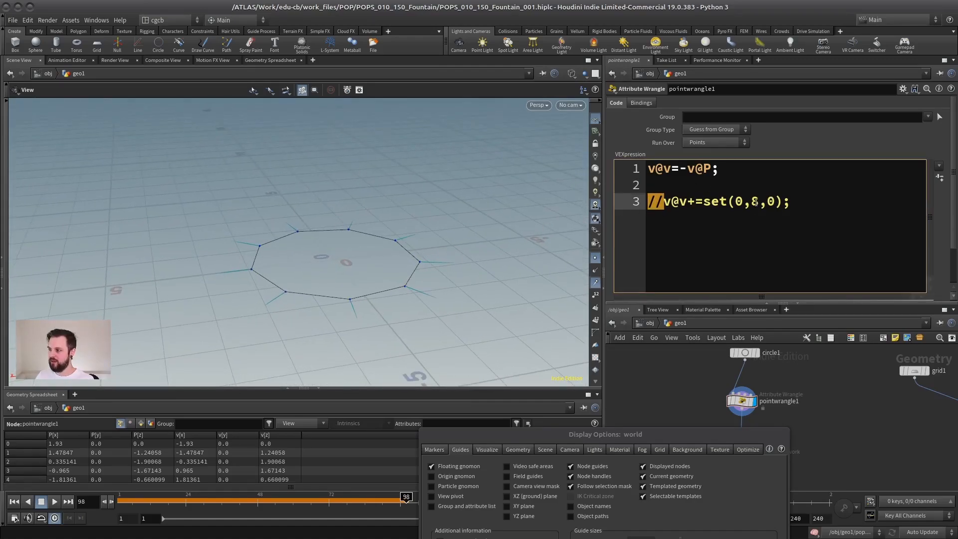
key("BackSpace")
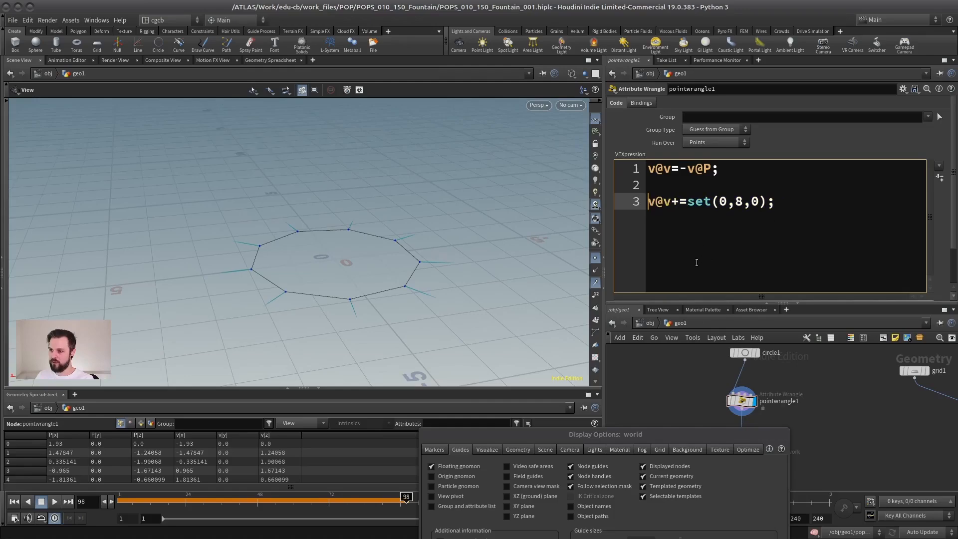
left_click(679, 376)
right_click_drag(432, 230, 285, 250)
left_click_drag(284, 251, 385, 226)
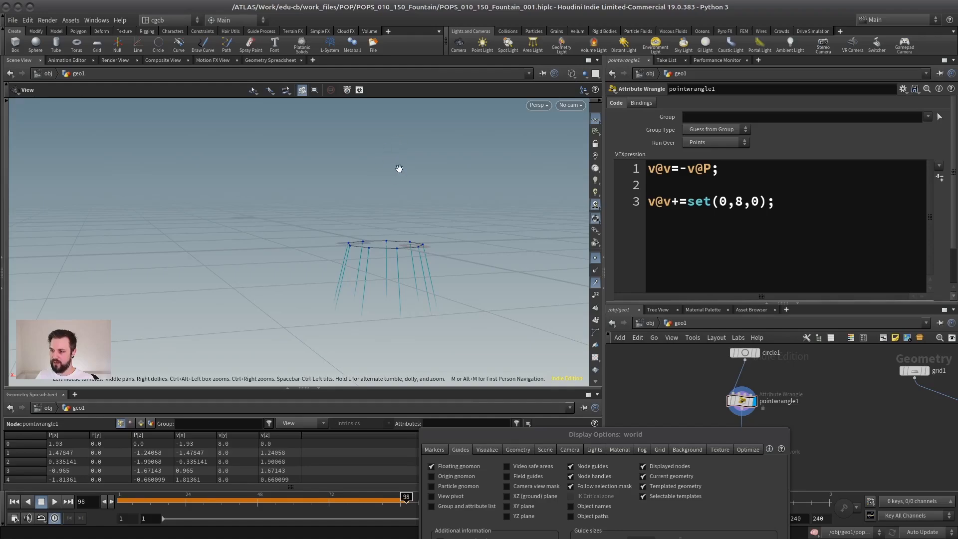
left_click_drag(399, 168, 377, 215)
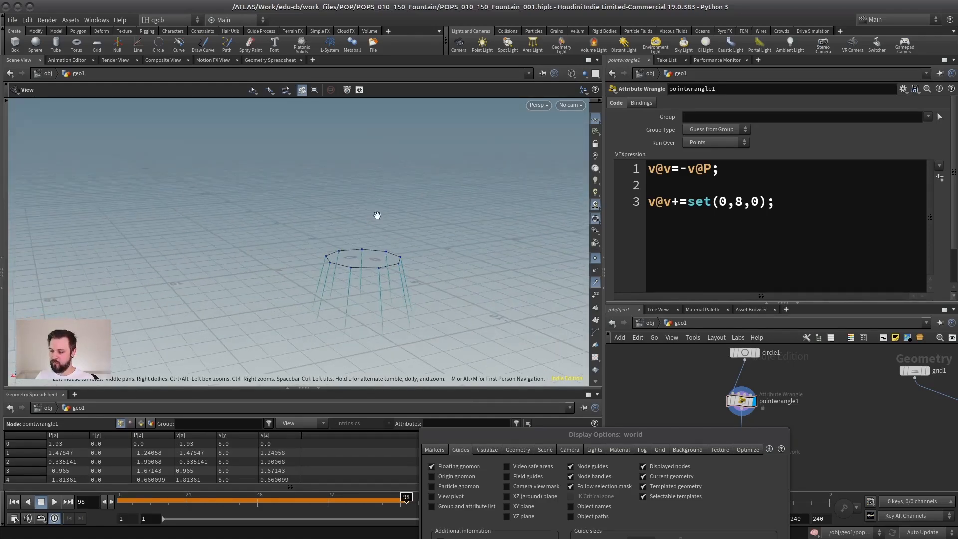
right_click_drag(378, 215, 358, 265)
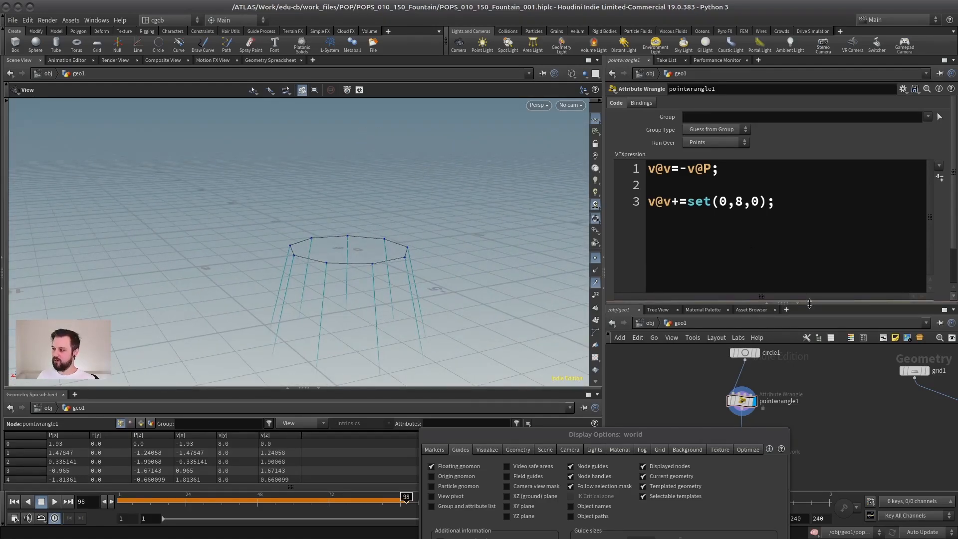
- Close the display options and play the popnet simulation from frame 1 to watch the fountain's streams
left_click_drag(822, 298, 821, 237)
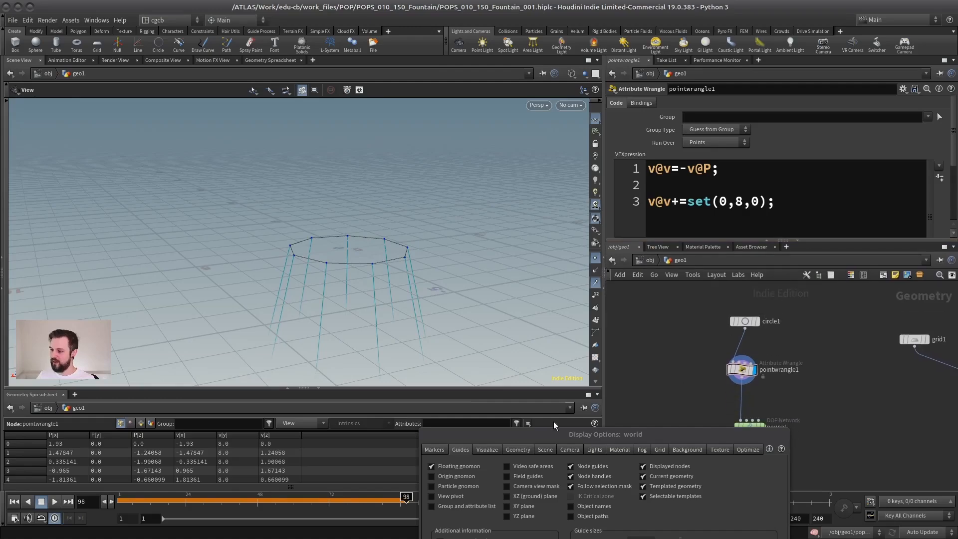
left_click_drag(674, 433, 655, 412)
key("Escape")
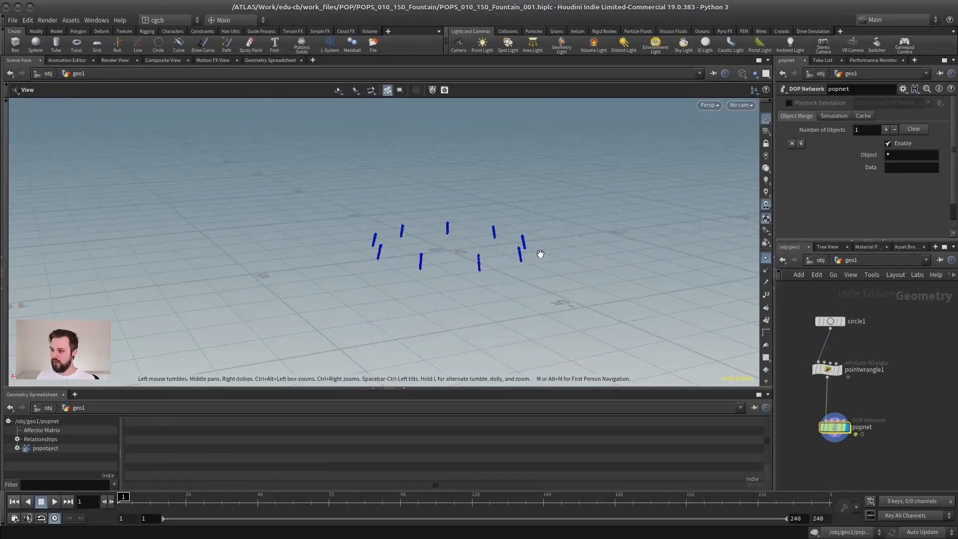
middle_click_drag(540, 254, 400, 284)
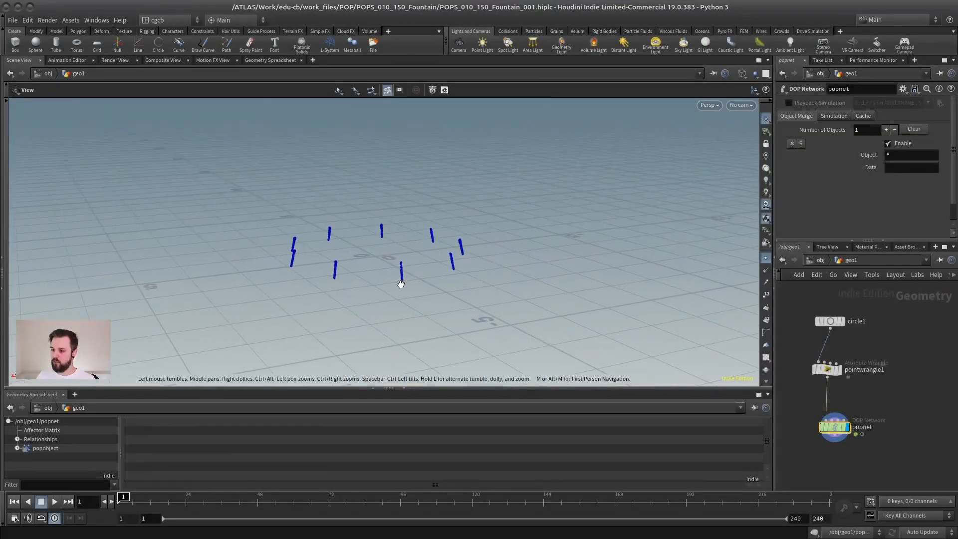
left_click(55, 501)
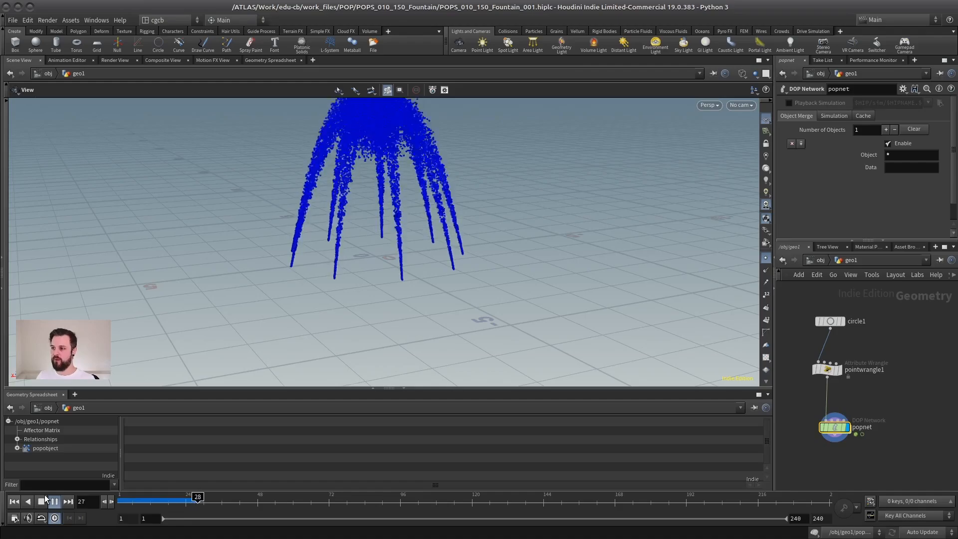
left_click_drag(338, 225, 378, 252)
scroll(379, 252, "up", 2)
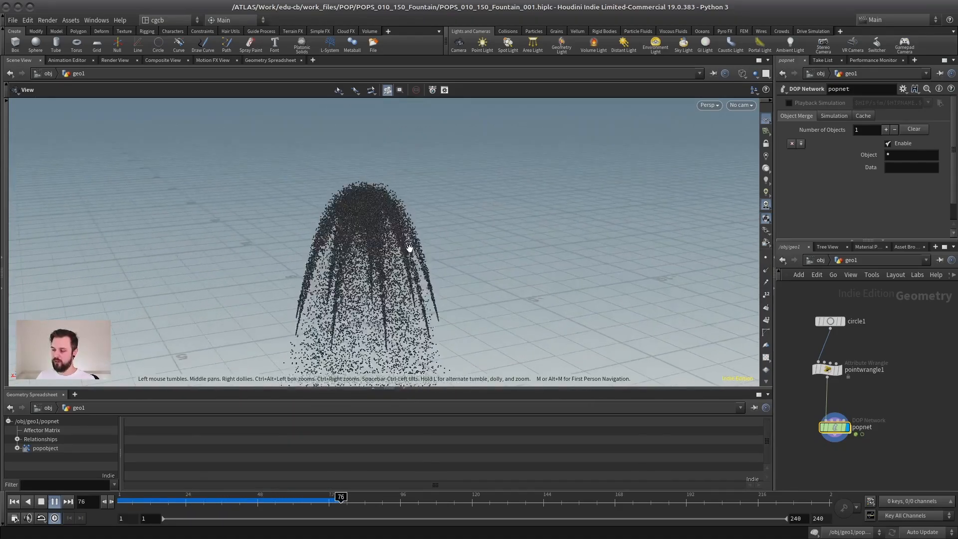
scroll(409, 248, "down", 1)
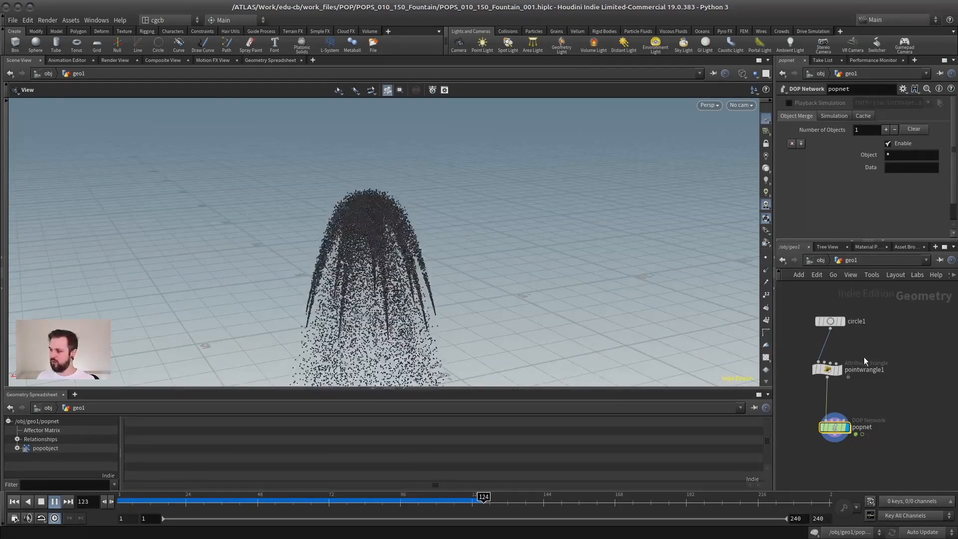
- Halve the inward velocity in pointwrangle1 by changing the first line to v@v=-v@P*0.5;
left_click(829, 369)
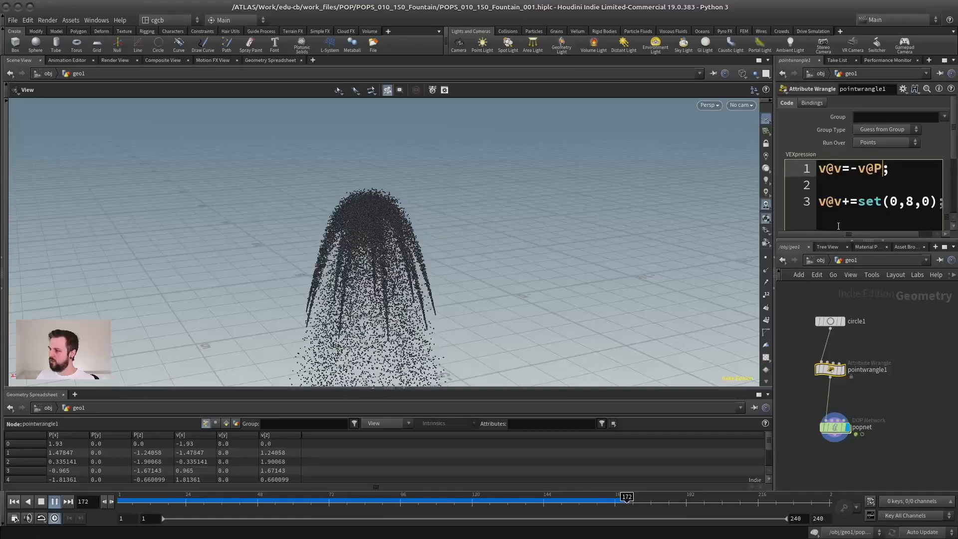
left_click_drag(775, 217, 674, 209)
left_click(782, 170)
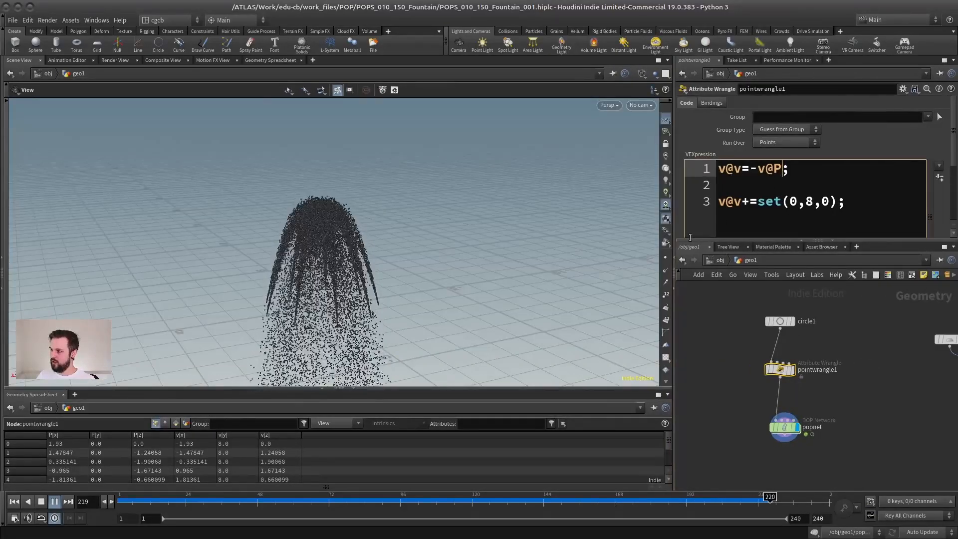
type("*0.5")
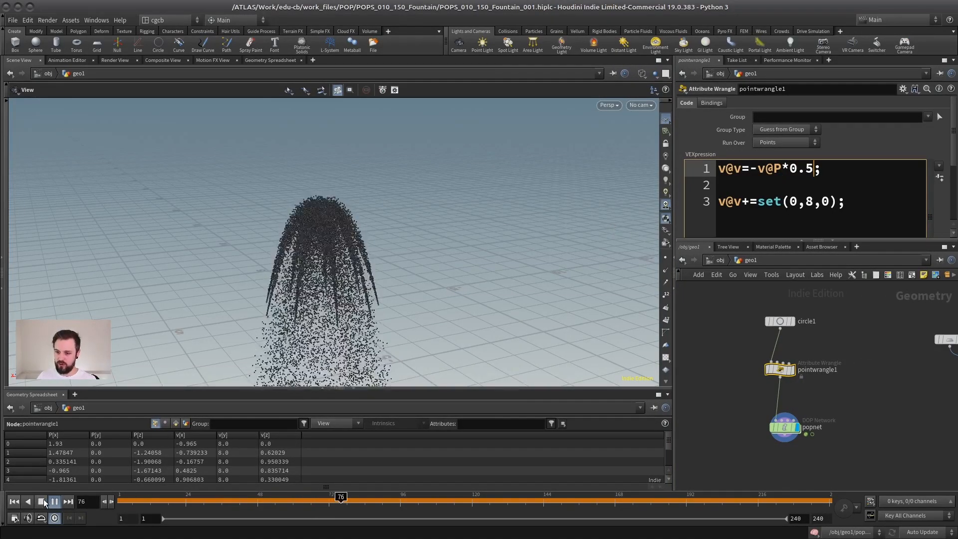
- Replay the simulation from the first frame, examine the shape of the streams from several angles, and stop playback
left_click(14, 501)
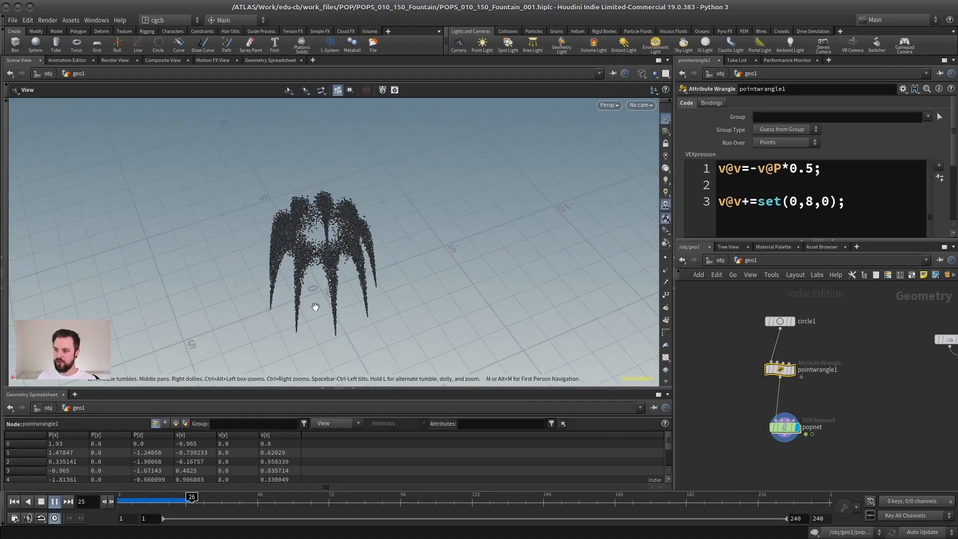
left_click_drag(320, 254, 385, 250)
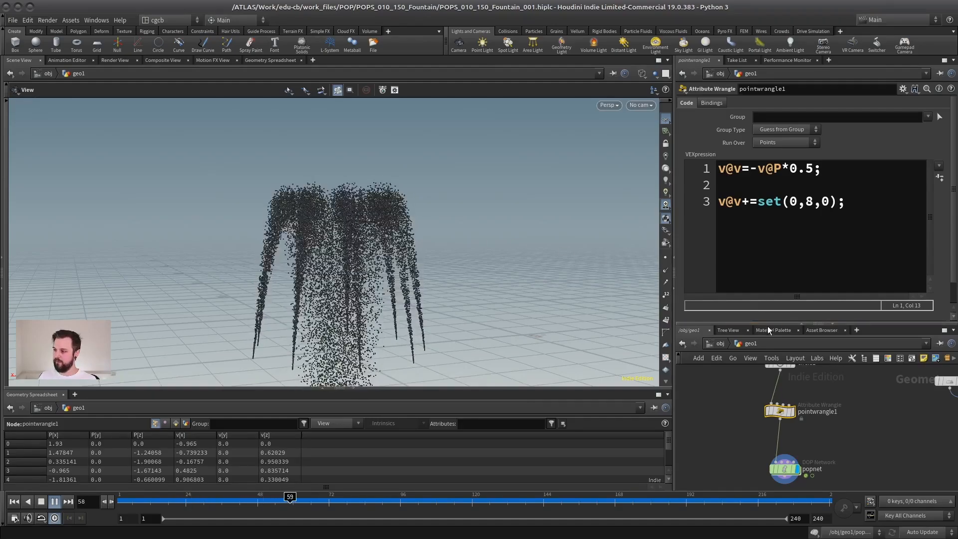
left_click_drag(768, 325, 766, 220)
right_click_drag(432, 303, 380, 294)
left_click_drag(380, 295, 349, 307)
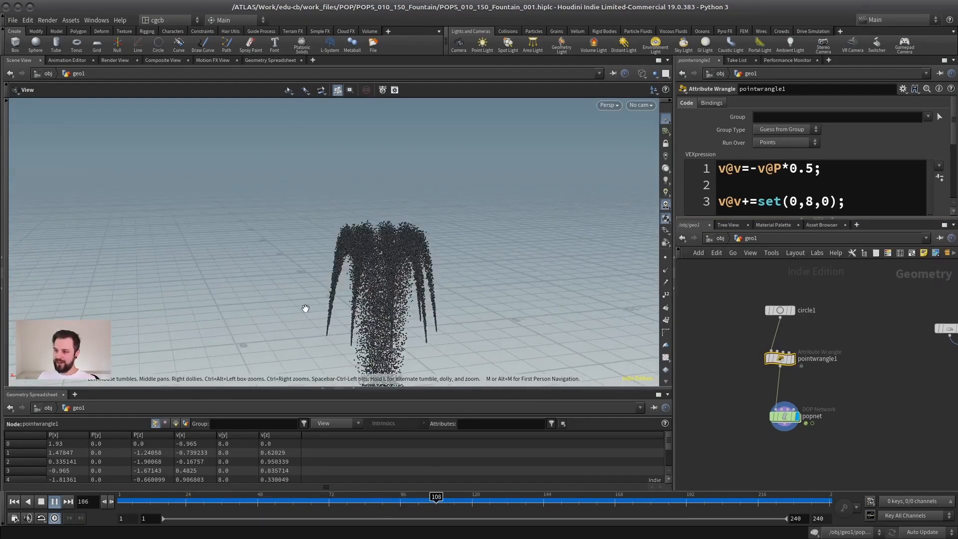
left_click(54, 502)
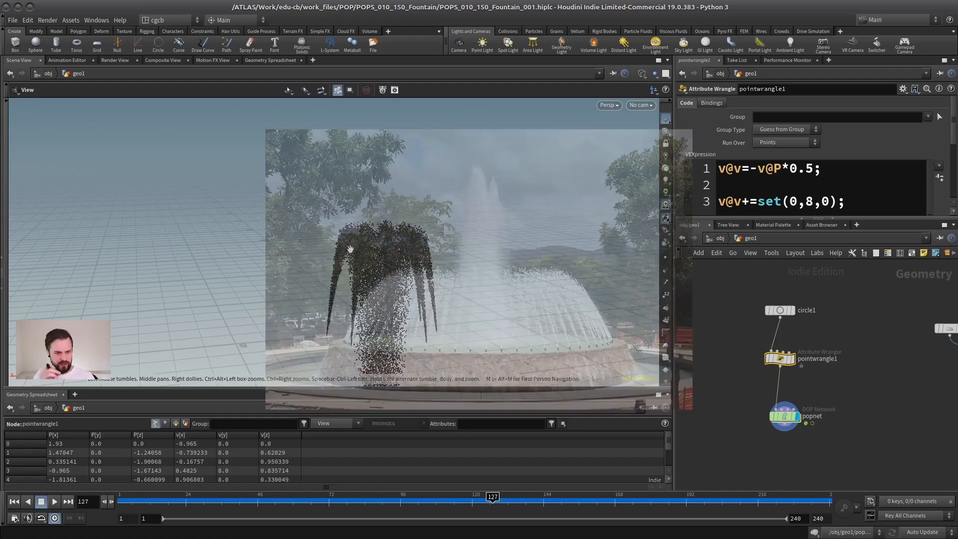
- Move circle1 and pointwrangle1 away from popnet in the network to make room for a second emission source
middle_click_drag(825, 331, 789, 336)
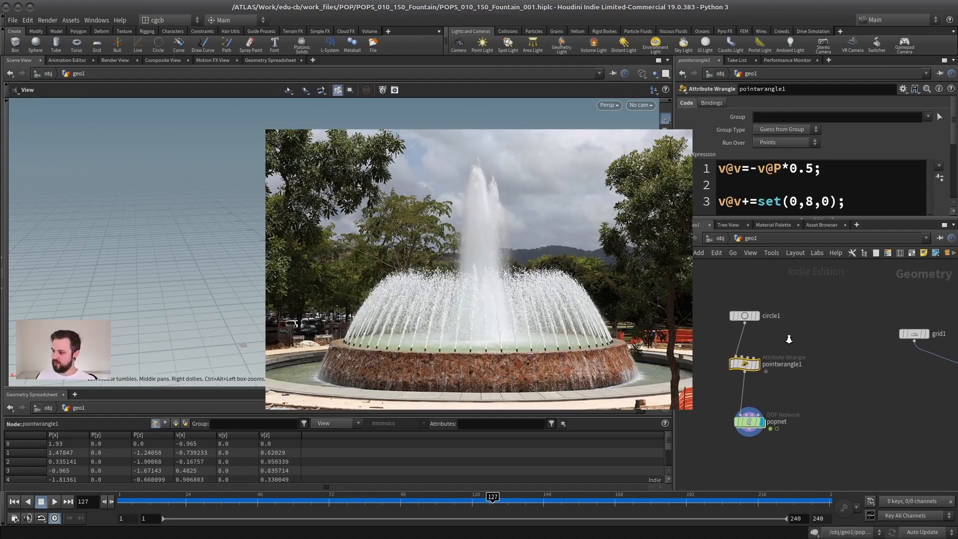
scroll(788, 338, "up", 2)
left_click_drag(739, 370, 738, 349)
middle_click_drag(760, 340, 818, 354)
left_click_drag(872, 283, 765, 371)
left_click_drag(785, 364, 715, 347)
left_click(825, 315)
- Place an Add node beside circle1 and enable its point 0 at the origin
key("Tab")
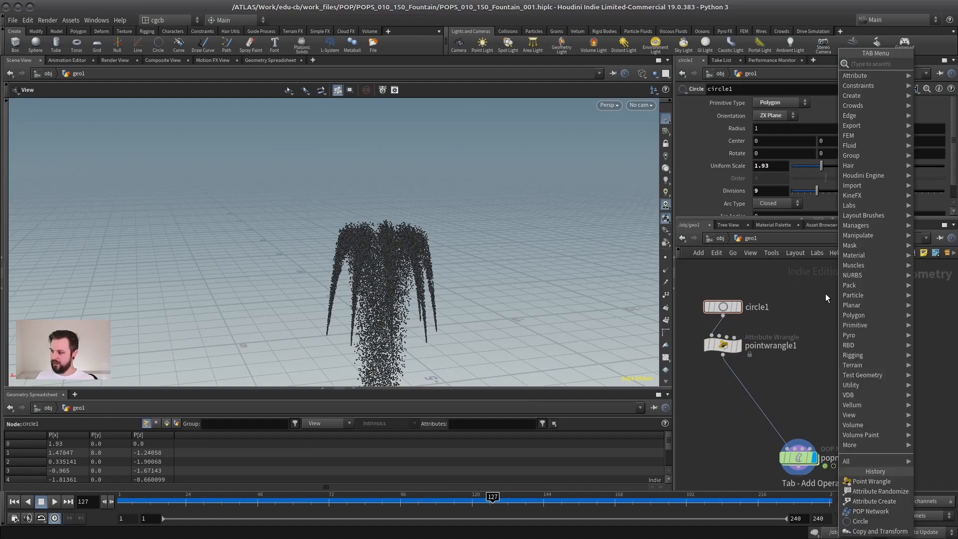
type("add")
key("Return")
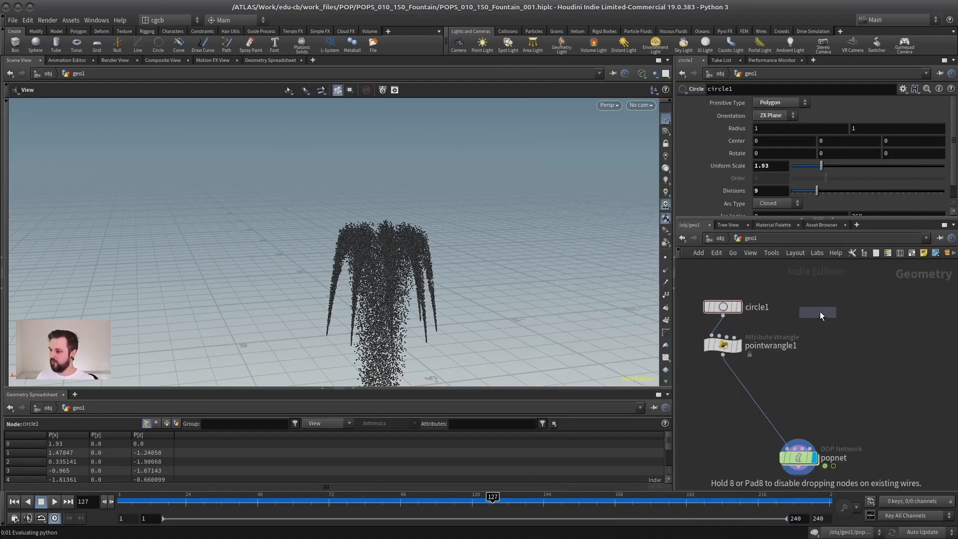
left_click(820, 311)
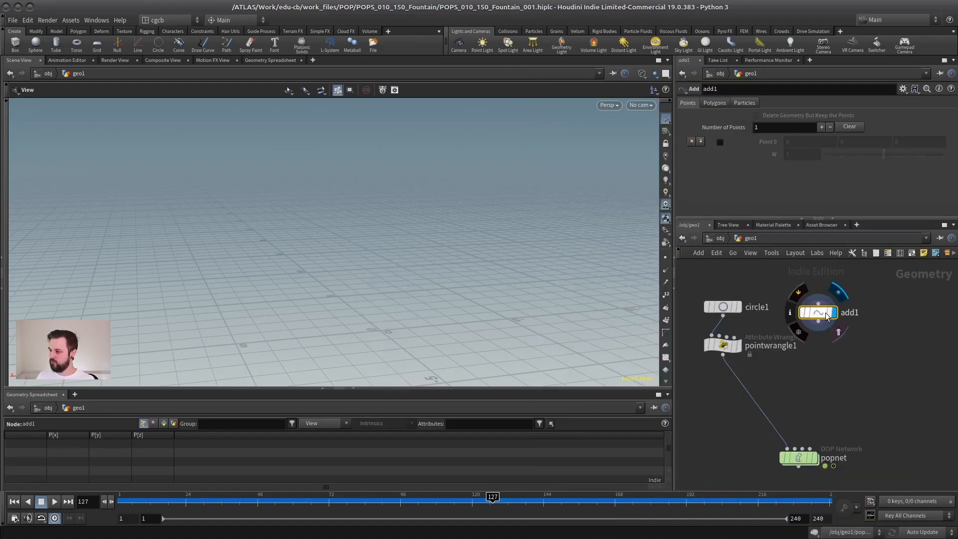
left_click(721, 142)
left_click_drag(508, 296, 439, 346)
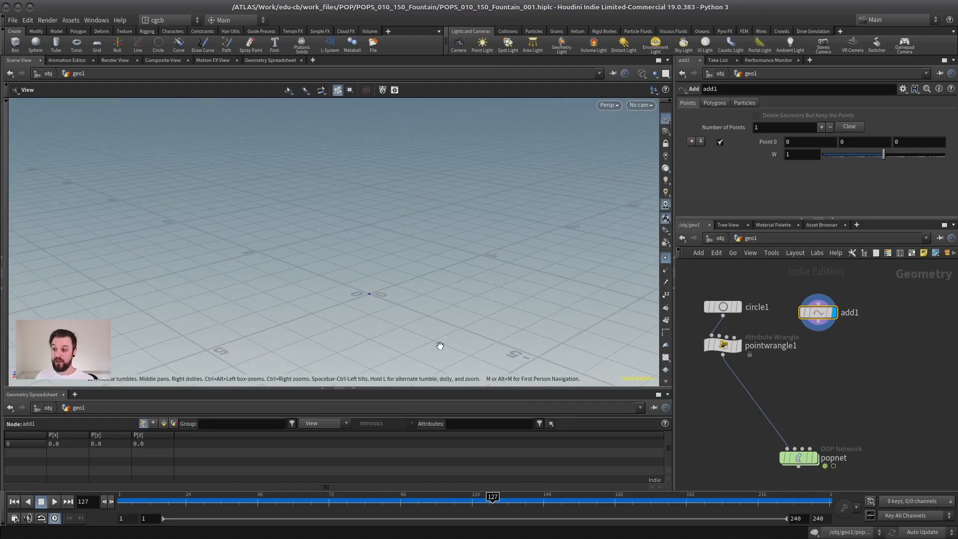
left_click_drag(424, 285, 438, 265)
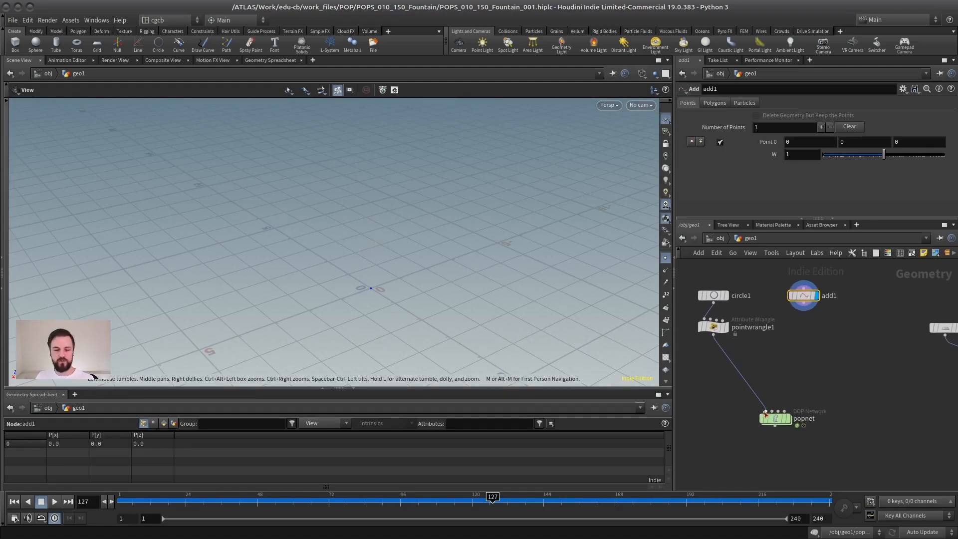
- Insert a Merge node between pointwrangle1 and popnet, connect add1 to it, and display the merged points
left_click(785, 283)
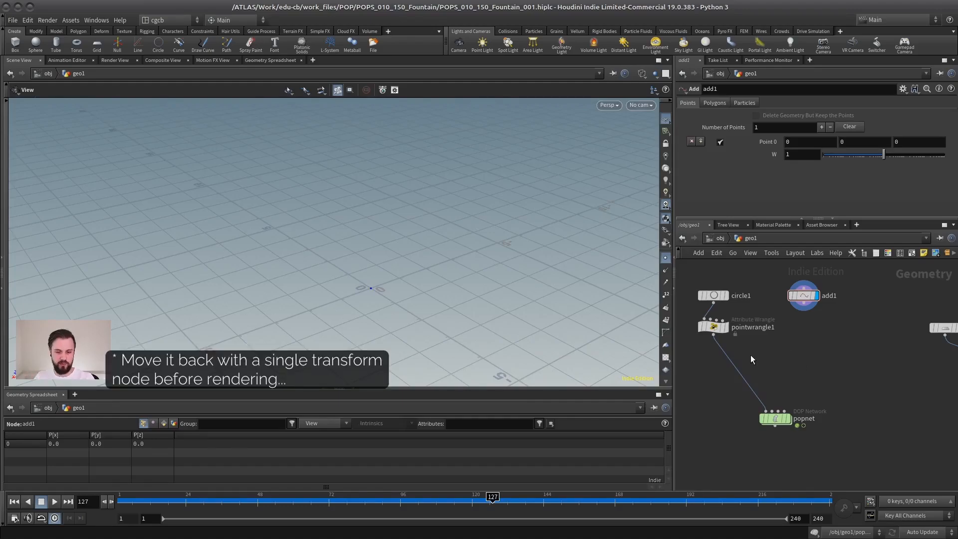
key("Tab")
type("mer")
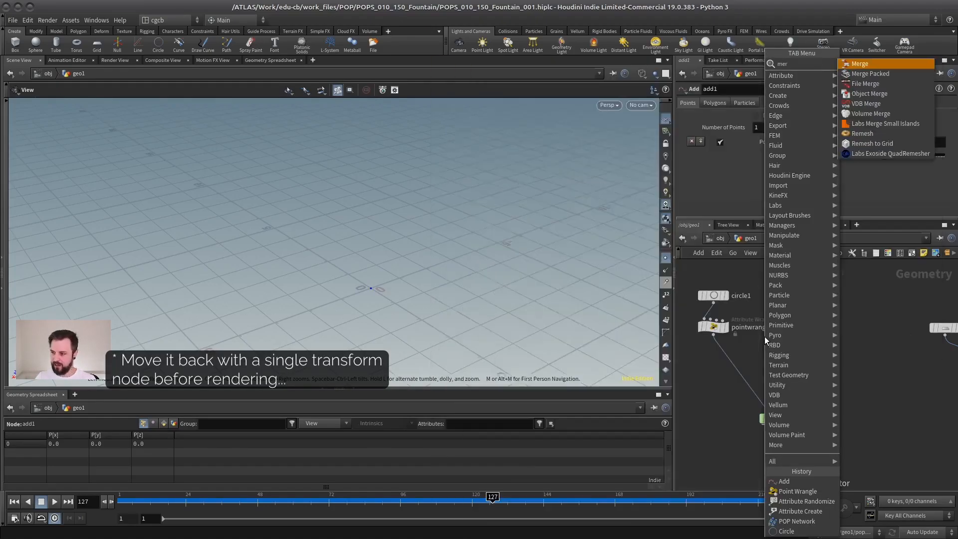
key("Return")
left_click(730, 364)
left_click_drag(739, 364, 763, 363)
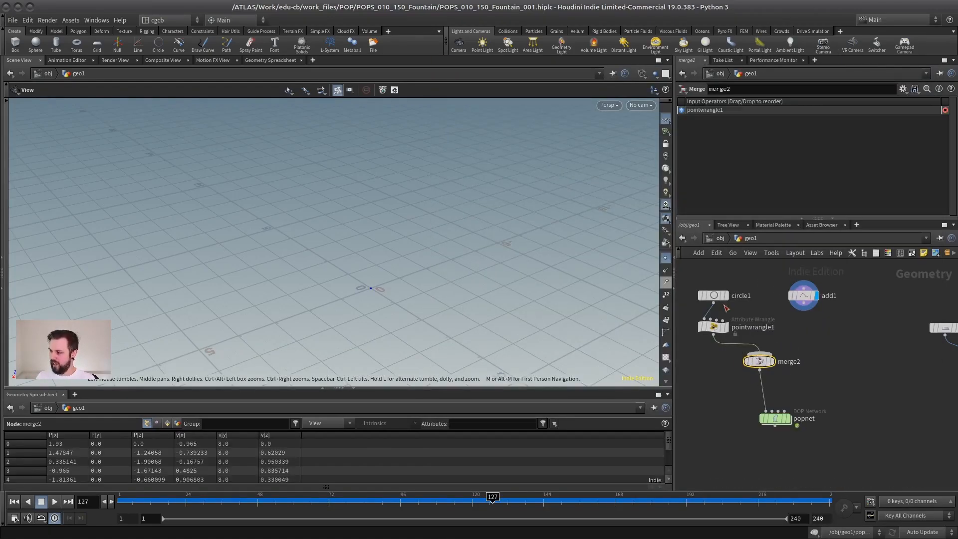
left_click_drag(804, 303, 771, 356)
left_click(776, 370)
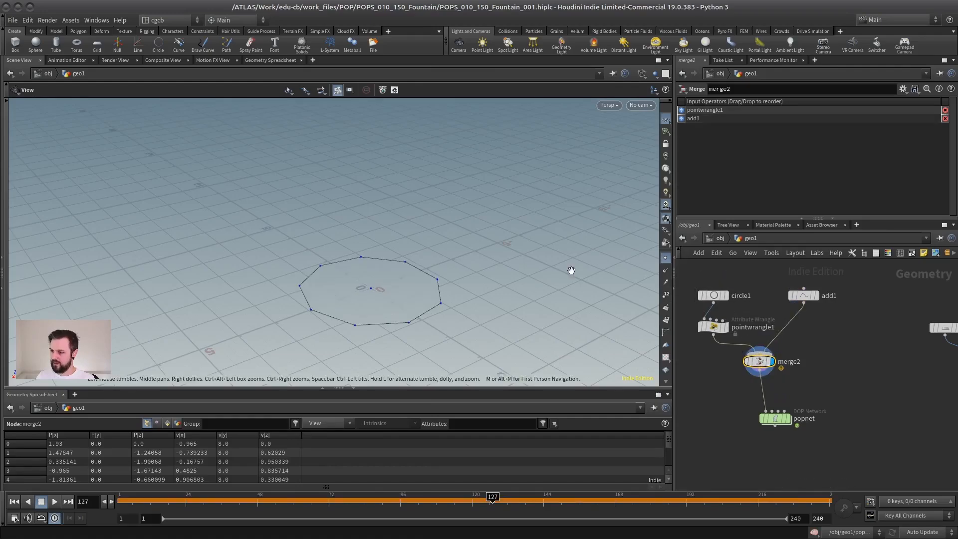
- Rename the point wrangle below circle1 as v and select it
scroll(788, 332, "up", 2)
double_click(797, 329)
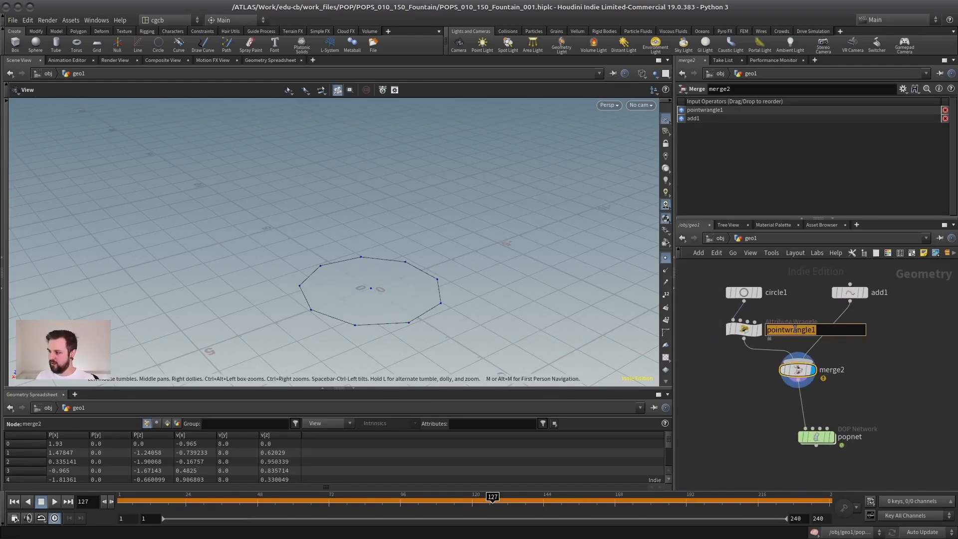
type("v")
key("Return")
left_click(741, 331)
mouse_move(742, 296)
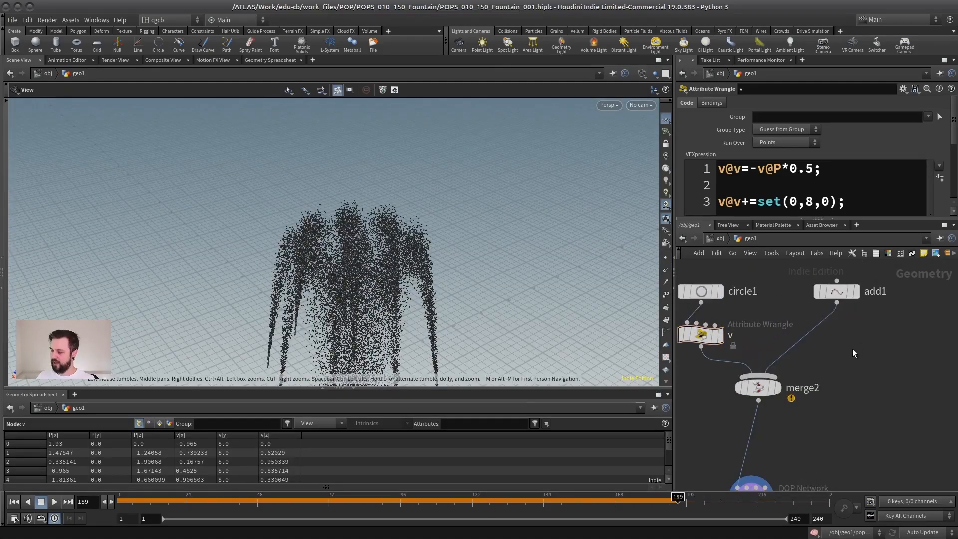
- Insert a Point Wrangle between add1 and merge2 with the expression v@v=set(0, 12, 0);
key("Tab")
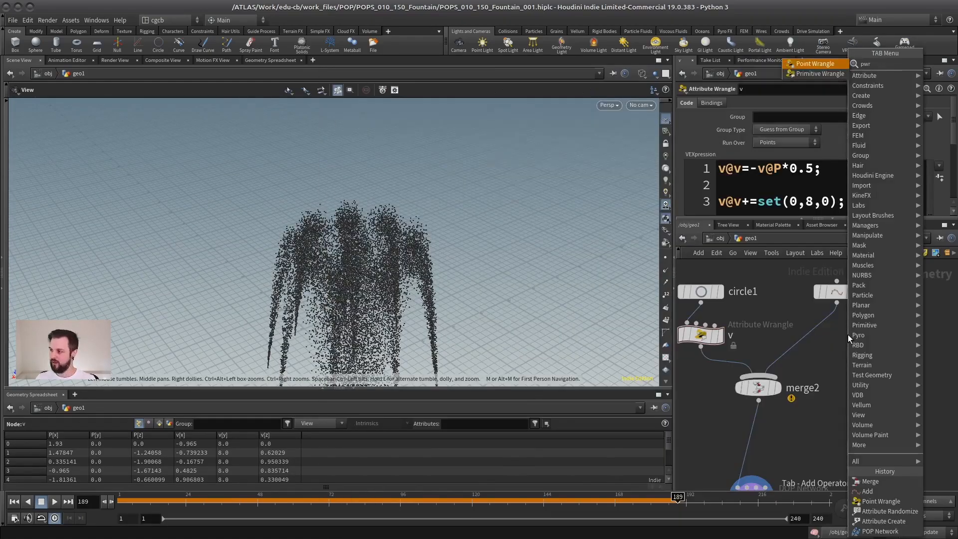
key("Return")
left_click(820, 336)
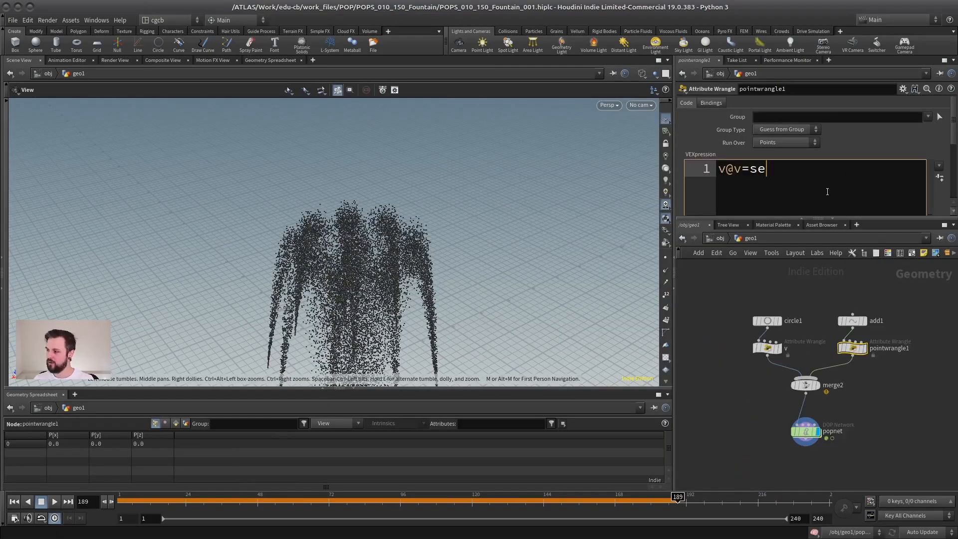
type("t")
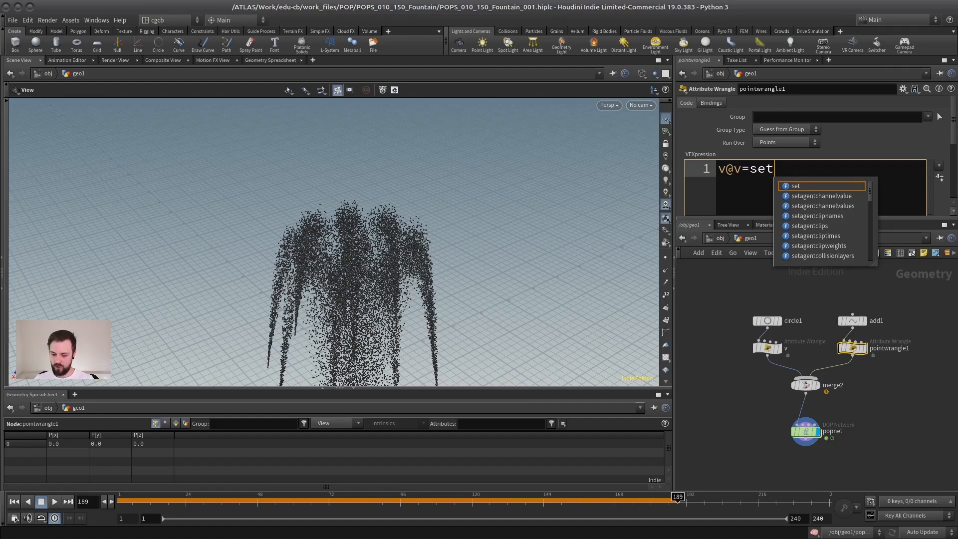
type("(0, 12, 0);")
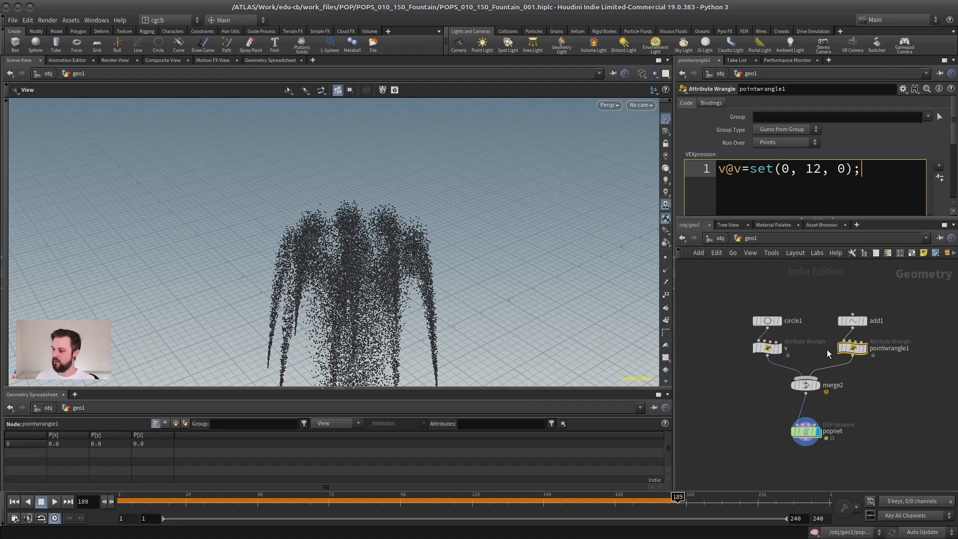
- Rename the point wrangle below add1 as v1 and reposition both source branches symmetrically above merge2
left_click(907, 352)
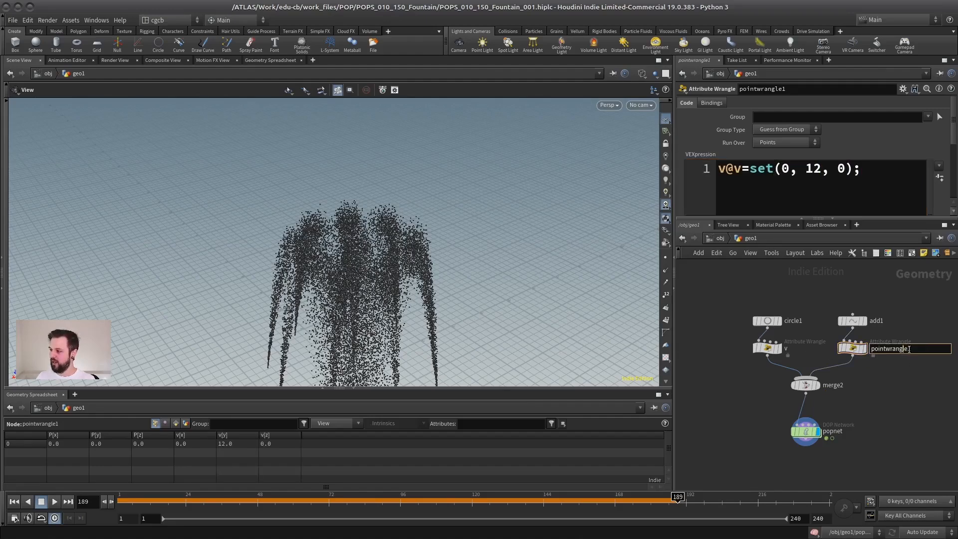
type("v1")
key("Return")
scroll(907, 331, "up", 2)
left_click_drag(884, 273, 811, 368)
left_click_drag(787, 280, 710, 364)
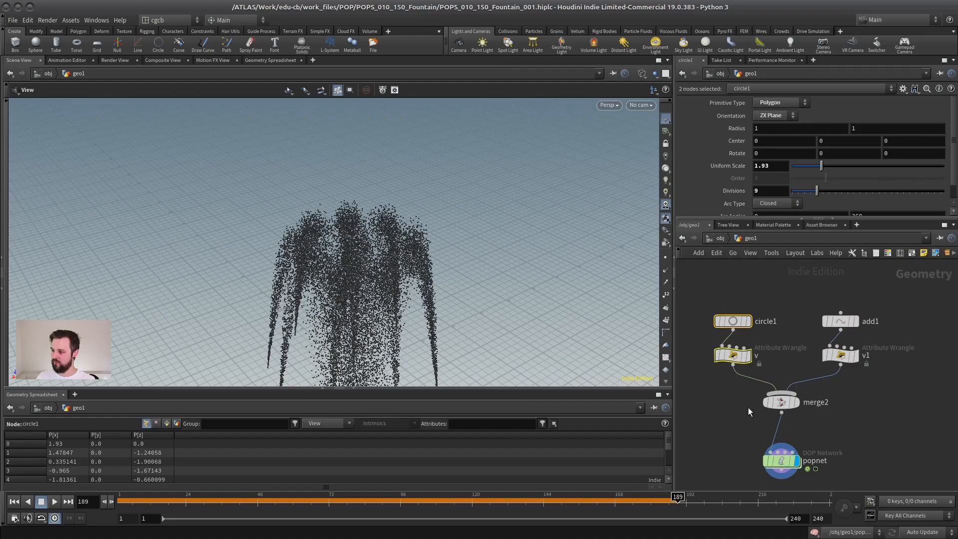
- Play the popnet simulation from the start and set the upward velocity in v1 to 10
left_click(796, 452)
left_click(13, 502)
left_click(55, 502)
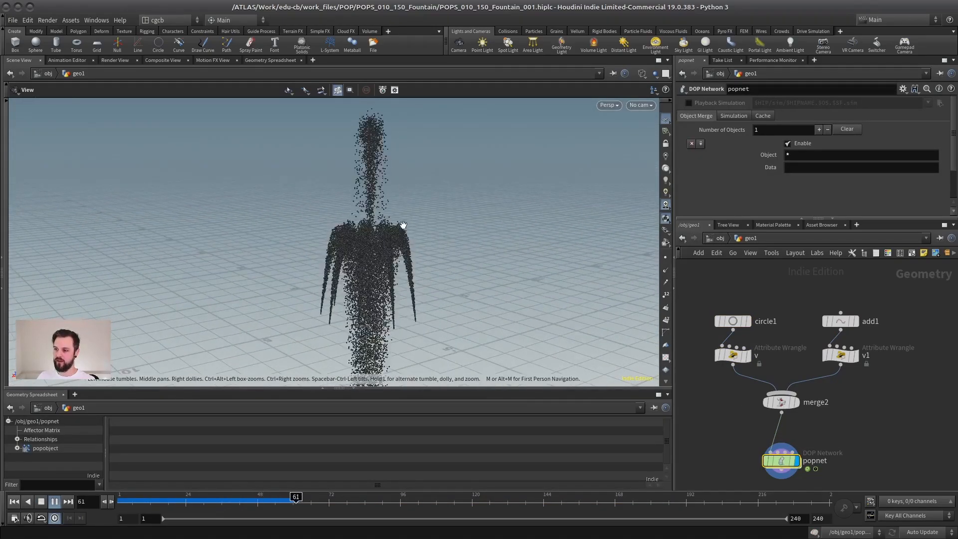
left_click(847, 354)
left_click_drag(821, 168, 813, 168)
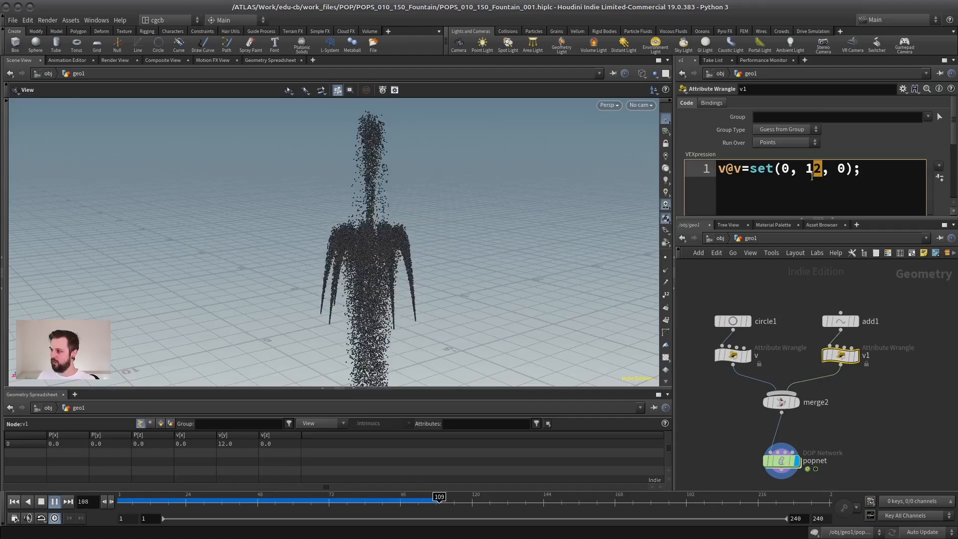
type("0")
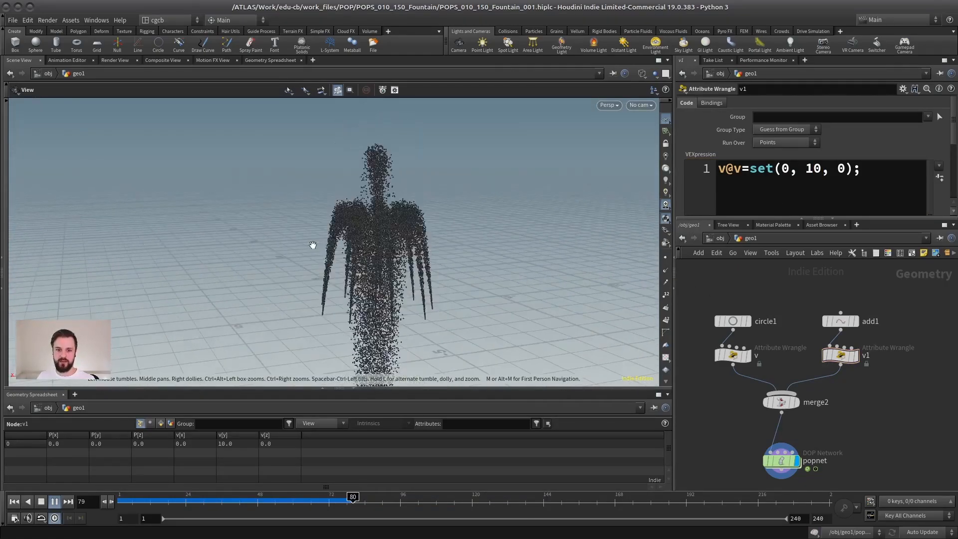
- Merge the popnet particles with the fountain basin geometry from merge1 and save the scene as POPS_010_150_Fountain_002.hiplc
scroll(830, 429, "down", 3)
middle_click_drag(928, 462, 840, 411)
scroll(828, 377, "down", 3)
left_click_drag(817, 403, 905, 276)
left_click_drag(861, 370, 837, 391)
key("Tab")
type("merge")
key("Return")
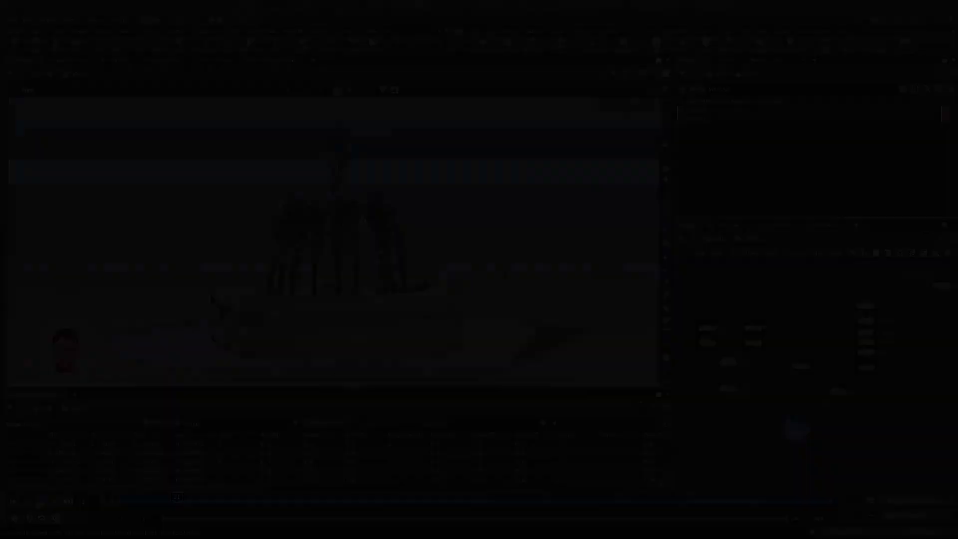
key("alt+shift+s")
- Append a displayed white Color node to popnet and feed it into merge3 in place of the direct popnet connection
middle_click_drag(804, 474, 805, 408)
left_click(757, 344)
key("Tab")
type("color")
key("Return")
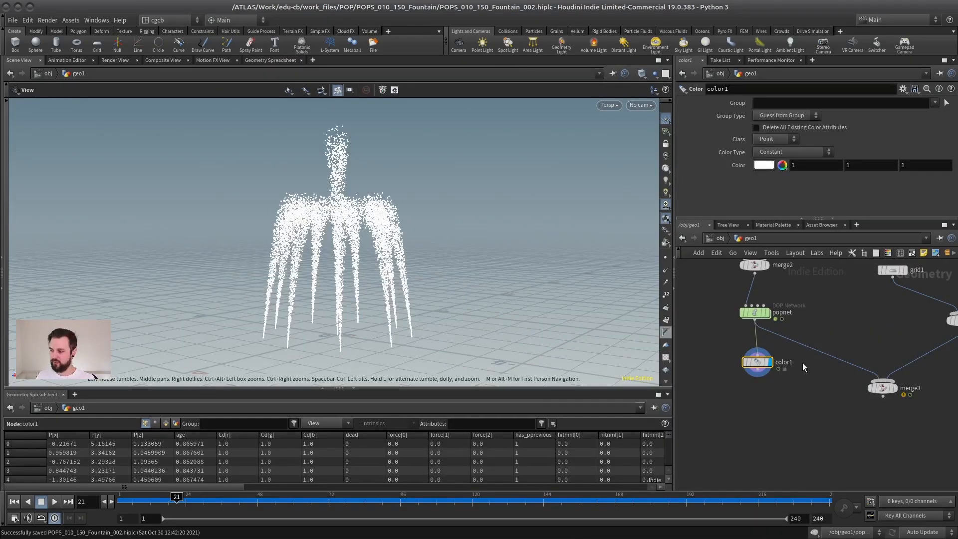
key("y")
left_click_drag(821, 334, 883, 381)
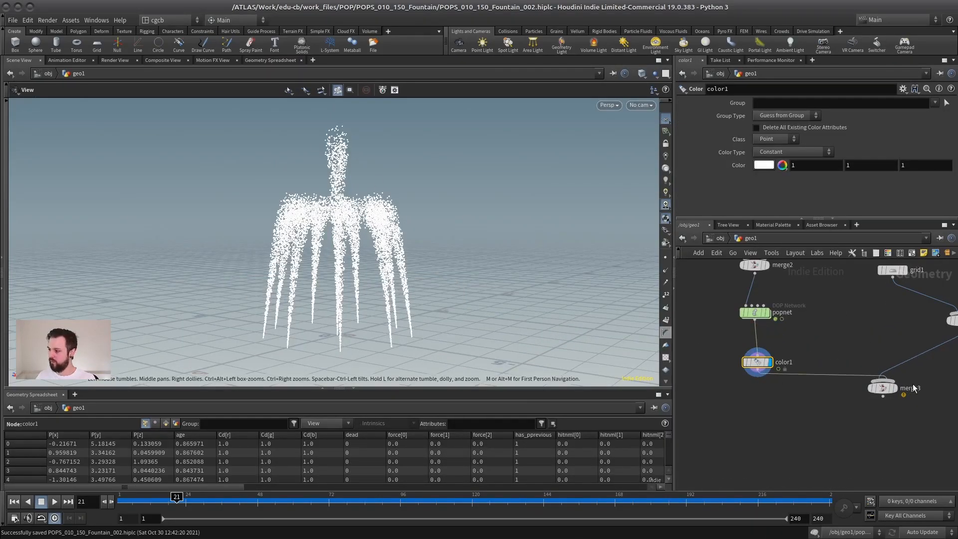
- Display merge3 and play the simulation from the start to examine the particles inside the fountain basin
left_click(895, 388)
left_click(887, 387)
left_click(14, 502)
left_click(55, 502)
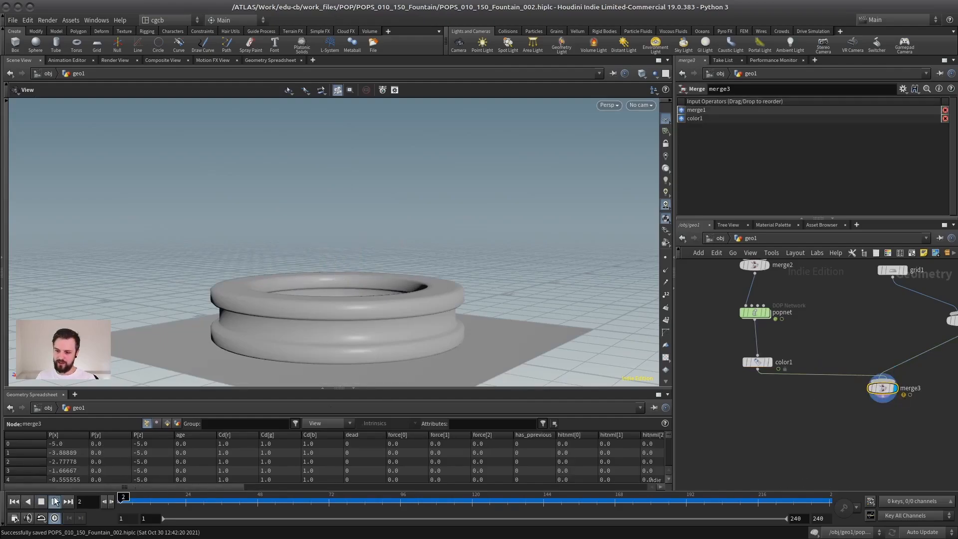
left_click_drag(373, 235, 381, 260)
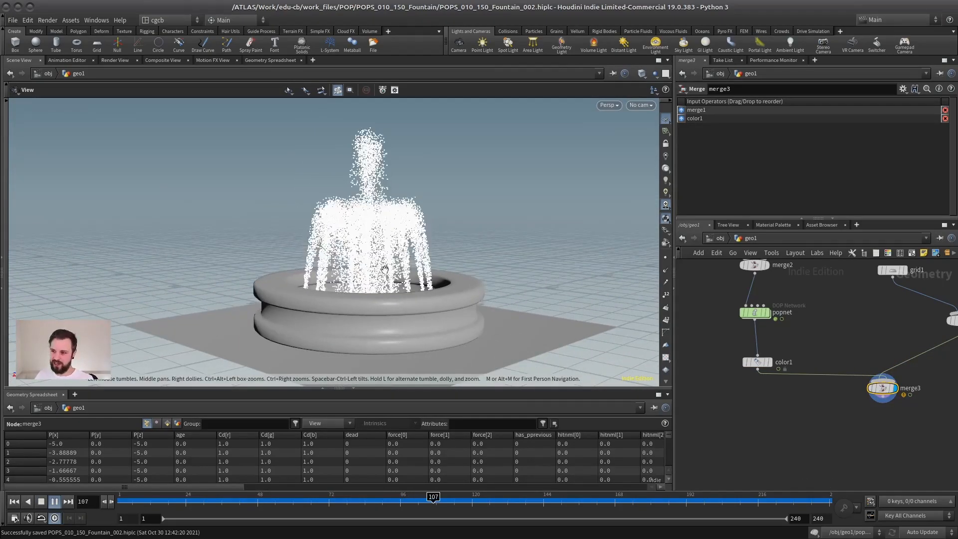
scroll(385, 269, "up", 3)
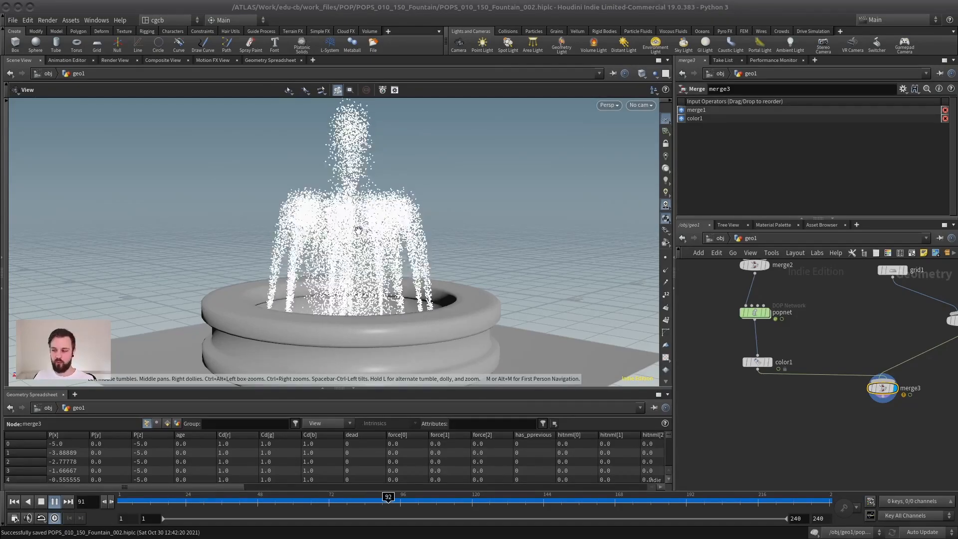
- Display color1, stop playback, and set its color type to Ramp from Attribute
left_click(769, 363)
left_click_drag(759, 365, 756, 364)
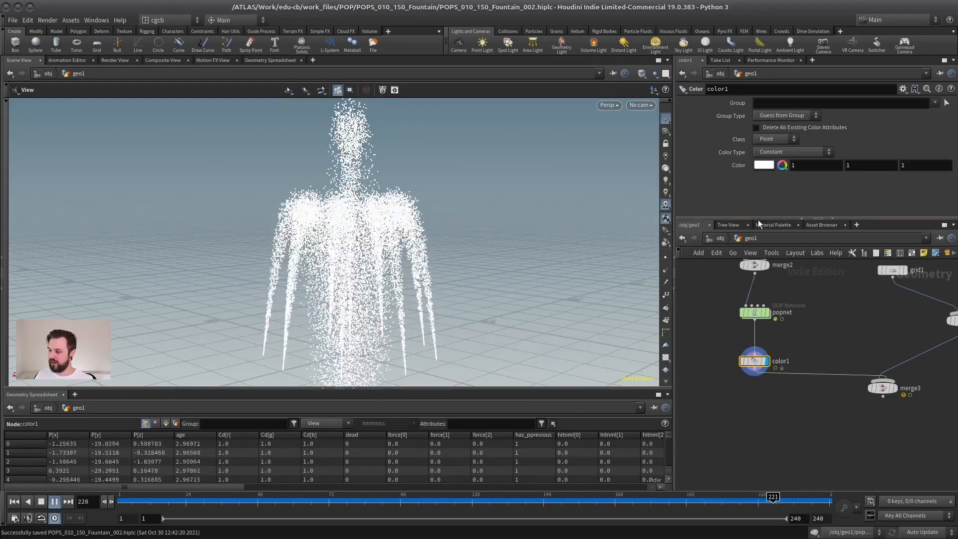
left_click(40, 503)
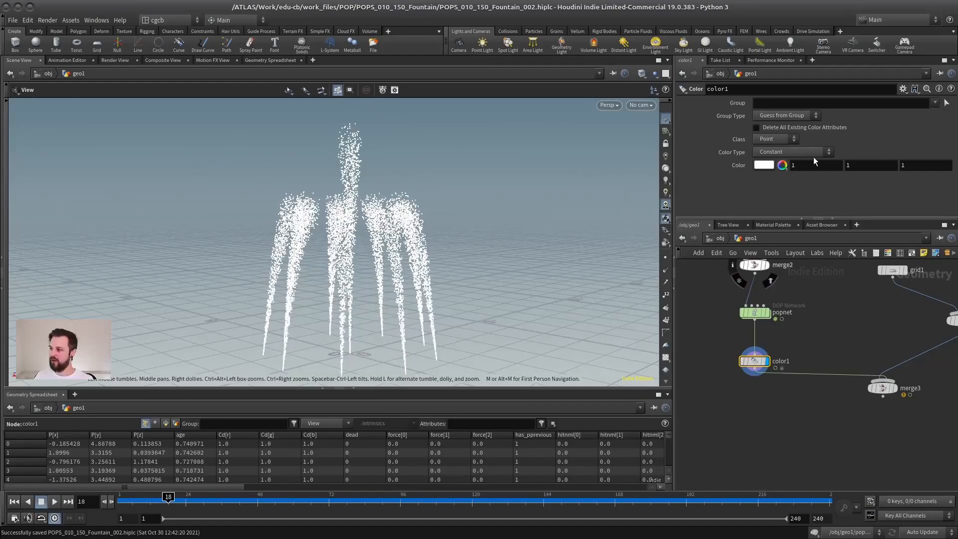
left_click(815, 152)
left_click(798, 192)
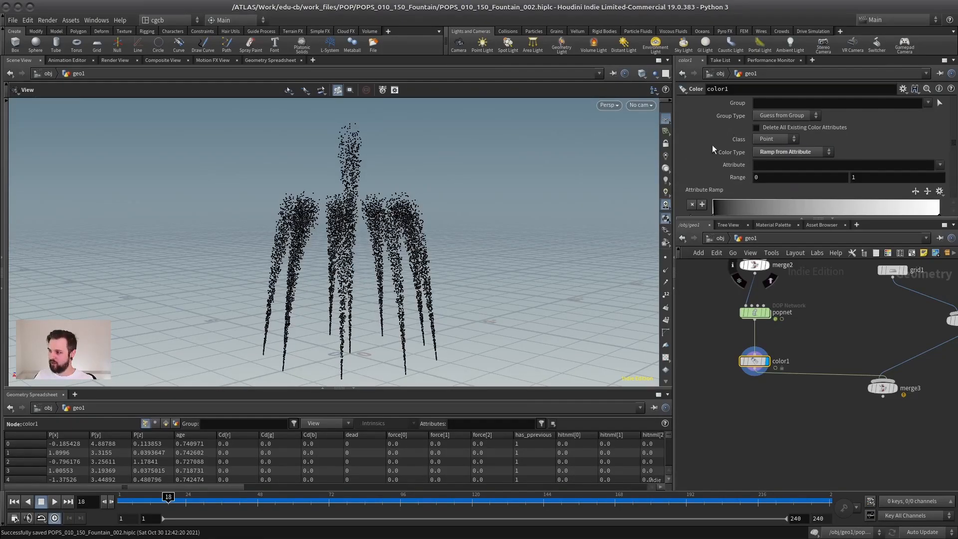
- Set the first key of color1's attribute ramp to blue with RGB 0, 0.25, 0.5
left_click_drag(763, 218, 754, 297)
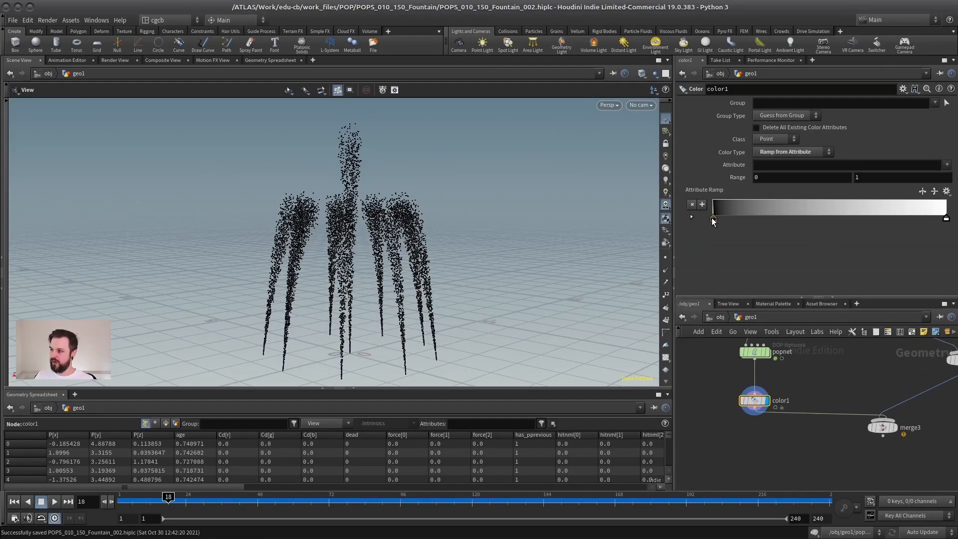
double_click(714, 219)
left_click(793, 152)
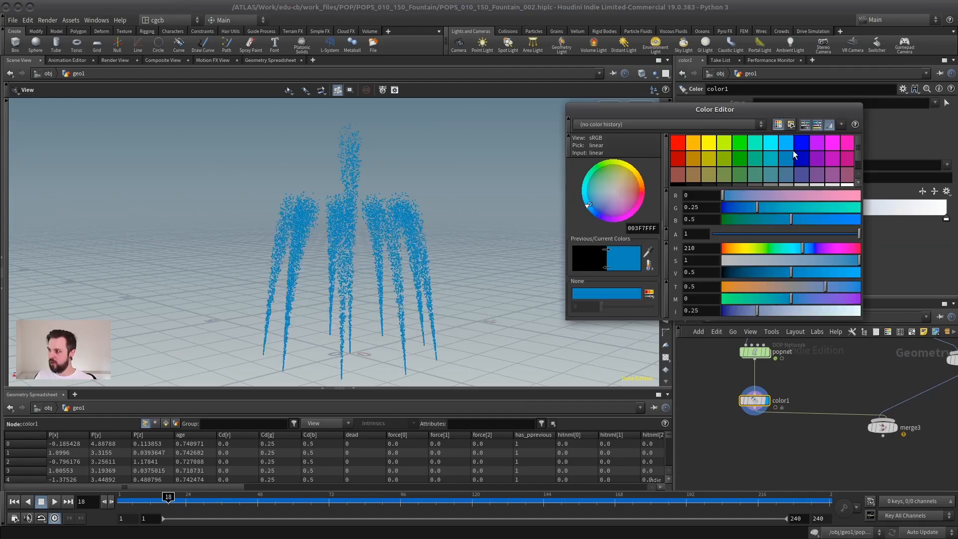
key("Return")
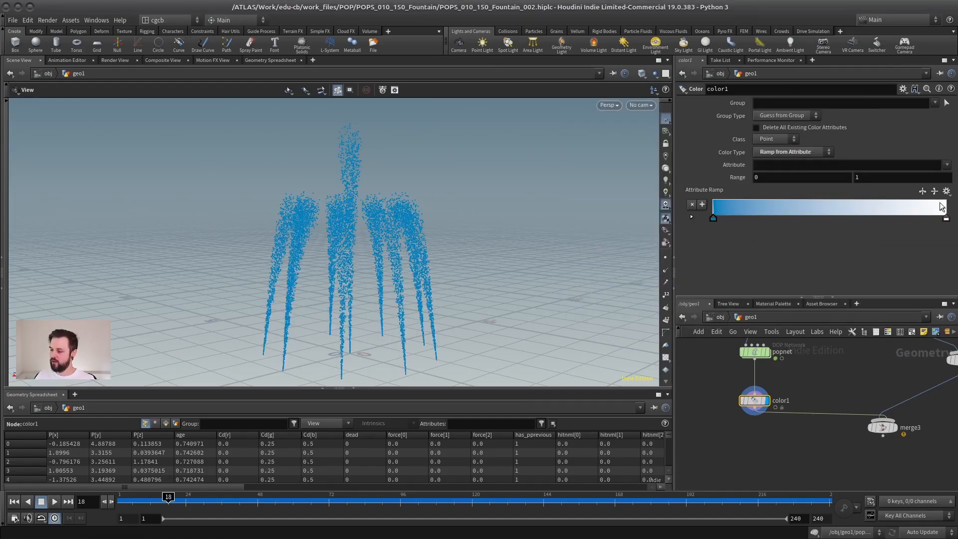
- Set the attribute driving color1's ramp to v
left_click(849, 165)
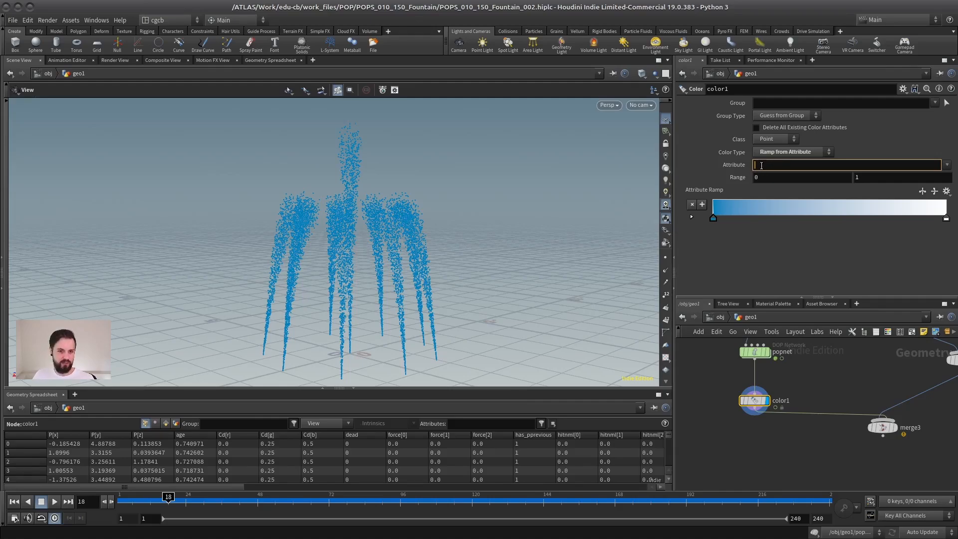
type("v")
key("Return")
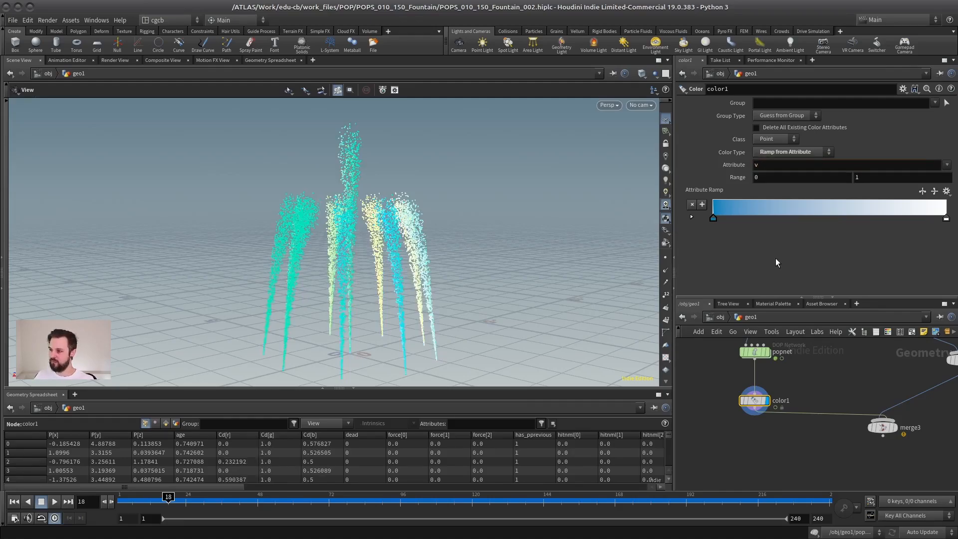
- Play the simulation from the start and examine how velocity colors the particles over the ramp's range
left_click(14, 501)
left_click(54, 502)
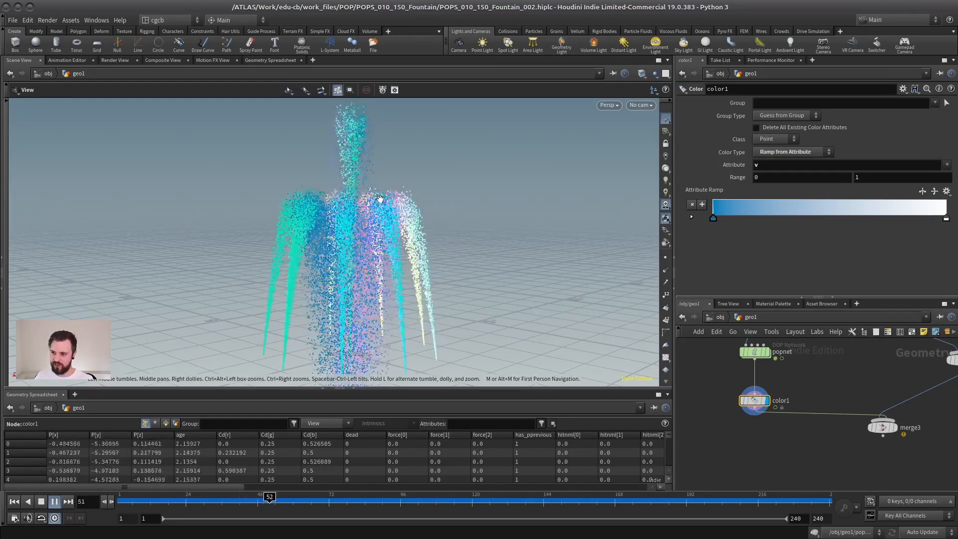
left_click_drag(381, 200, 400, 220)
right_click_drag(449, 219, 463, 218)
left_click_drag(463, 218, 430, 189)
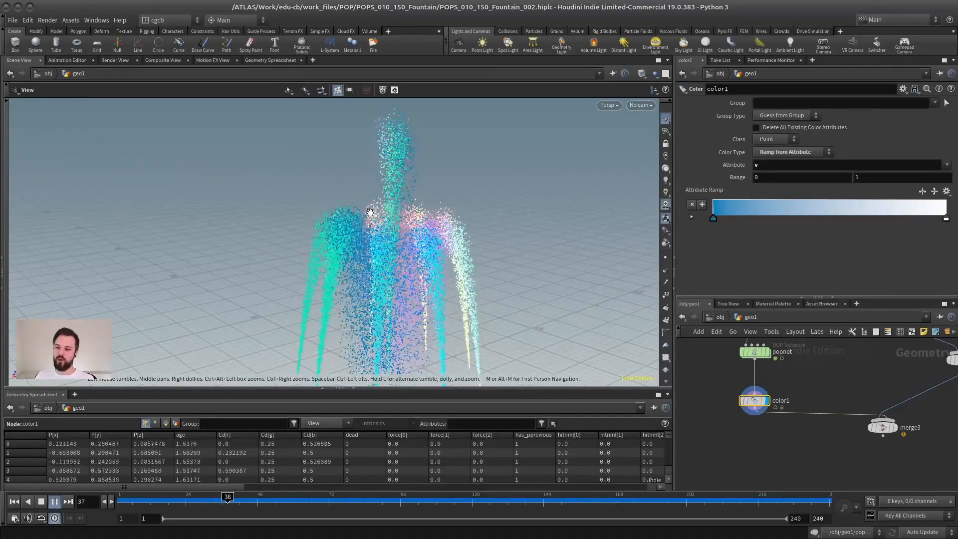
left_click(54, 502)
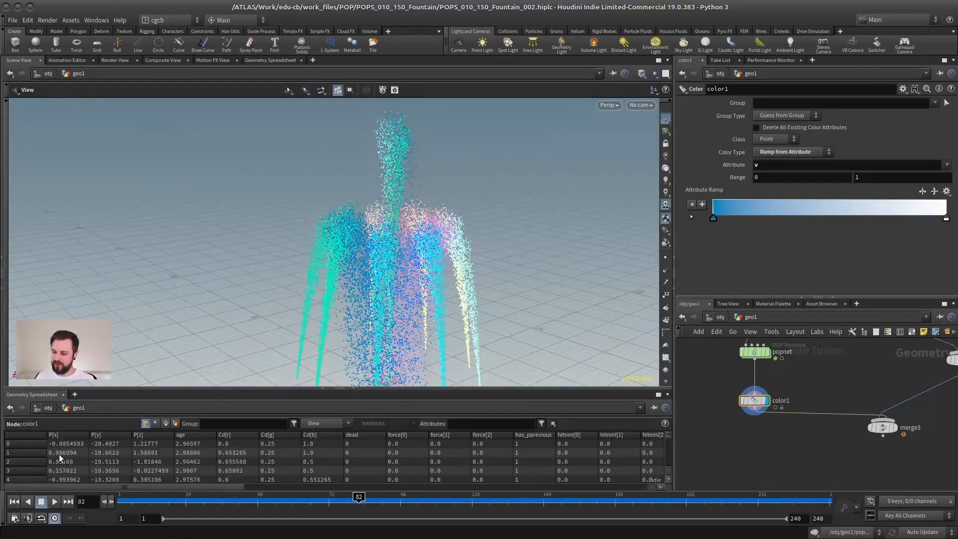
left_click(777, 178)
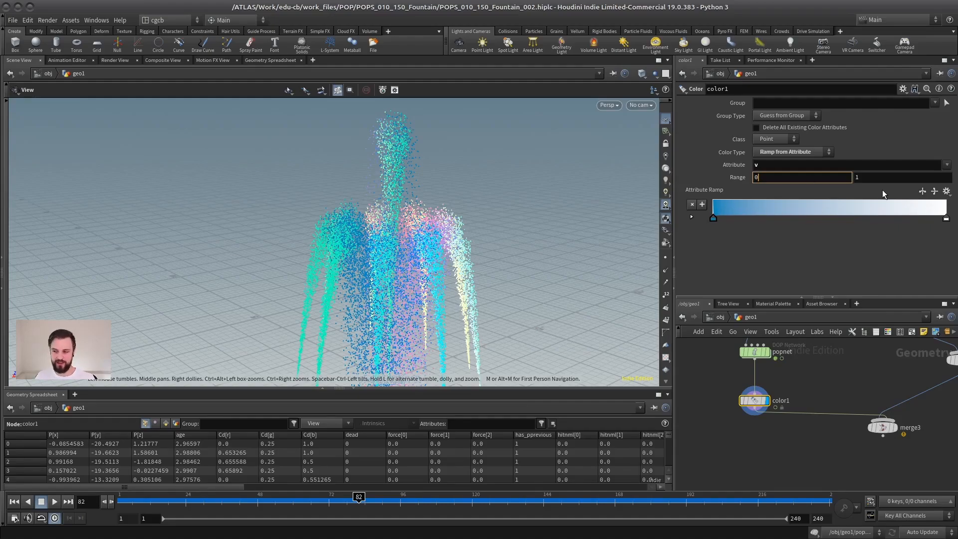
left_click_drag(466, 186, 453, 154)
left_click_drag(378, 232, 377, 214)
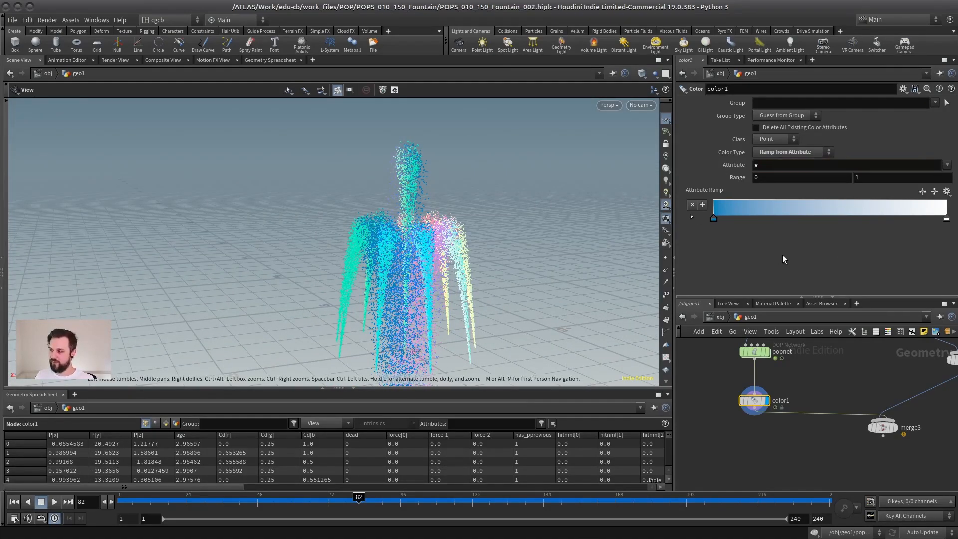
- Move merge3 and color1 further below popnet in the network to make room for another node
scroll(795, 387, "down", 1)
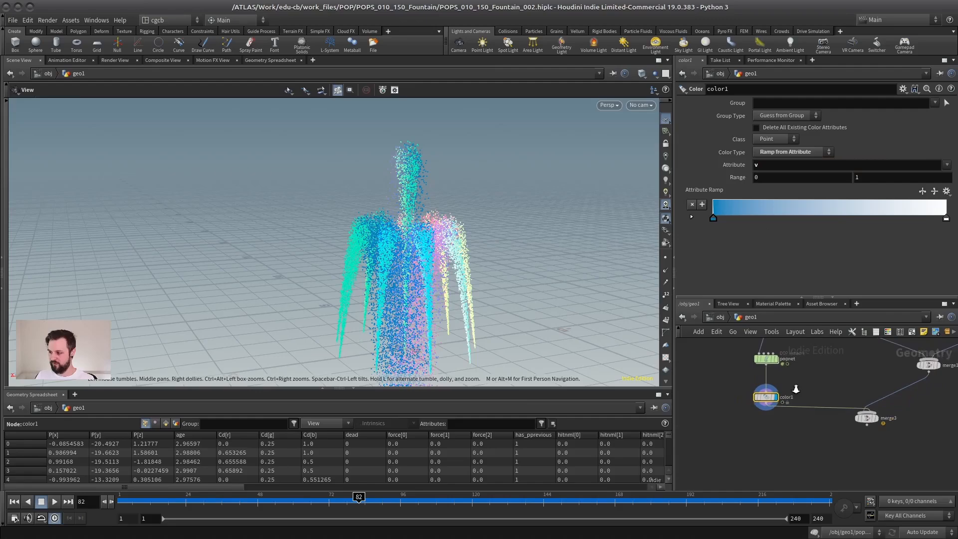
middle_click_drag(855, 404, 840, 388)
left_click_drag(855, 410, 868, 464)
left_click_drag(745, 384, 746, 421)
middle_click_drag(790, 348, 793, 410)
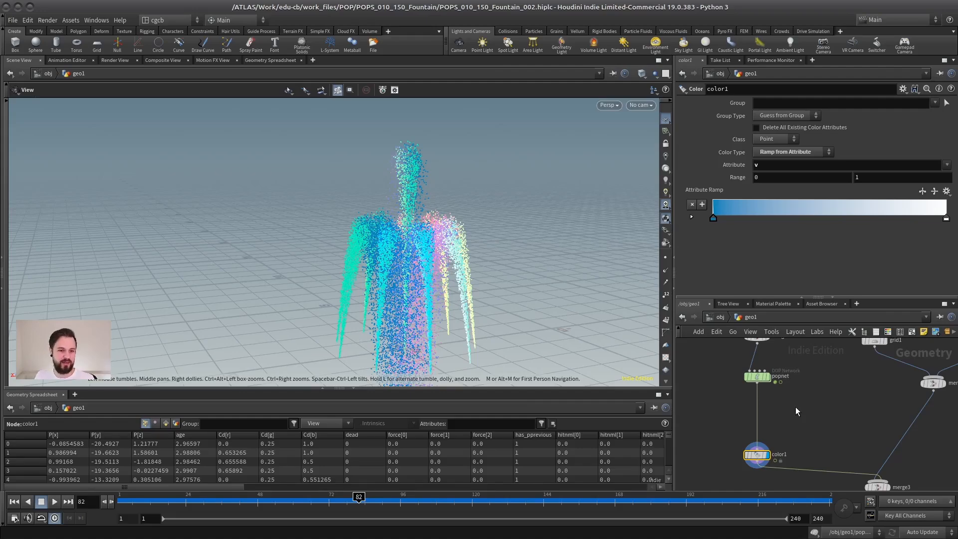
scroll(794, 405, "up", 2)
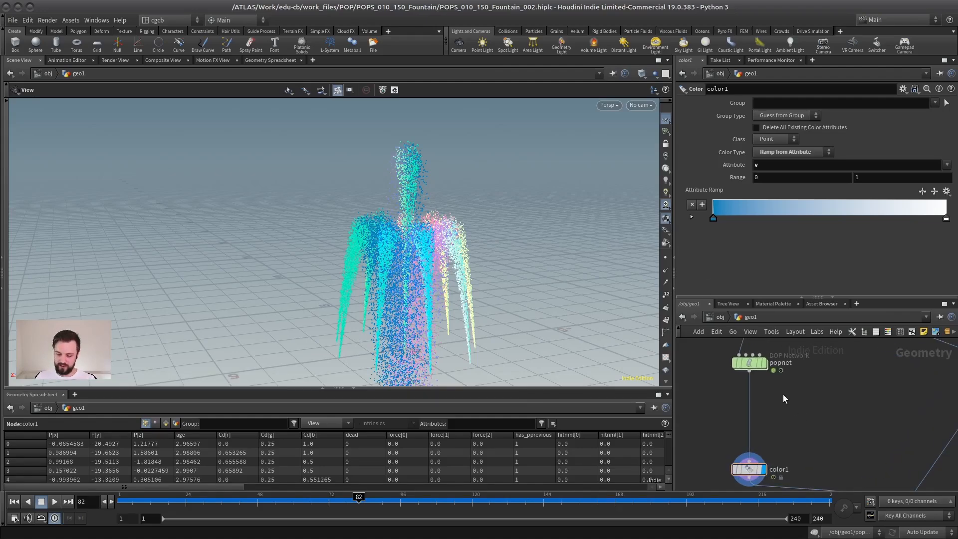
- Insert a Point Wrangle node on the wire between popnet and color1
key("Tab")
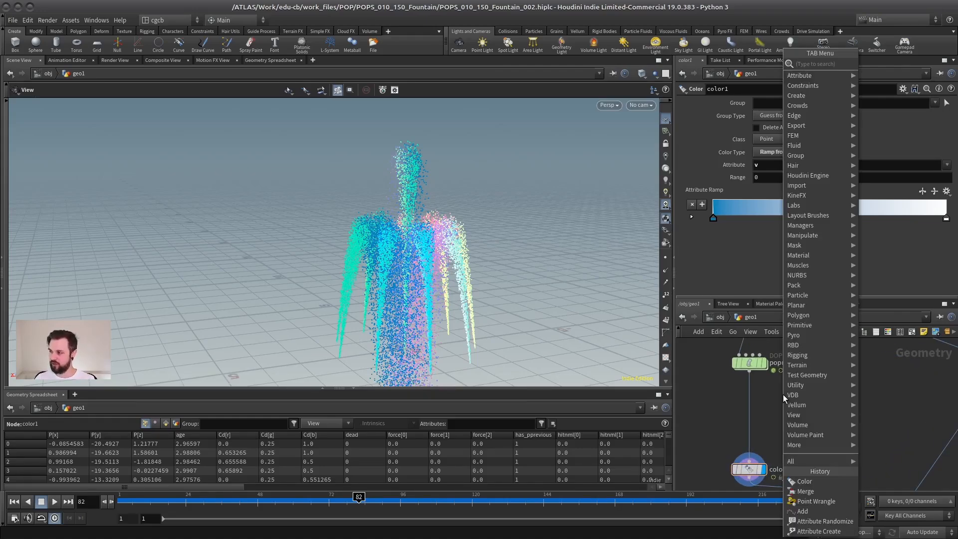
left_click(816, 502)
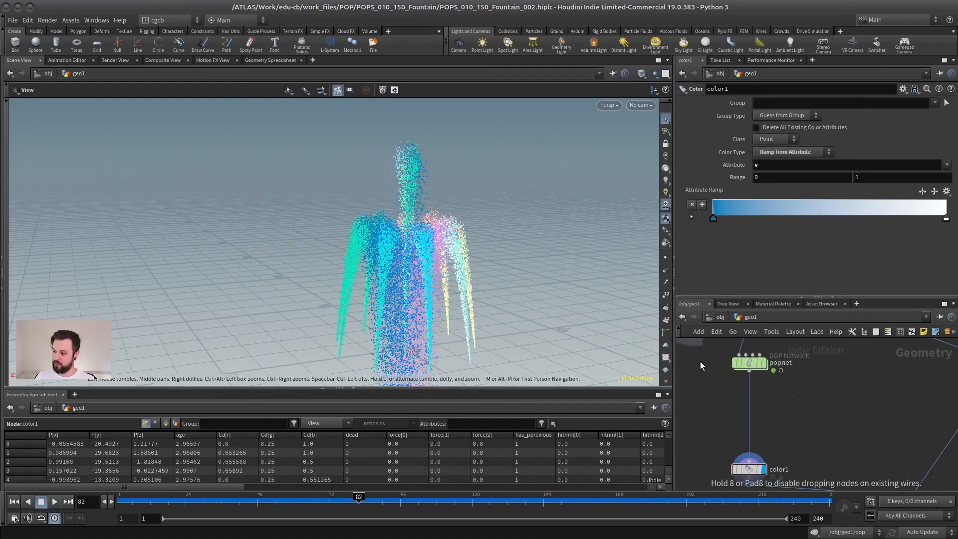
left_click(756, 406)
left_click(790, 233)
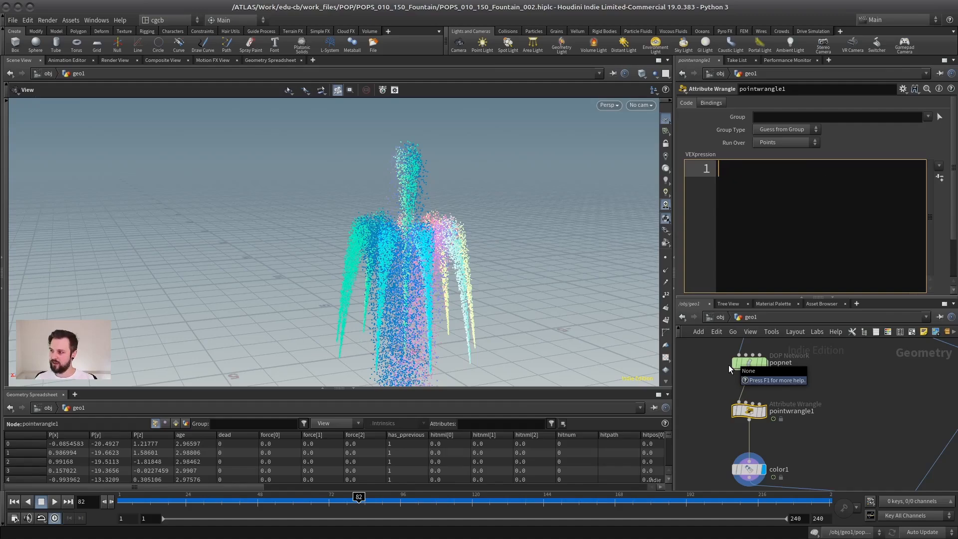
- Write the wrangle's VEX expression f@speed=length(v@v); to store each particle's velocity magnitude as a float attribute
type("f@spee")
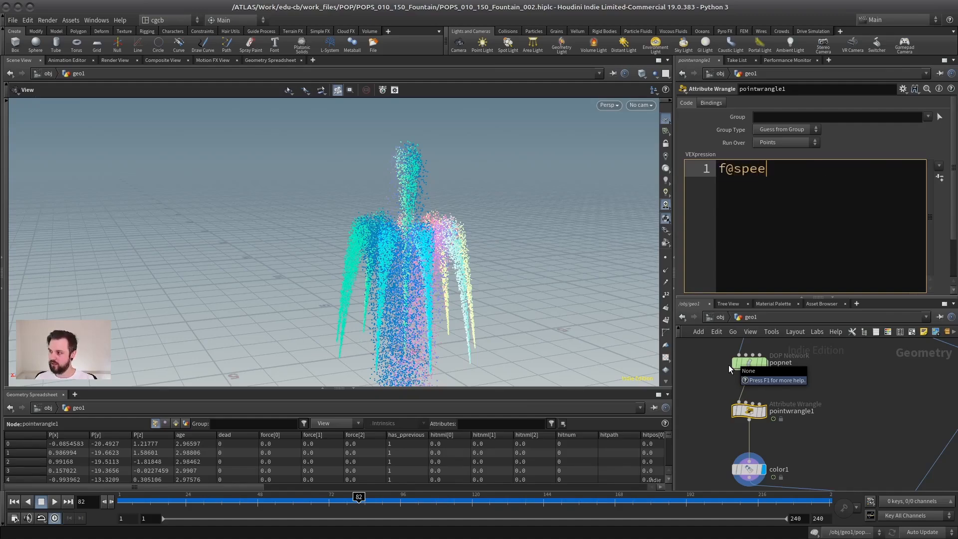
type("d=")
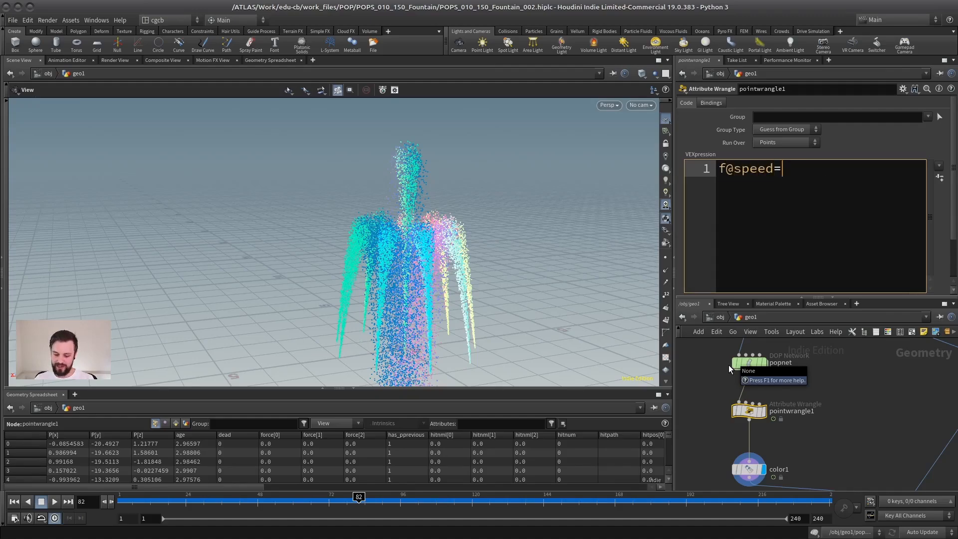
type("length")
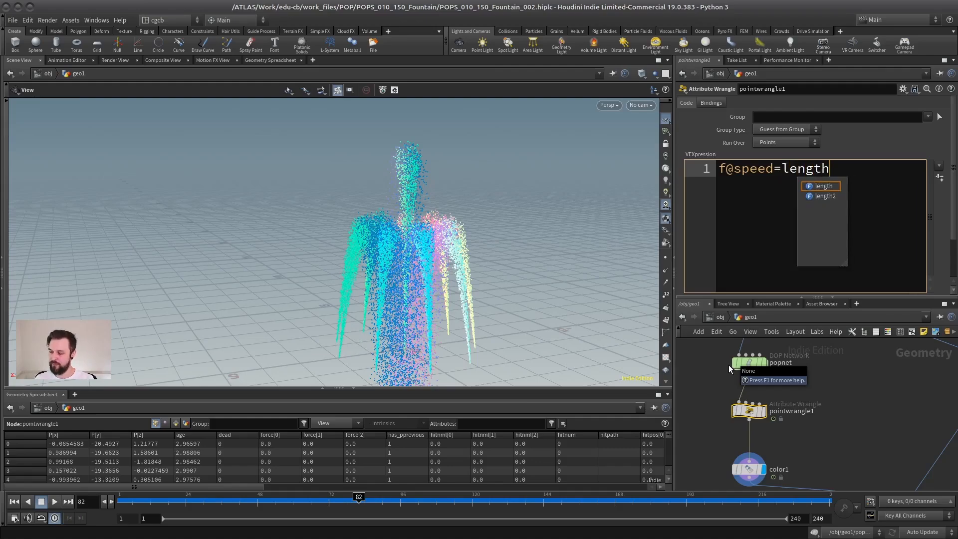
type("(v@v);")
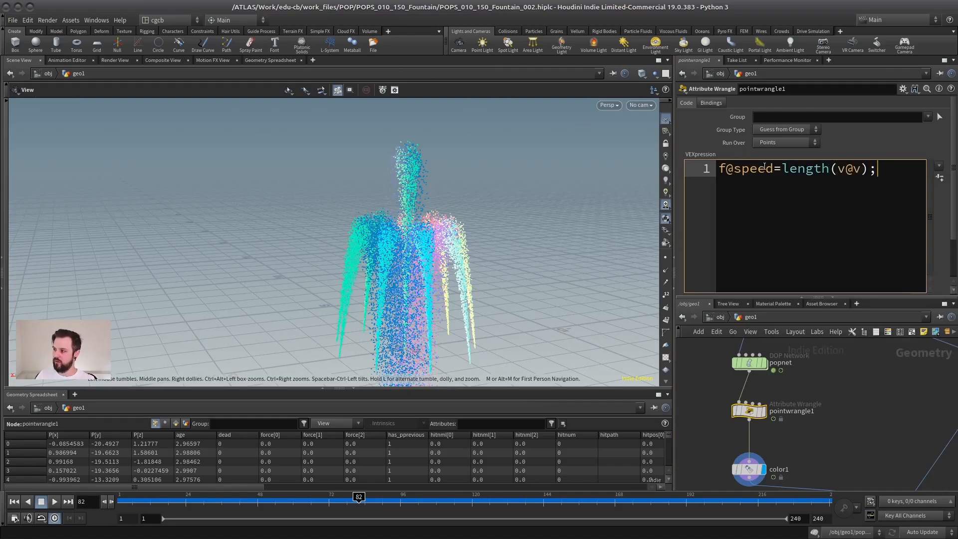
left_click_drag(782, 168, 831, 168)
left_click(878, 167)
key("Return")
key("Return")
type("len")
key("Return")
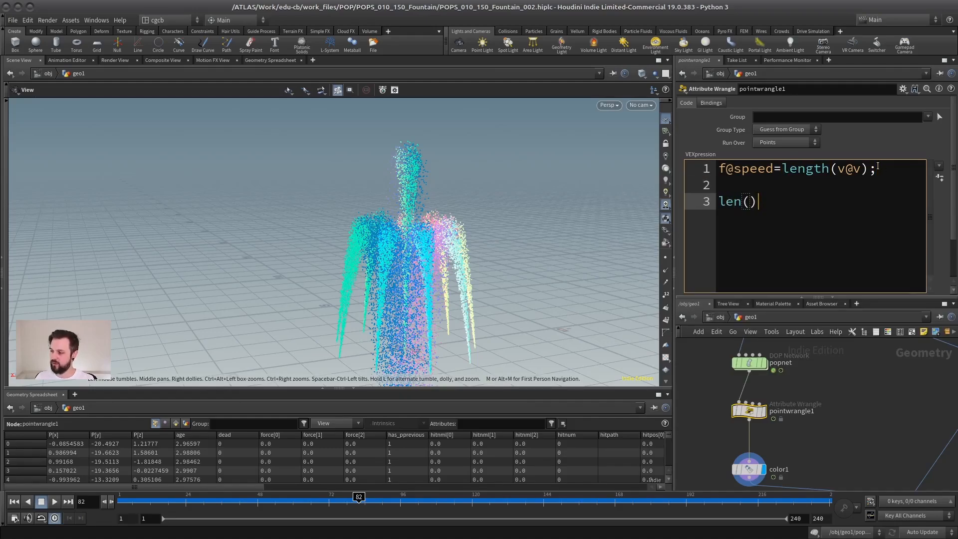
key("shift+Left")
key("shift+Left")
key("shift+Left")
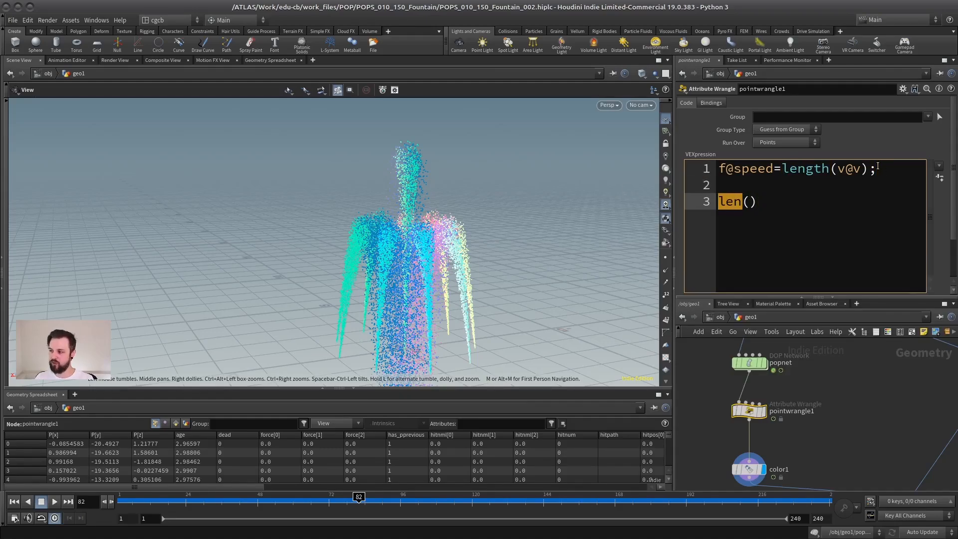
left_click(745, 210)
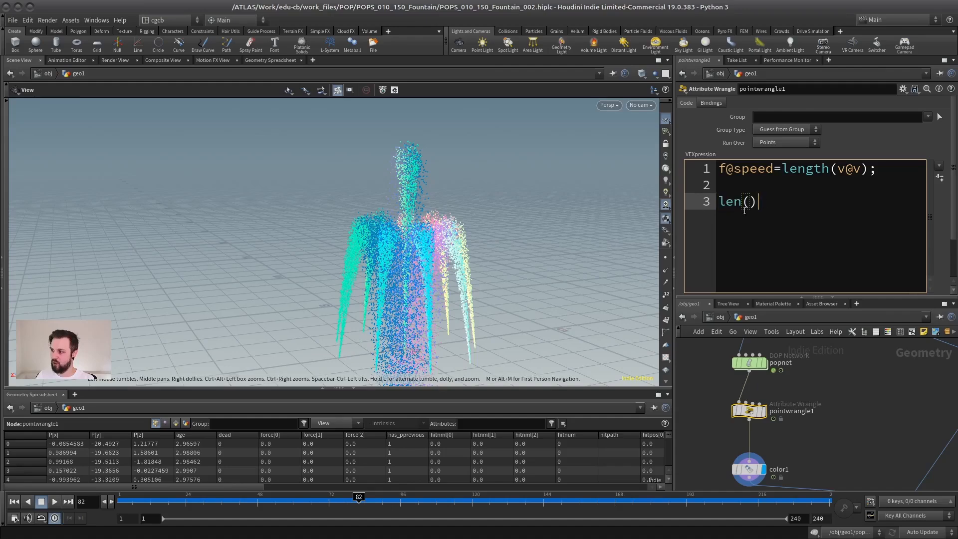
key("shift+Home")
key("BackSpace")
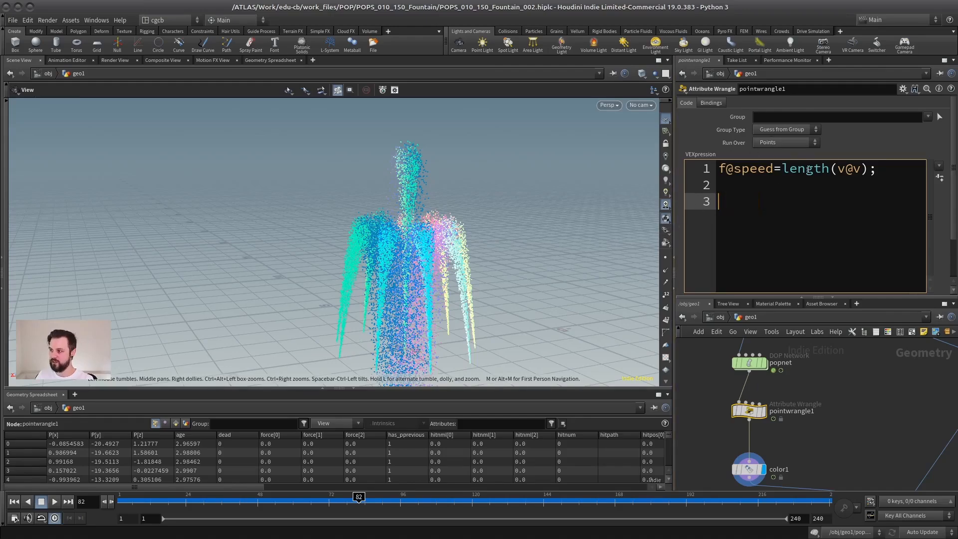
left_click(780, 168)
key("shift+Right")
key("shift+Right")
key("shift+Right")
key("shift+Right")
key("shift+Right")
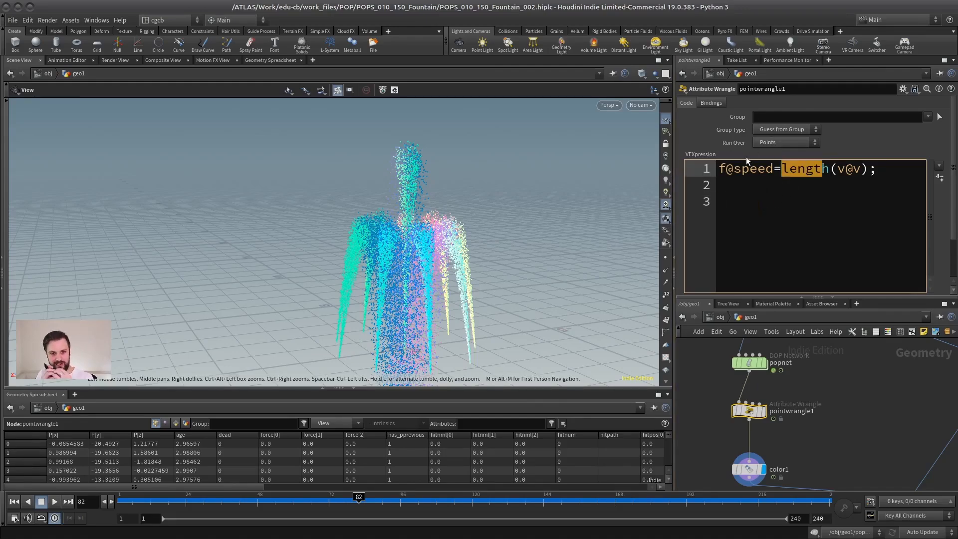
left_click(869, 169)
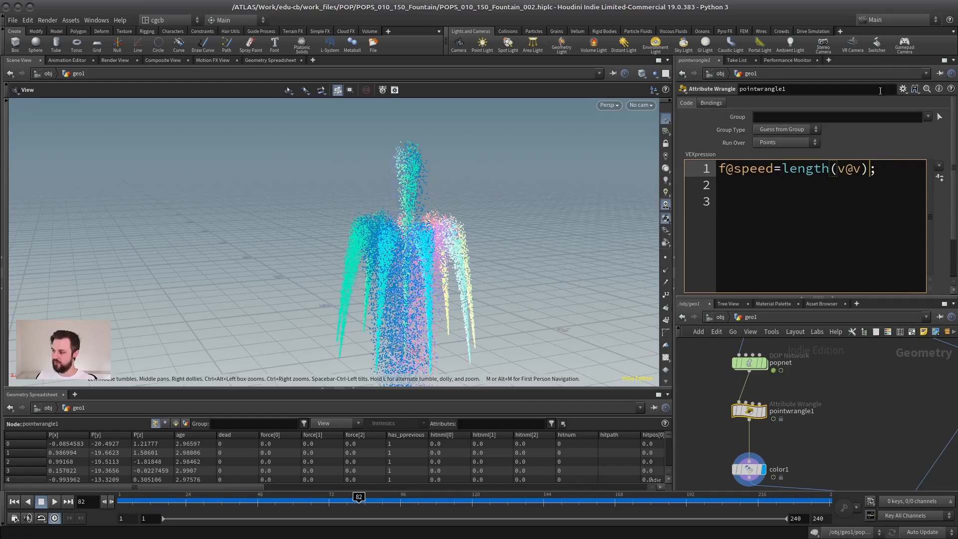
left_click_drag(770, 169, 704, 177)
left_click(888, 173)
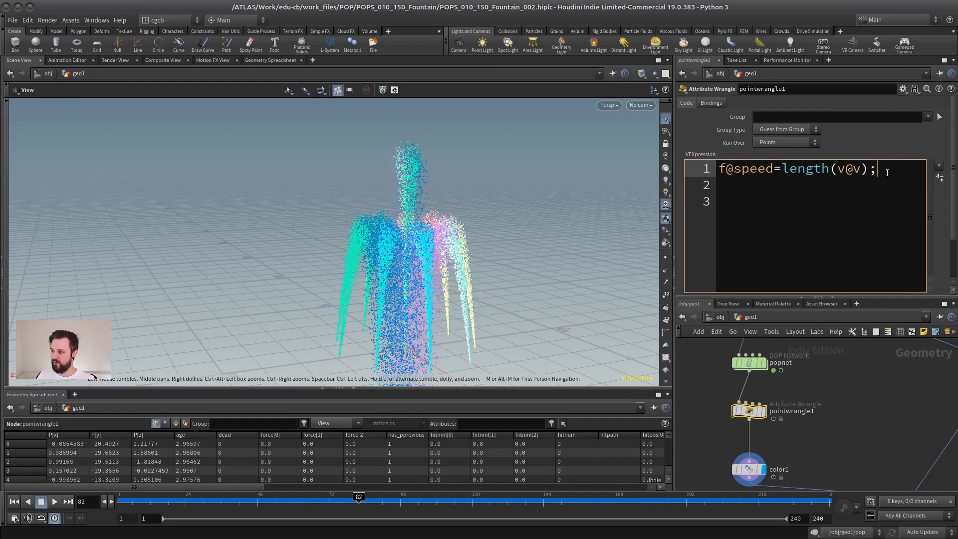
triple_click(872, 166)
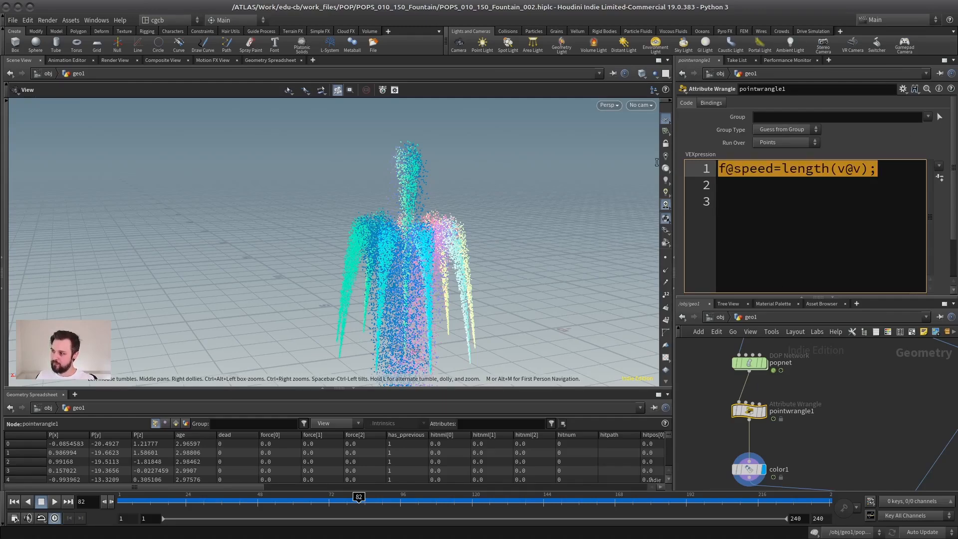
left_click(792, 221)
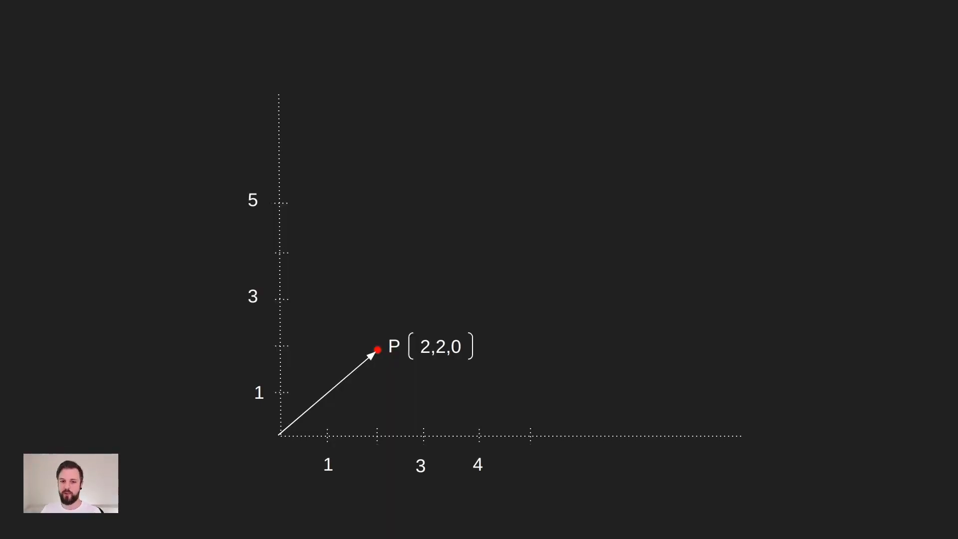
left_click(706, 246)
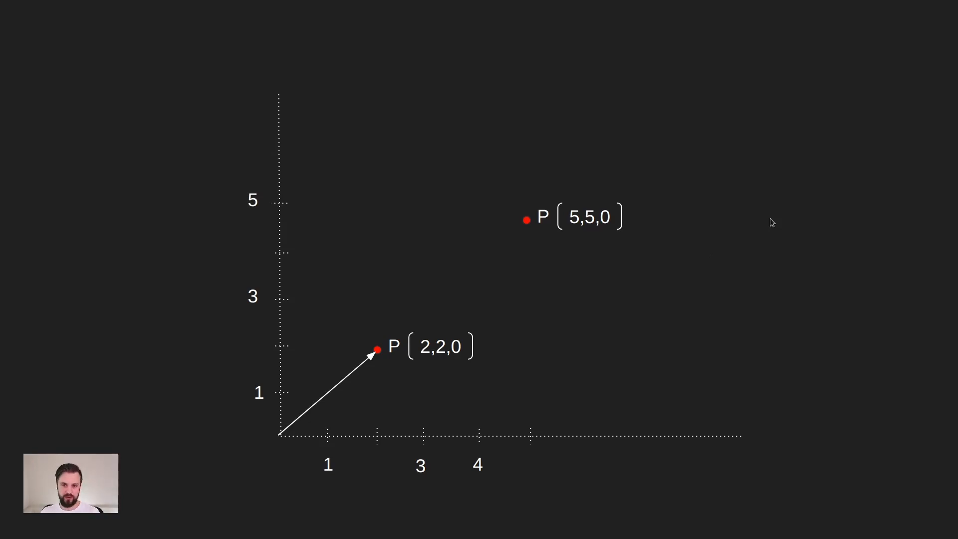
left_click(771, 218)
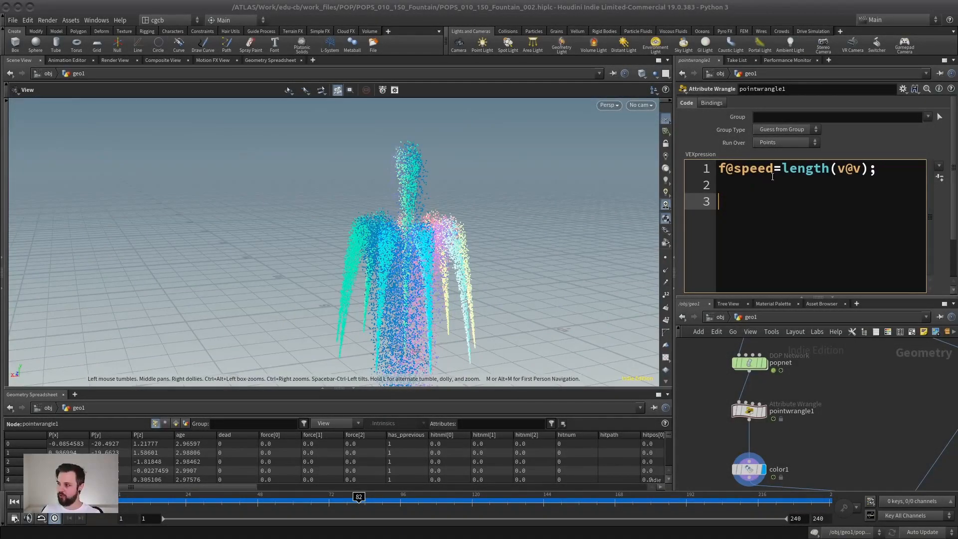
left_click_drag(783, 172, 870, 175)
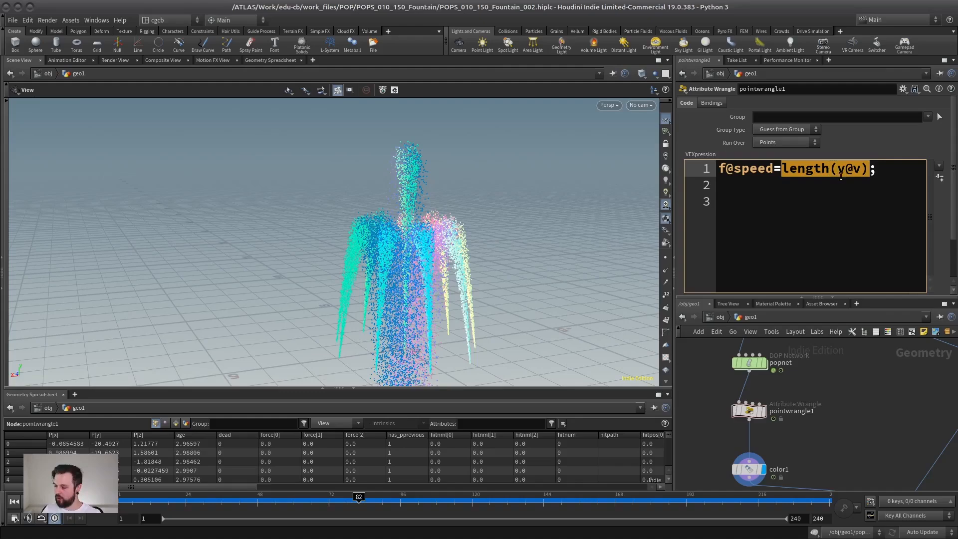
left_click(884, 175)
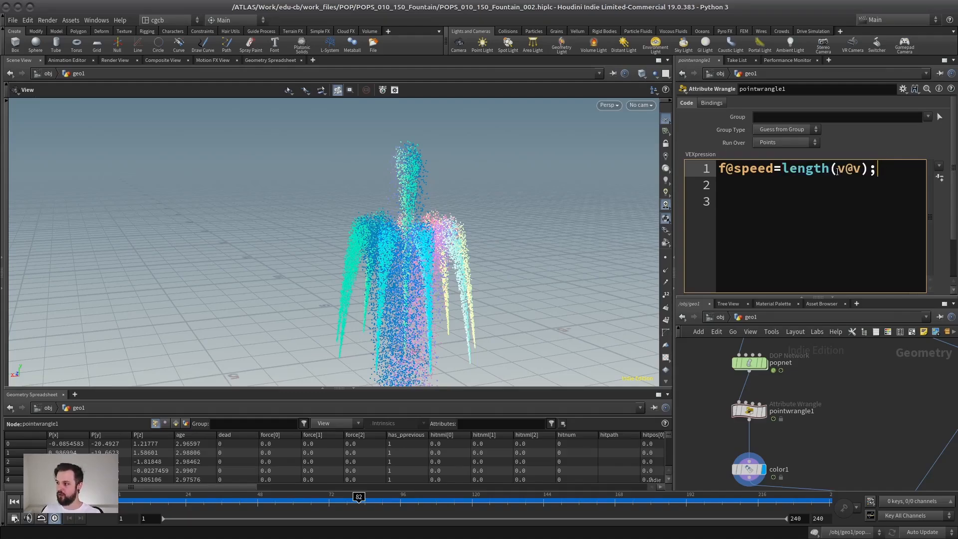
double_click(750, 171)
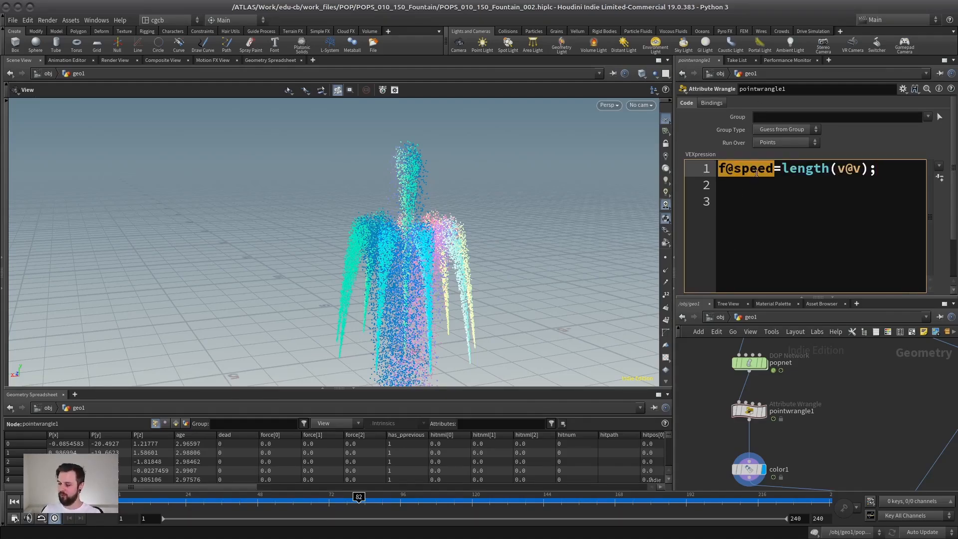
- Rename the point wrangle node to speed
middle_click_drag(793, 421, 810, 385)
left_click(809, 377)
type("speed")
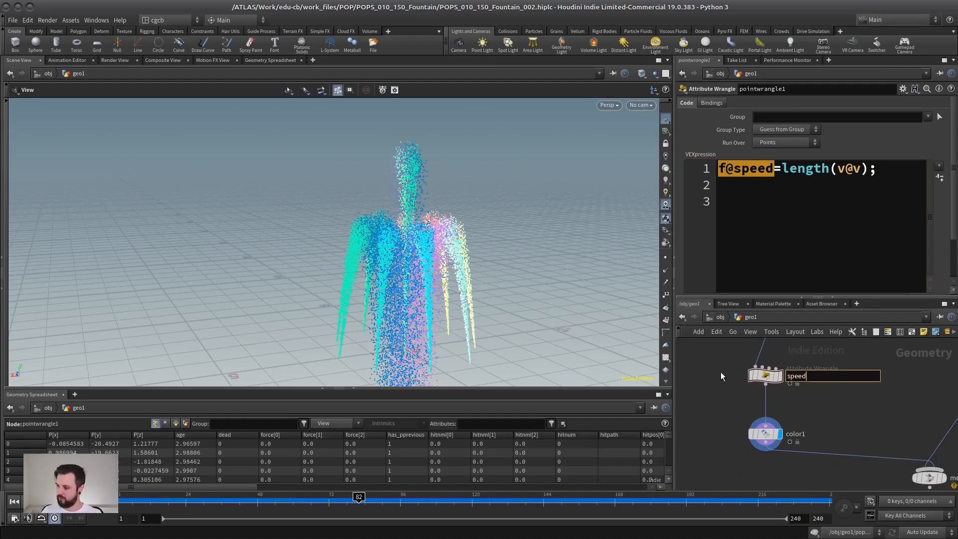
key("Return")
- Set the attribute driving color1's ramp to speed
left_click(765, 434)
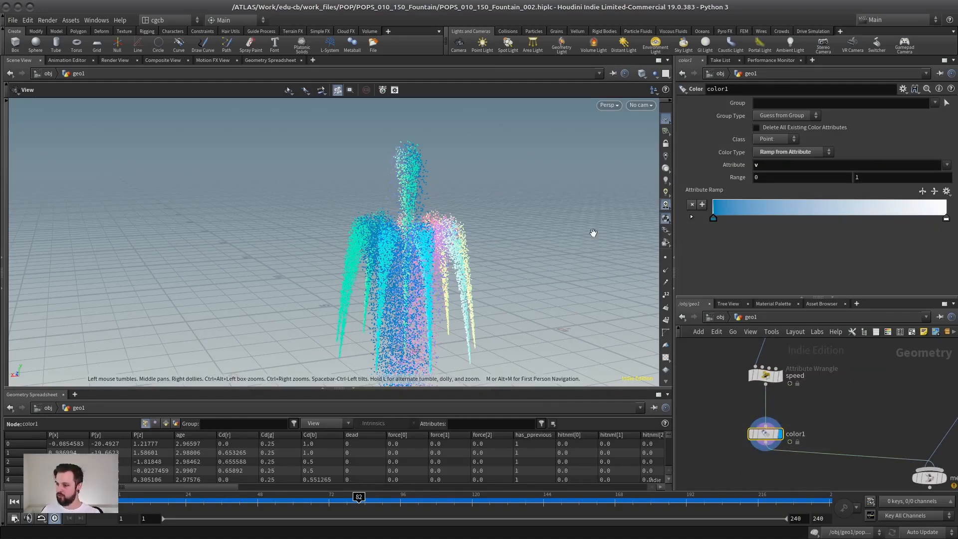
double_click(757, 165)
type("speed")
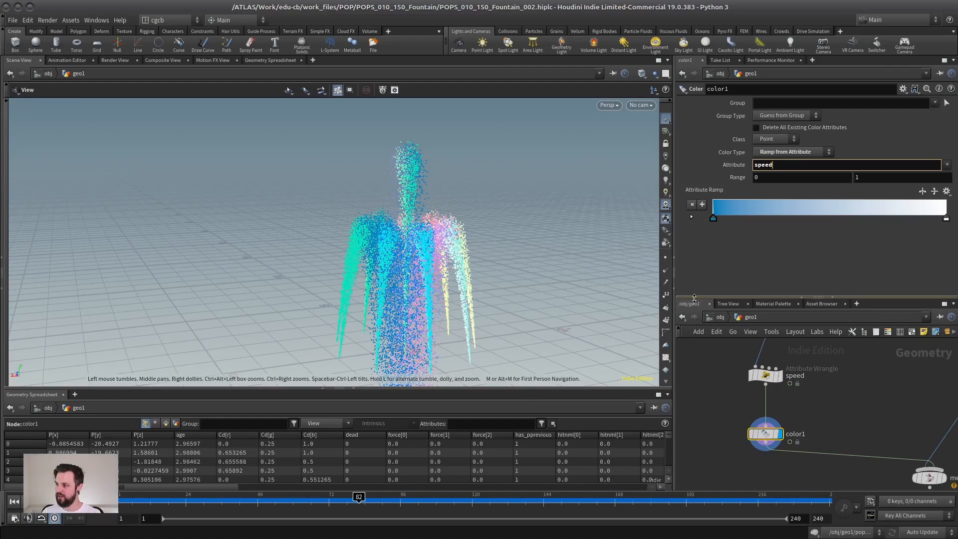
key("Return")
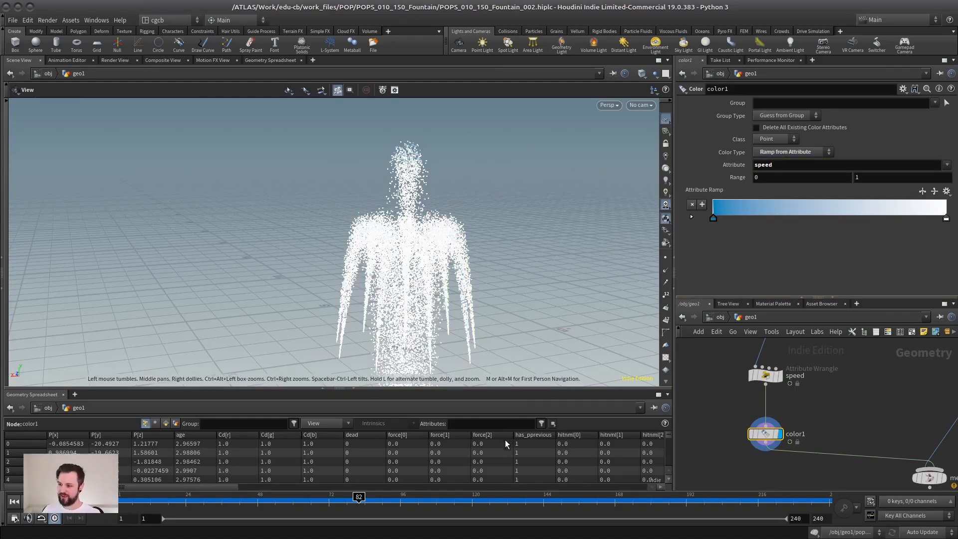
- Filter the geometry spreadsheet to the speed attribute and sort the points by it in descending order
left_click(493, 423)
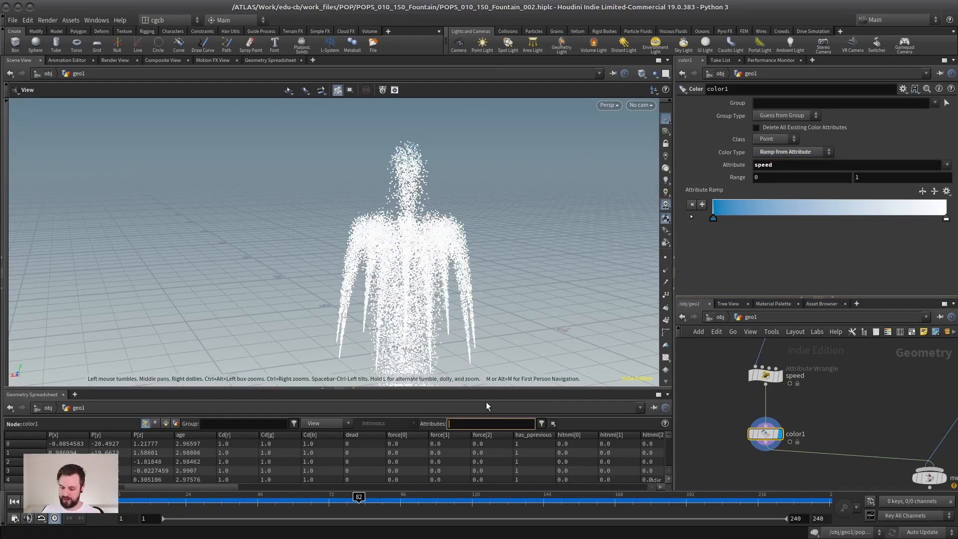
type("speed")
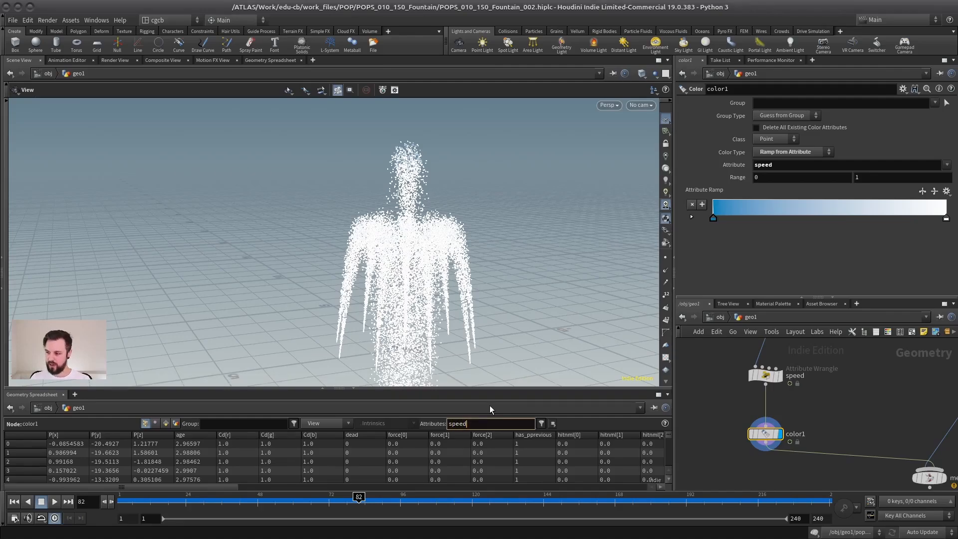
key("Return")
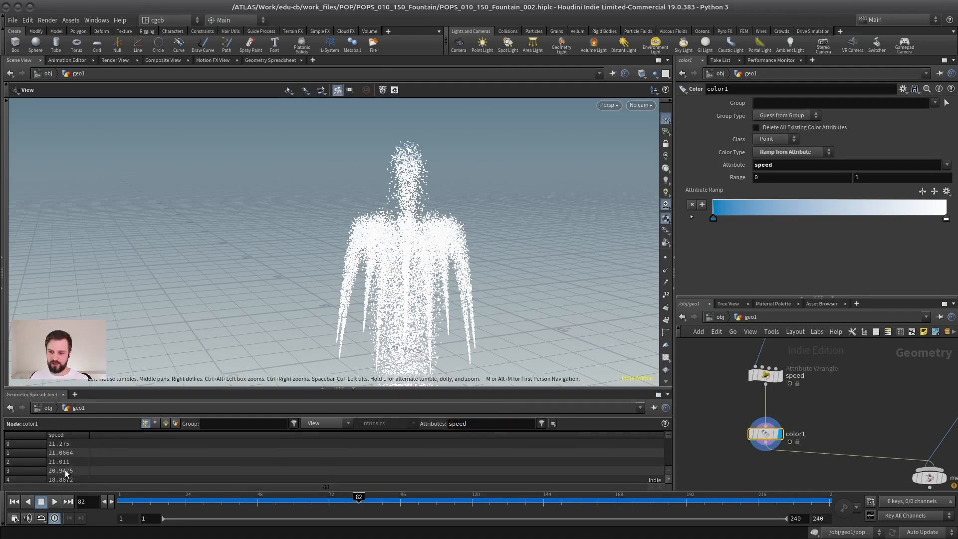
left_click(69, 435)
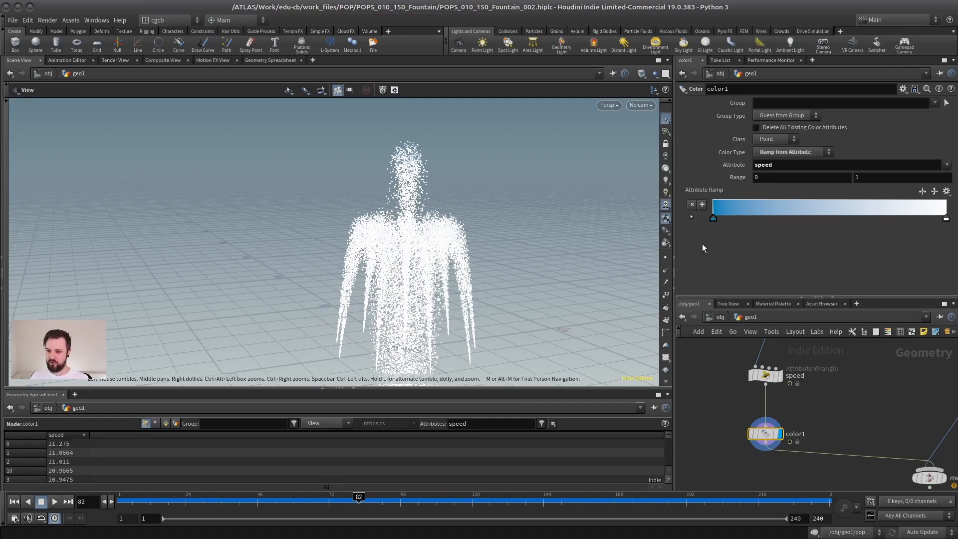
- Try 20, 10 and 5 as the upper limit of color1's attribute range
double_click(878, 178)
type("20")
key("Return")
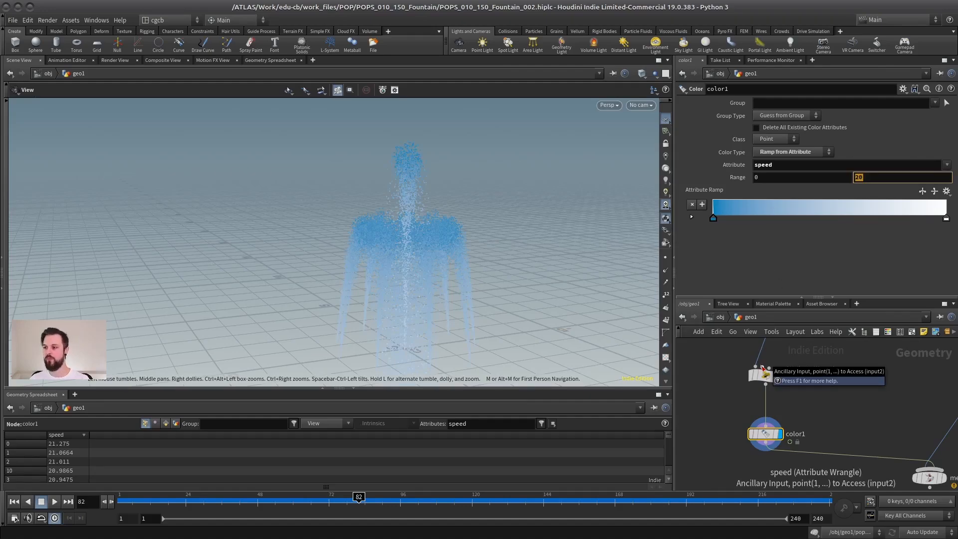
type("10")
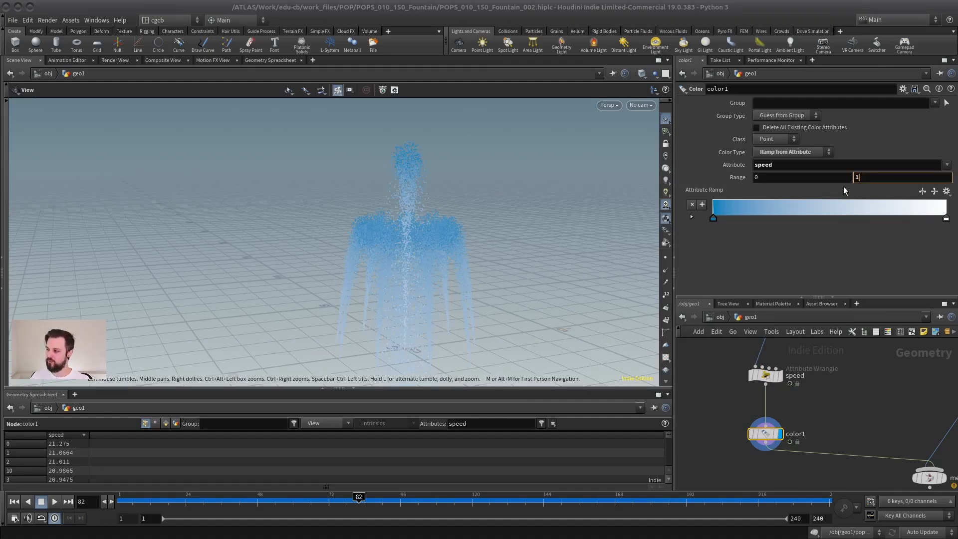
key("Return")
type("5")
key("Return")
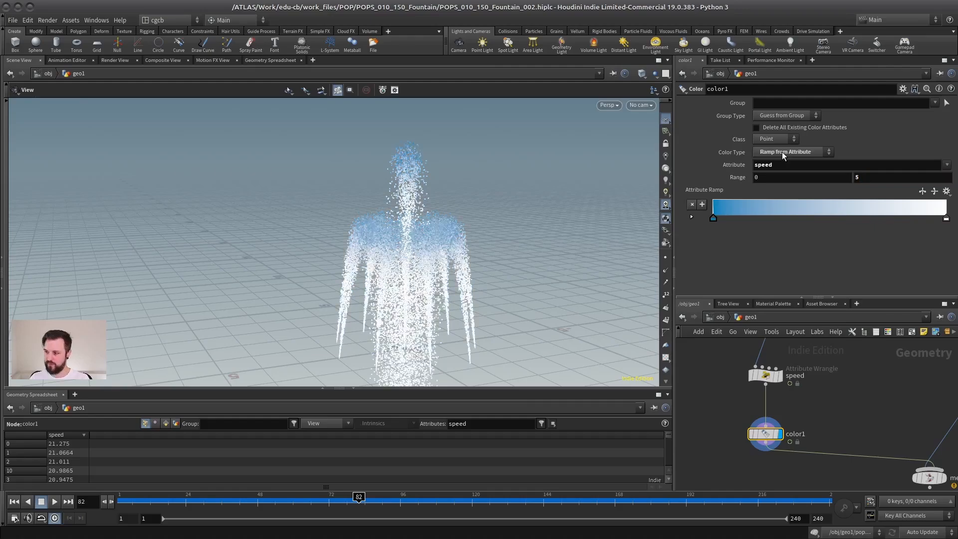
- Set the upper limit of color1's attribute range to 7
mouse_move(406, 221)
left_mouse_down()
mouse_move(354, 214)
mouse_move(529, 205)
mouse_move(405, 240)
mouse_move(402, 232)
left_mouse_up()
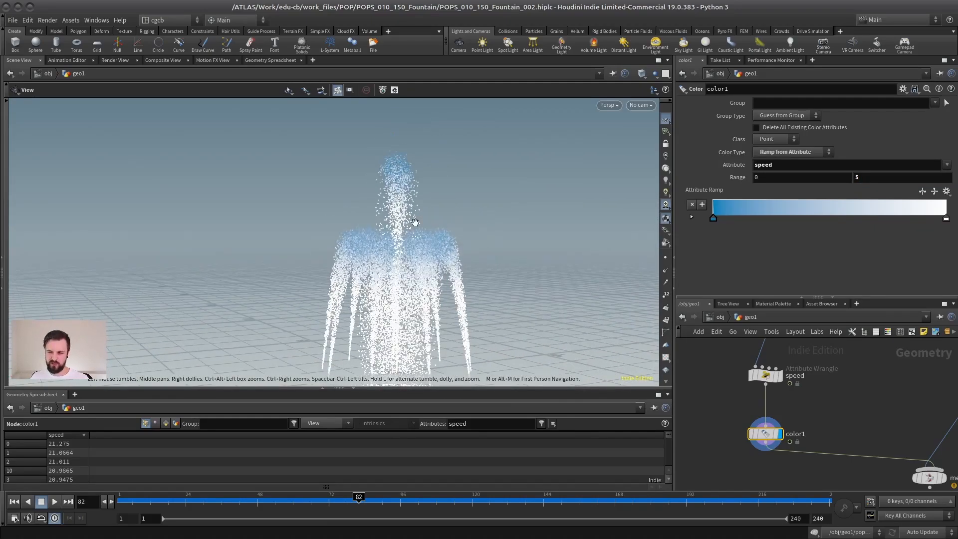
double_click(868, 176)
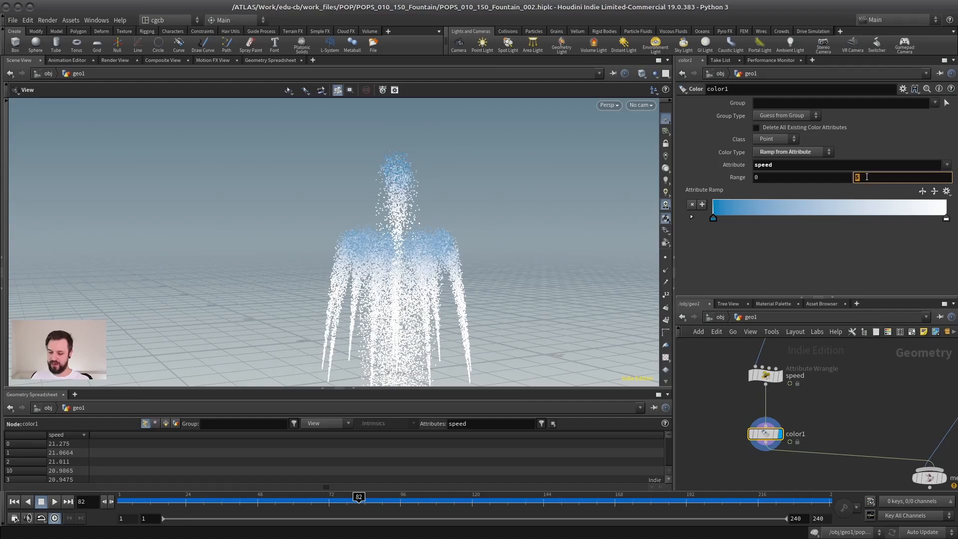
type("7")
key("Return")
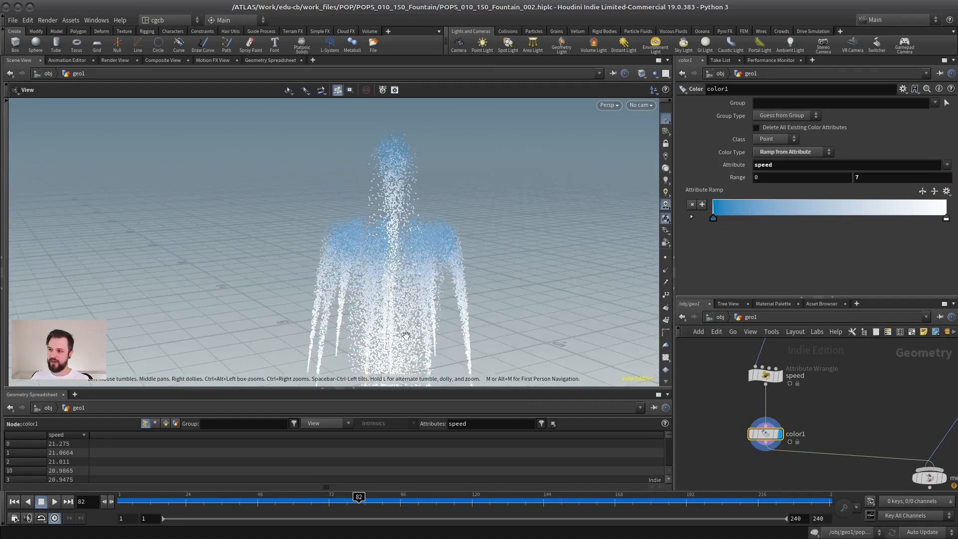
- Reverse color1's attribute ramp so it runs from white at low speed to blue at high speed
left_click_drag(393, 267, 341, 306)
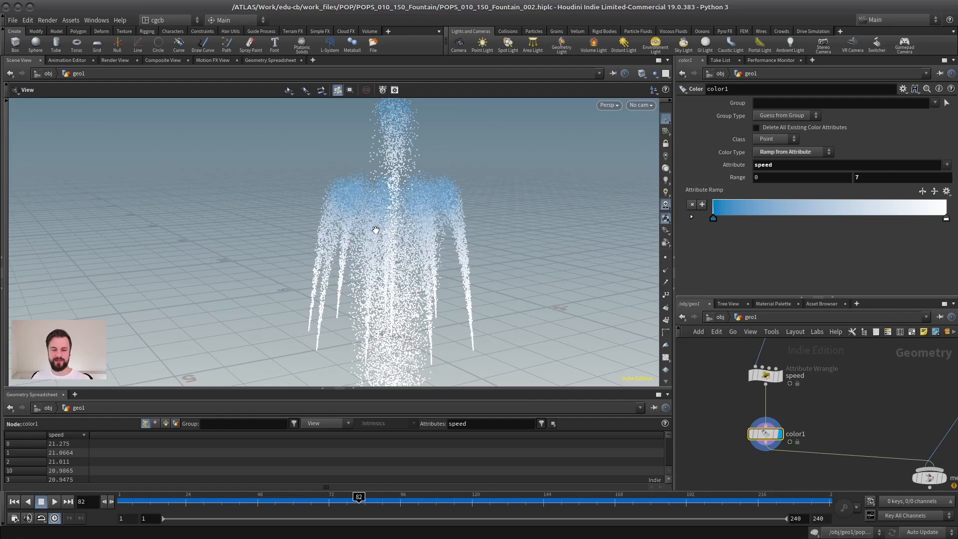
left_click_drag(713, 220, 837, 217)
mouse_move(947, 219)
left_mouse_down()
mouse_move(825, 220)
mouse_move(946, 219)
left_mouse_up()
mouse_move(415, 251)
left_mouse_down()
mouse_move(387, 250)
mouse_move(426, 257)
mouse_move(420, 233)
left_mouse_up()
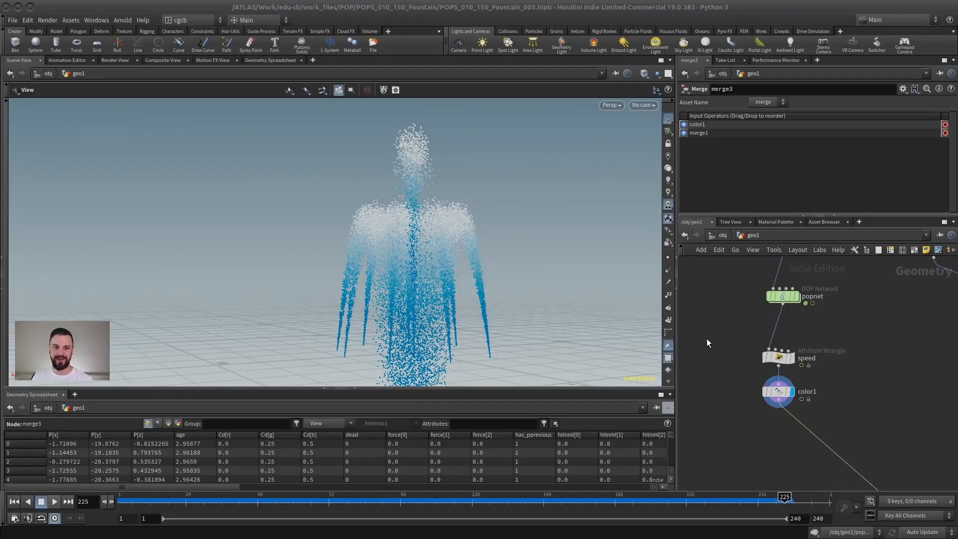
- Move the speed and color1 nodes aside and add a Point Velocity node fed by popnet
middle_click_drag(828, 333, 801, 331)
left_click_drag(778, 403, 722, 363)
left_click(790, 349)
key("Tab")
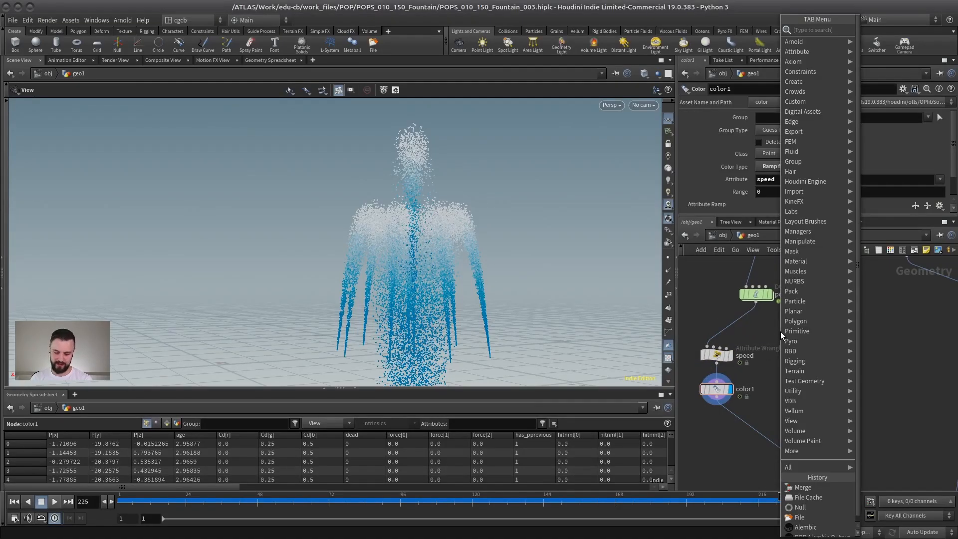
type("point vel")
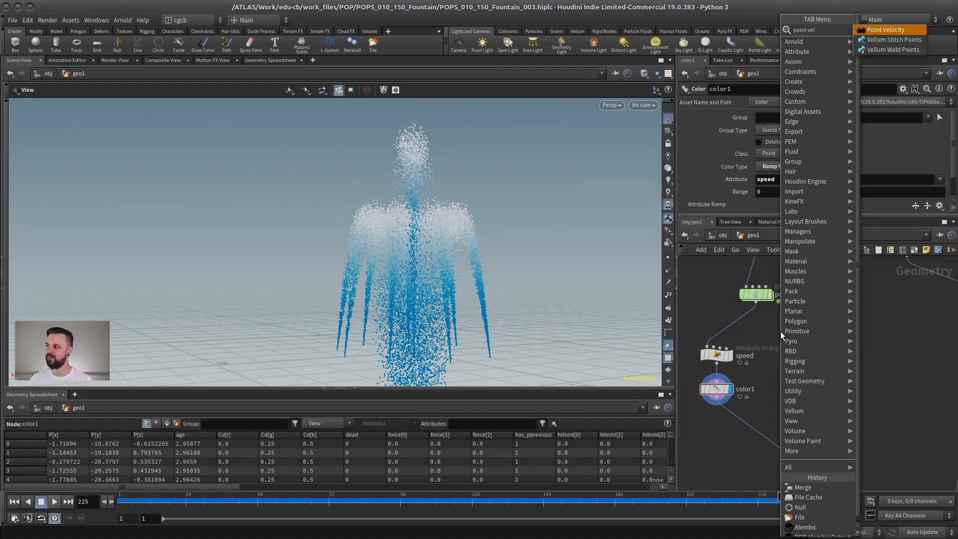
key("Return")
left_click(777, 364)
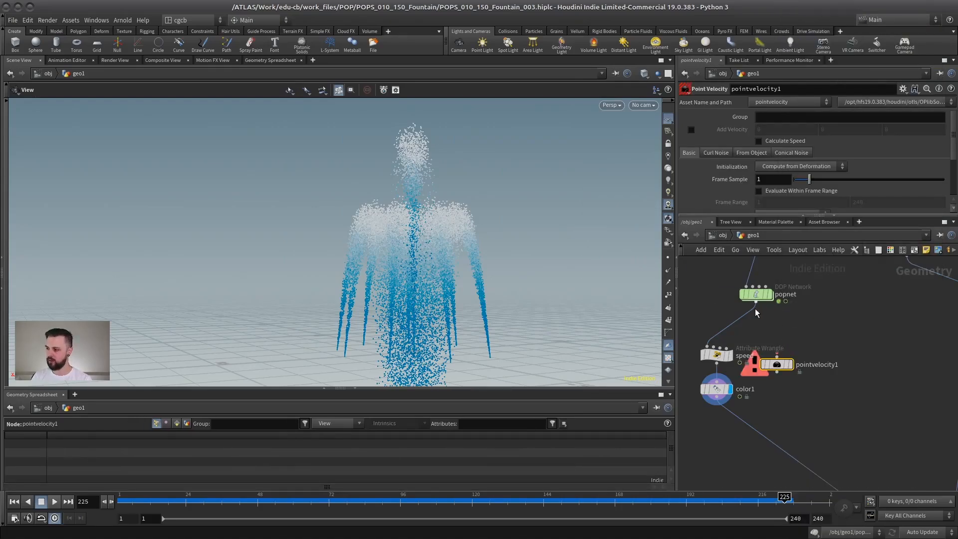
left_click(756, 302)
left_click(781, 358)
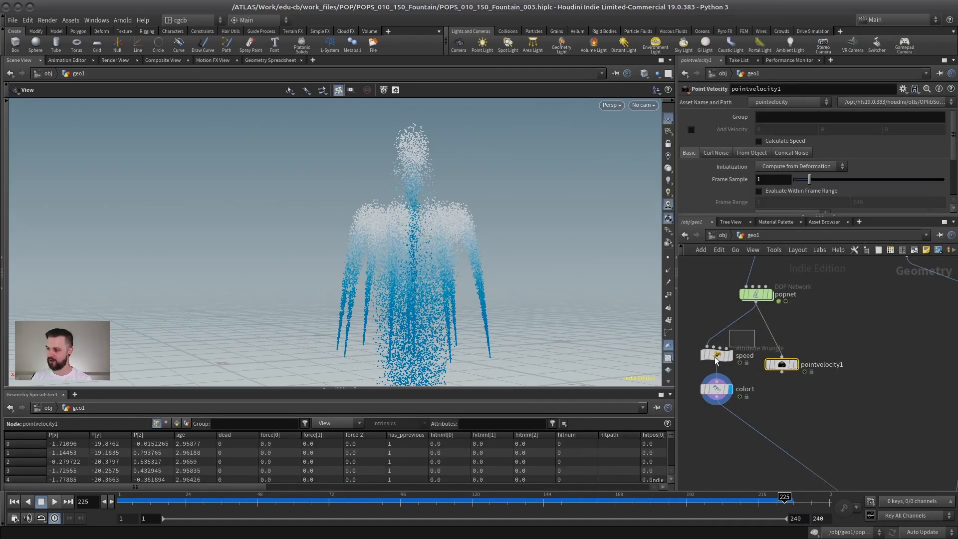
- Review the speed wrangle's VEX expression for comparison with the Point Velocity node
left_click(715, 357)
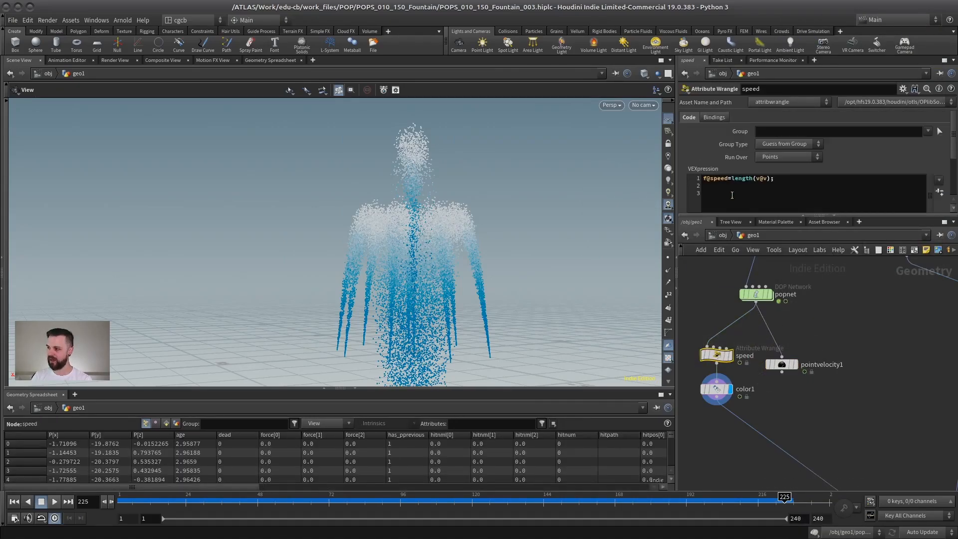
left_click(781, 181)
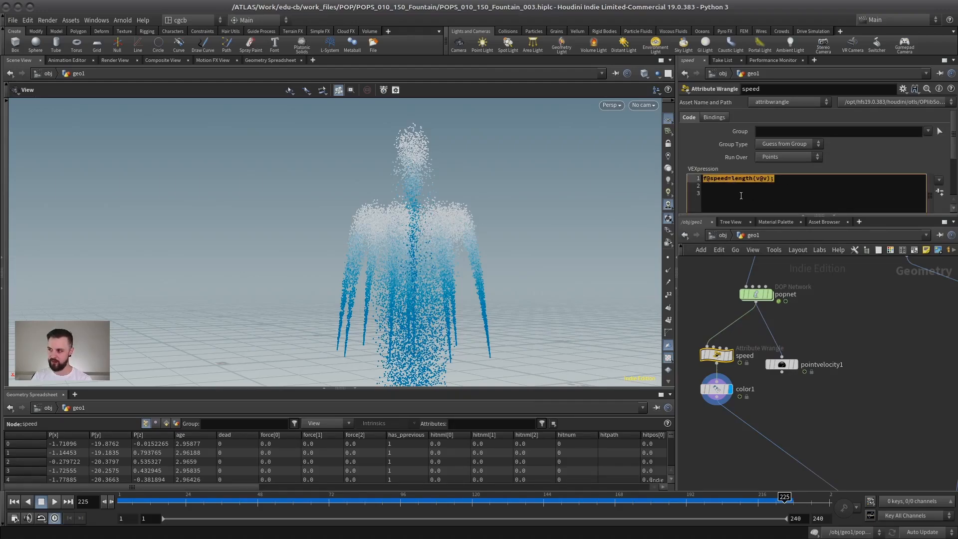
left_click(801, 184)
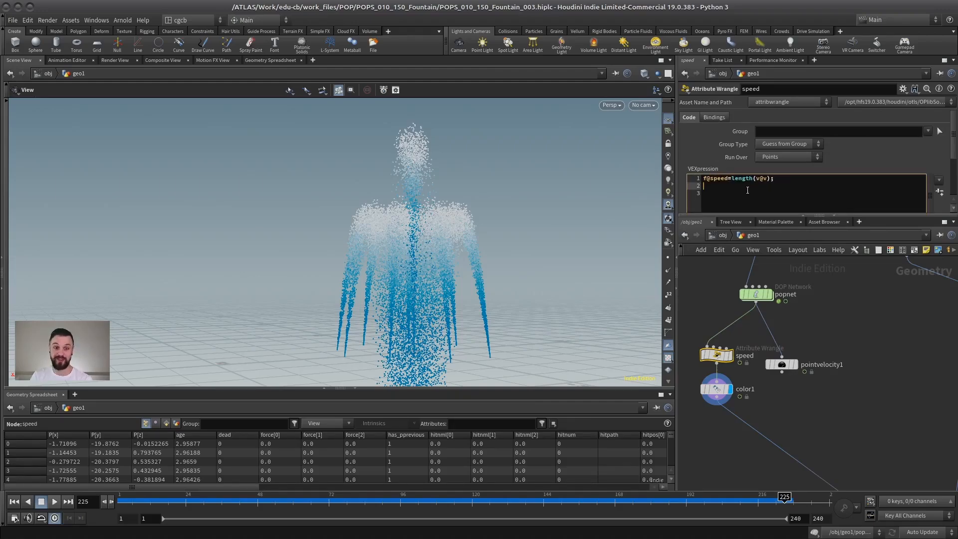
- Display pointvelocity1, set its initialization to Keep Incoming and enable Calculate Speed
left_click(795, 364)
left_click_drag(816, 324, 754, 404)
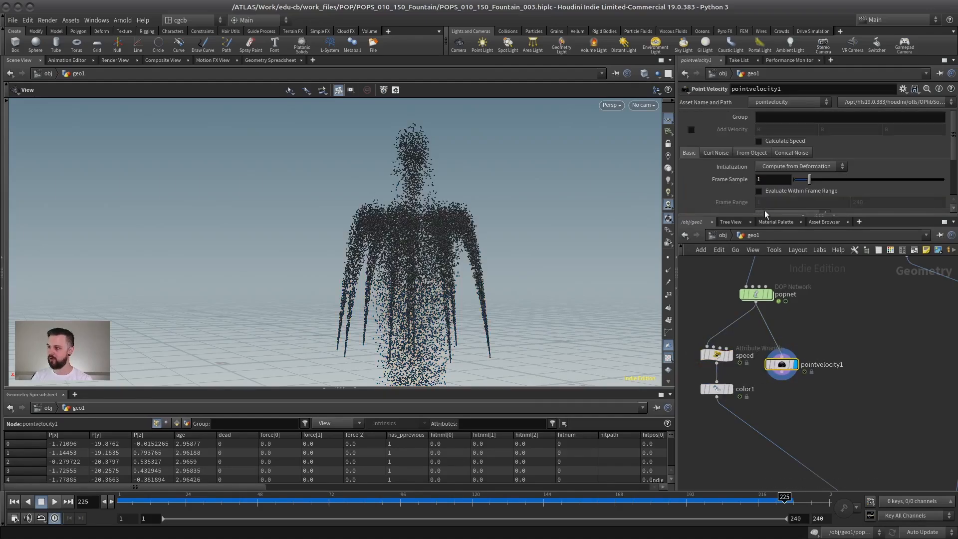
left_click_drag(765, 215, 769, 253)
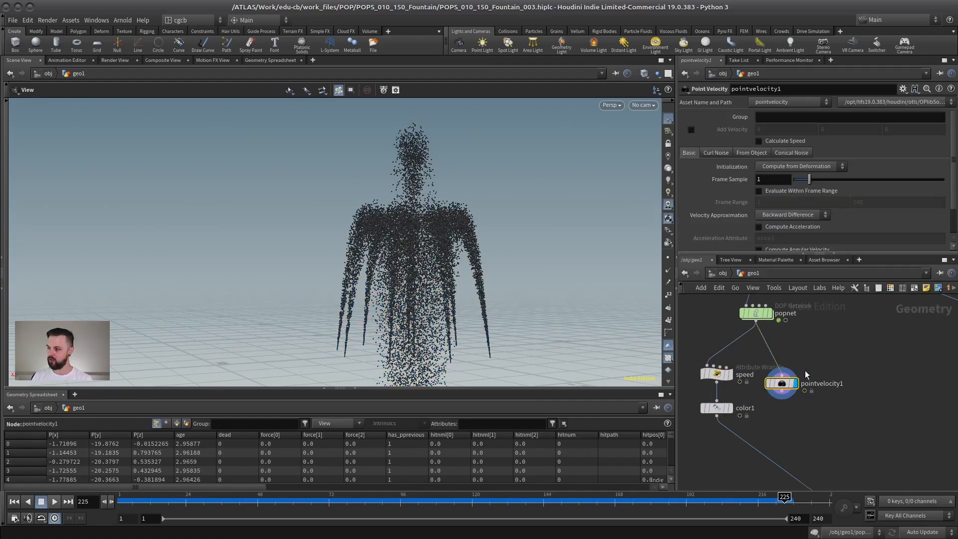
left_click(787, 167)
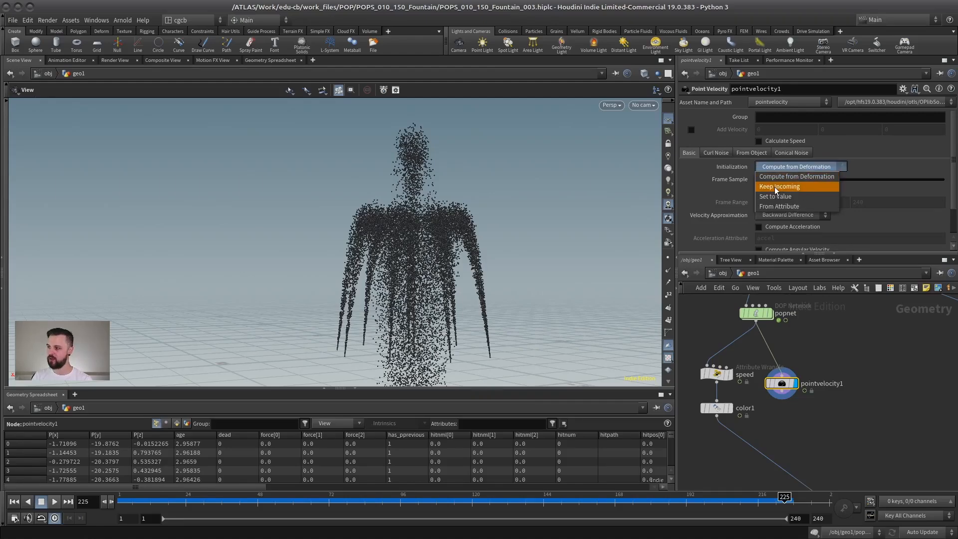
left_click(776, 186)
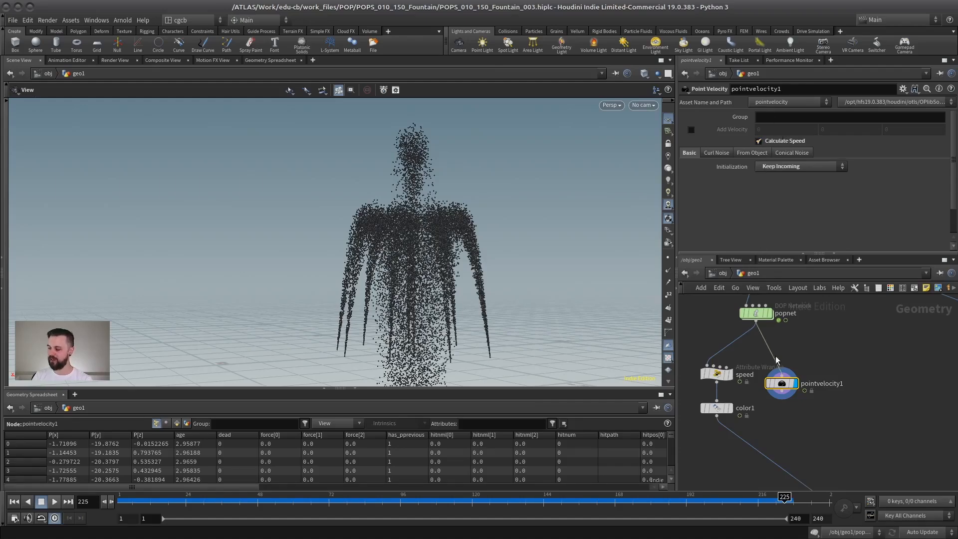
middle_click(786, 388)
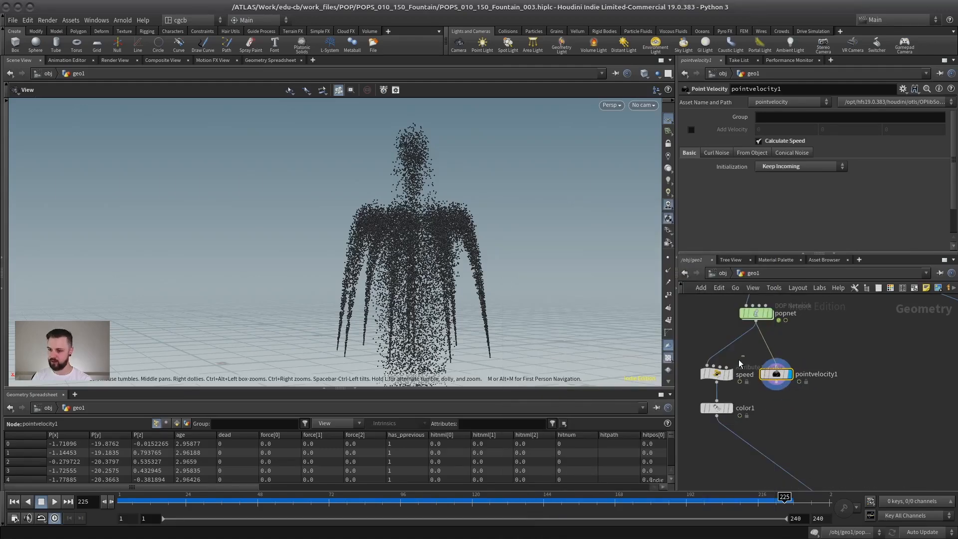
- Filter the geometry spreadsheet to speed and compare its values between the speed wrangle and pointvelocity1
left_click(719, 373)
left_click(492, 423)
type("speed")
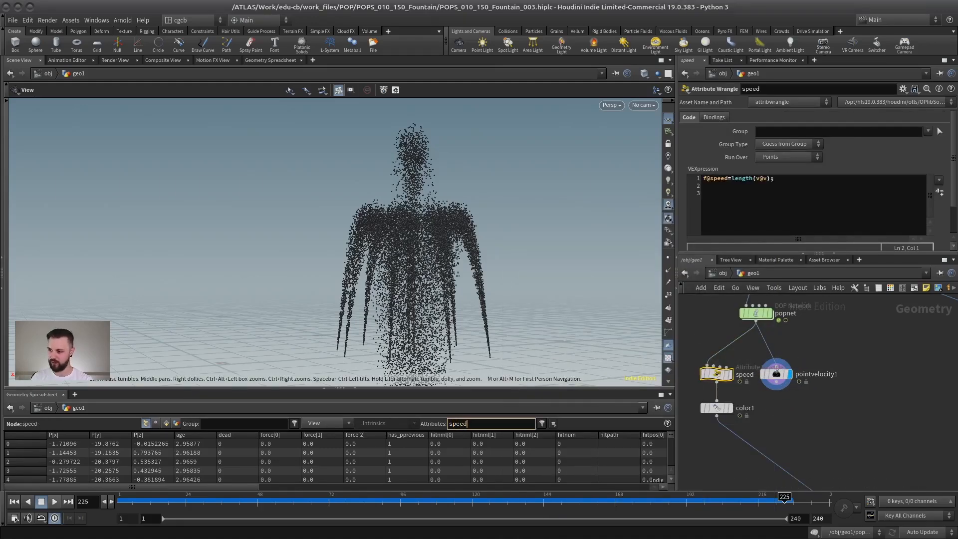
left_click(776, 374)
left_click(726, 376)
left_click(779, 375)
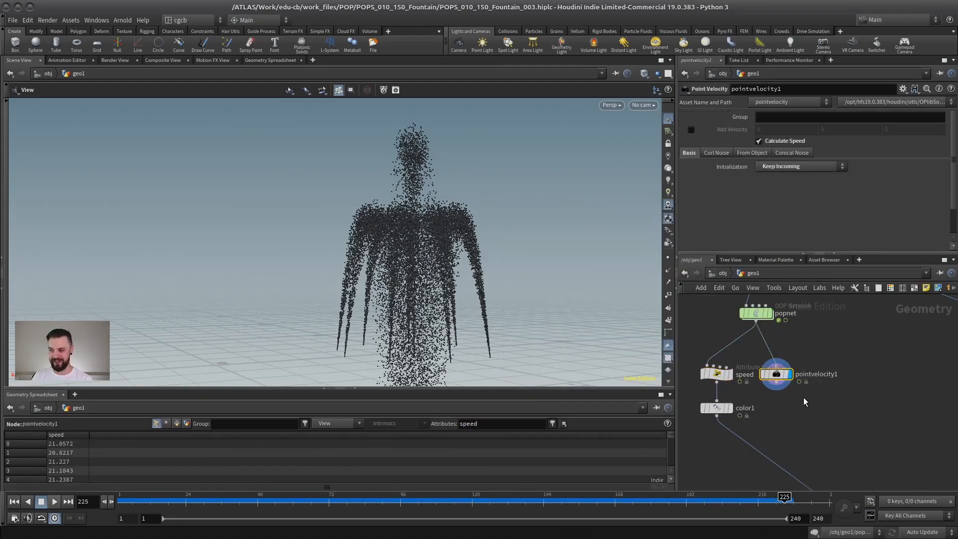
- Shift the speed wrangle away from pointvelocity1 and align color1 directly below it
middle_click_drag(775, 405, 802, 405)
left_click_drag(744, 375, 722, 375)
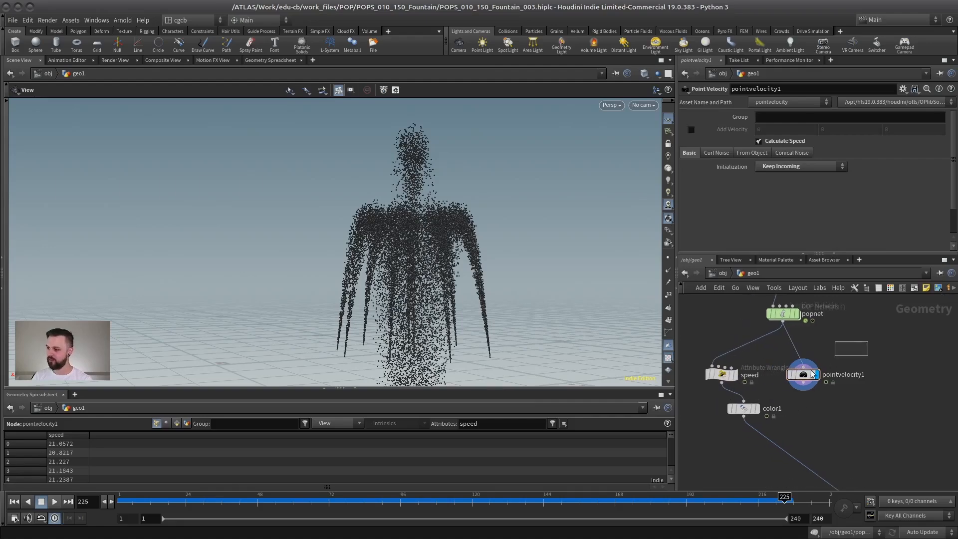
left_click_drag(749, 407, 724, 411)
left_click(722, 375)
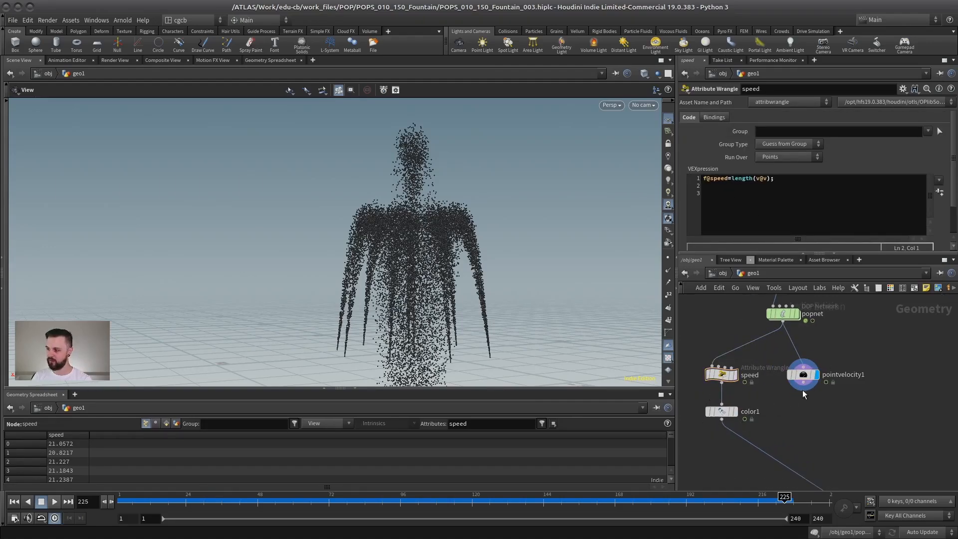
- Attach a copy of color1 directly below pointvelocity1
left_click(800, 376)
left_click_drag(725, 410, 812, 411, "alt")
mouse_move(808, 403)
left_mouse_down()
mouse_move(804, 383)
mouse_move(802, 412)
left_mouse_up()
left_click(722, 375)
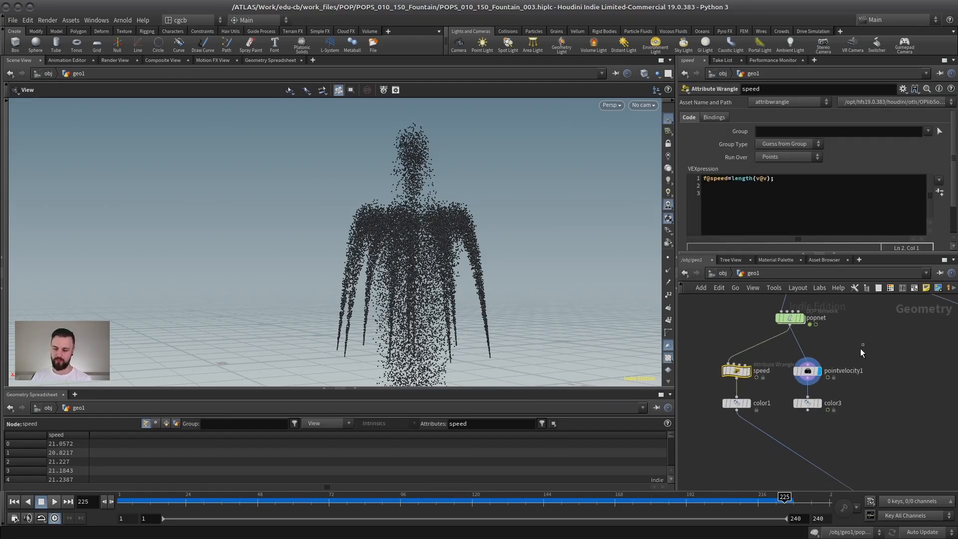
left_click(804, 412)
- Copy the speed wrangle and color1 into a second branch from popnet, and name the wrangle copy n_age
middle_click_drag(819, 344, 804, 382)
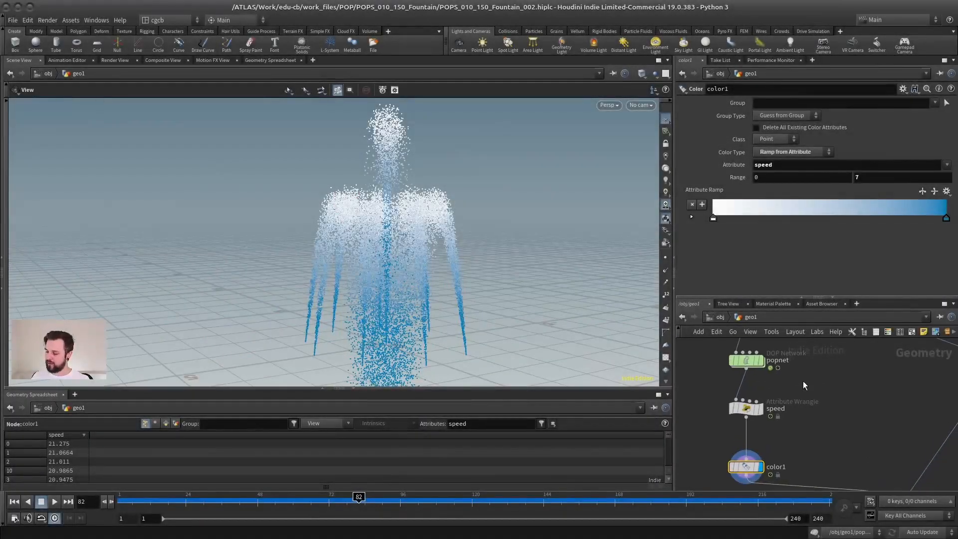
scroll(803, 380, "down", 2)
scroll(759, 417, "up", 2)
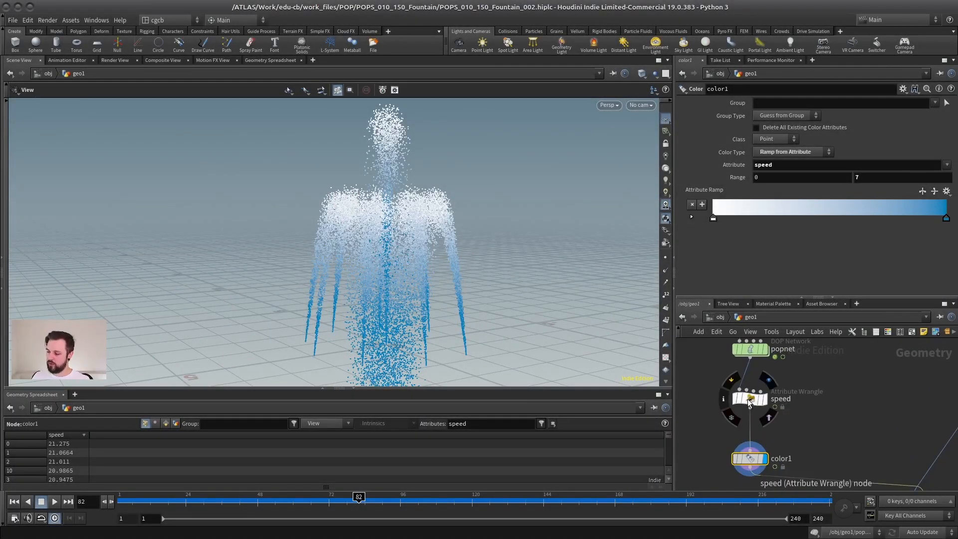
left_click_drag(748, 399, 705, 401)
left_click_drag(757, 464, 788, 450)
left_click_drag(709, 399, 810, 405, "alt")
double_click(818, 399)
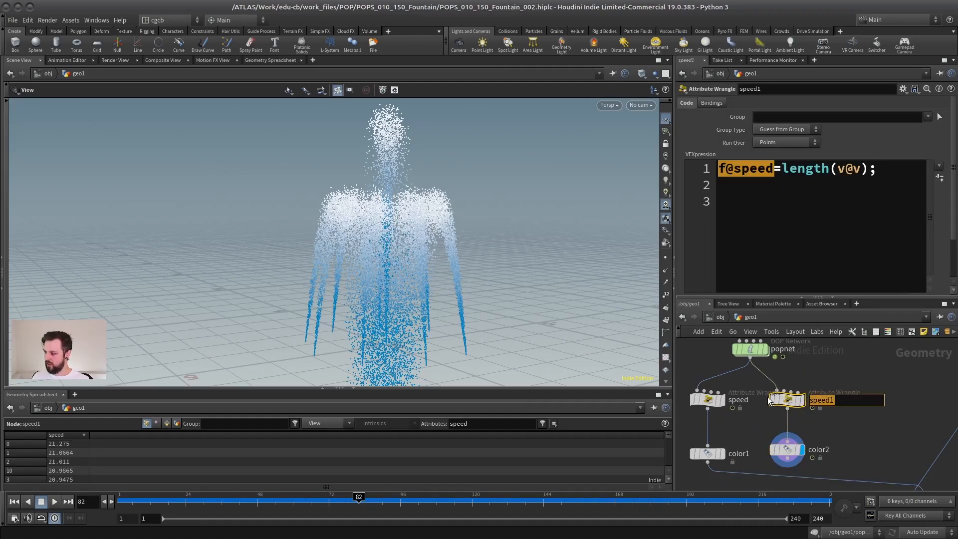
type("n_age")
key("Return")
left_click(812, 207)
key("ctrl+a")
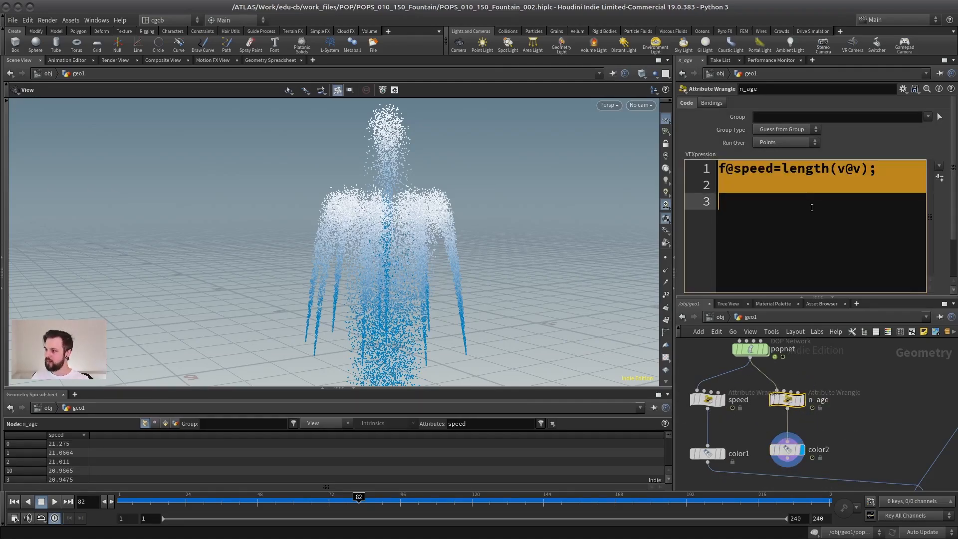
key("BackSpace")
type("f@")
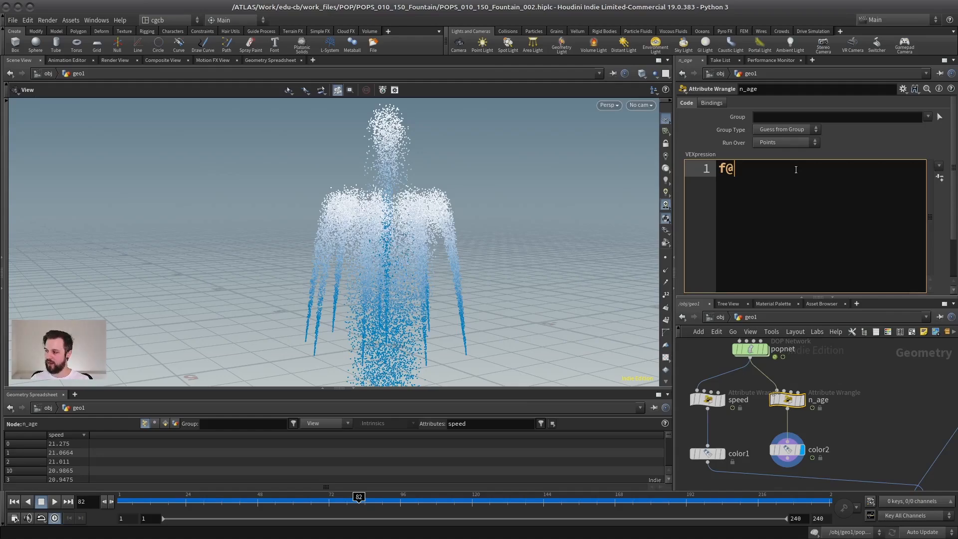
type("n_age=")
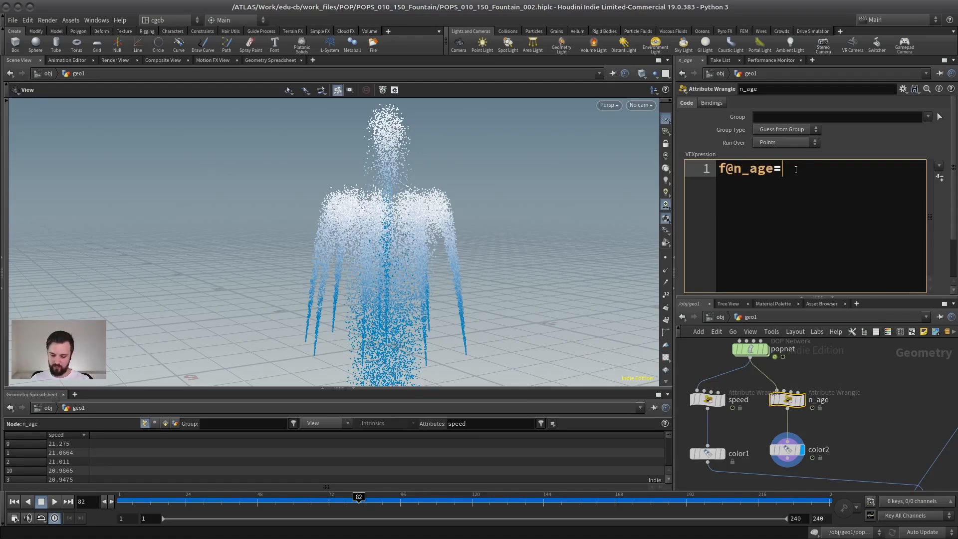
type("@age/@")
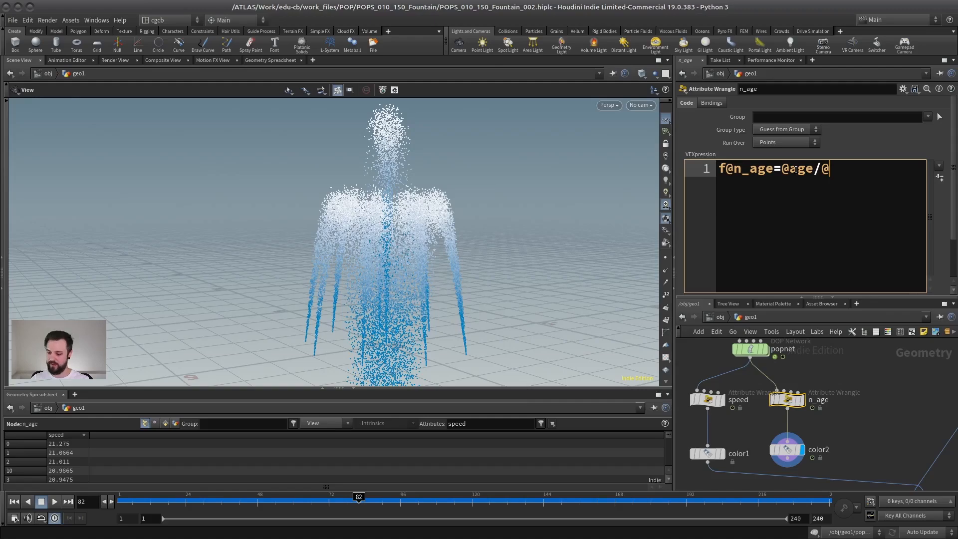
type("life;")
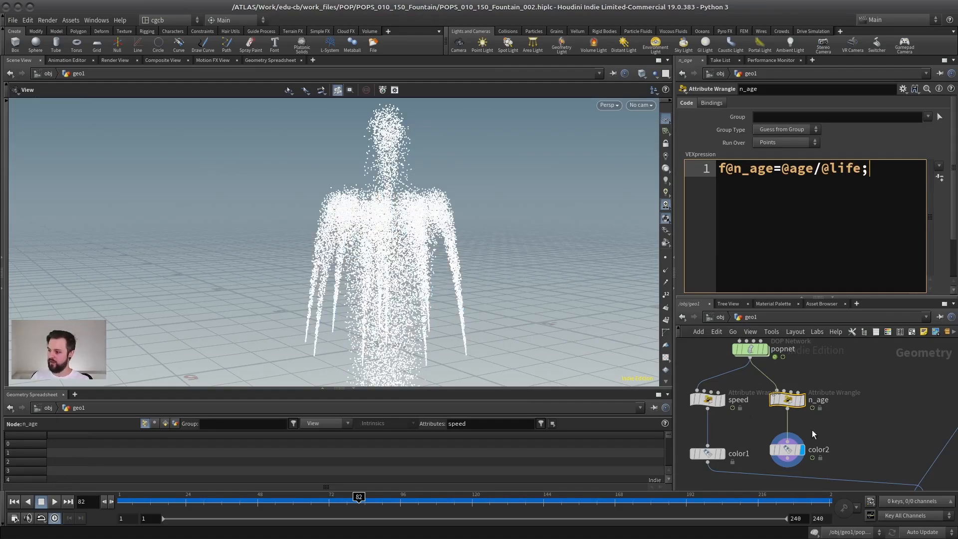
- Set color2's ramp attribute to n_age and the upper limit of its range to 1
left_click(788, 450)
double_click(778, 167)
type("n_age")
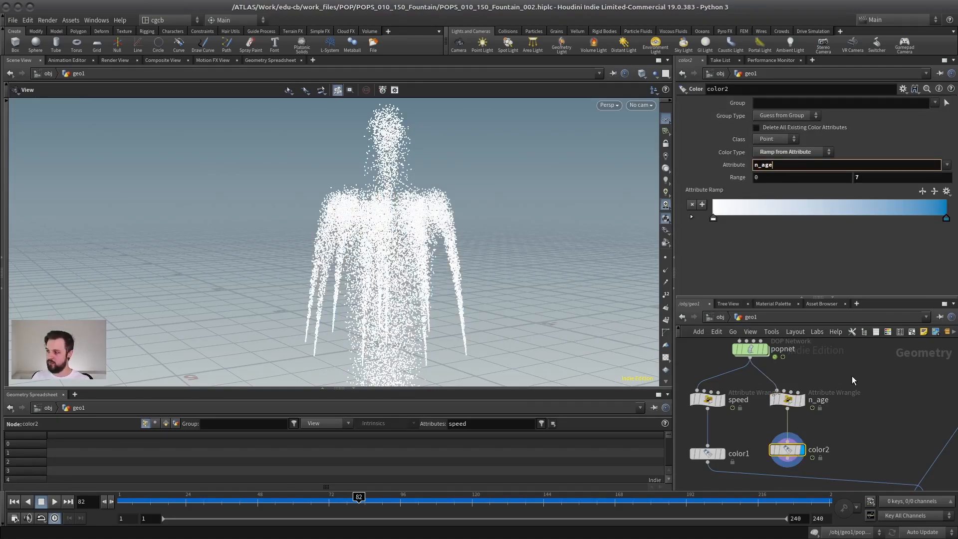
key("Return")
double_click(868, 178)
type("1")
left_click(828, 180)
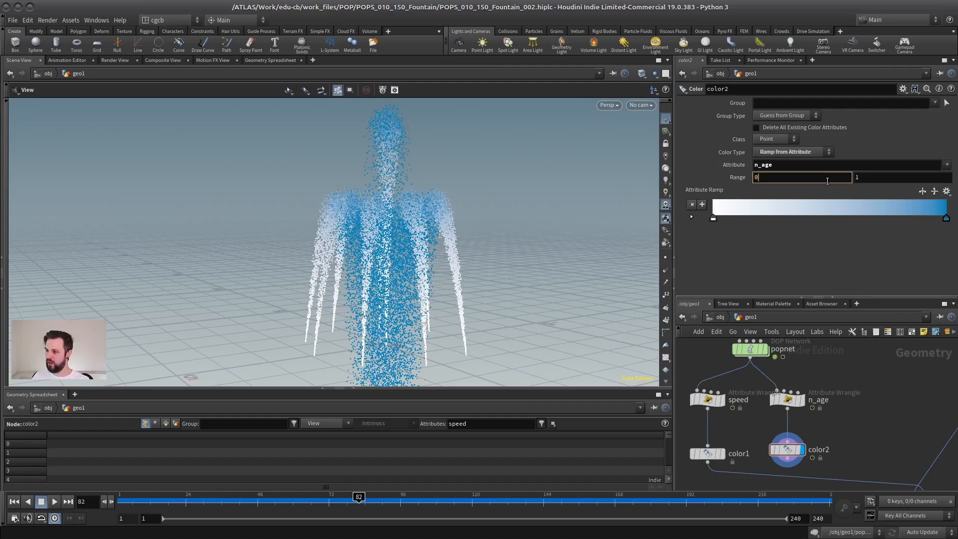
- Try 2 as the upper limit of color2's attribute range and set it back to 1
key("Tab")
type("2")
left_click(831, 180)
double_click(881, 178)
type("1")
left_click(833, 180)
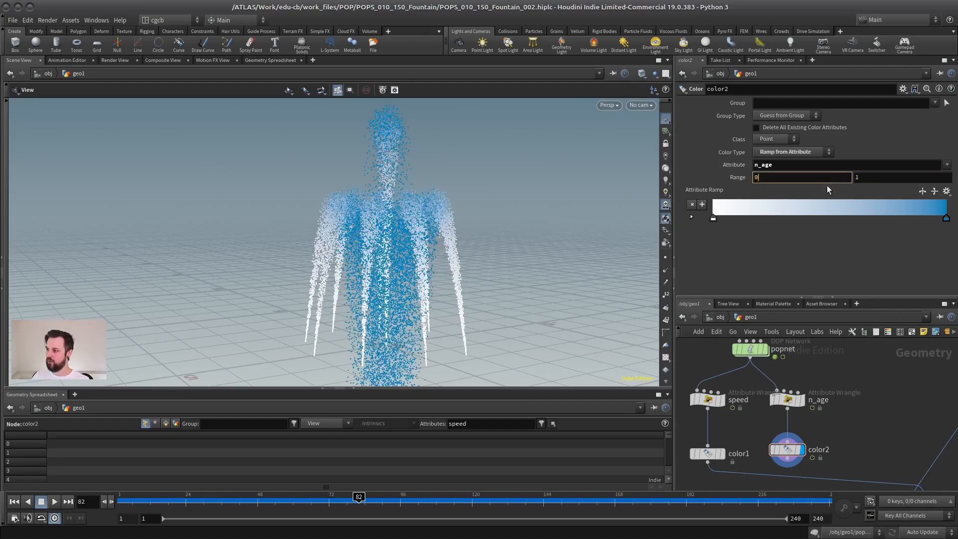
- Swap the color points of color2's ramp so young particles are blue and older ones white
left_click_drag(714, 218, 846, 218)
left_click_drag(947, 218, 760, 220)
left_click_drag(846, 219, 906, 217)
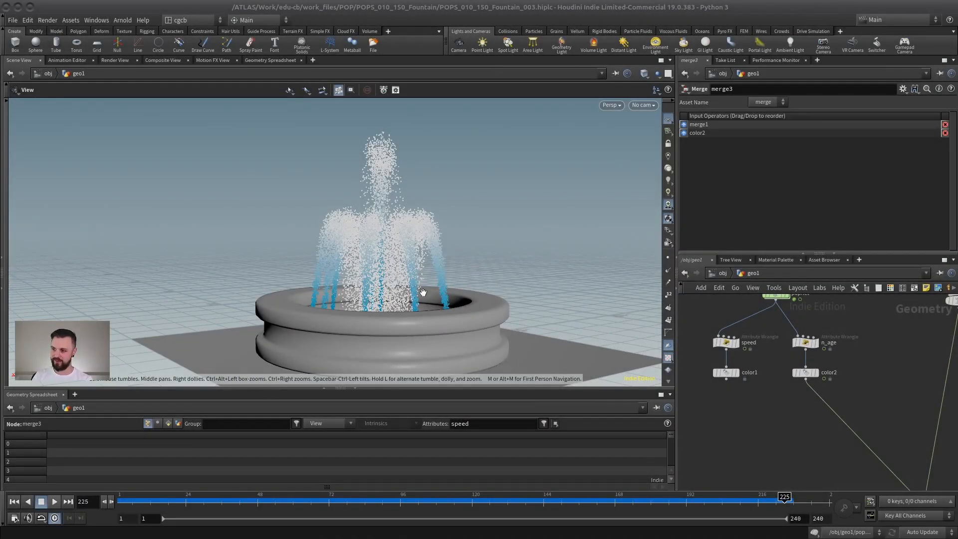
middle_click_drag(768, 377, 741, 377)
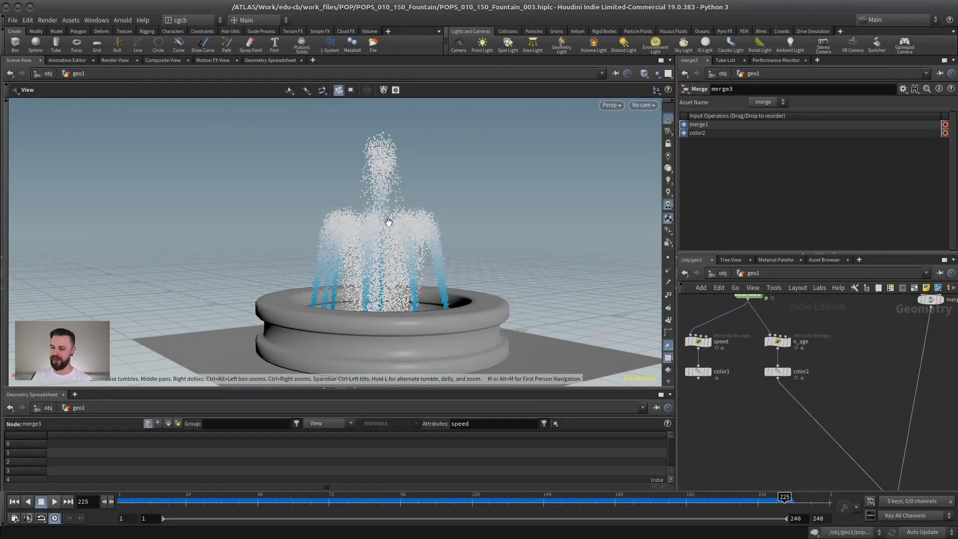
right_click_drag(382, 218, 434, 218)
left_click_drag(435, 217, 373, 213)
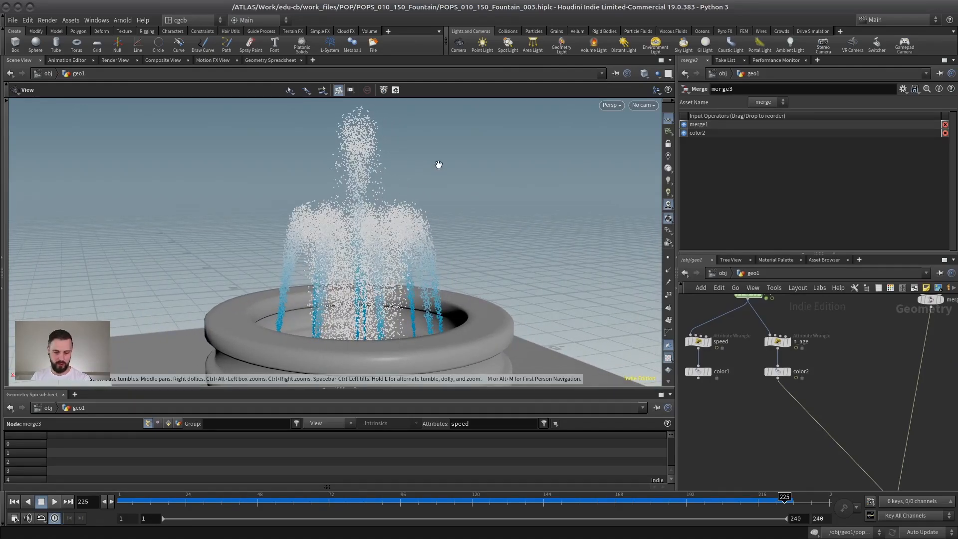
left_click_drag(383, 251, 377, 243)
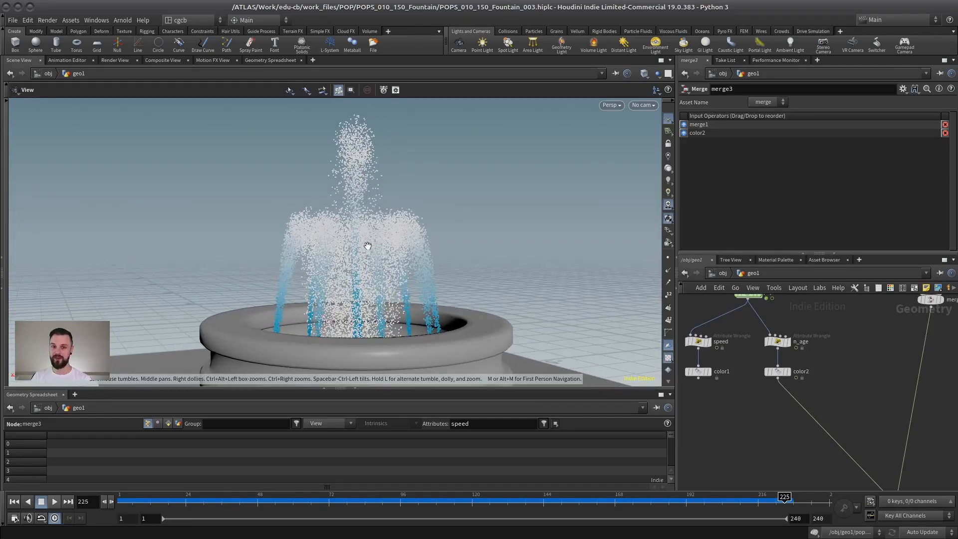
left_click_drag(428, 178, 411, 167)
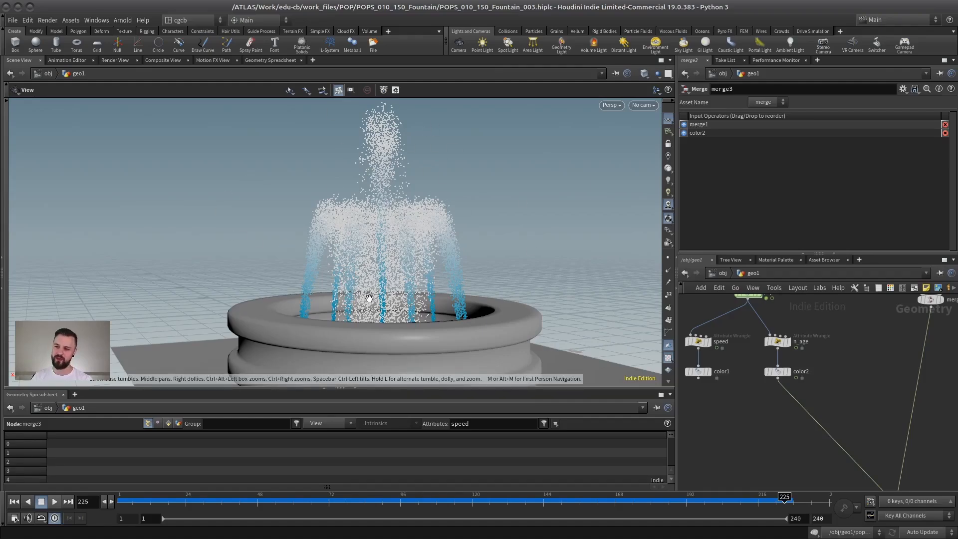
- Add a Trail node below color2, connect it to color2's output and display it
scroll(836, 397, "up", 2)
mouse_move(825, 377)
middle_mouse_down()
mouse_move(858, 387)
mouse_move(838, 368)
mouse_move(830, 384)
middle_mouse_up()
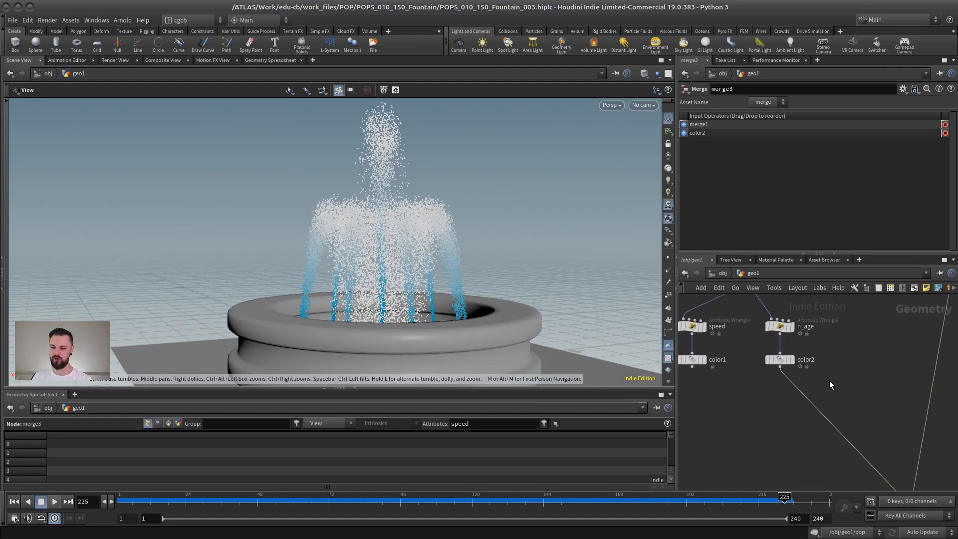
key("Tab")
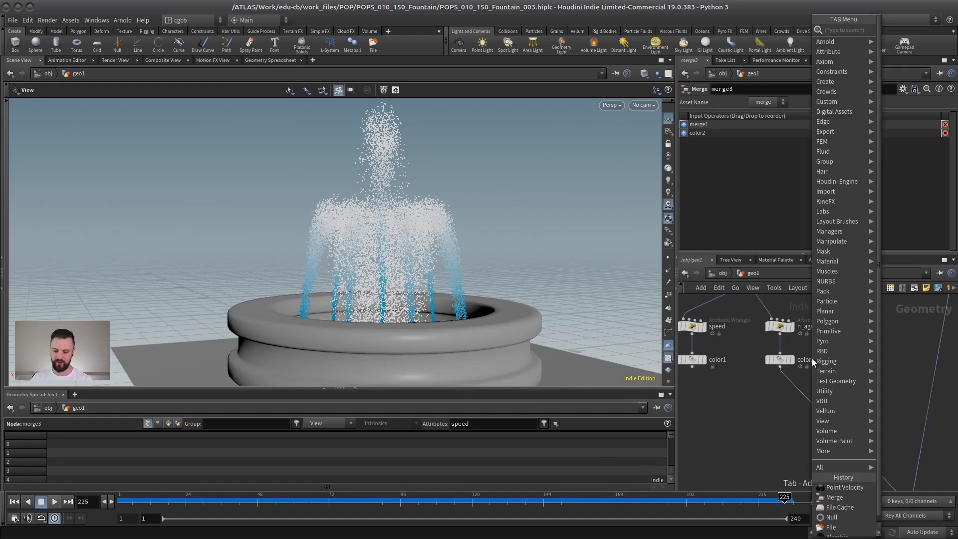
type("trail")
key("Return")
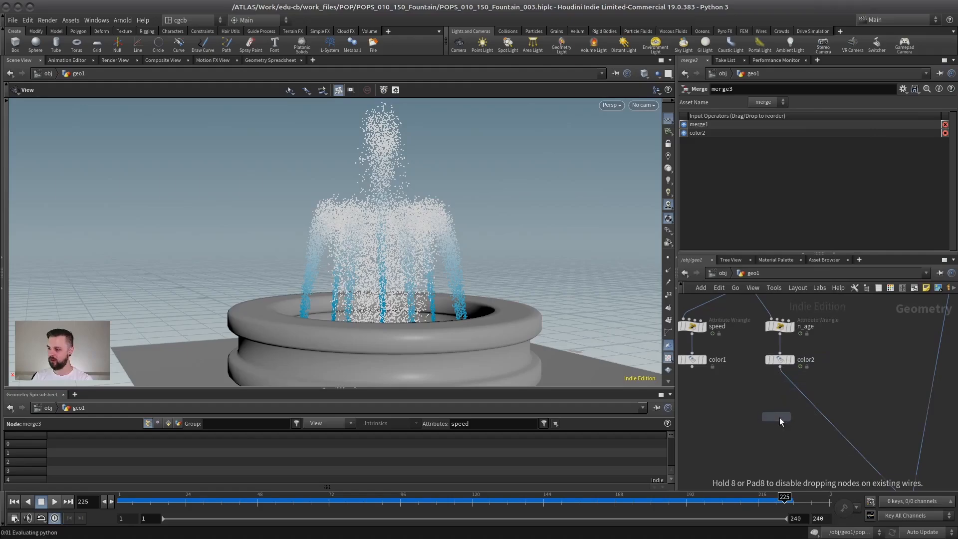
left_click(780, 417)
left_click_drag(783, 390, 780, 410)
left_click(794, 417)
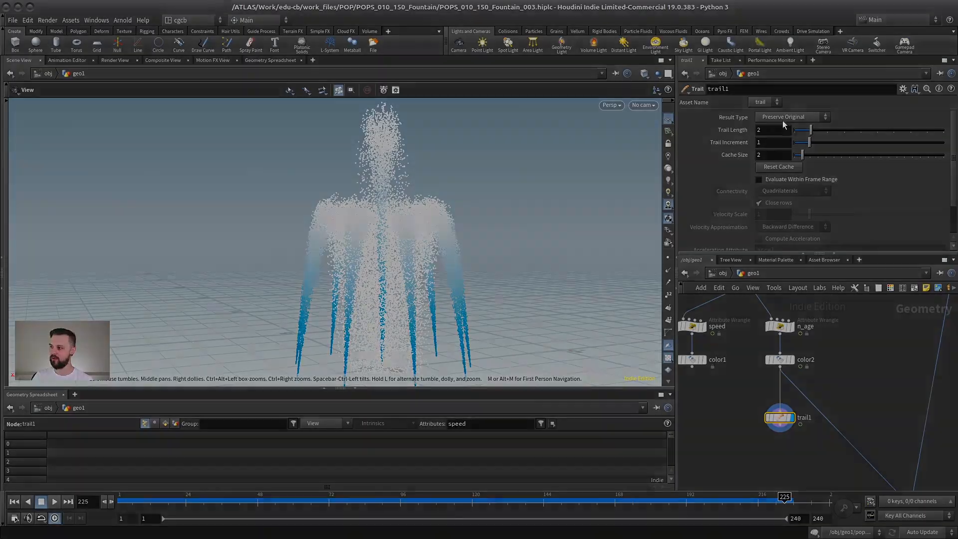
- Set trail1's result type to Preserve Original and its trail length to 3
left_click(783, 120)
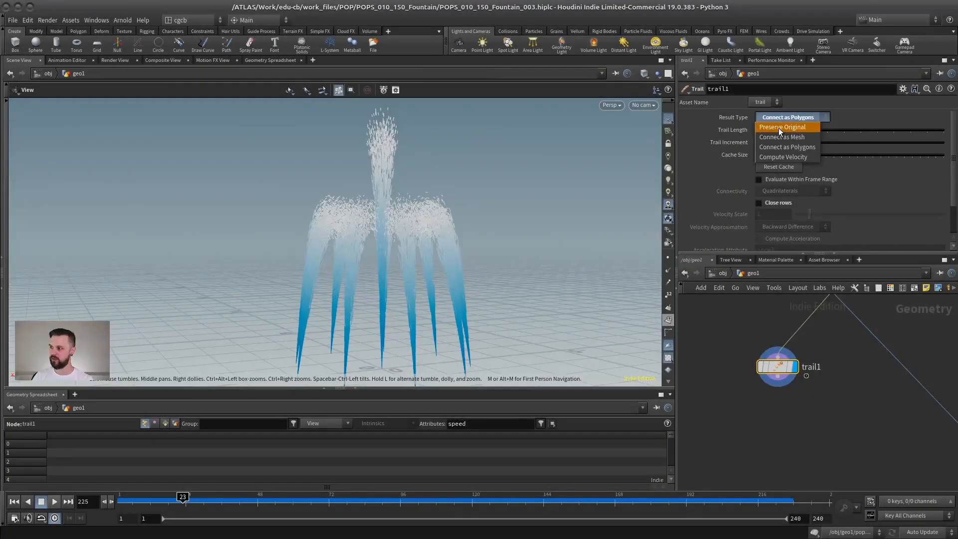
left_click(783, 127)
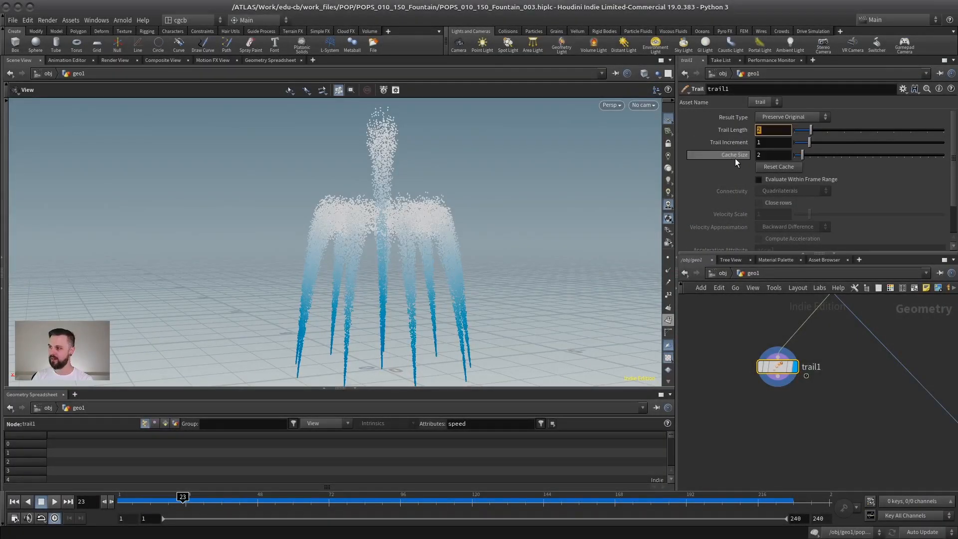
left_click_drag(812, 129, 834, 129)
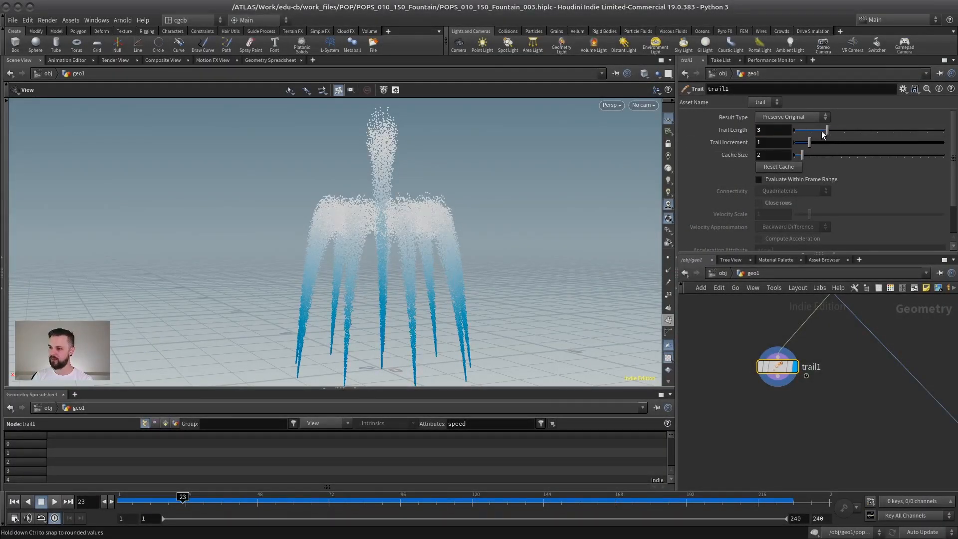
- Add an Add node after trail1 and display it
key("Tab")
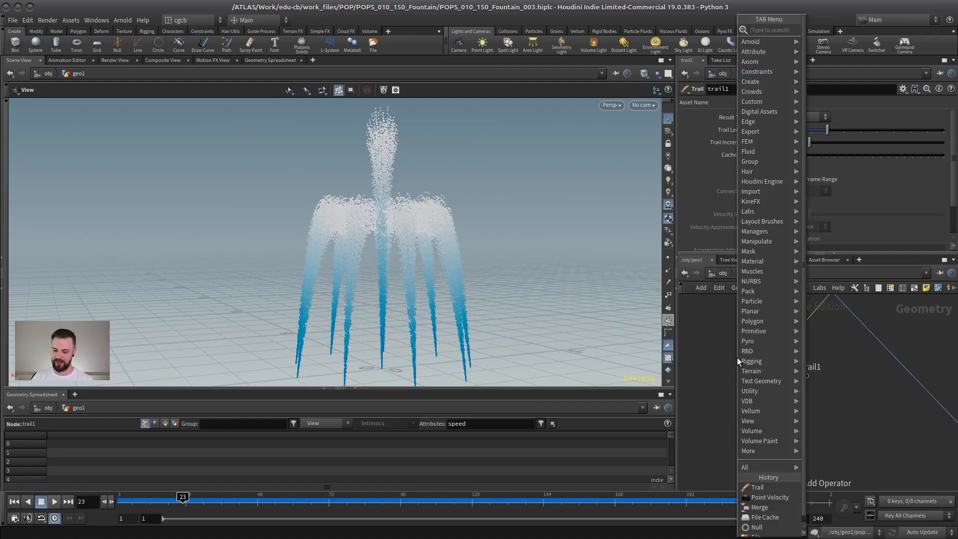
type("add")
key("Return")
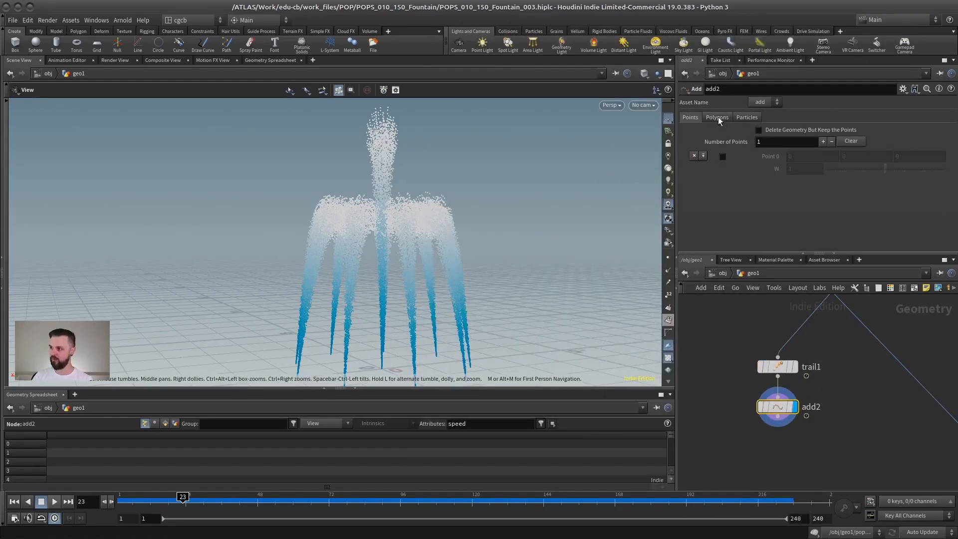
- Make add2 build polygons by group using By Attribute with the attribute name id, and scrub the timeline to frame 54
left_click(721, 119)
left_click(740, 144)
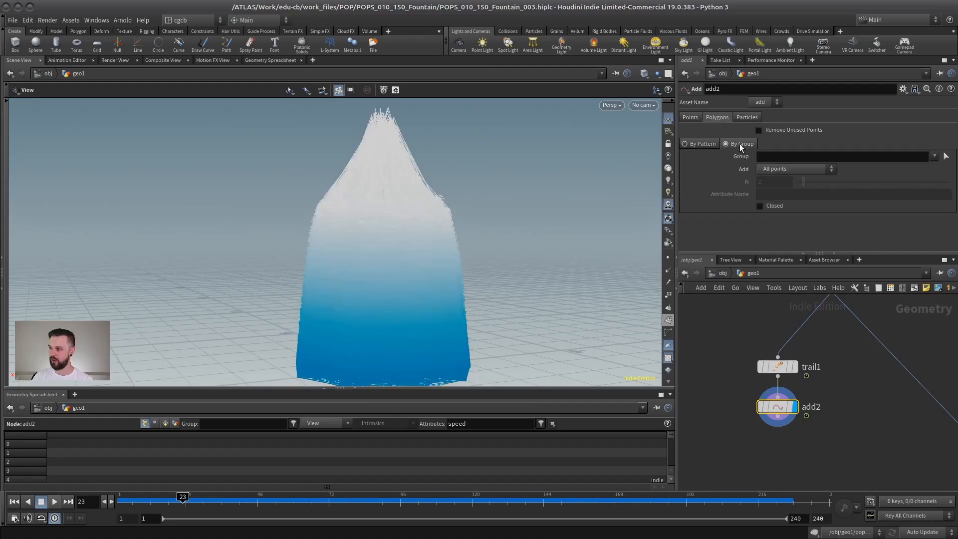
left_click(779, 169)
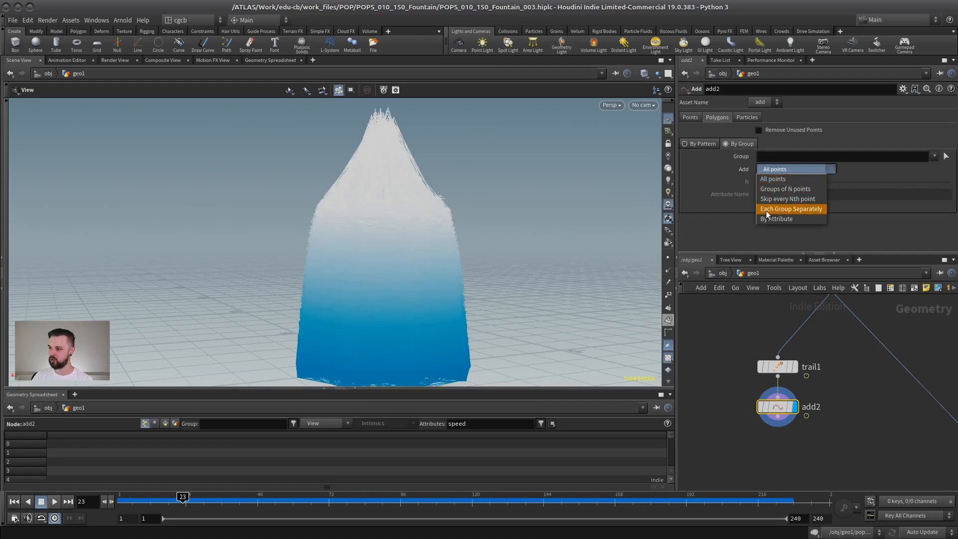
left_click(778, 218)
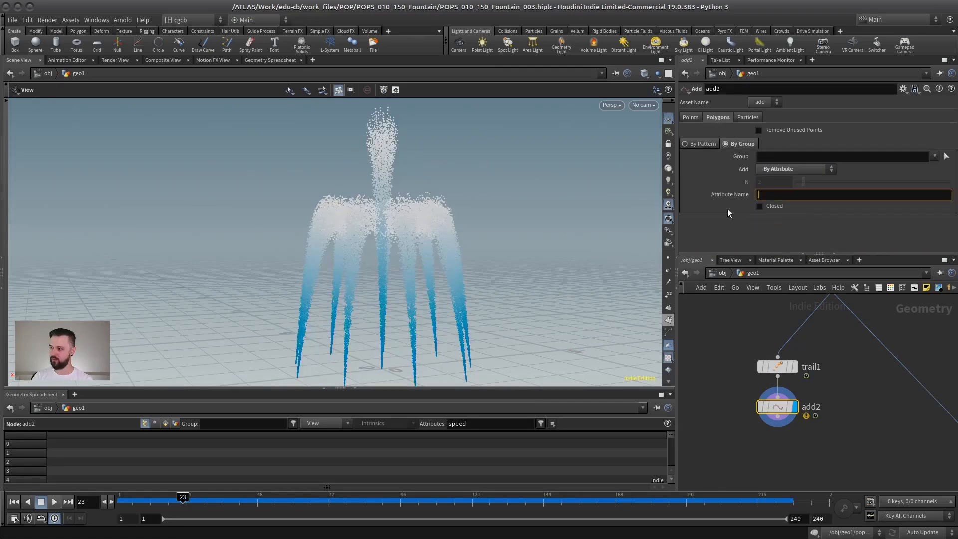
type("id")
key("Return")
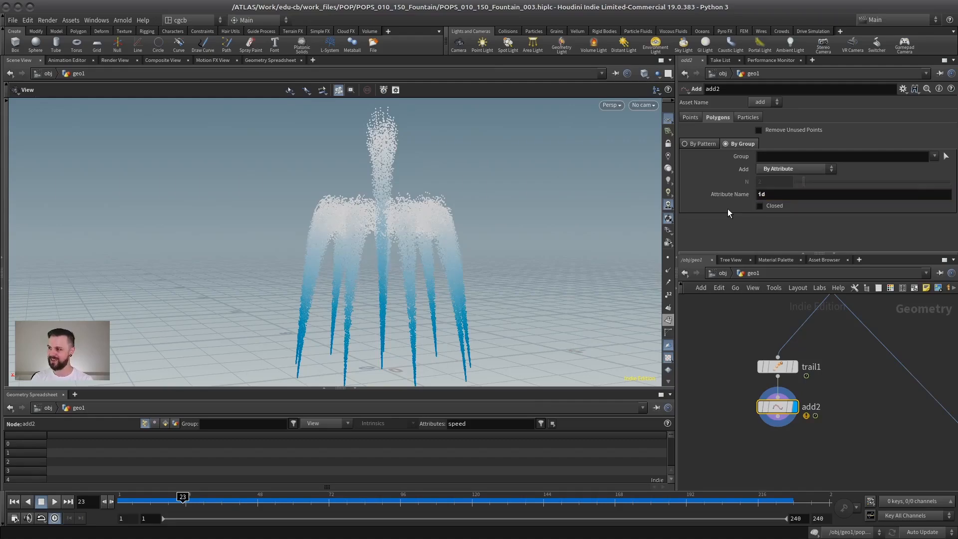
left_click_drag(252, 499, 286, 507)
- Connect add2 to merge3 in place of color2 and display merge3
scroll(750, 380, "down", 3)
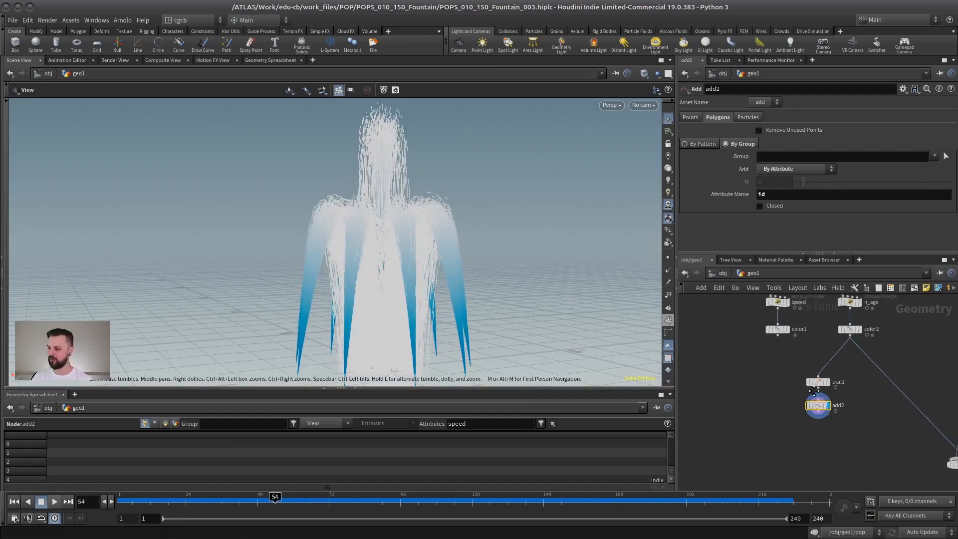
left_click_drag(767, 408, 908, 450)
left_click(879, 449)
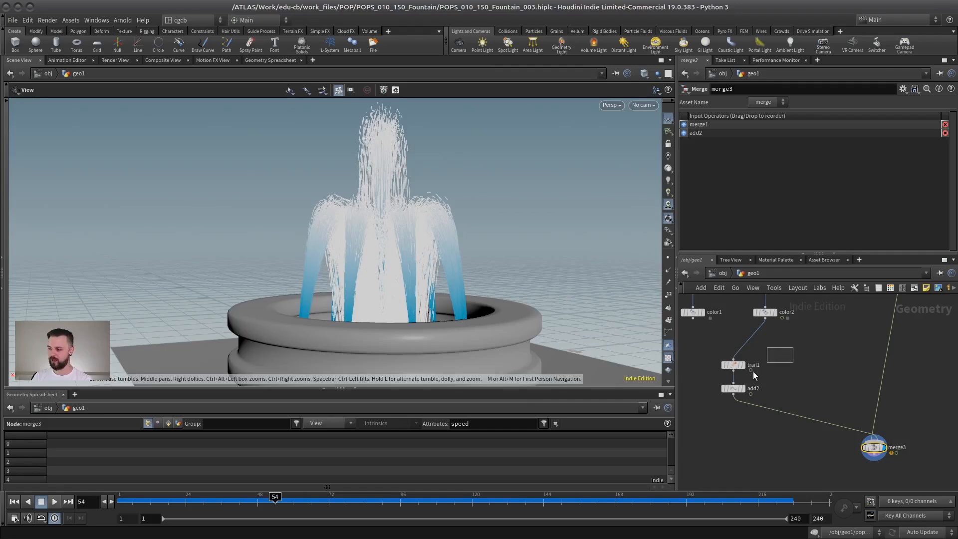
- Select trail1 and add2, and play the animation to examine the fountain's trails together with the basin
left_click(738, 366)
mouse_move(788, 364)
middle_mouse_down()
mouse_move(815, 369)
mouse_move(793, 379)
middle_mouse_up()
left_click(760, 409, "shift")
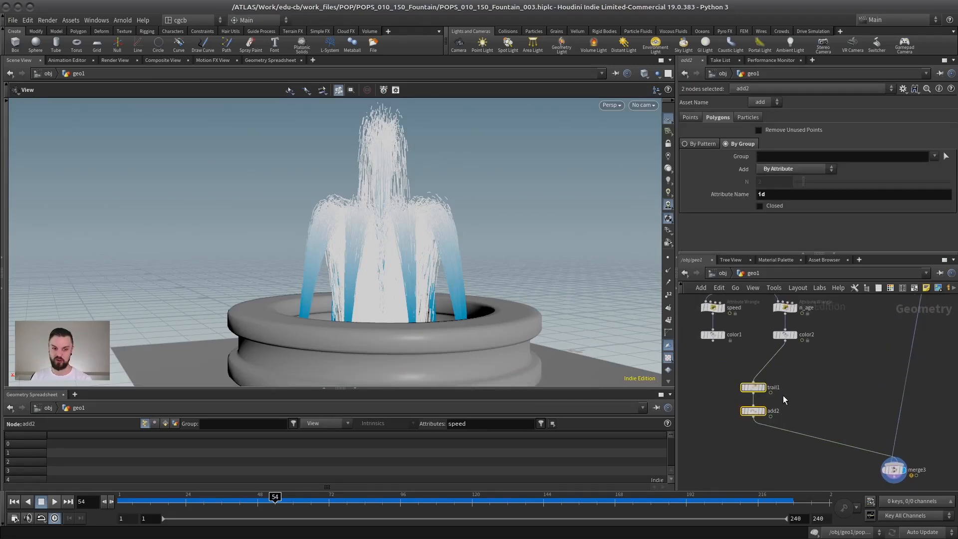
key("space")
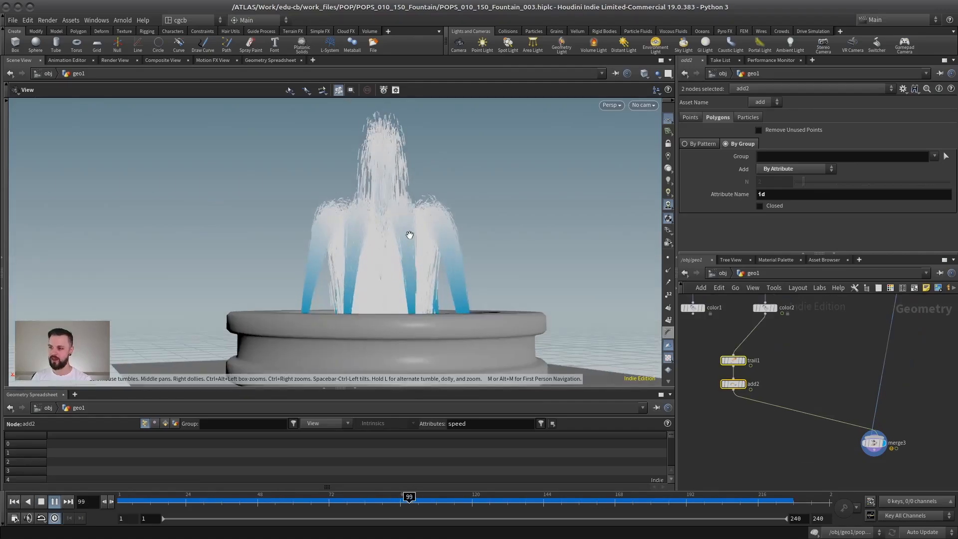
left_click_drag(410, 235, 398, 277)
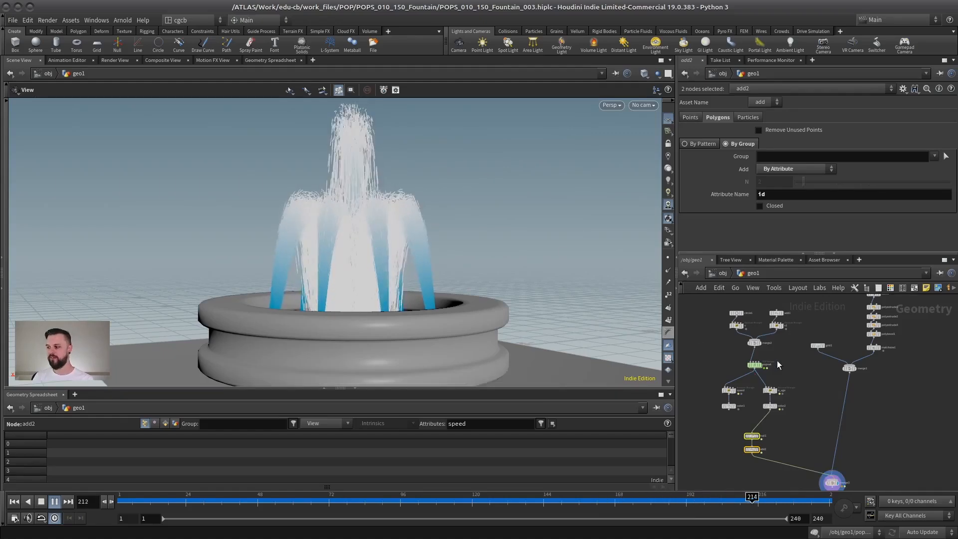
scroll(811, 391, "down", 2)
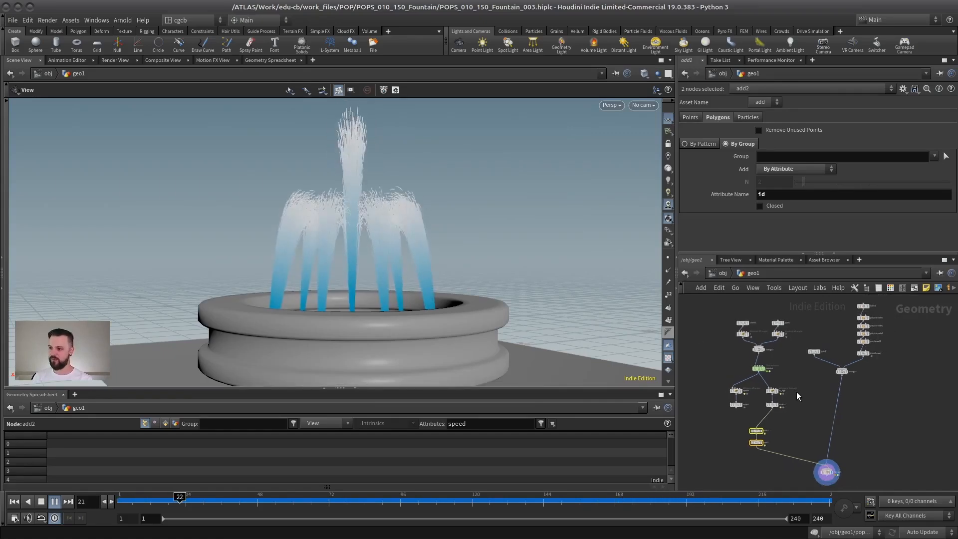